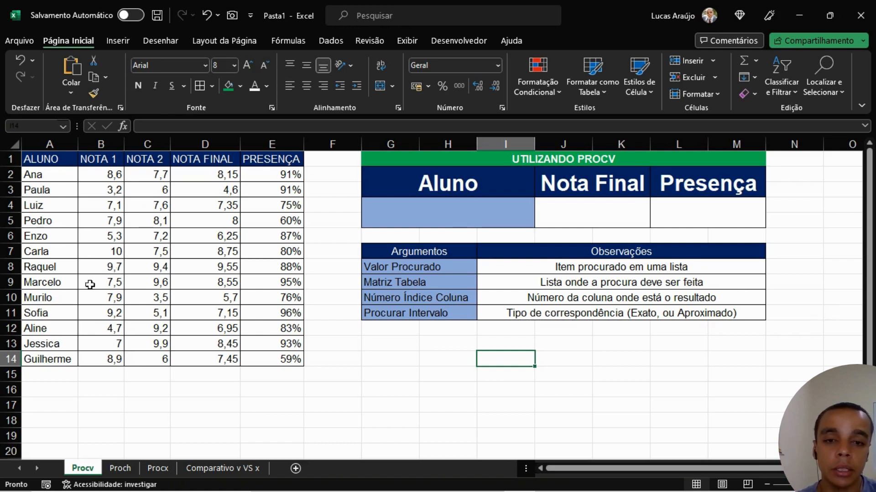
# - Examine the student table's columns for names, grades, final grade and attendance, including the average formula in D2
pyautogui.click(57, 187)
pyautogui.click(61, 160)
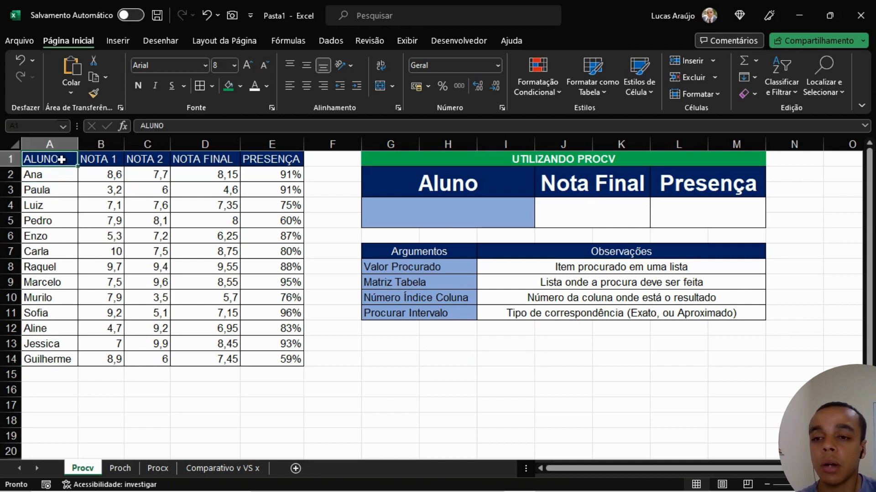
pyautogui.moveTo(61, 160); pyautogui.dragTo(49, 357)
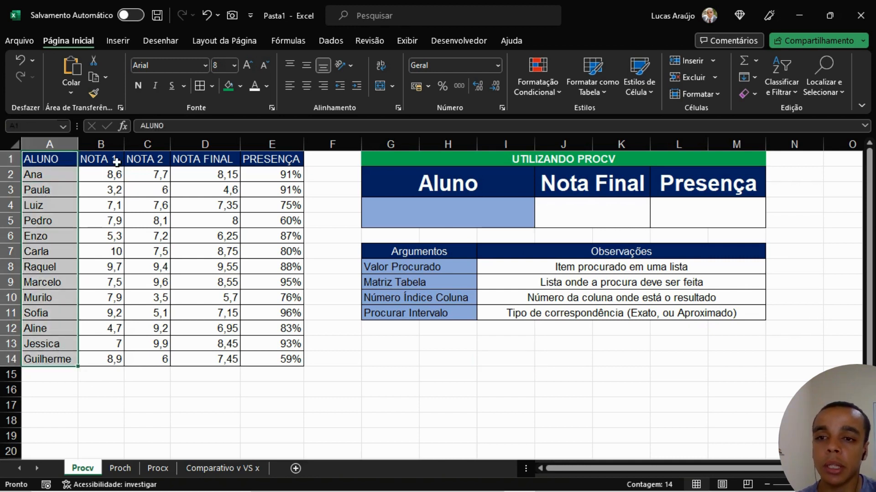
pyautogui.moveTo(116, 162); pyautogui.dragTo(152, 178)
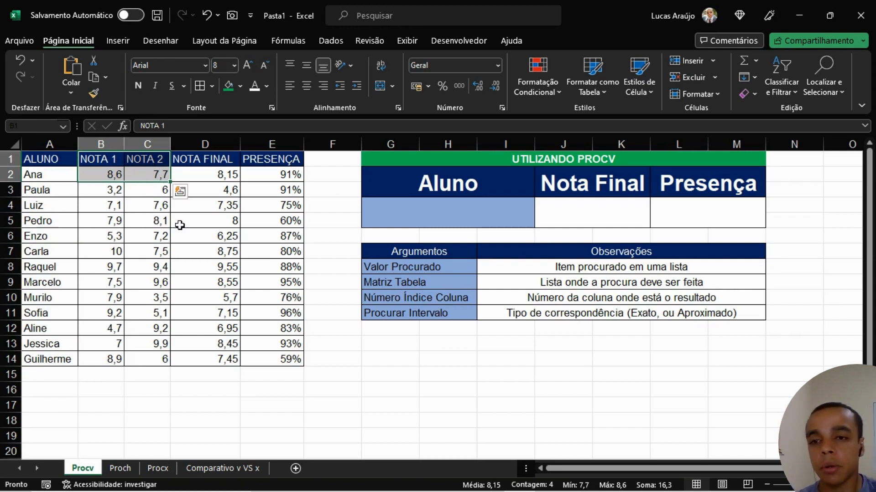
pyautogui.click(225, 162)
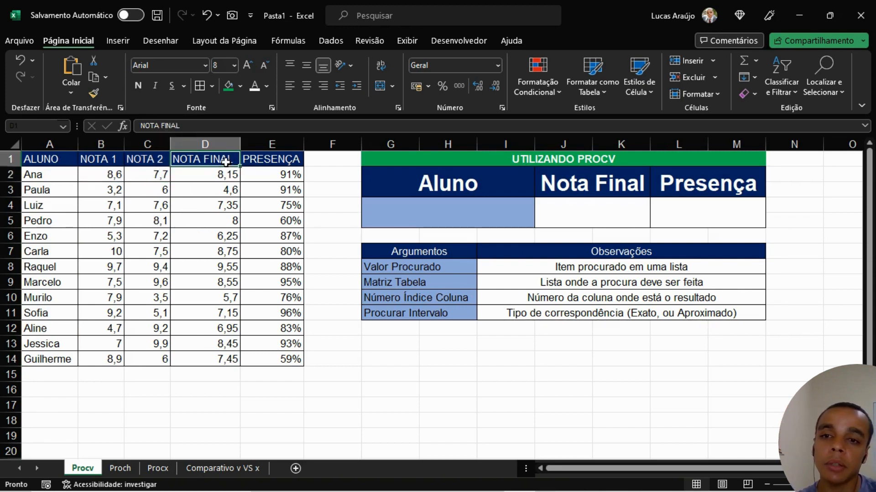
pyautogui.click(224, 173)
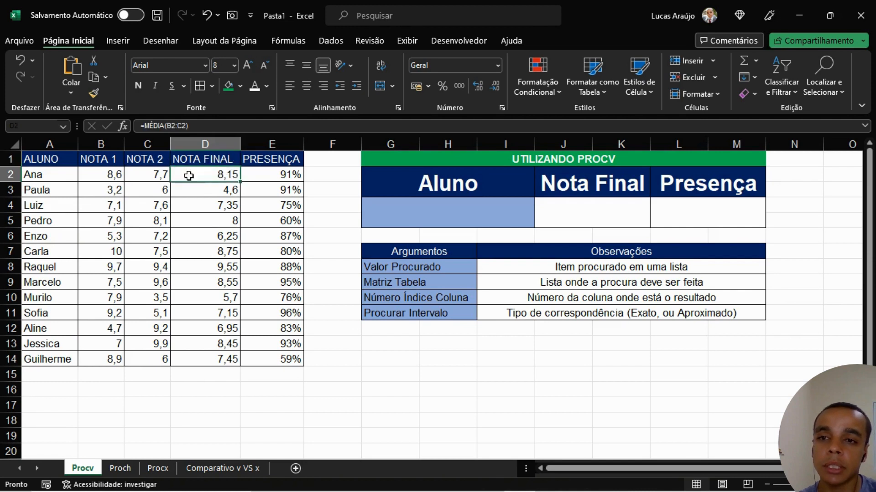
pyautogui.click(107, 178)
pyautogui.click(152, 178)
pyautogui.click(227, 179)
pyautogui.click(283, 178)
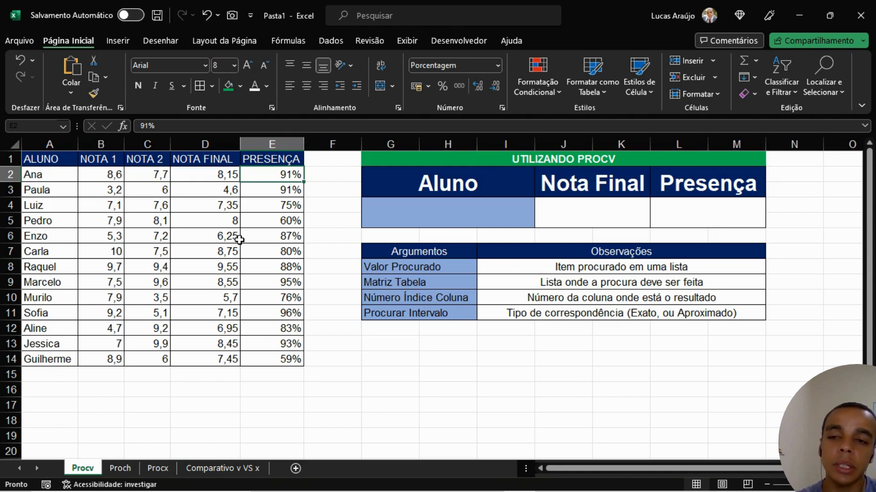
# - Review grade and attendance entries across several student rows, including the final grade formula in D7
pyautogui.click(273, 251)
pyautogui.click(277, 298)
pyautogui.click(262, 344)
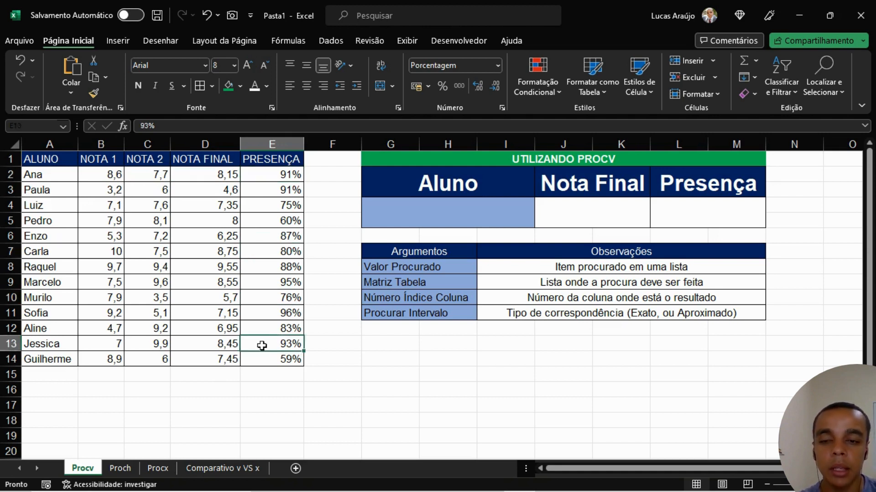
pyautogui.click(182, 311)
pyautogui.click(146, 268)
pyautogui.click(87, 257)
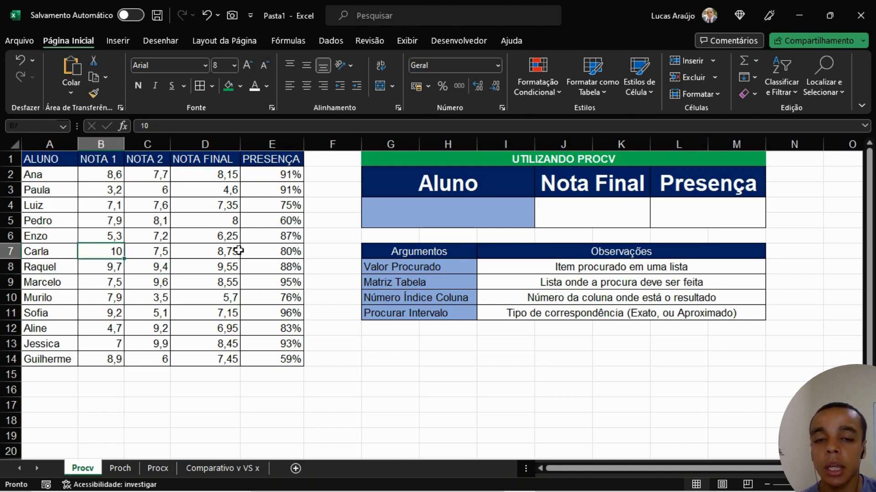
pyautogui.click(238, 251)
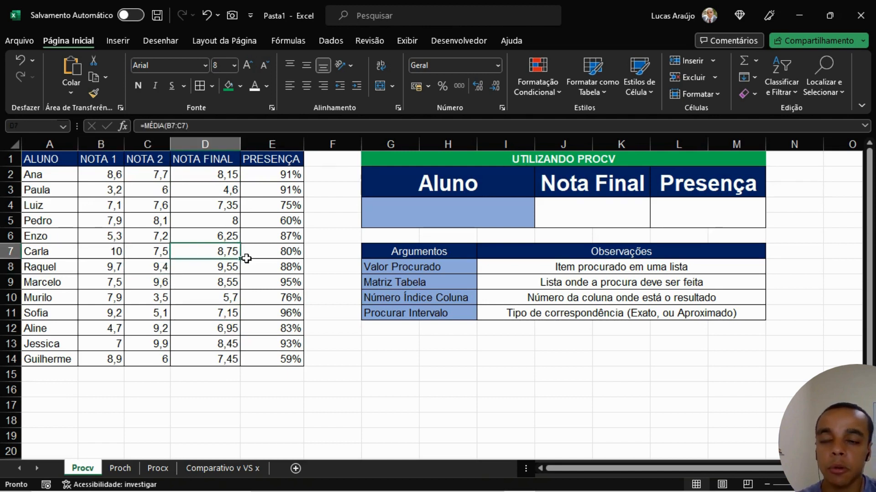
pyautogui.click(324, 228)
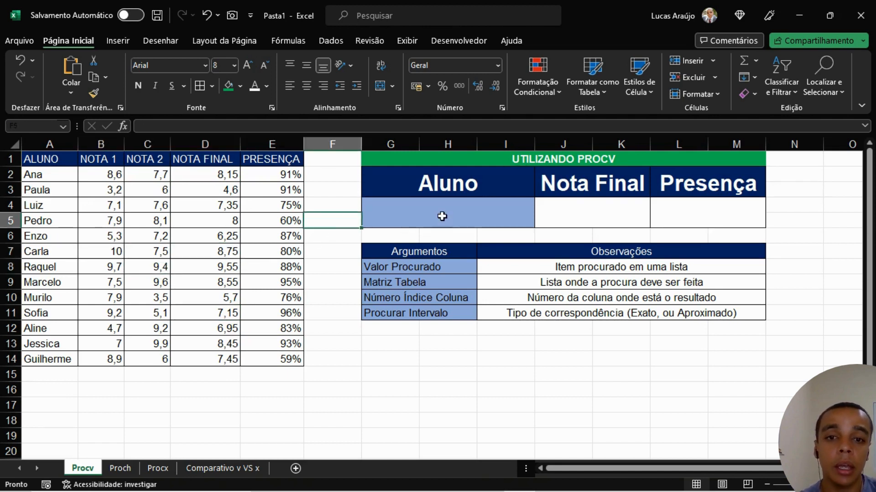
# - Set the Aluno lookup cell G4 to the student from row 5 using its validation list
pyautogui.click(442, 216)
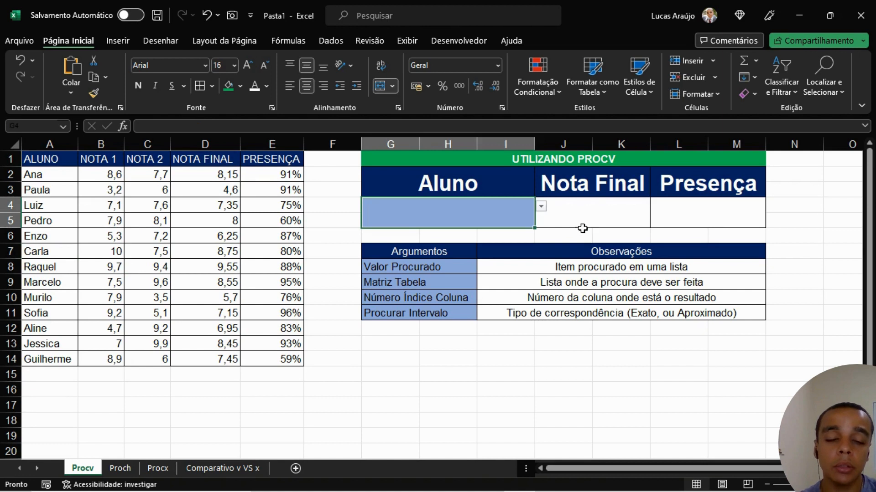
pyautogui.click(562, 160)
pyautogui.click(505, 208)
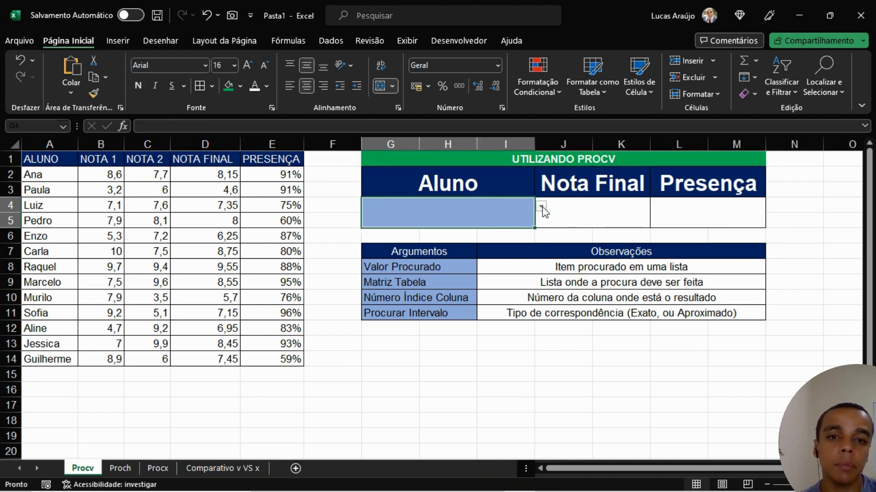
pyautogui.click(541, 206)
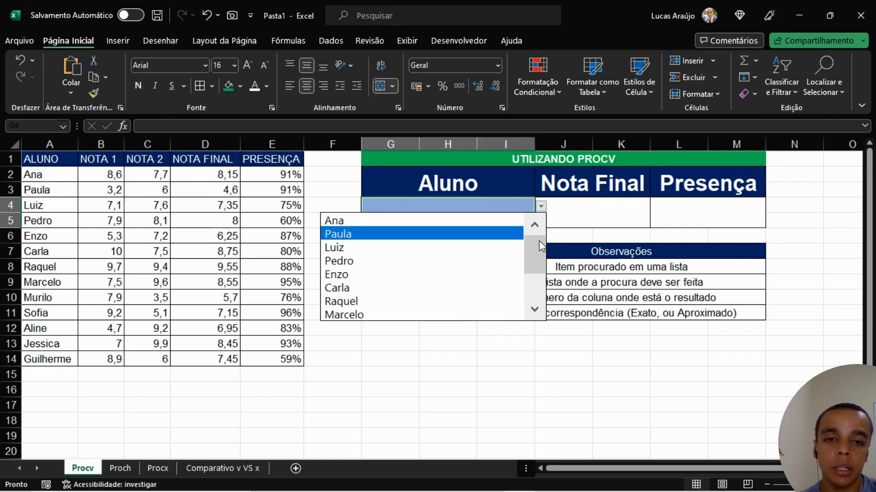
pyautogui.moveTo(537, 253)
pyautogui.mouseDown()
pyautogui.moveTo(538, 285)
pyautogui.moveTo(536, 239)
pyautogui.mouseUp()
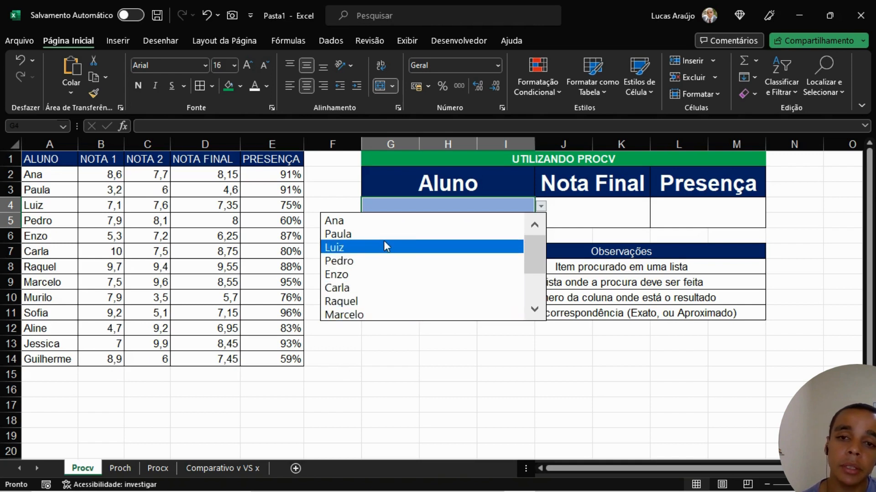
pyautogui.moveTo(532, 258); pyautogui.dragTo(533, 238)
pyautogui.click(599, 220)
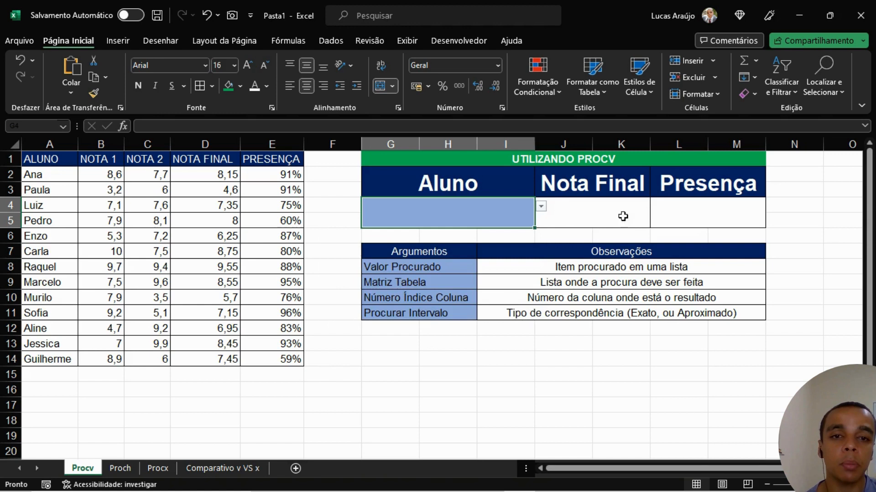
pyautogui.click(541, 206)
pyautogui.click(344, 266)
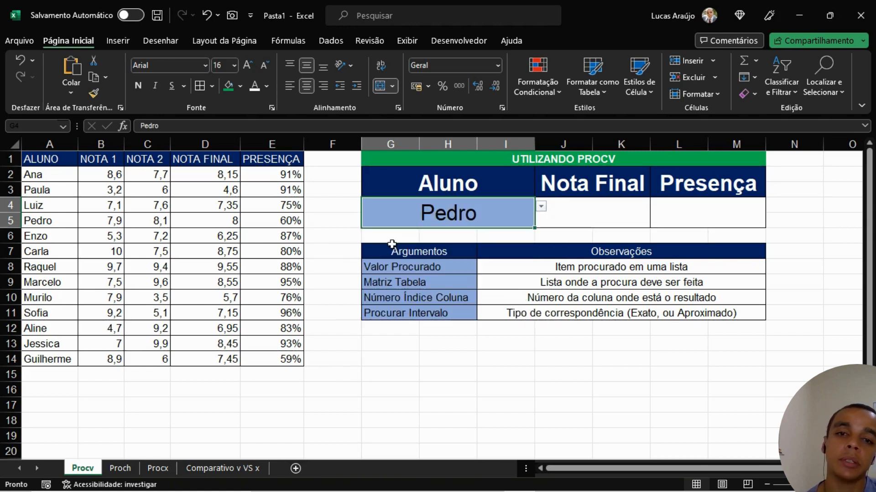
# - Compare the Nota Final and Presença result cells with the chosen student's final grade and attendance in row 5
pyautogui.click(638, 219)
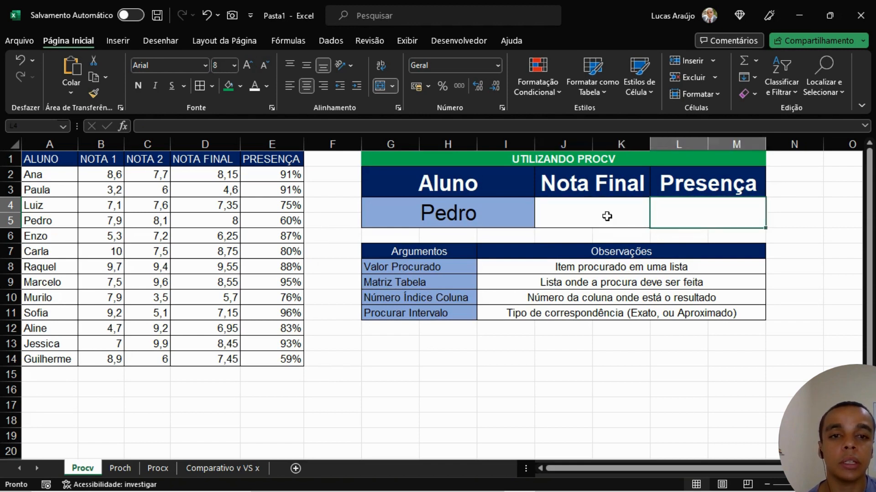
pyautogui.click(613, 184)
pyautogui.click(607, 202)
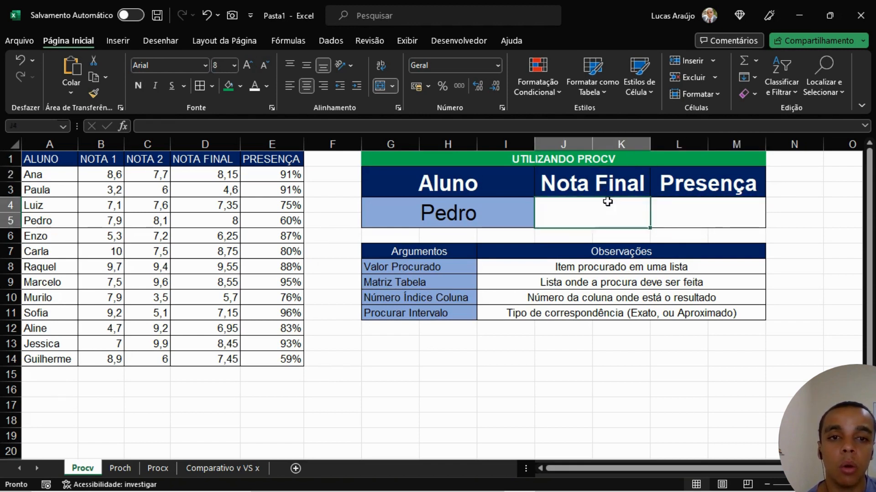
pyautogui.click(612, 185)
pyautogui.click(604, 206)
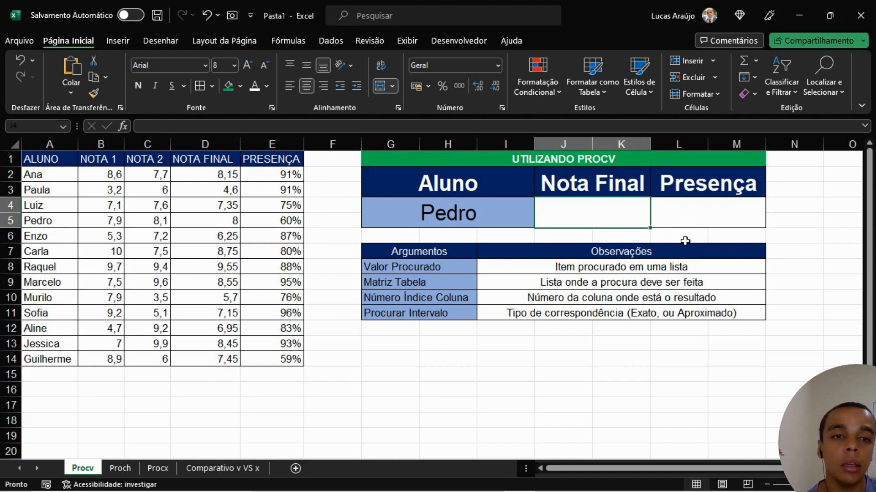
pyautogui.click(714, 221)
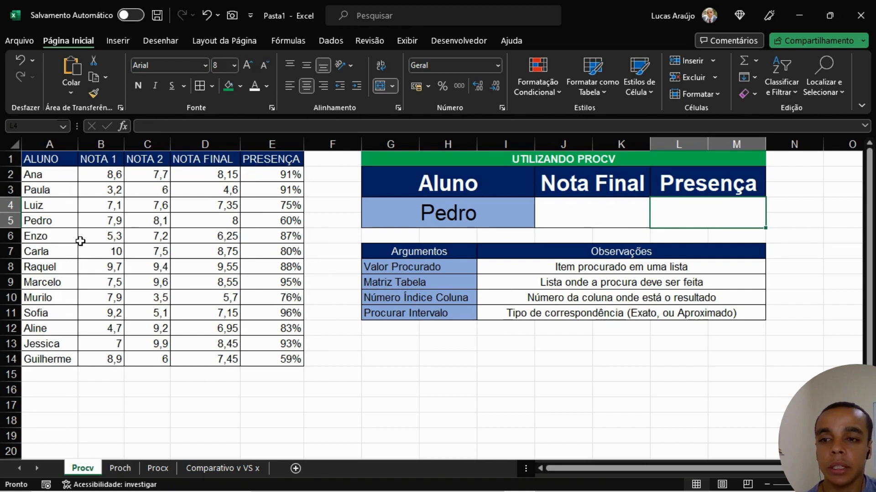
pyautogui.click(66, 224)
pyautogui.click(225, 226)
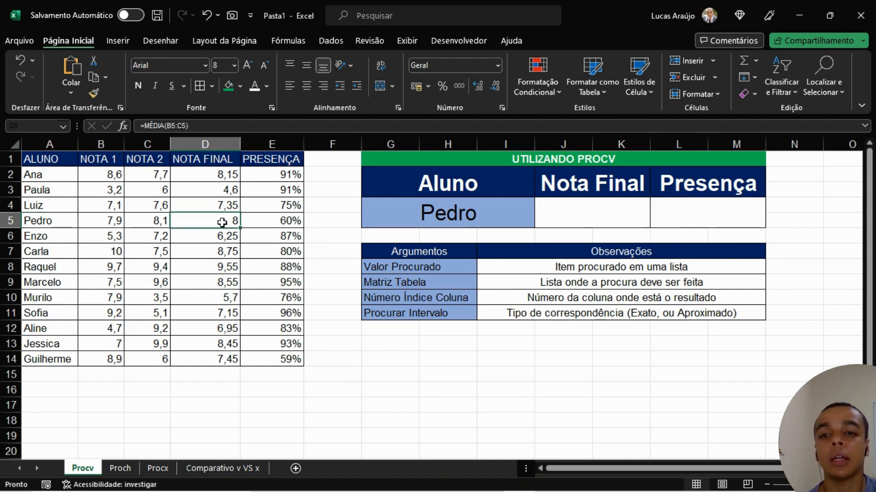
pyautogui.click(602, 215)
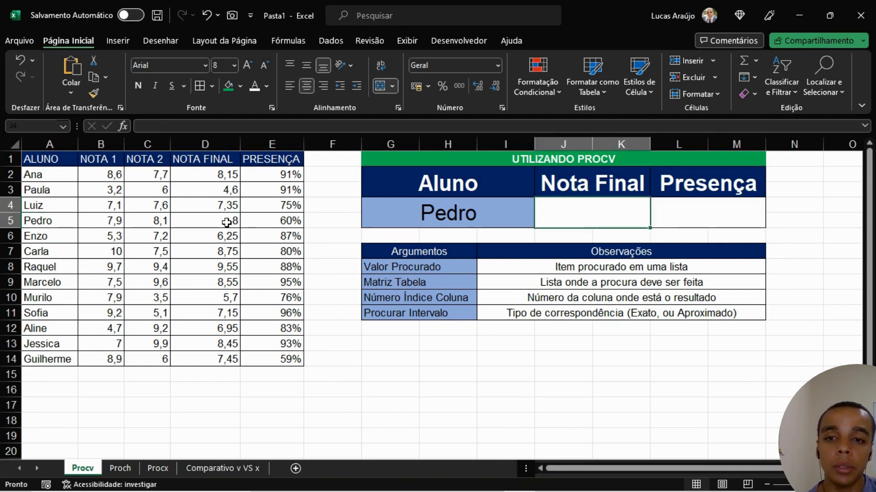
pyautogui.click(227, 223)
pyautogui.click(694, 212)
pyautogui.click(274, 228)
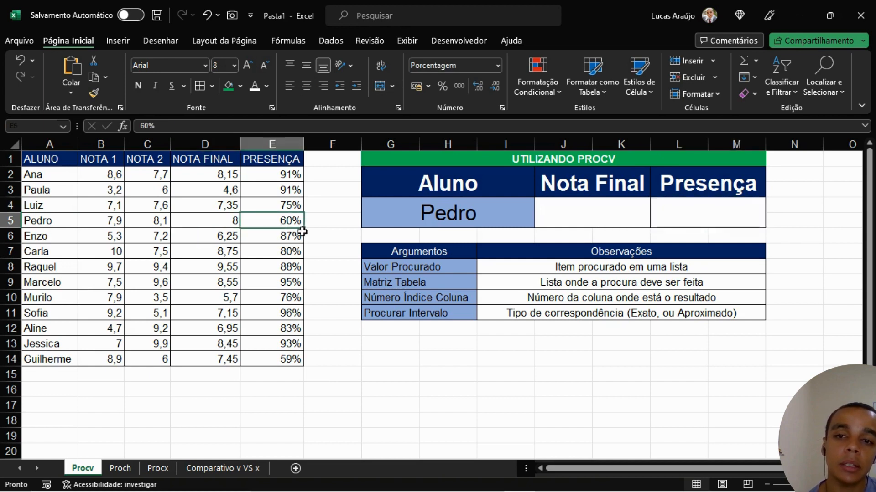
pyautogui.click(722, 222)
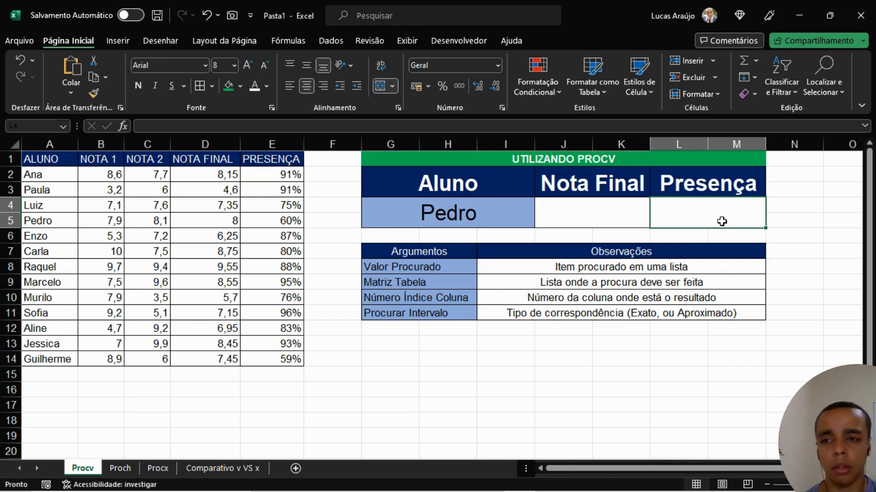
# - Examine how the Aluno lookup cell and its two result cells relate to the names in the student column
pyautogui.click(59, 205)
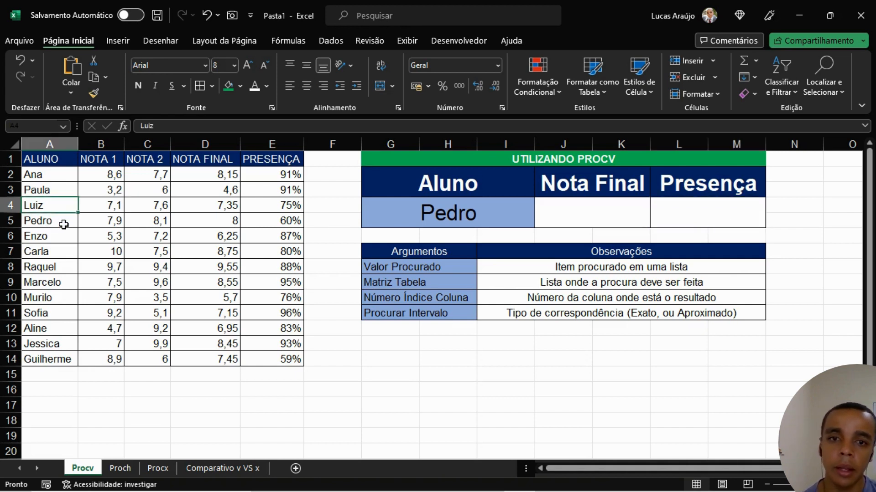
pyautogui.click(431, 223)
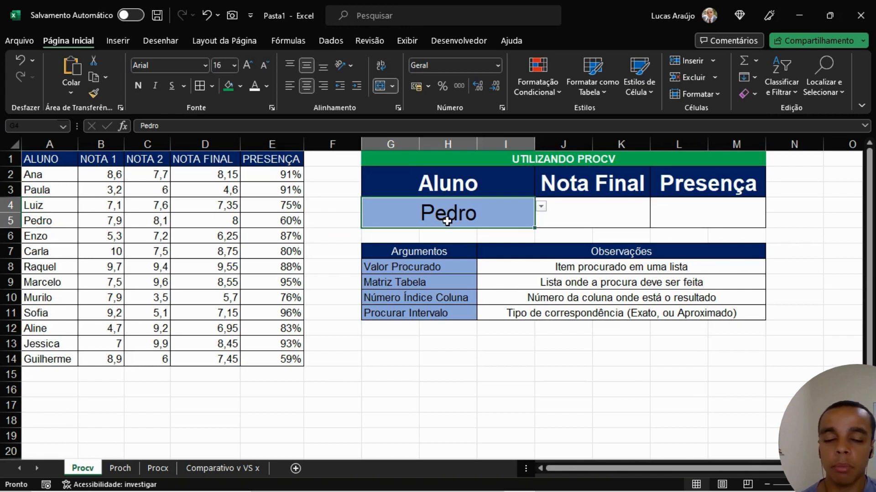
pyautogui.click(600, 223)
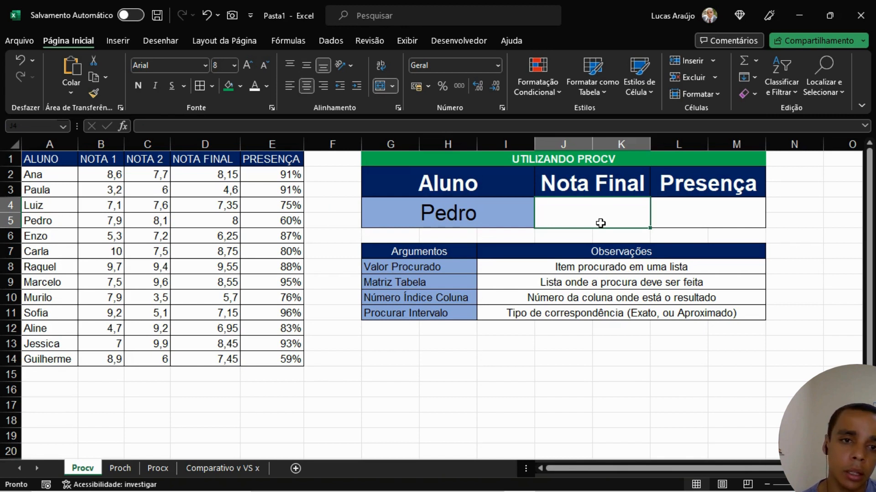
pyautogui.click(675, 224)
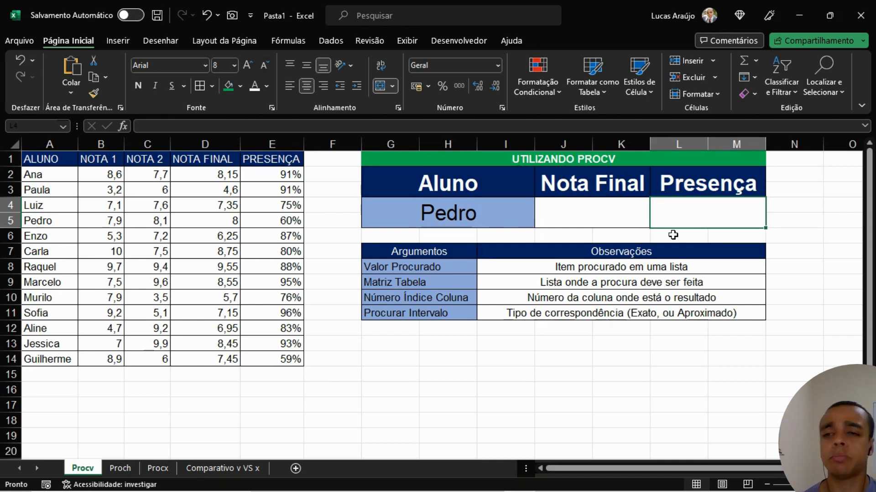
pyautogui.click(426, 223)
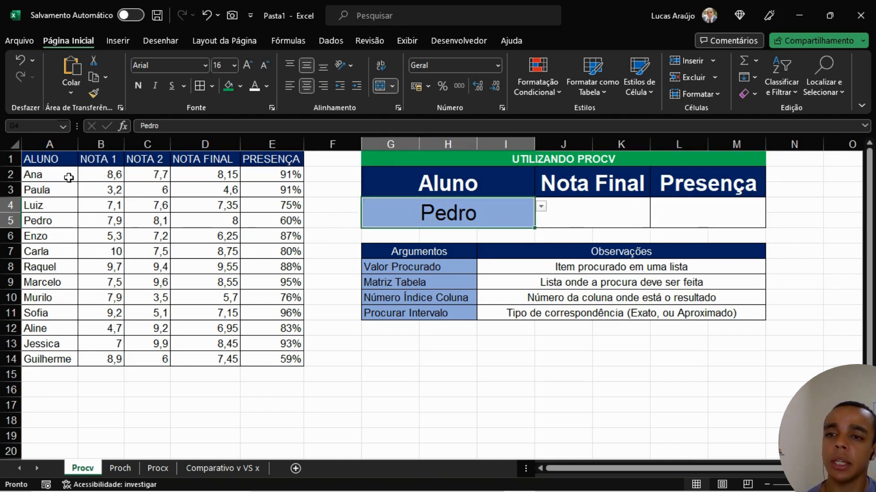
pyautogui.moveTo(68, 178); pyautogui.dragTo(64, 252)
pyautogui.click(134, 190)
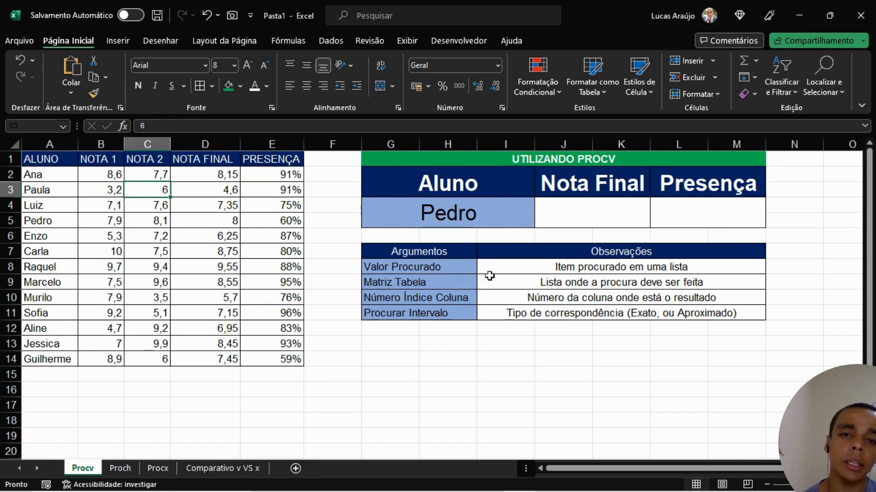
# - Review the PROCV arguments table with its observations, from Valor Procurado to Procurar Intervalo
pyautogui.moveTo(473, 250); pyautogui.dragTo(585, 319)
pyautogui.click(564, 363)
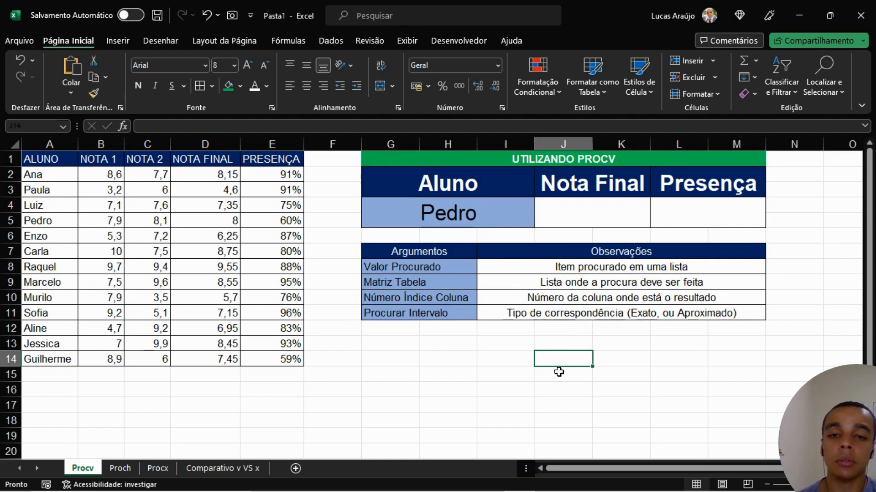
pyautogui.click(459, 254)
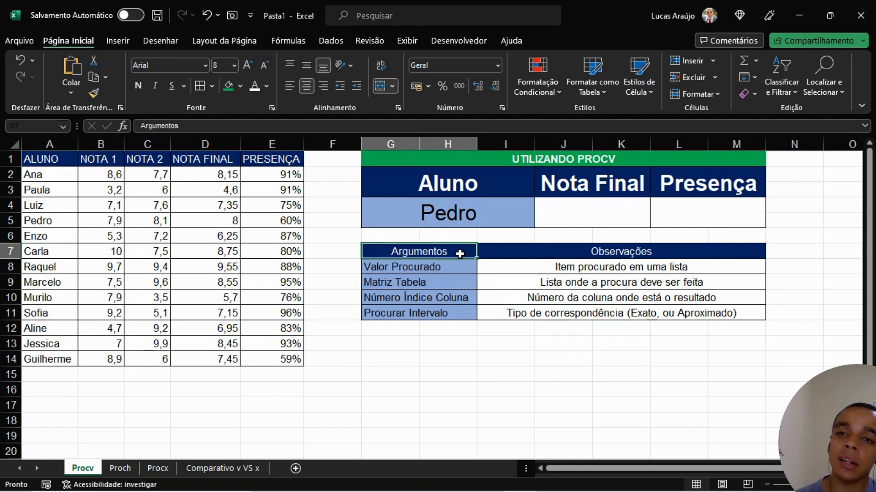
pyautogui.moveTo(448, 269); pyautogui.dragTo(442, 314)
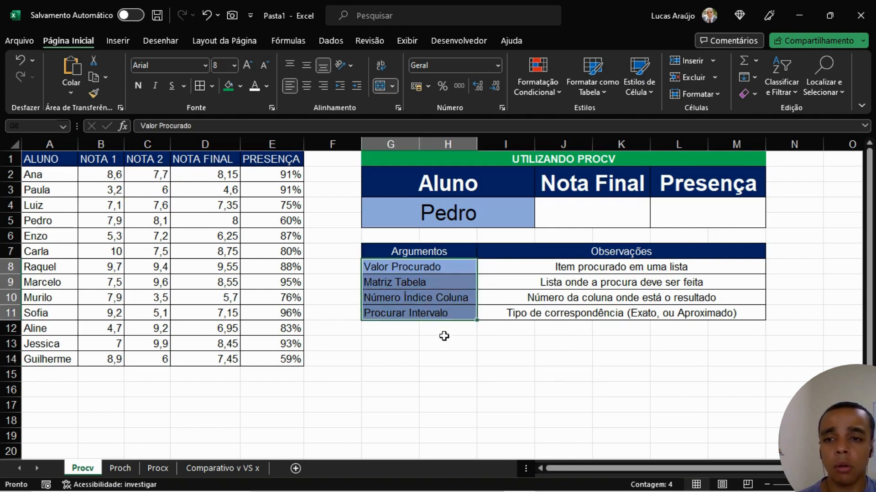
pyautogui.click(445, 338)
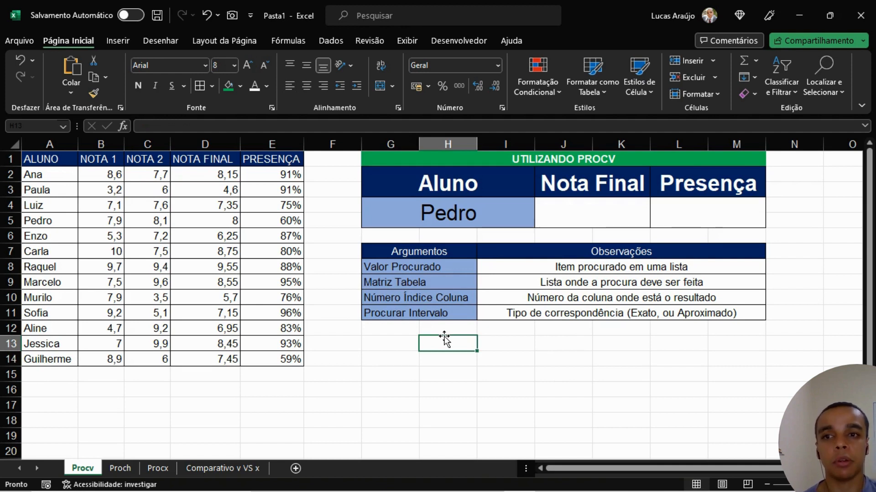
pyautogui.click(445, 268)
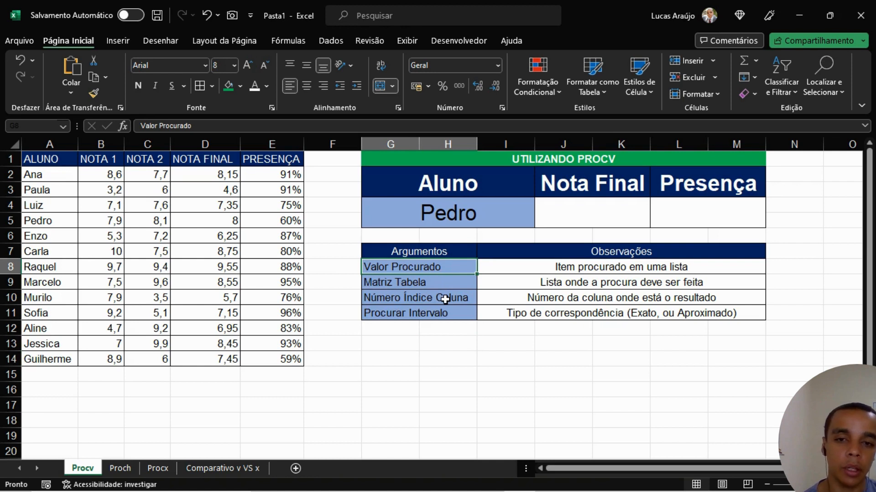
# - Review the four PROCV arguments in G8:G11 and relate Valor Procurado to the student chosen in the Aluno cell
pyautogui.moveTo(453, 267); pyautogui.dragTo(454, 314)
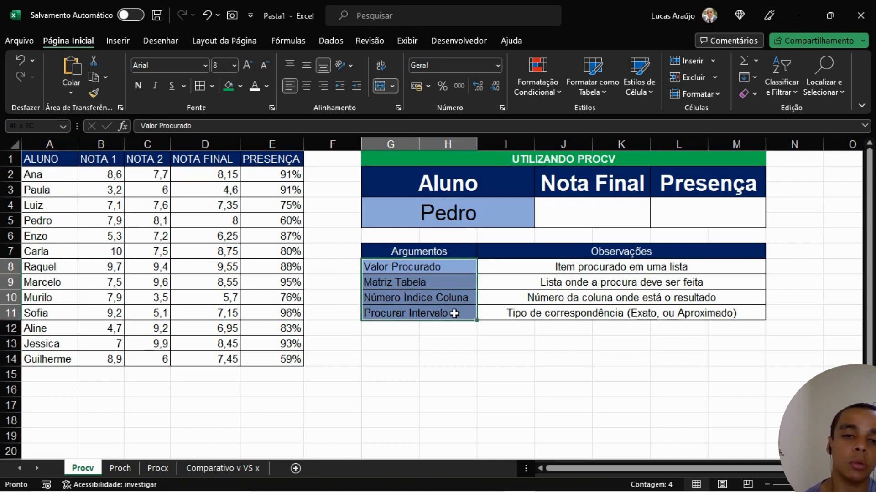
pyautogui.click(440, 344)
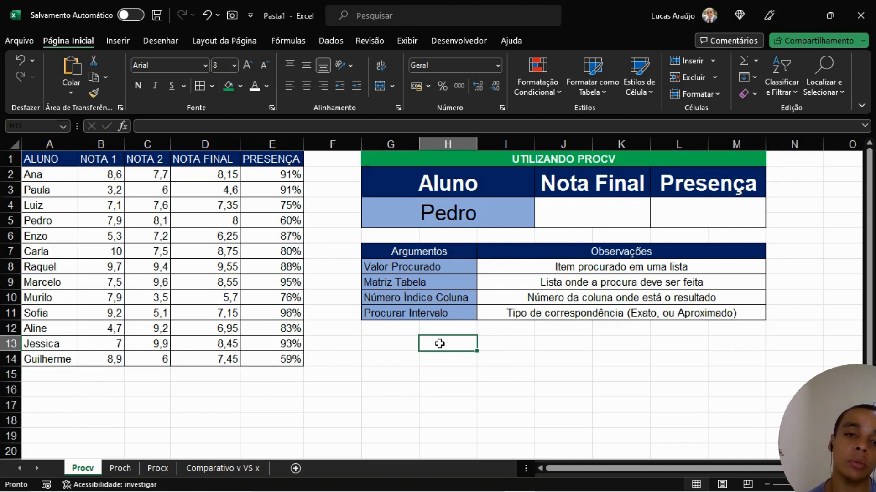
pyautogui.click(451, 268)
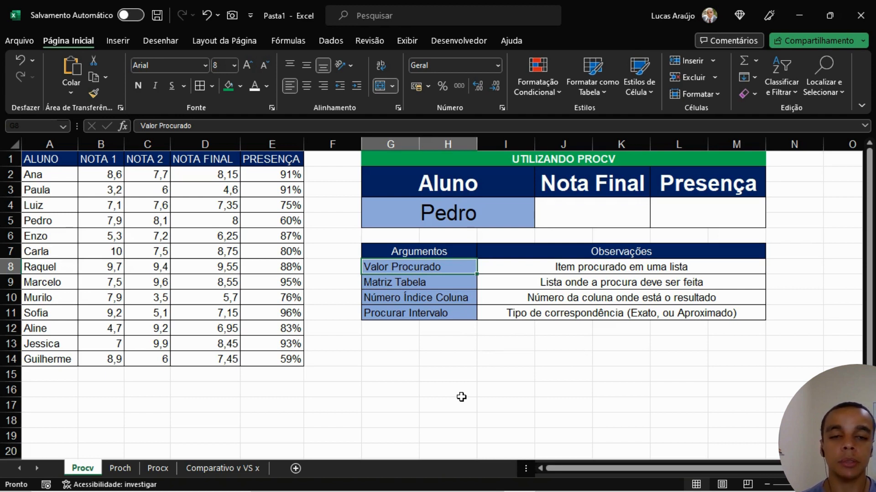
pyautogui.click(491, 218)
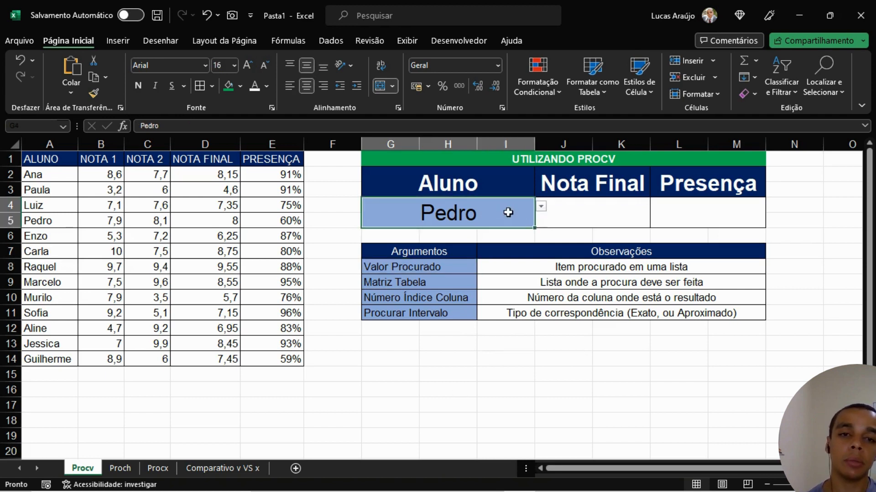
pyautogui.click(611, 186)
pyautogui.click(461, 218)
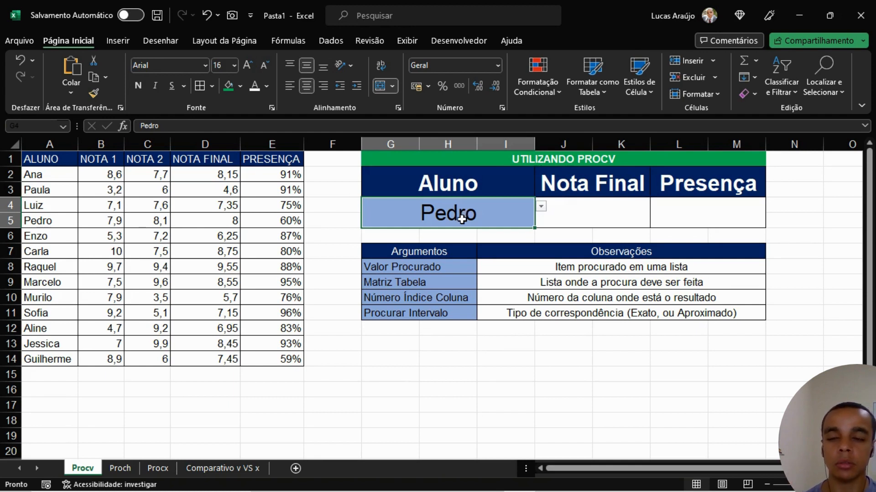
# - Scan the ALUNO column name by name and locate the chosen student's record in row 5
pyautogui.click(61, 161)
pyautogui.click(62, 176)
pyautogui.click(56, 192)
pyautogui.click(51, 206)
pyautogui.click(49, 223)
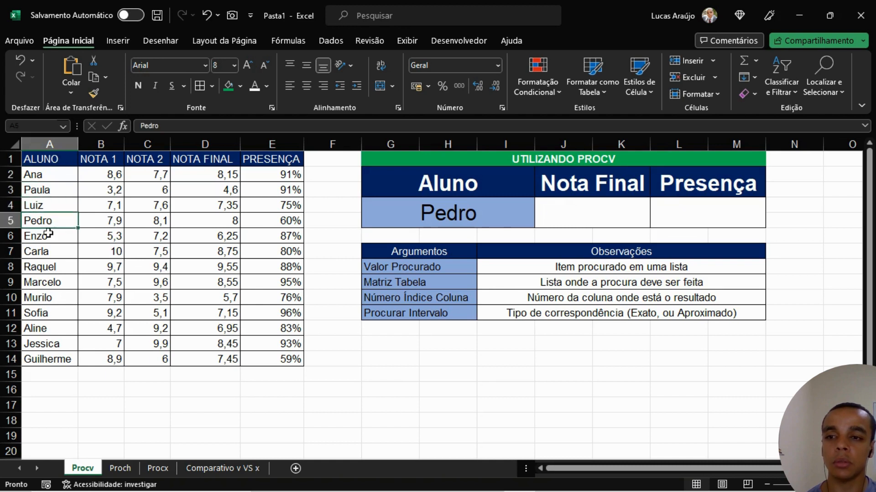
pyautogui.click(49, 234)
pyautogui.click(46, 251)
pyautogui.click(45, 266)
pyautogui.click(44, 283)
pyautogui.click(41, 298)
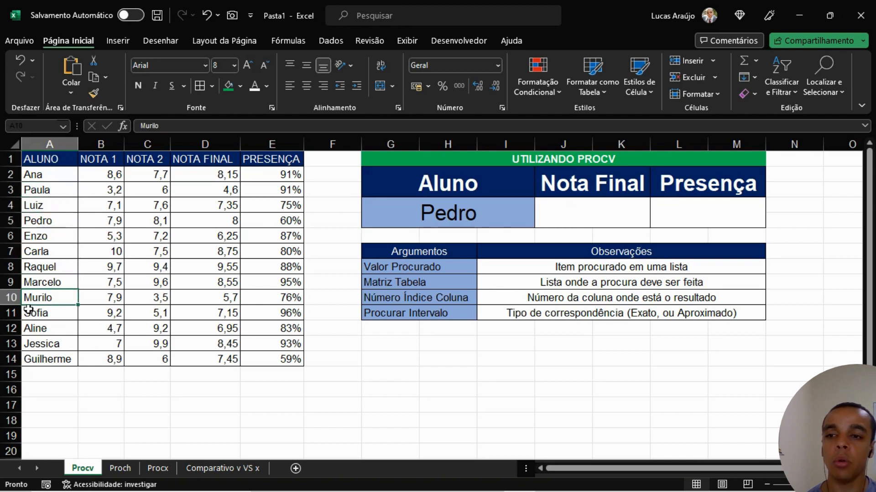
pyautogui.click(41, 221)
pyautogui.click(2, 220)
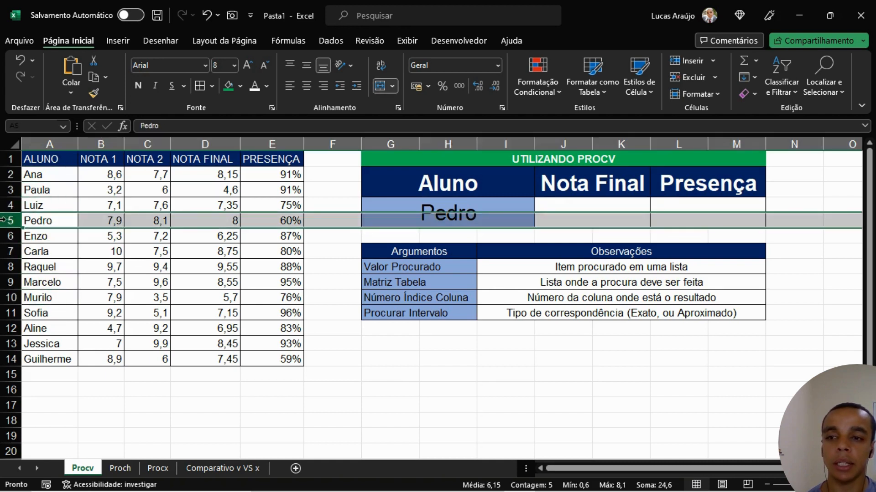
pyautogui.click(41, 222)
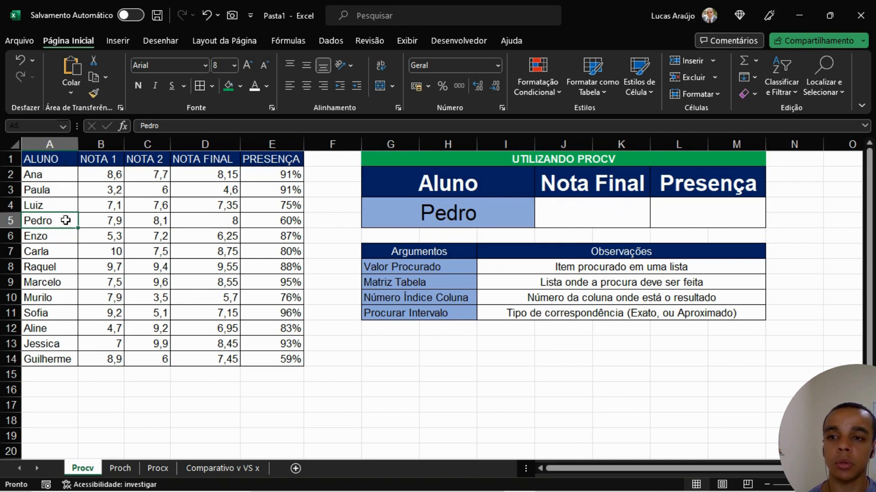
# - Trace the NOTA 1, NOTA 2 and NOTA FINAL columns from their headers to the chosen student's row 5
pyautogui.moveTo(101, 160); pyautogui.dragTo(106, 221)
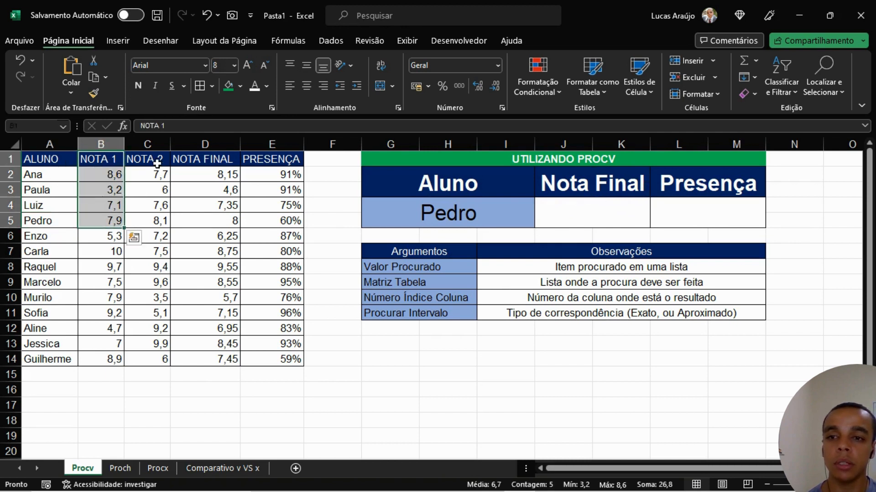
pyautogui.moveTo(157, 165); pyautogui.dragTo(159, 220)
pyautogui.moveTo(219, 160); pyautogui.dragTo(220, 227)
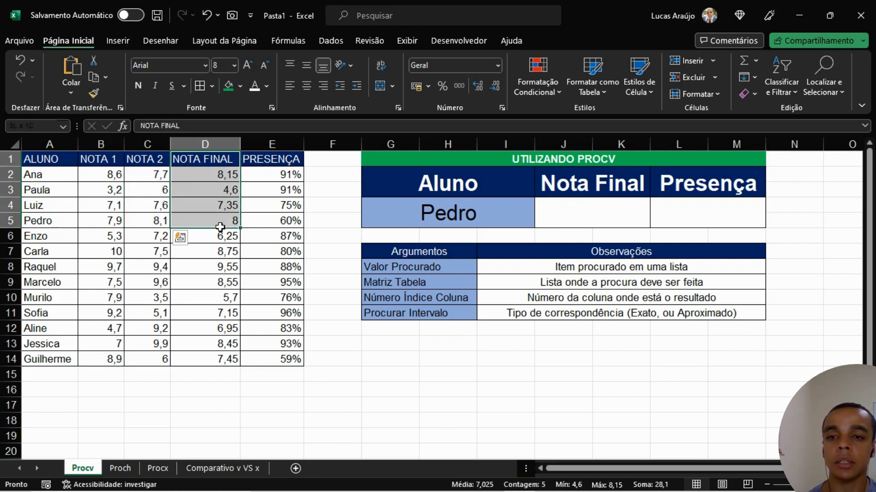
pyautogui.click(222, 222)
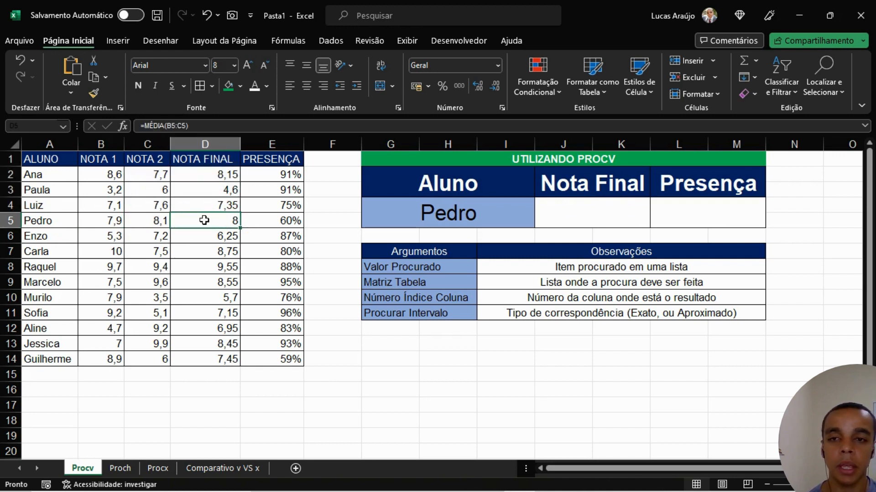
pyautogui.moveTo(53, 163); pyautogui.dragTo(214, 223)
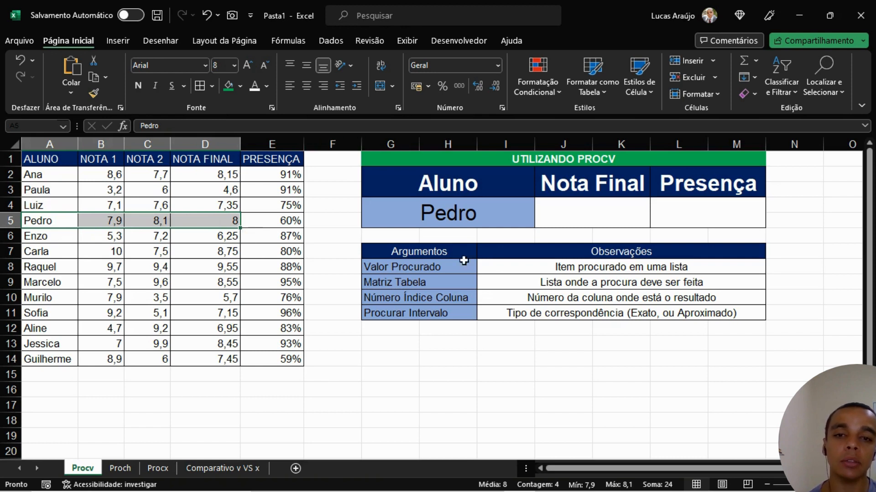
# - Read the Valor Procurado observation and match the Aluno cell to its entry in the student column
pyautogui.click(437, 267)
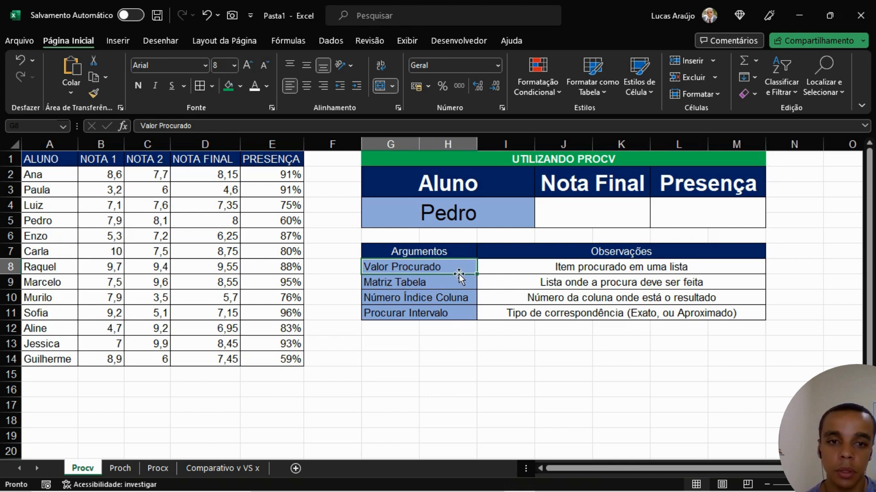
pyautogui.click(528, 266)
pyautogui.click(470, 268)
pyautogui.click(524, 268)
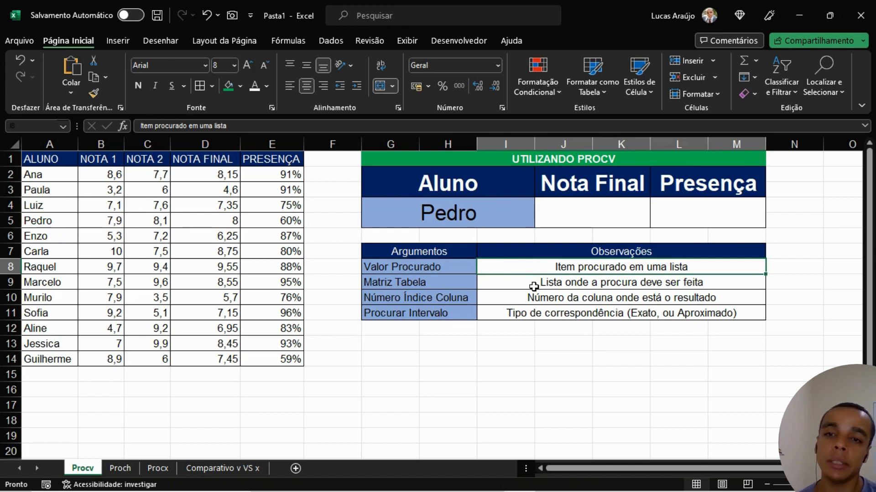
pyautogui.click(507, 207)
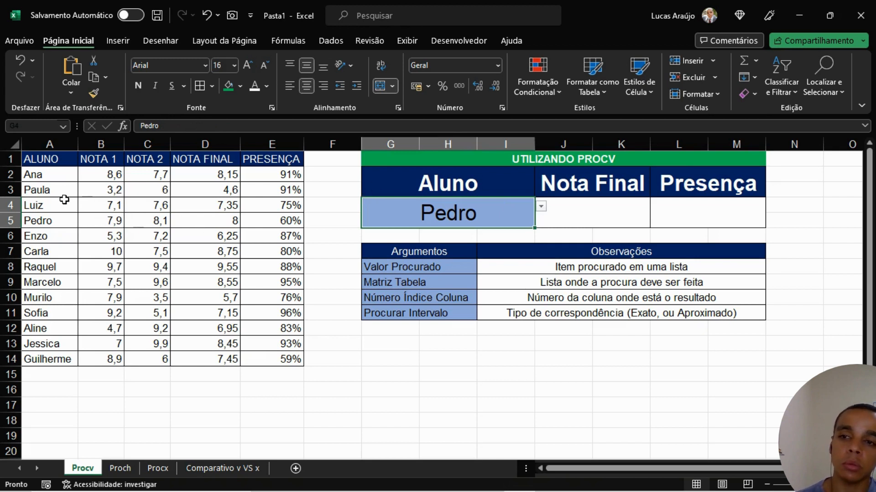
pyautogui.click(60, 175)
pyautogui.moveTo(61, 172); pyautogui.dragTo(59, 220)
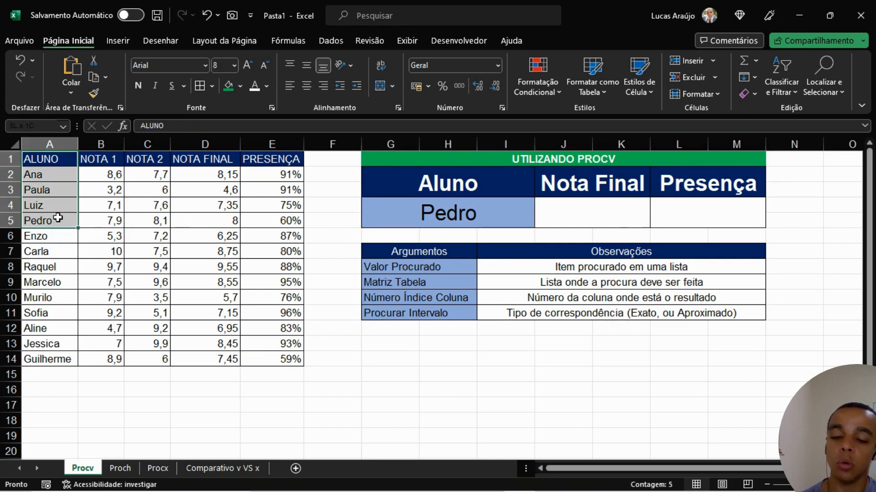
pyautogui.click(58, 220)
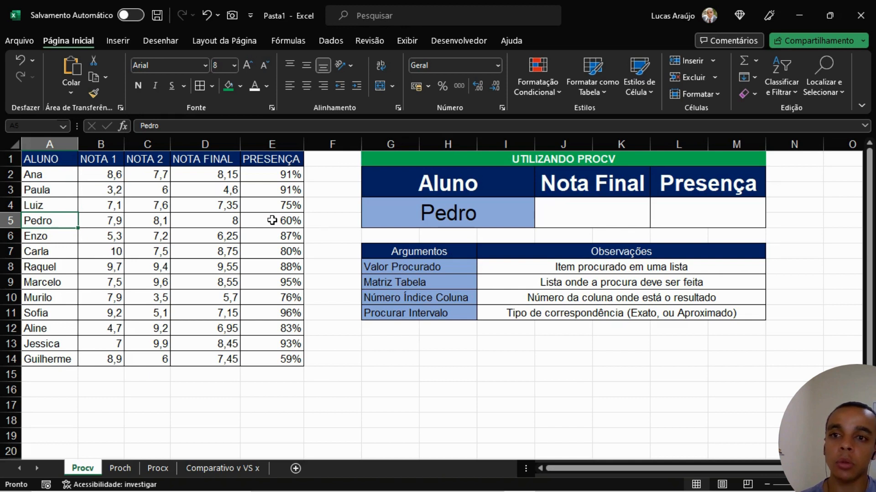
# - Read the Matriz Tabela observation and select the whole student table A1:E14 as the range it refers to
pyautogui.click(553, 284)
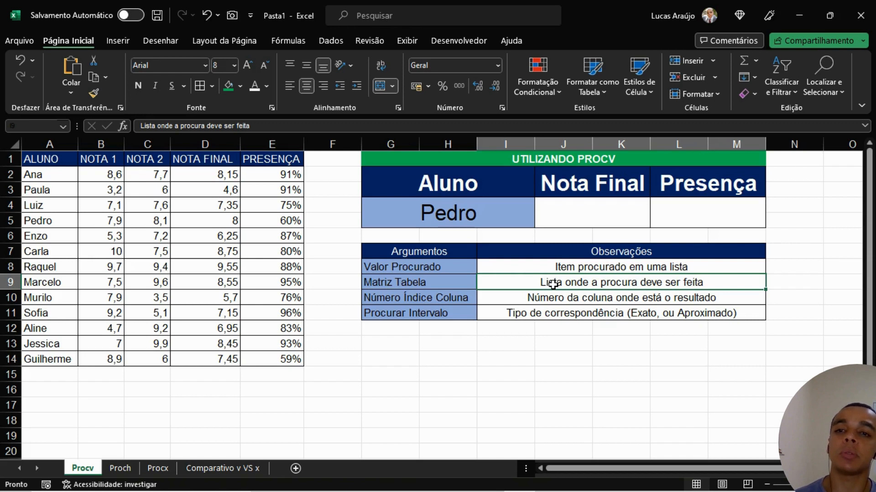
pyautogui.click(435, 281)
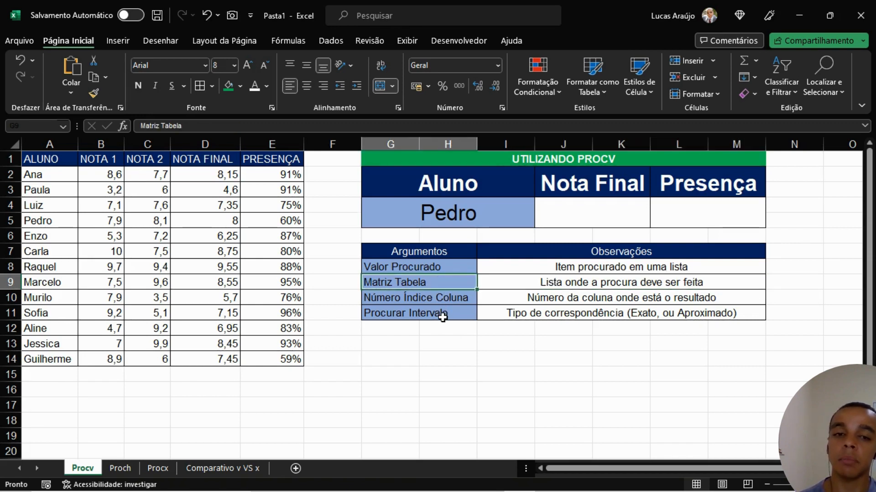
pyautogui.click(565, 283)
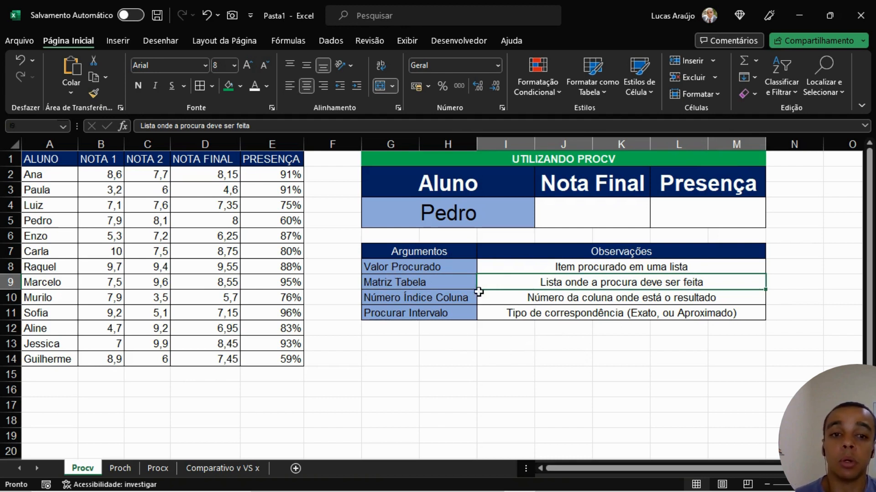
pyautogui.click(71, 159)
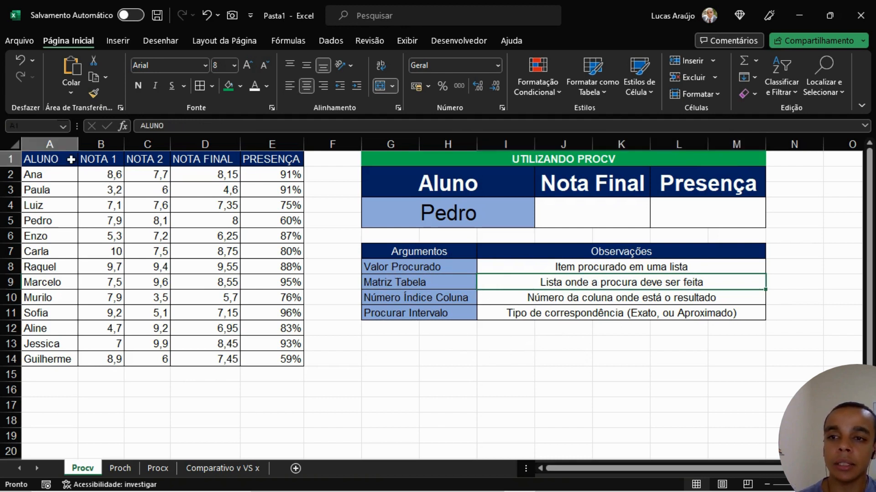
pyautogui.moveTo(71, 159); pyautogui.dragTo(291, 354)
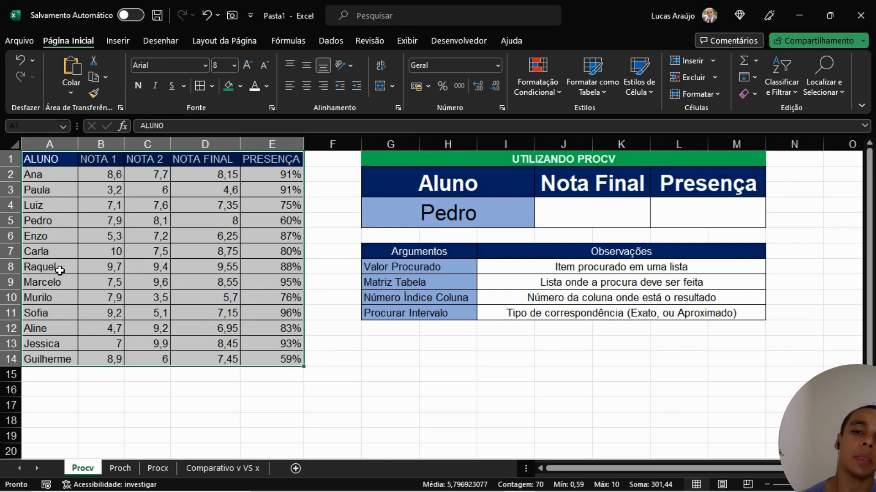
# - Examine the Número Índice Coluna argument and its observation against the chosen student's row and the Nota Final heading
pyautogui.click(453, 297)
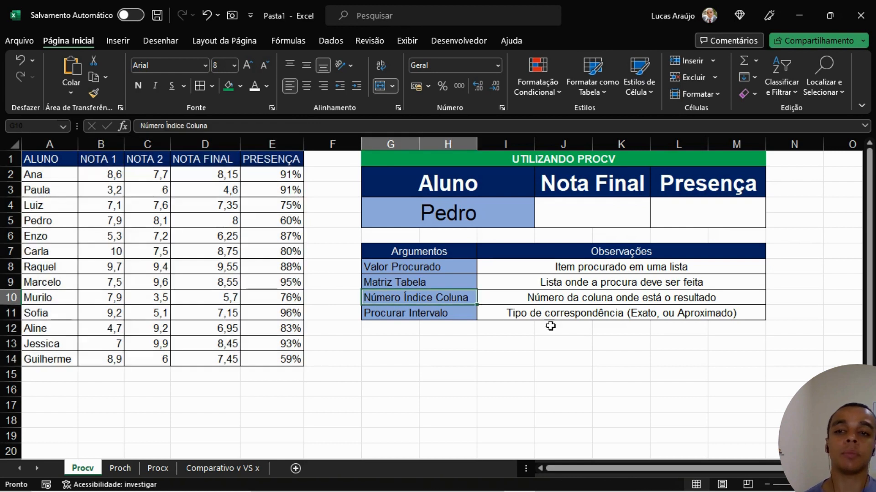
pyautogui.click(57, 165)
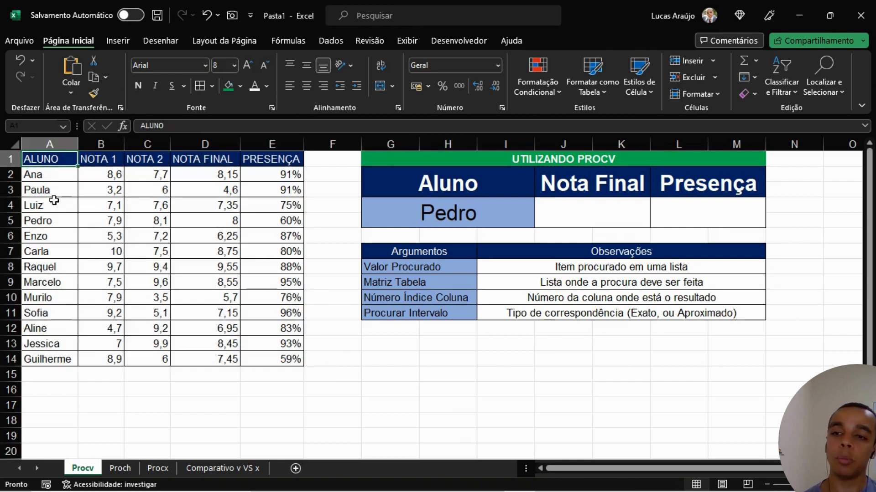
pyautogui.moveTo(51, 174); pyautogui.dragTo(45, 222)
pyautogui.click(46, 222)
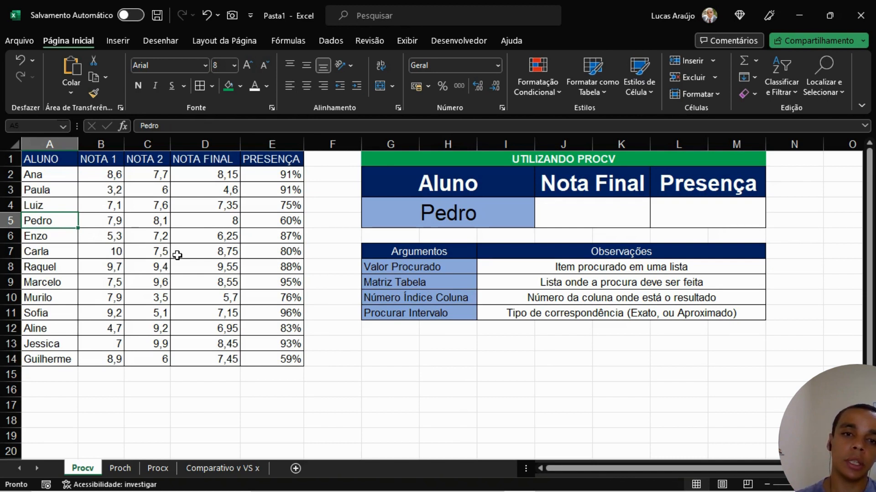
pyautogui.click(613, 187)
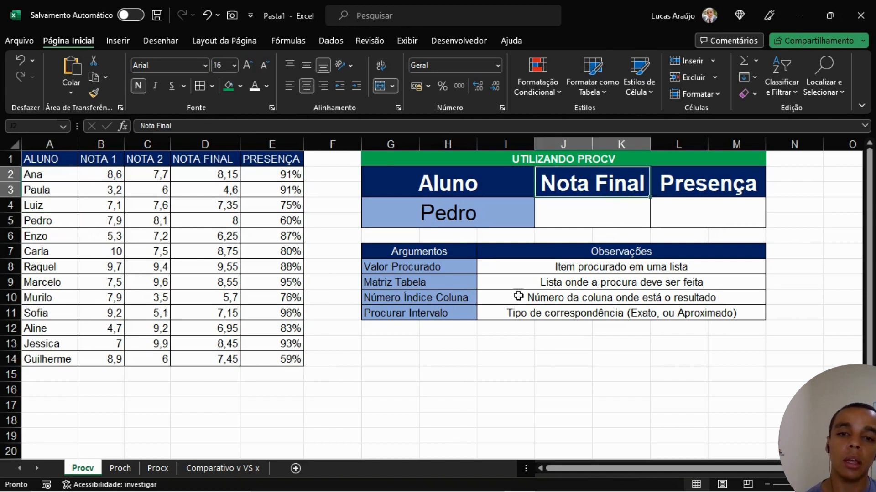
pyautogui.click(470, 299)
pyautogui.click(483, 300)
pyautogui.click(460, 302)
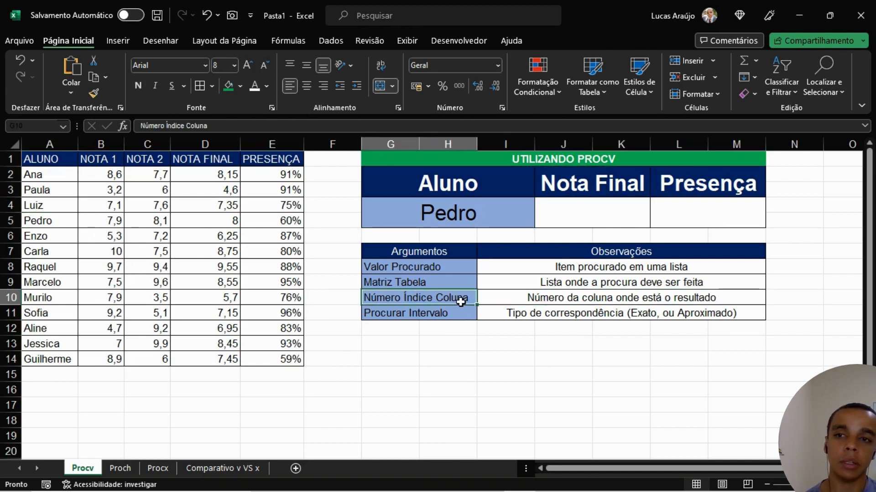
pyautogui.click(506, 299)
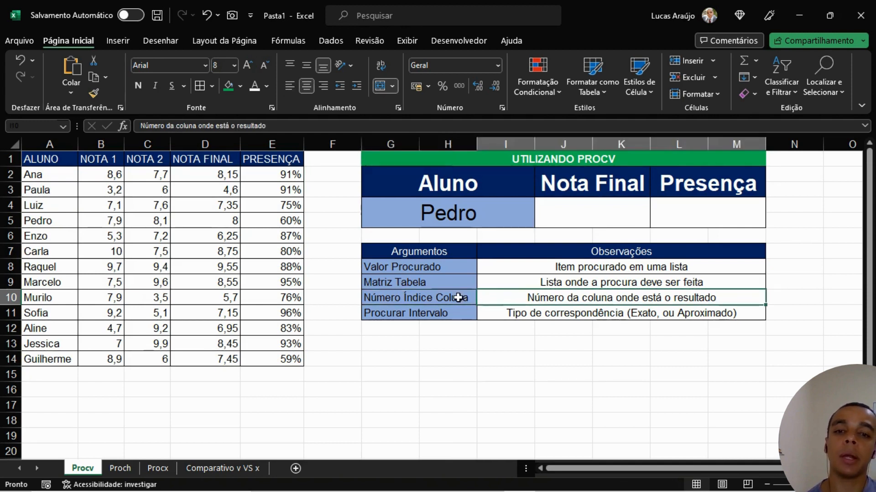
pyautogui.click(457, 298)
pyautogui.click(528, 300)
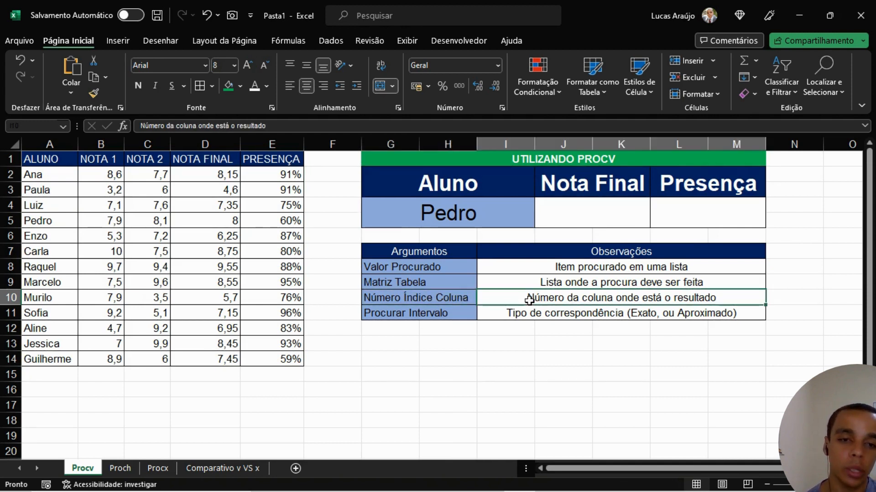
pyautogui.click(454, 298)
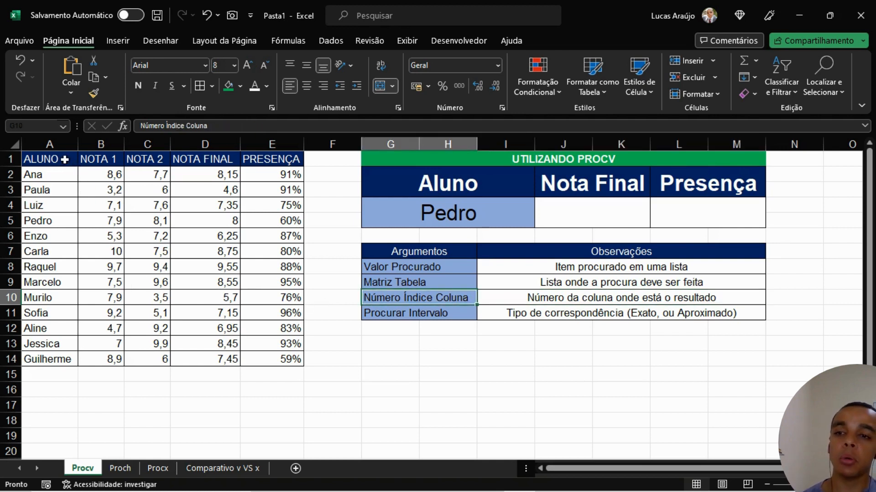
# - Trace the columns from ALUNO through NOTA FINAL down to the chosen student's row 5 to locate the final grade
pyautogui.moveTo(64, 160); pyautogui.dragTo(51, 220)
pyautogui.click(51, 220)
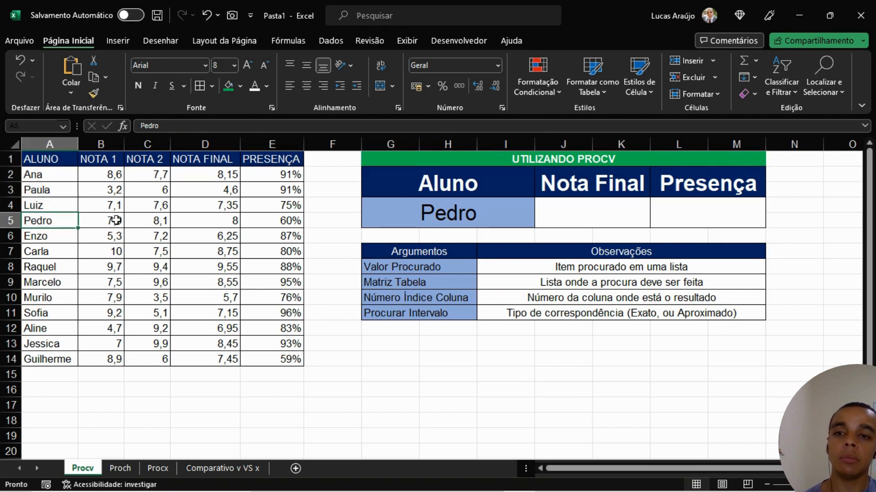
pyautogui.click(213, 221)
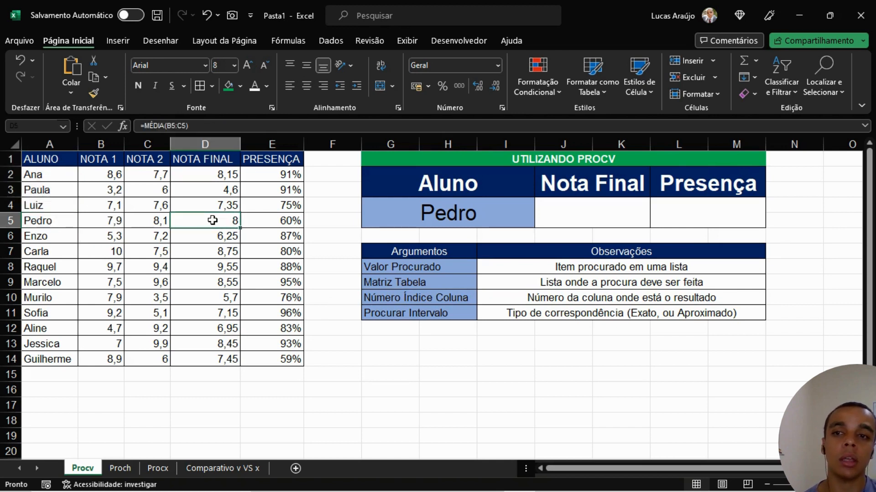
pyautogui.moveTo(41, 160); pyautogui.dragTo(40, 221)
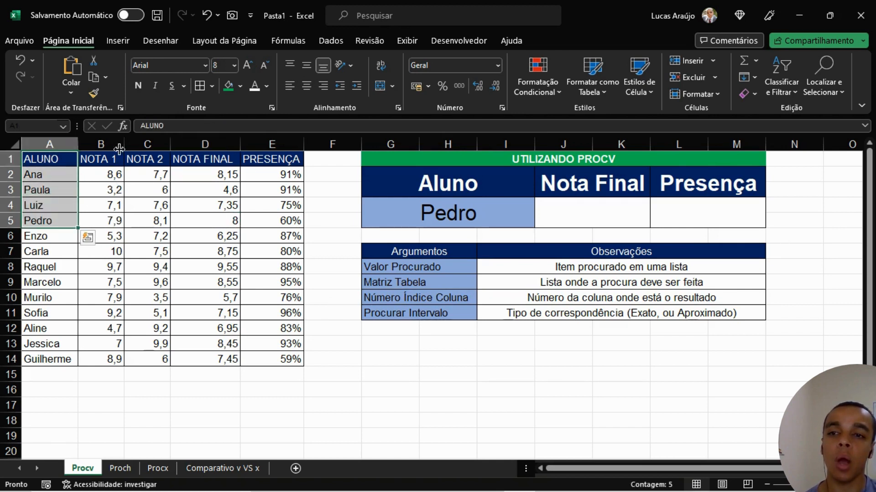
pyautogui.moveTo(117, 159); pyautogui.dragTo(112, 207)
pyautogui.moveTo(160, 160); pyautogui.dragTo(158, 220)
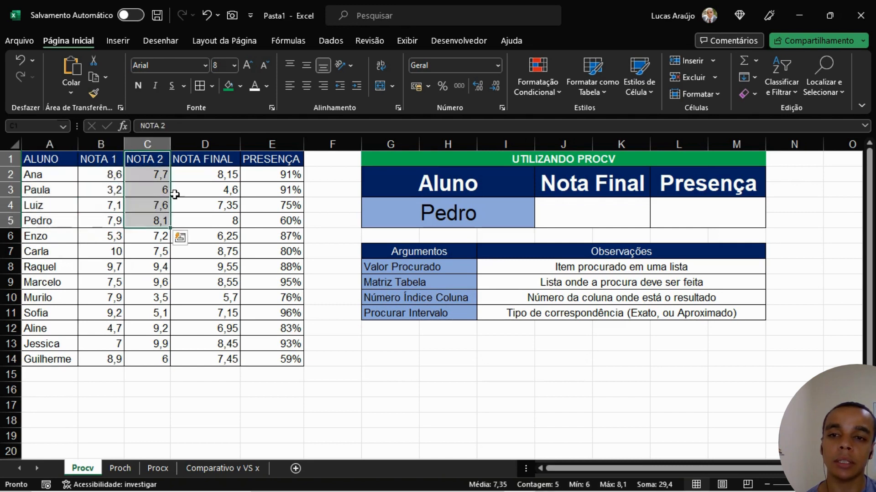
pyautogui.moveTo(205, 160); pyautogui.dragTo(202, 225)
pyautogui.click(70, 161)
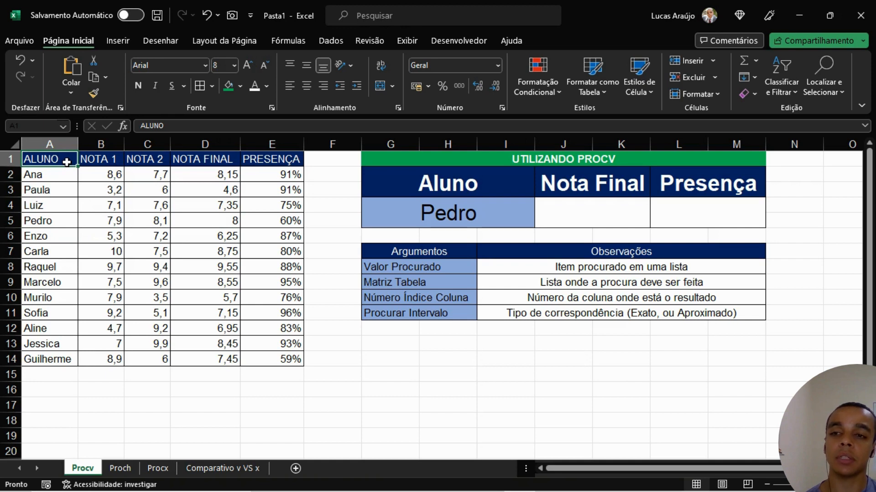
# - Follow the ALUNO column down to row 5 and across that row to the NOTA FINAL column
pyautogui.moveTo(67, 162); pyautogui.dragTo(58, 225)
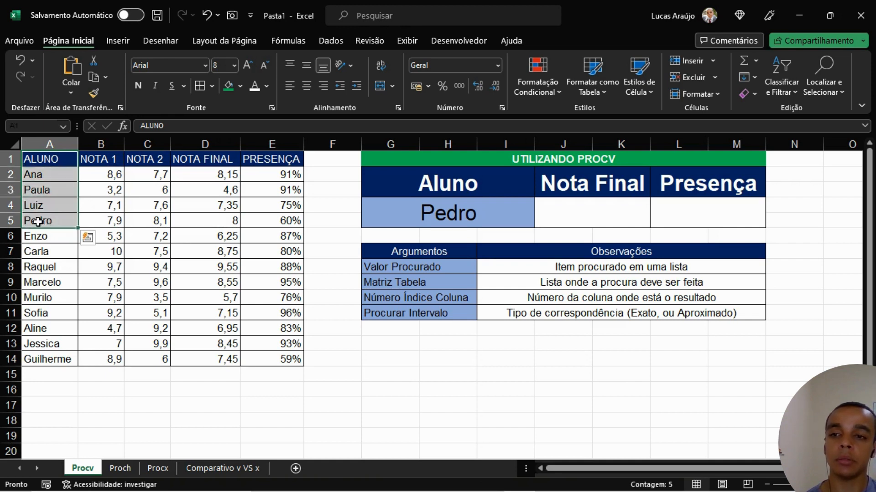
pyautogui.click(37, 222)
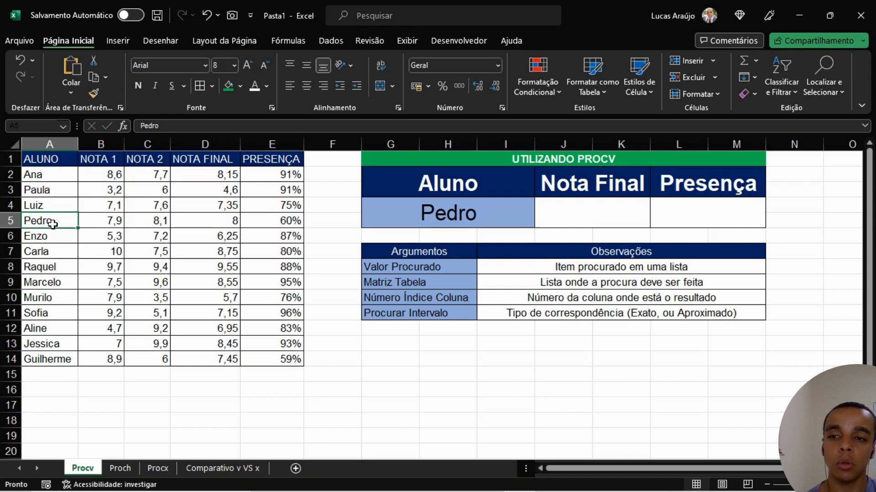
pyautogui.moveTo(46, 221); pyautogui.dragTo(232, 220)
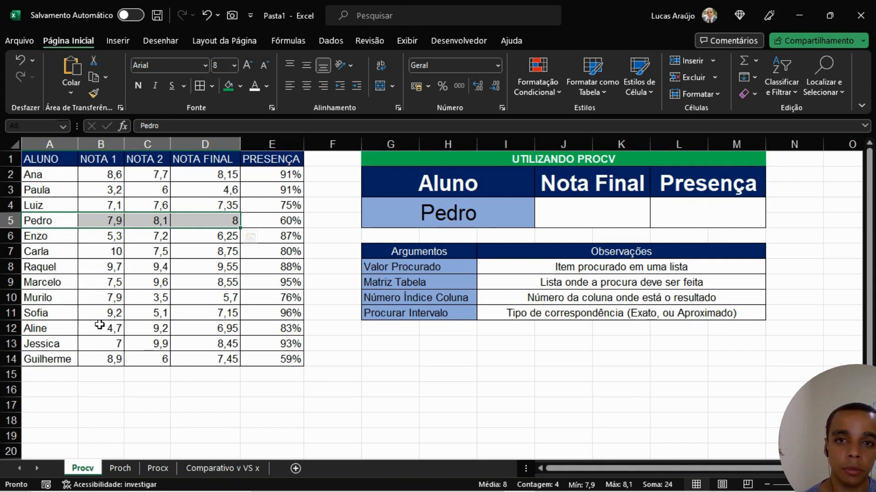
pyautogui.click(61, 222)
pyautogui.moveTo(61, 222); pyautogui.dragTo(205, 226)
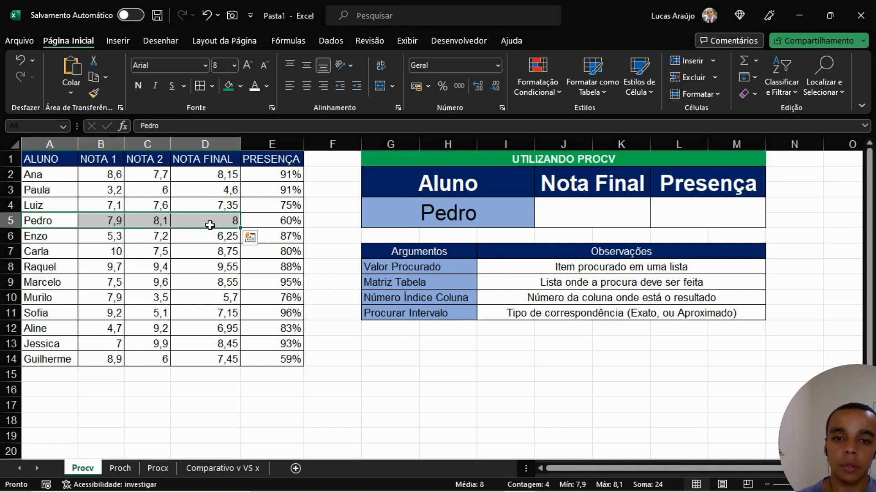
# - Examine the Procurar Intervalo argument against the student names in A2:A14 and the Número Índice Coluna argument
pyautogui.click(464, 302)
pyautogui.click(447, 314)
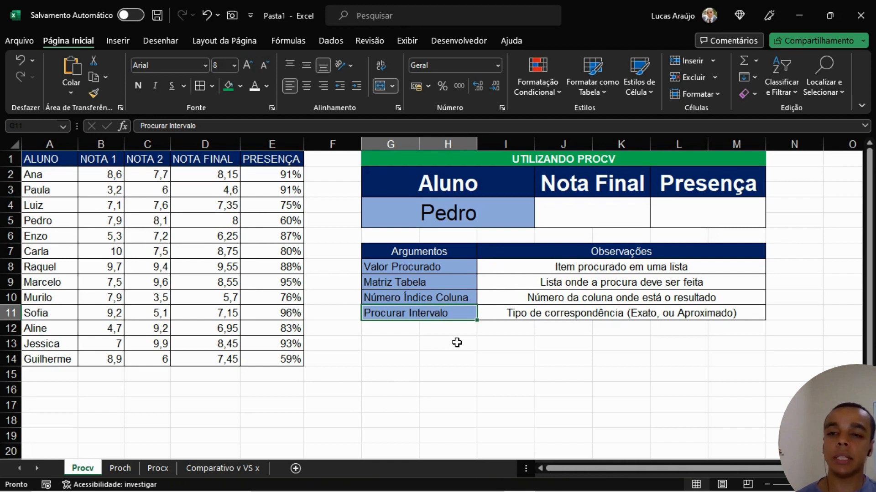
pyautogui.moveTo(56, 176); pyautogui.dragTo(53, 360)
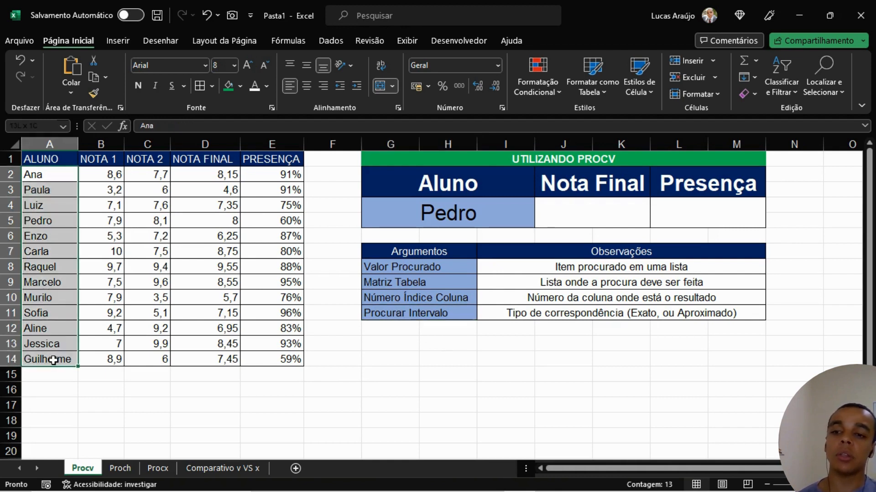
pyautogui.click(401, 313)
pyautogui.click(396, 296)
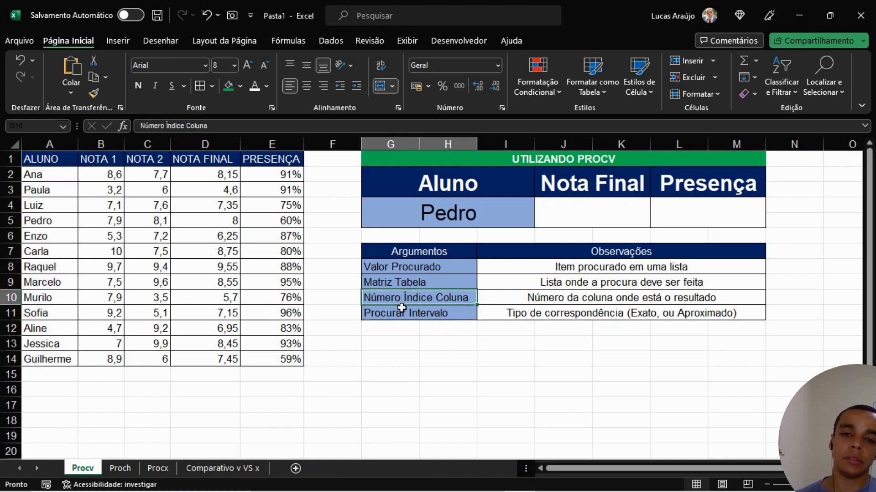
pyautogui.click(401, 311)
pyautogui.click(394, 299)
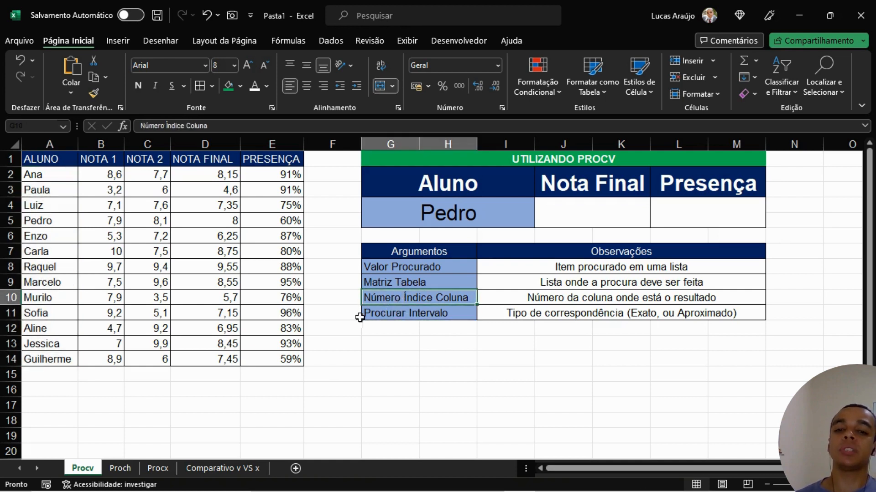
pyautogui.click(397, 311)
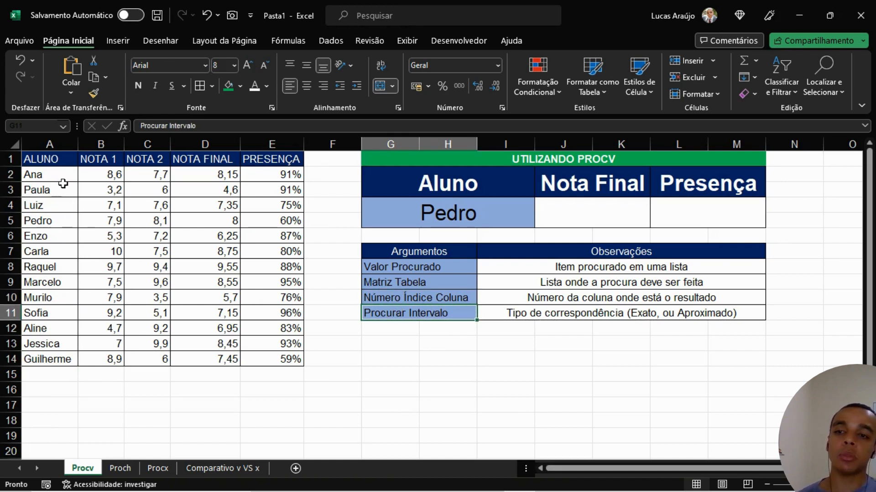
# - Compare exact and approximate matching using the ALUNO and PRESENÇA columns and rows 9 and 11, and read the Procurar Intervalo observation
pyautogui.moveTo(63, 180); pyautogui.dragTo(49, 358)
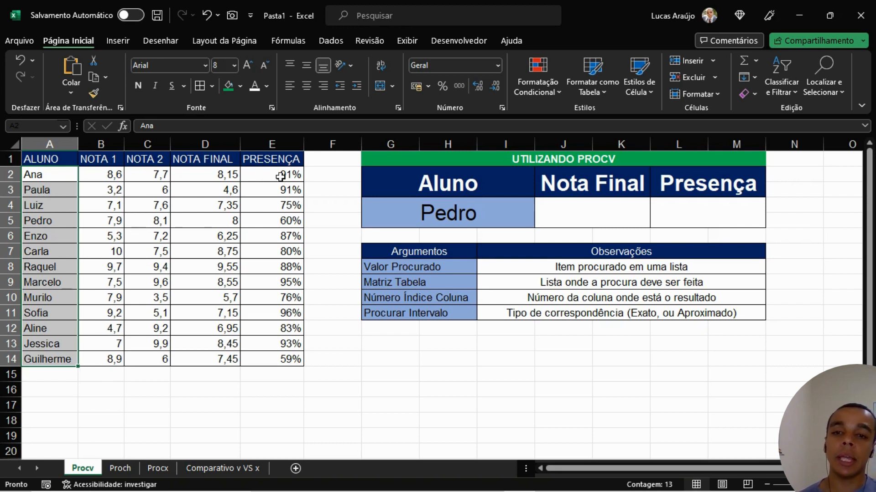
pyautogui.moveTo(282, 175); pyautogui.dragTo(277, 367)
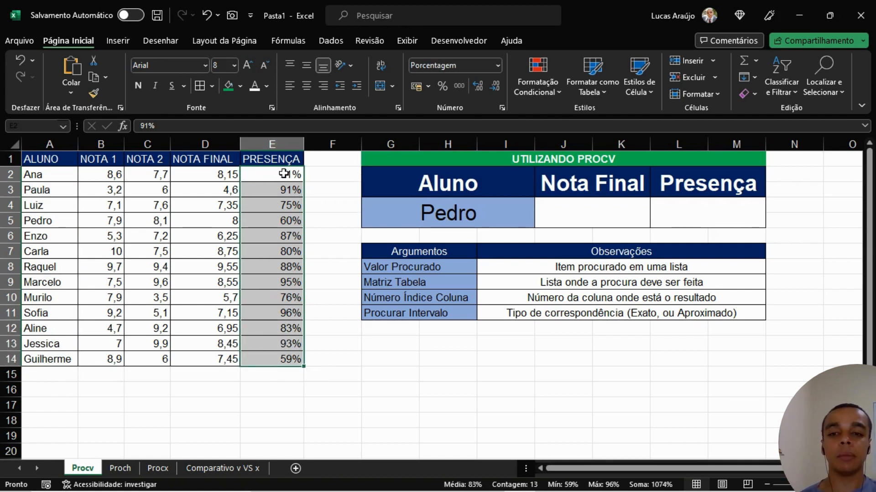
pyautogui.moveTo(287, 173); pyautogui.dragTo(286, 357)
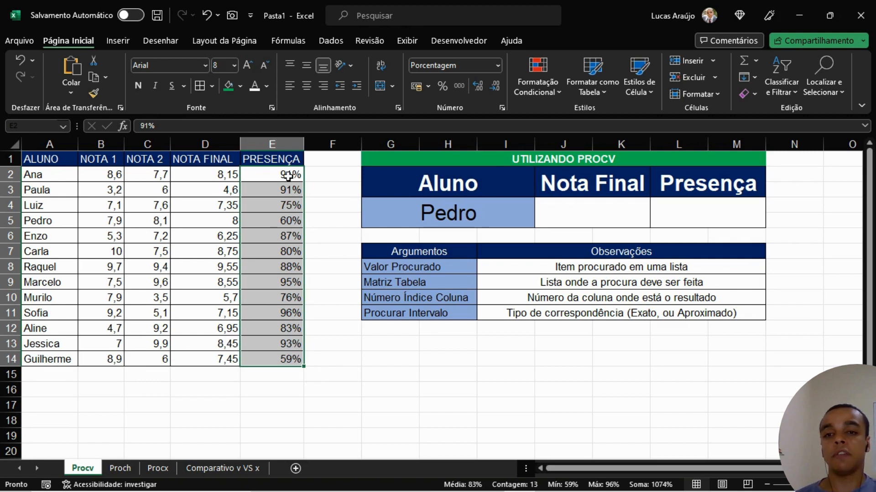
pyautogui.click(284, 287)
pyautogui.click(49, 284)
pyautogui.moveTo(49, 284); pyautogui.dragTo(292, 283)
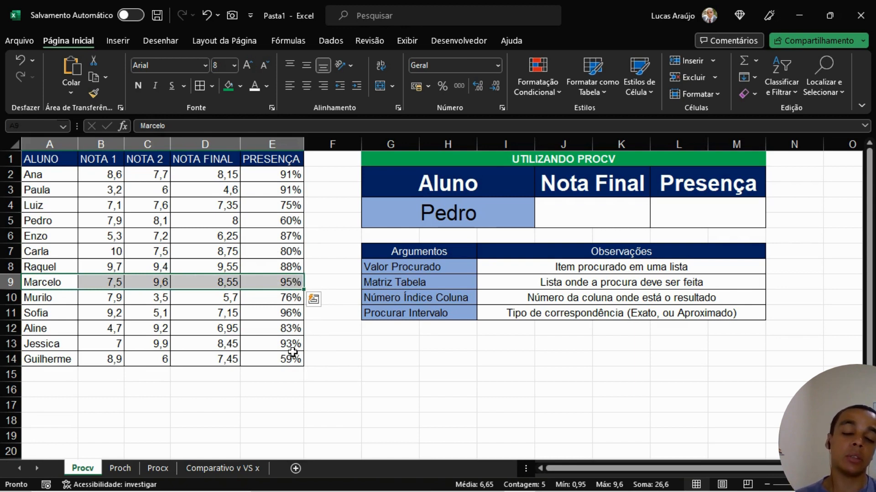
pyautogui.click(291, 314)
pyautogui.moveTo(216, 314); pyautogui.dragTo(49, 313)
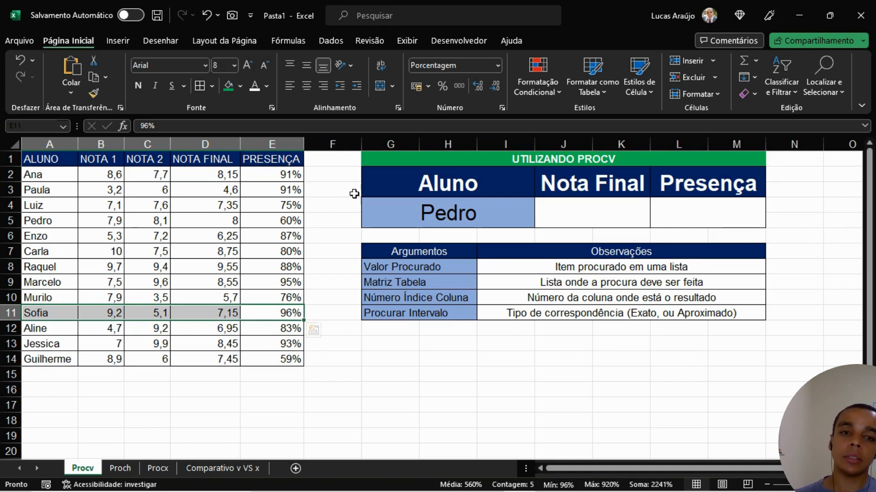
pyautogui.click(638, 310)
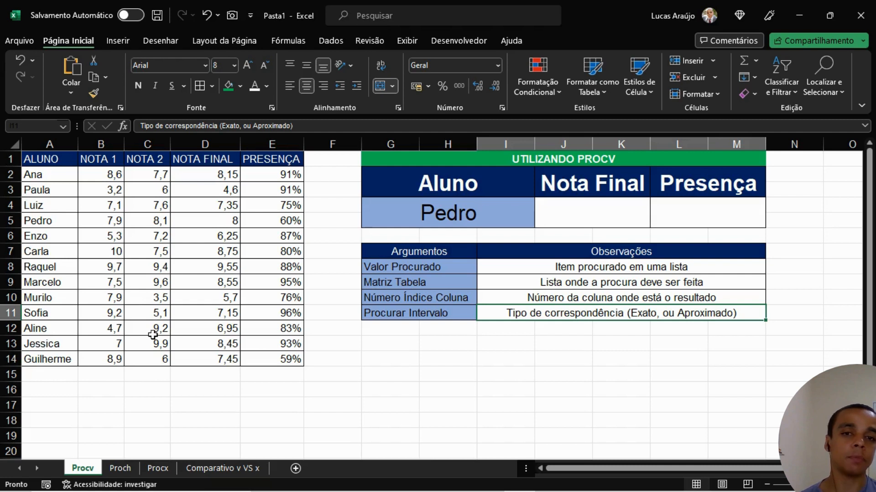
# - Start a PROCV formula in the empty cell under Nota Final, with the Aluno cell G4 as the lookup value
pyautogui.click(593, 226)
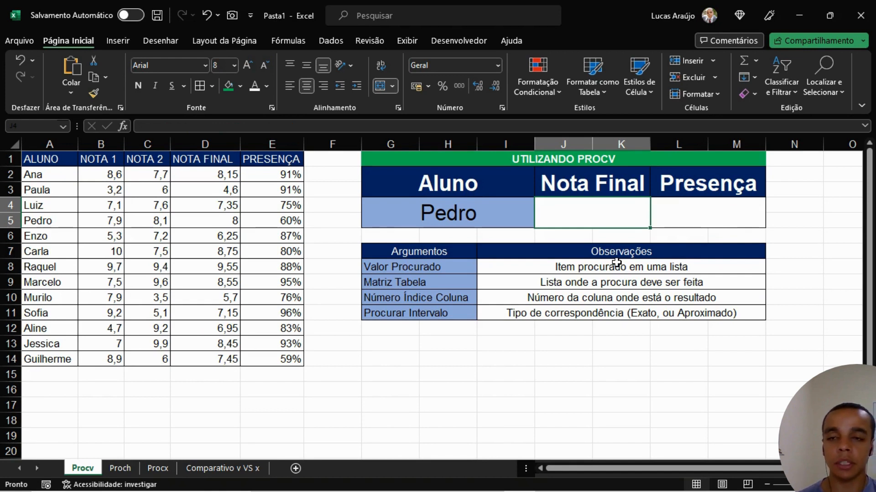
pyautogui.write('=')
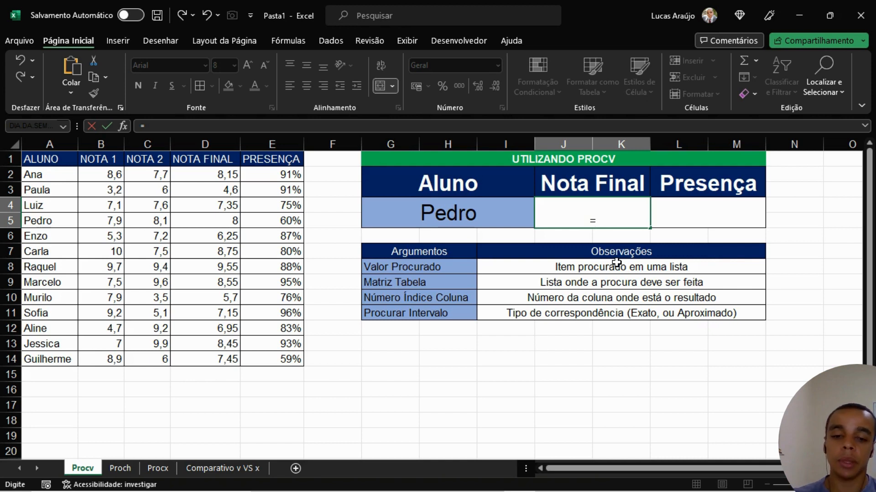
pyautogui.write('PROCV')
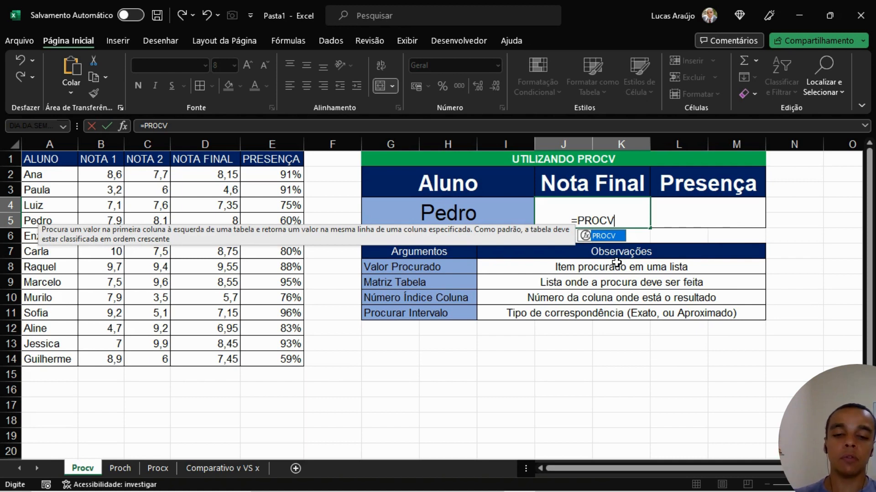
pyautogui.write('(')
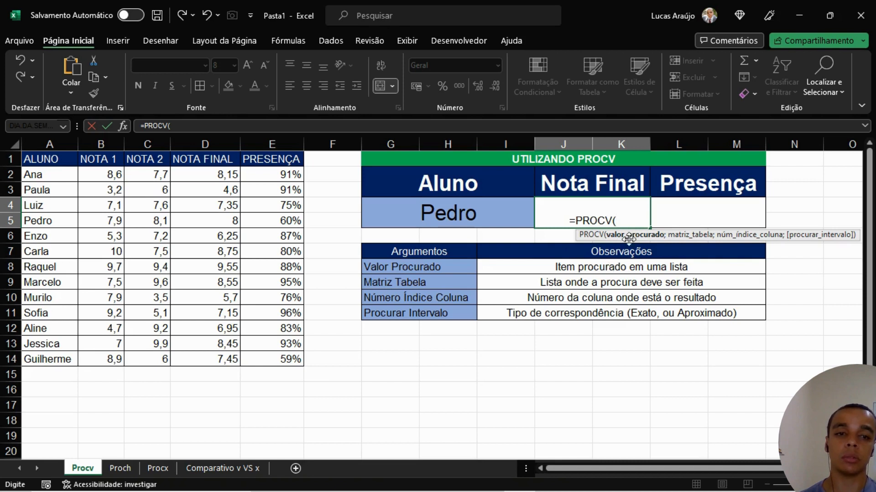
pyautogui.click(450, 212)
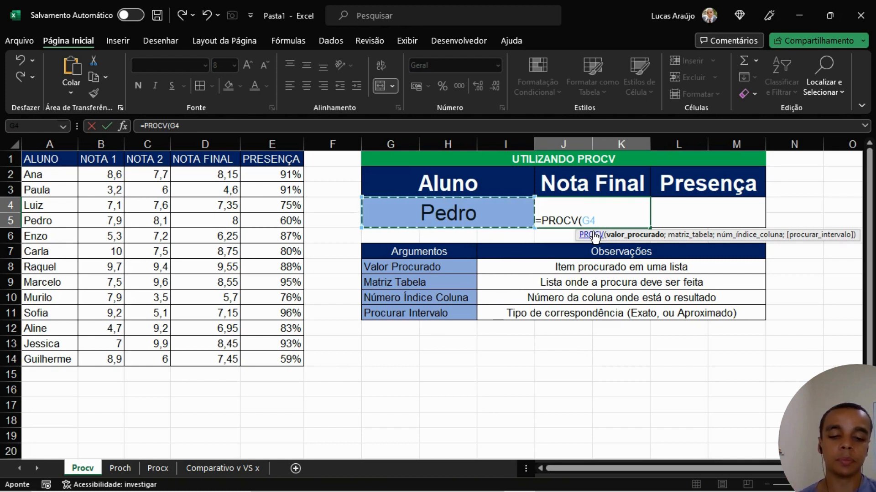
pyautogui.write(';')
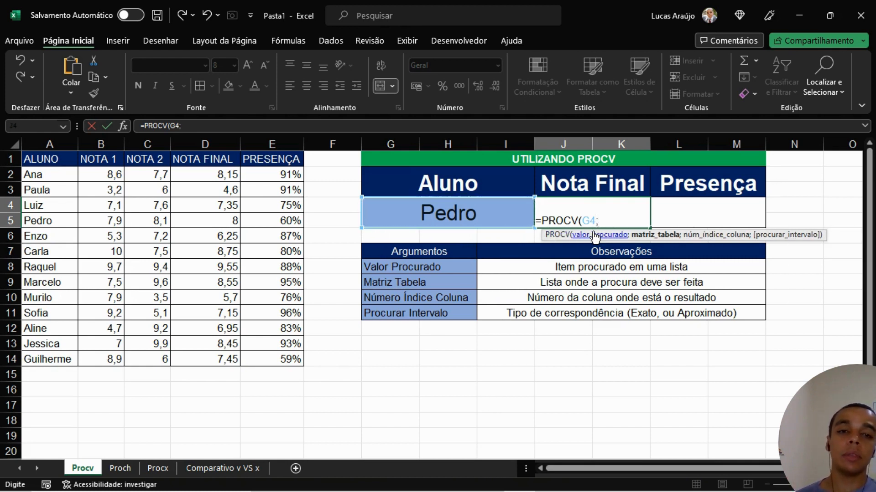
pyautogui.doubleClick(590, 218)
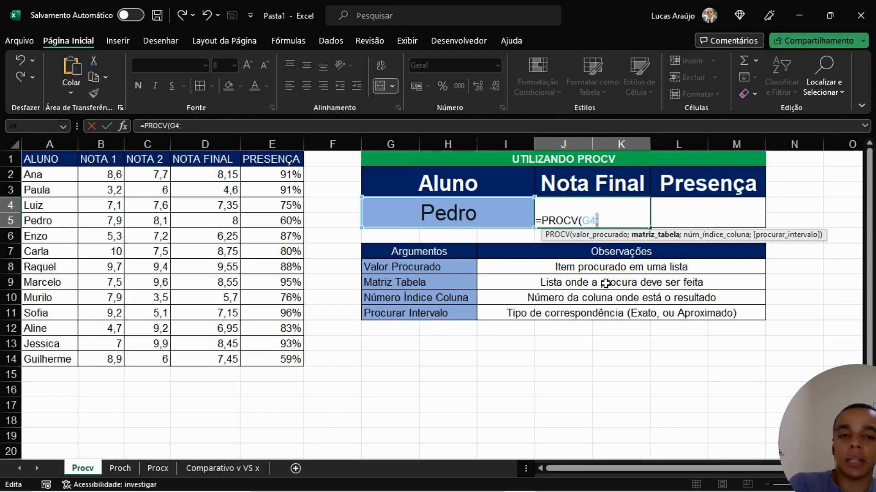
pyautogui.moveTo(583, 221); pyautogui.dragTo(595, 220)
pyautogui.click(601, 223)
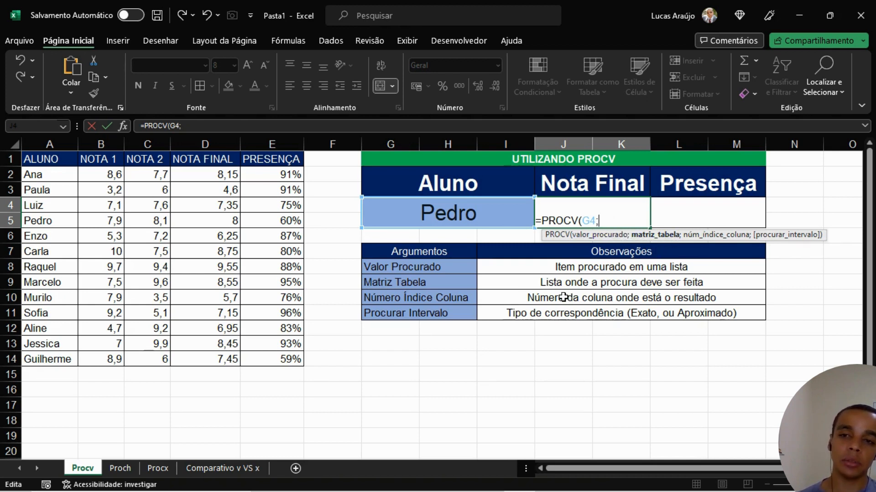
# - Set the formula's table array to A2:E14, also trying the whole columns A:E as an alternative
pyautogui.moveTo(54, 176); pyautogui.dragTo(260, 357)
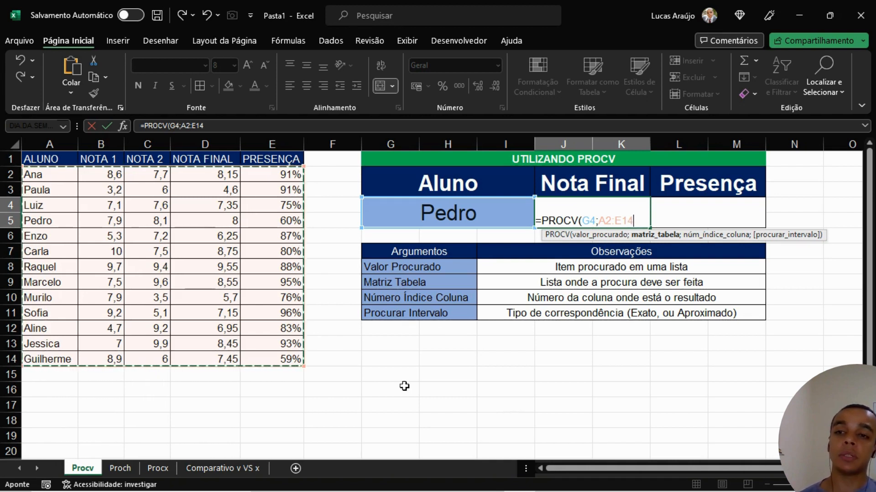
pyautogui.moveTo(56, 139); pyautogui.dragTo(258, 146)
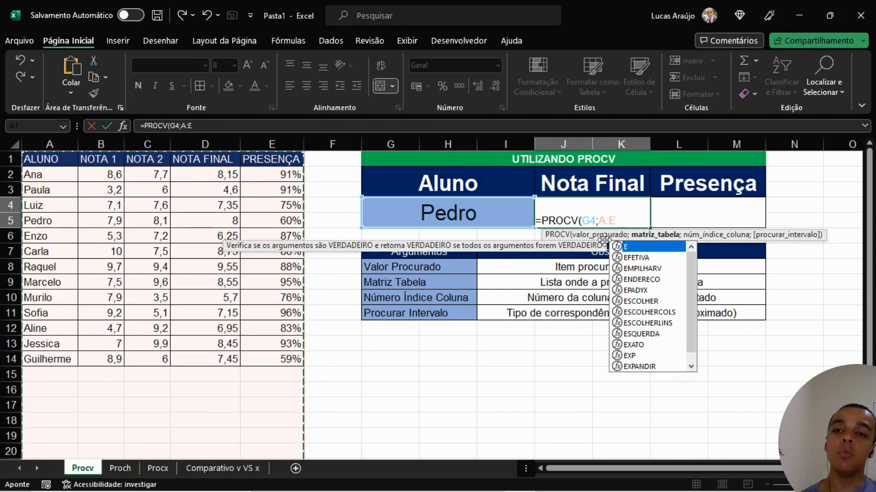
pyautogui.moveTo(65, 176); pyautogui.dragTo(169, 359)
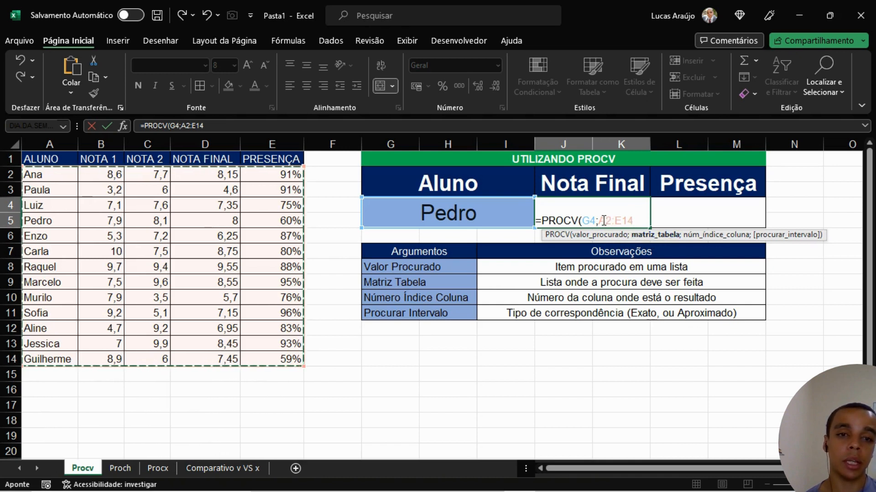
pyautogui.moveTo(599, 221); pyautogui.dragTo(635, 221)
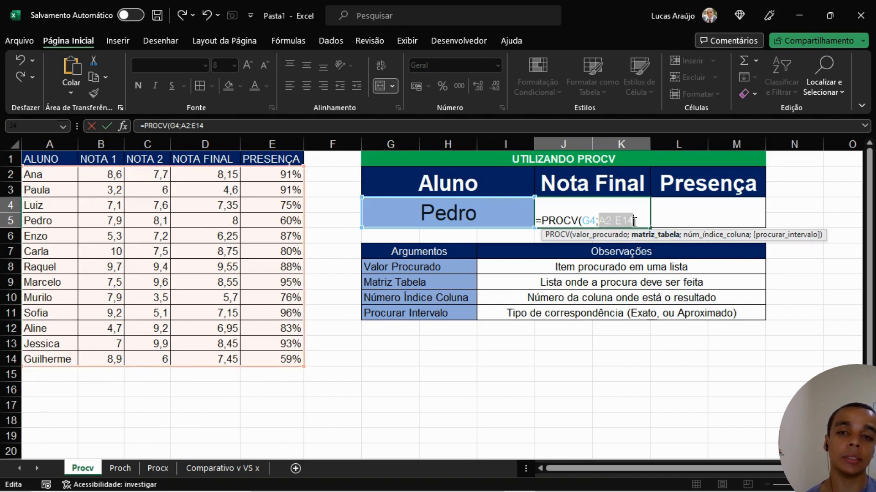
pyautogui.click(642, 223)
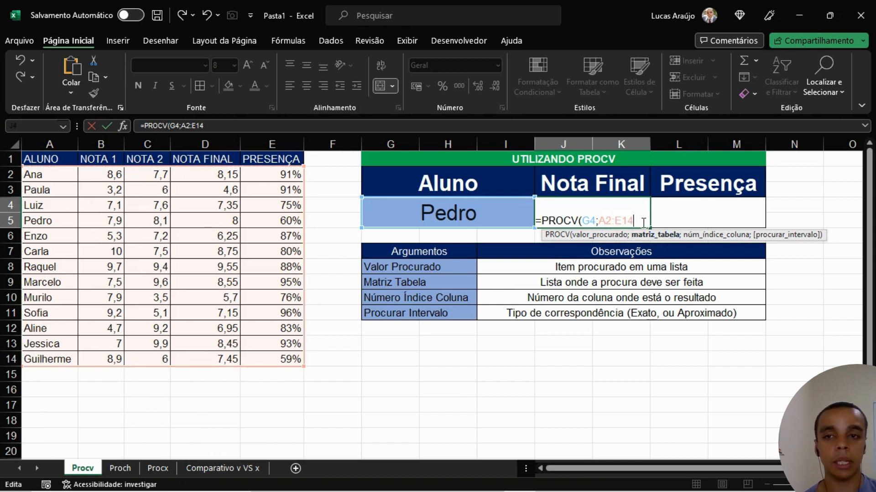
# - Set the column index to 4 and, after comparing VERDADEIRO and FALSO, choose FALSO - Correspondência exata as the match type
pyautogui.write(';4')
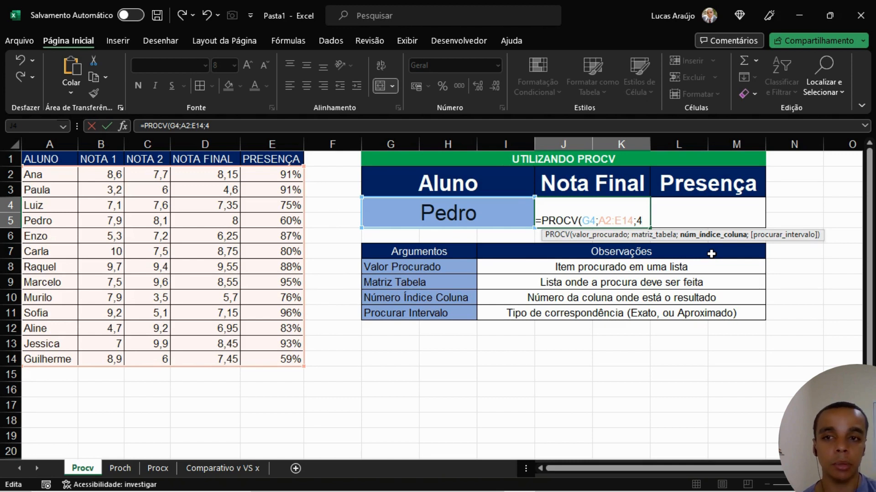
pyautogui.write(';')
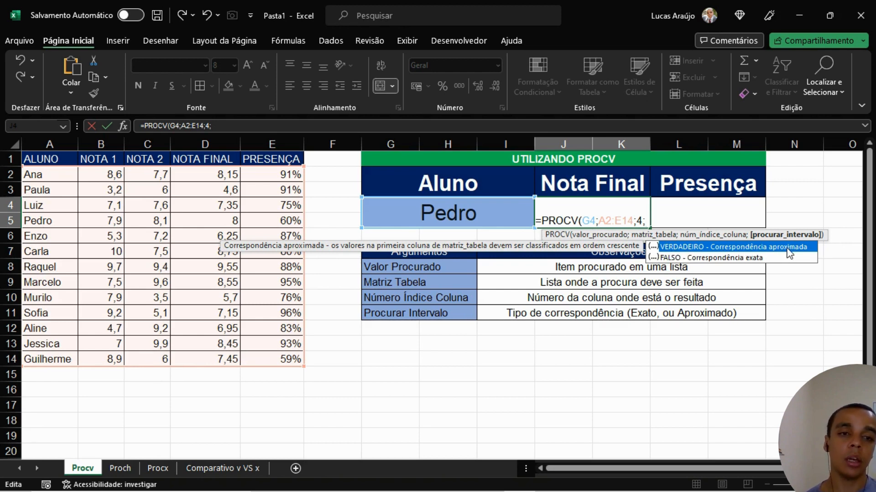
pyautogui.click(672, 261)
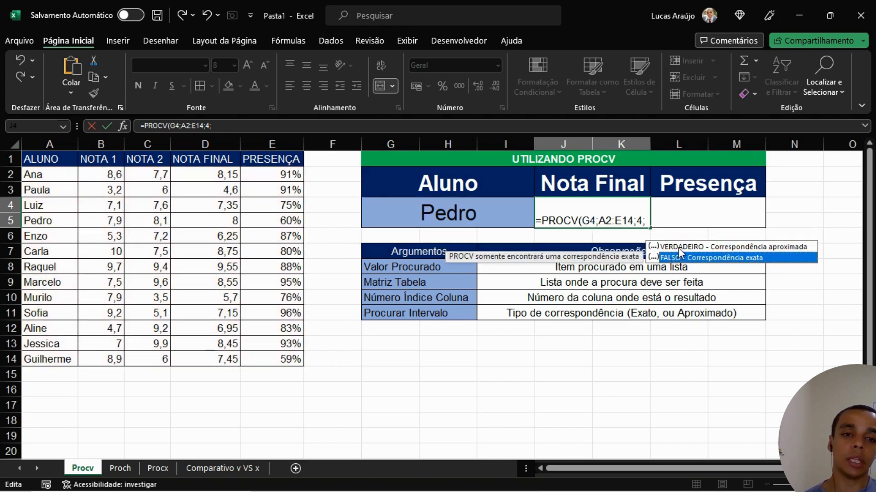
pyautogui.click(678, 248)
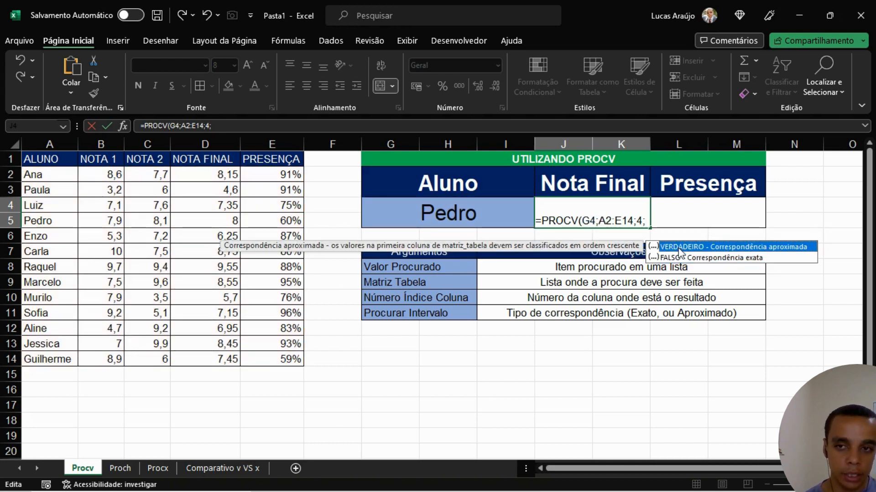
pyautogui.click(667, 258)
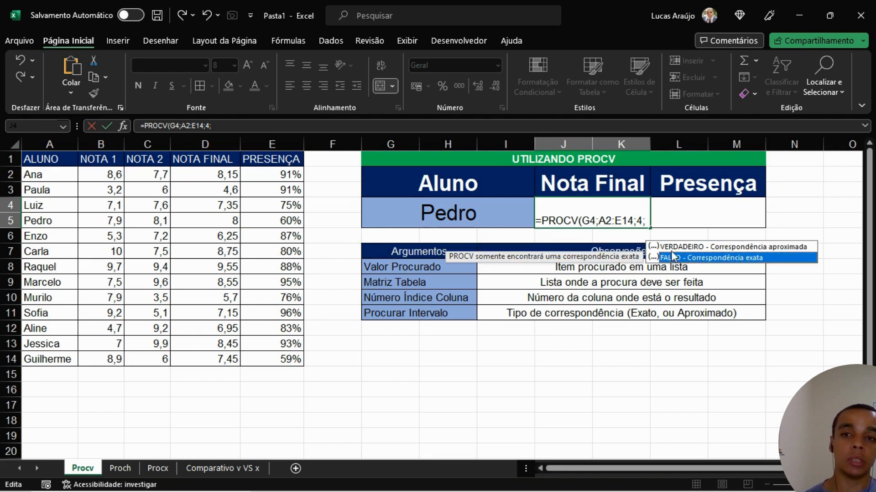
pyautogui.click(678, 247)
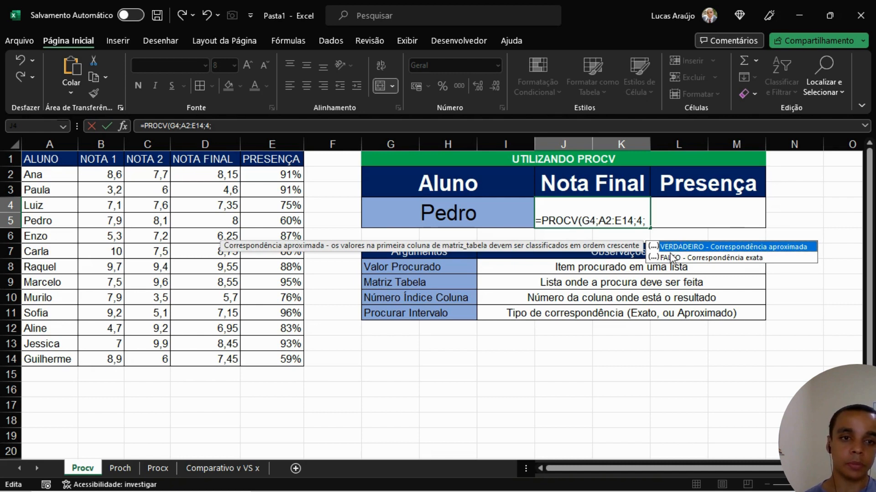
pyautogui.click(670, 254)
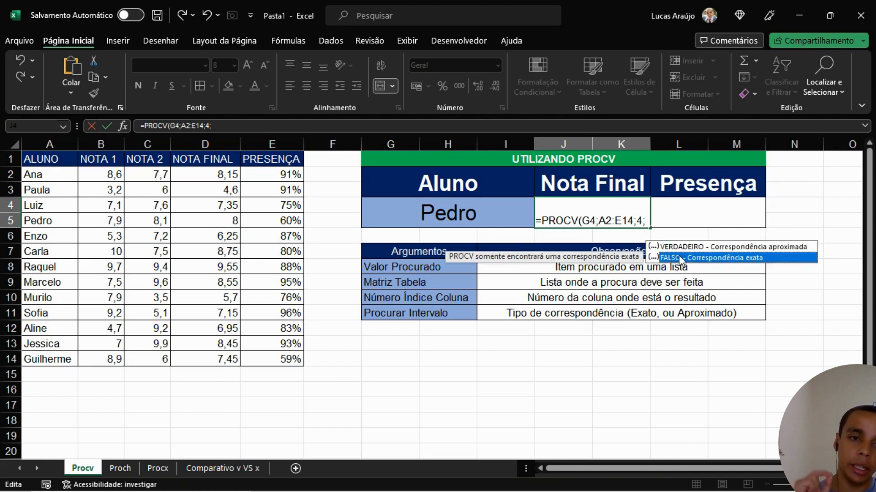
pyautogui.doubleClick(680, 258)
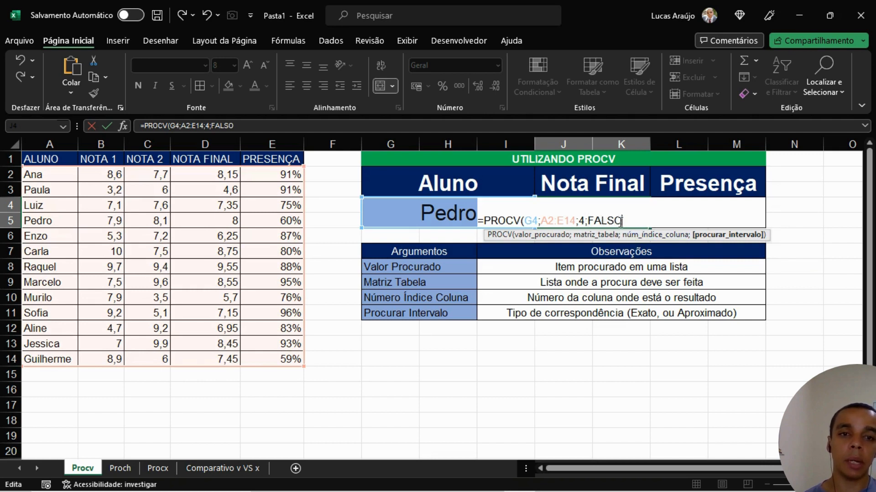
# - Replace FALSO with 0 in the Nota Final formula and complete it as =PROCV(G4;A2:E14;4;0)
pyautogui.moveTo(621, 221); pyautogui.dragTo(584, 224)
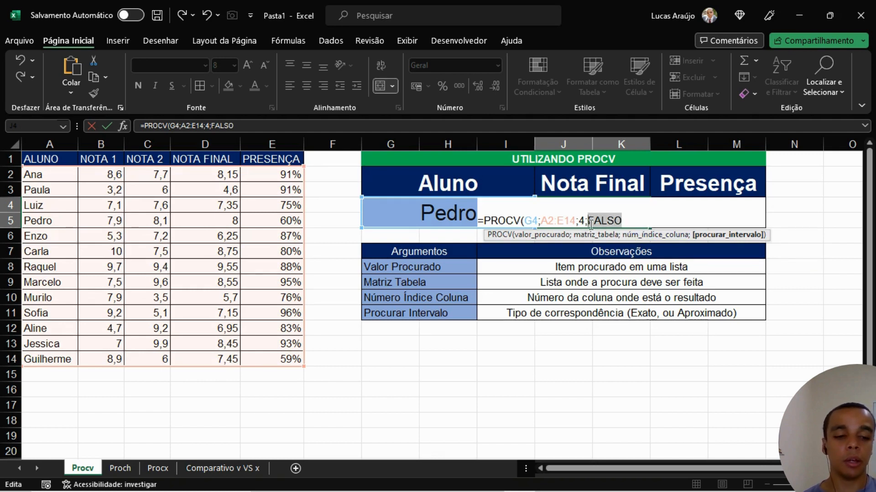
pyautogui.write('0')
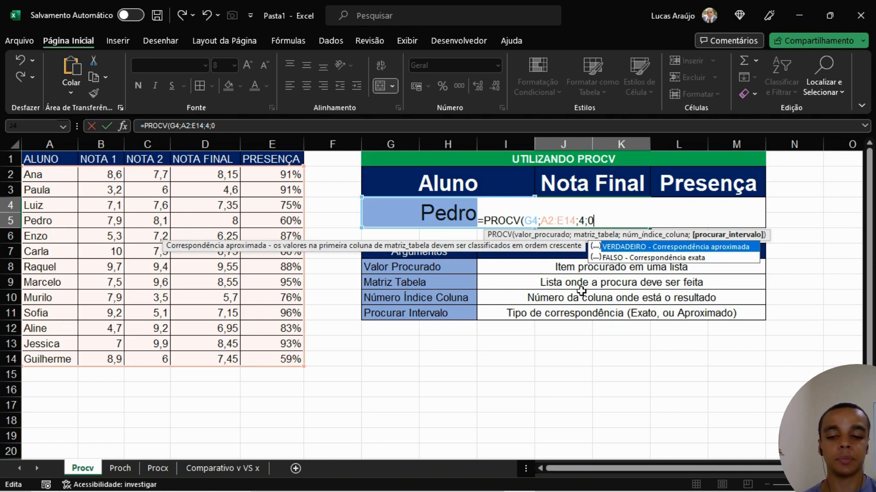
pyautogui.write(')')
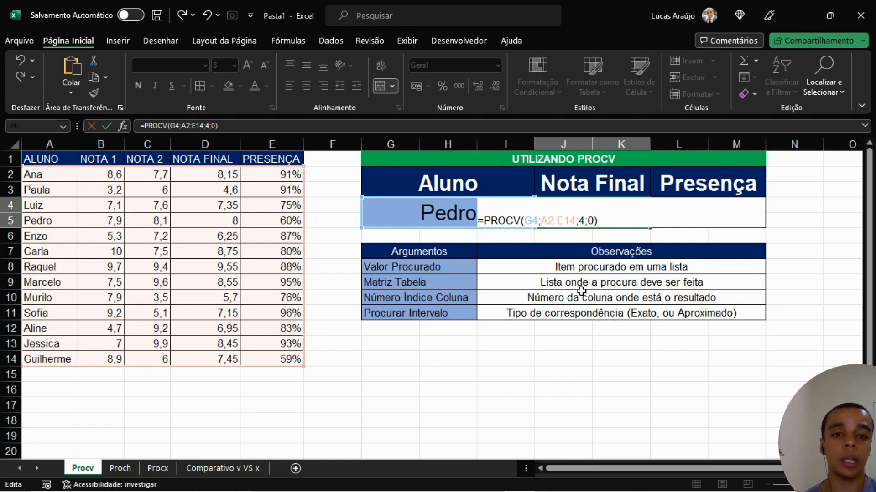
pyautogui.press('Return')
pyautogui.click(620, 216)
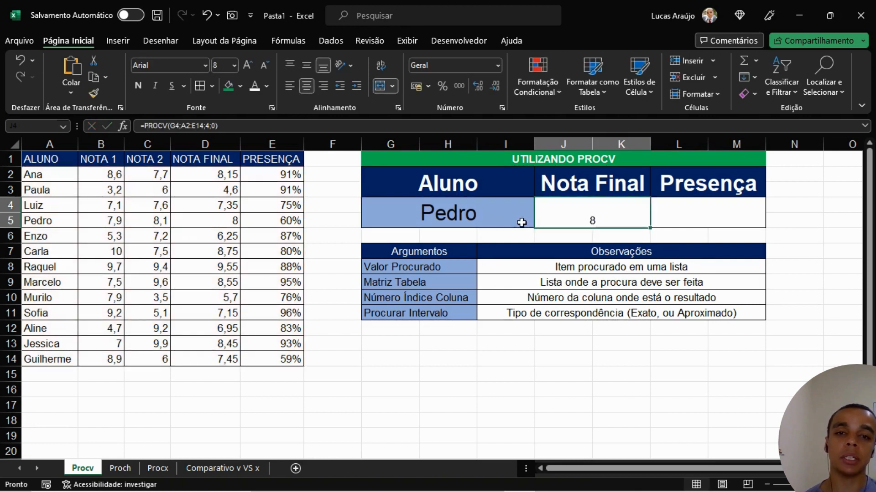
# - Set the result cells under Nota Final and Presença to font size 16 and centre them vertically
pyautogui.click(439, 204)
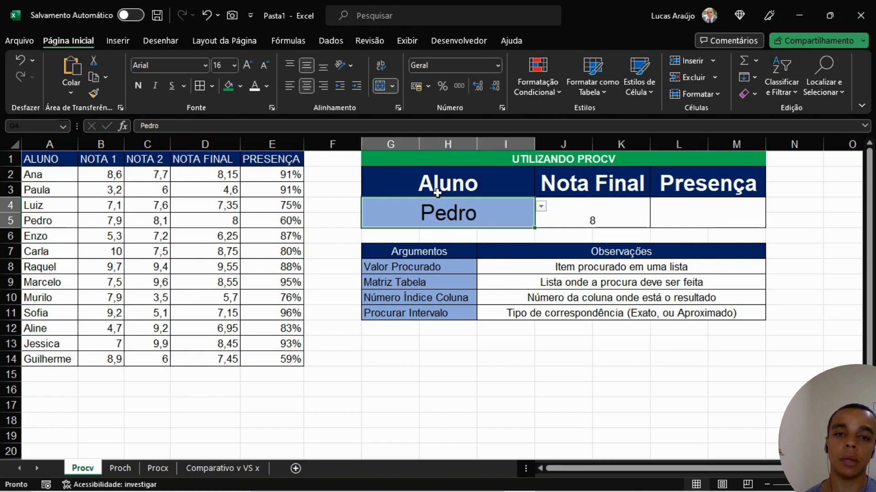
pyautogui.moveTo(590, 211); pyautogui.dragTo(682, 214)
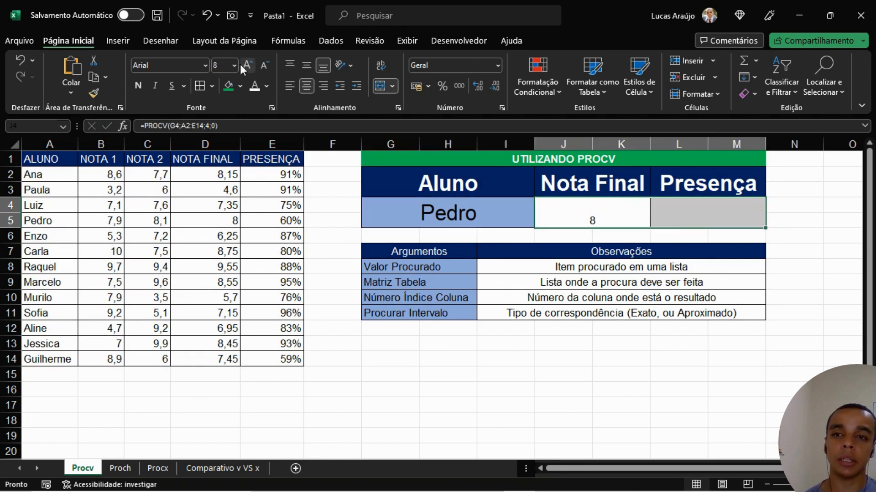
pyautogui.click(221, 67)
pyautogui.write('16')
pyautogui.press('Return')
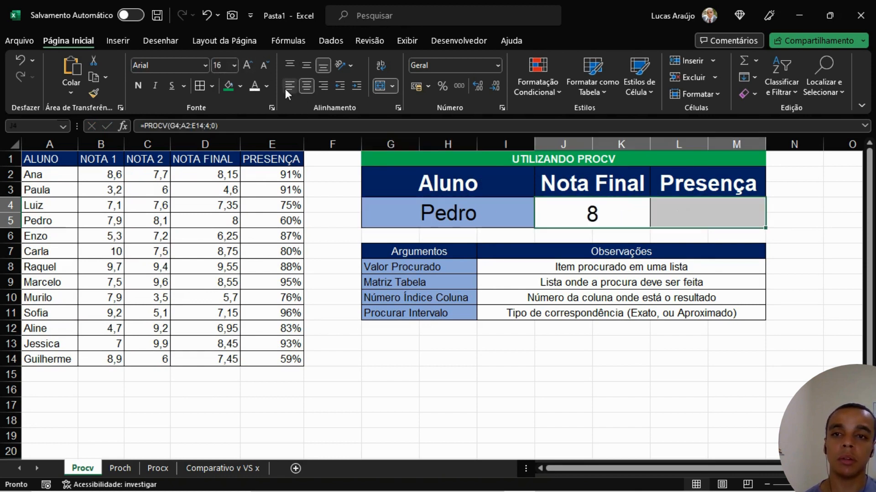
pyautogui.click(635, 220)
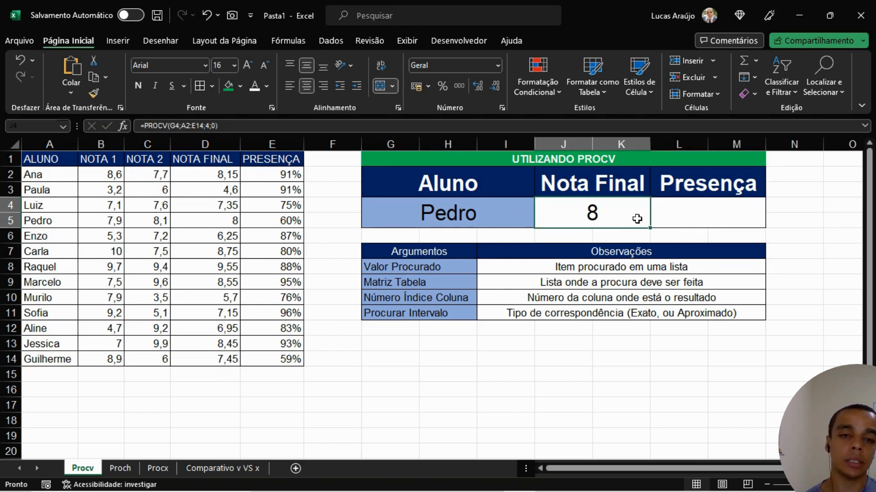
# - Change the Aluno selection in G4 to the student listed in row 7 of the grade table
pyautogui.click(598, 190)
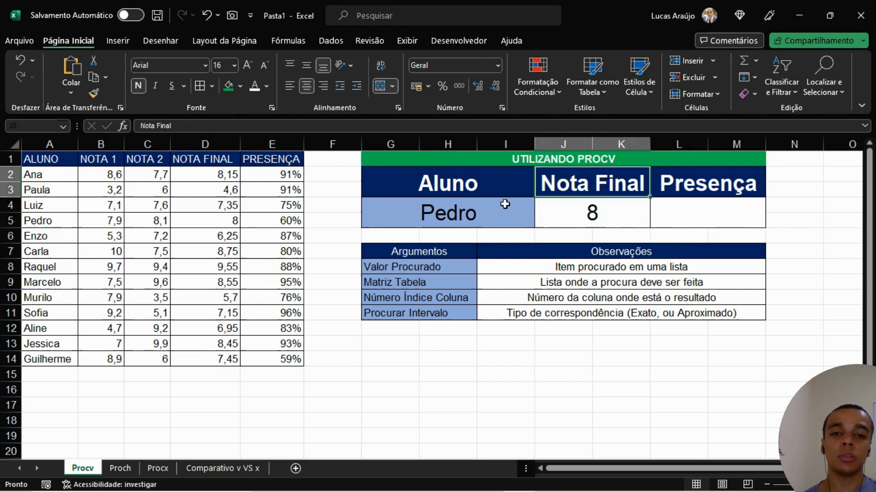
pyautogui.click(504, 201)
pyautogui.click(598, 209)
pyautogui.click(514, 218)
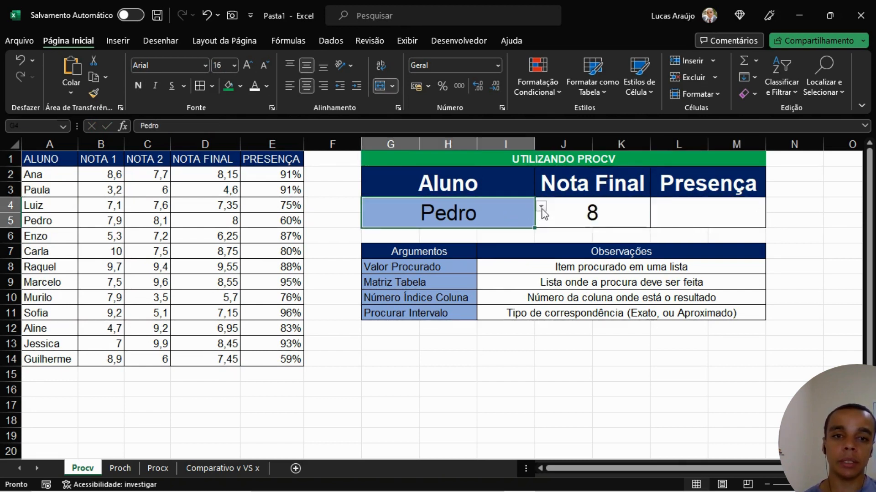
pyautogui.click(541, 207)
pyautogui.click(354, 246)
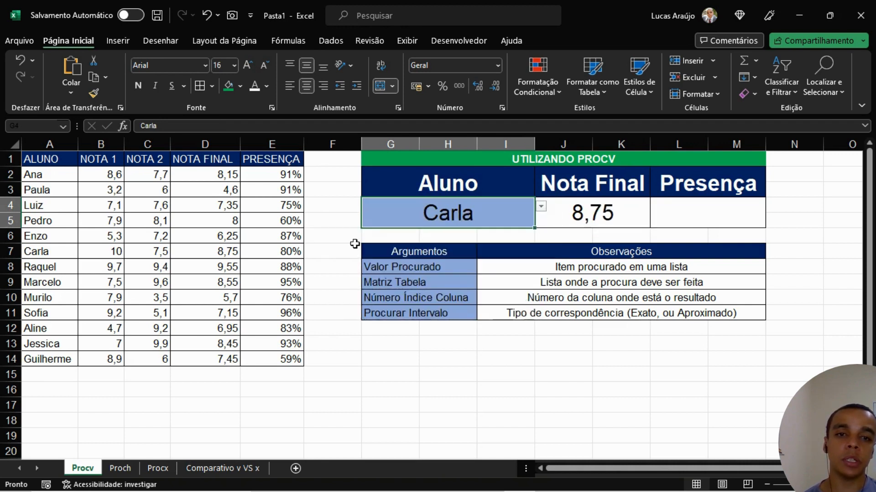
pyautogui.click(570, 219)
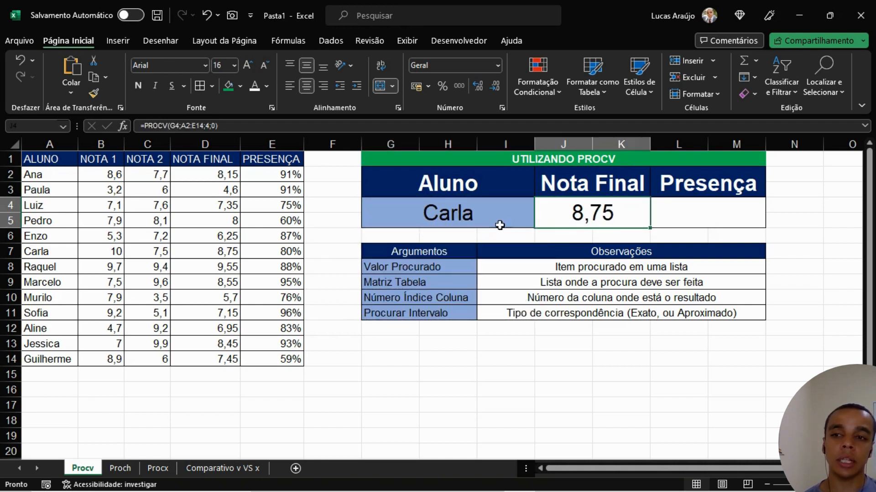
# - Trace the selected student's row 7 through to NOTA FINAL and compare it with the PROCV result
pyautogui.moveTo(50, 190); pyautogui.dragTo(34, 251)
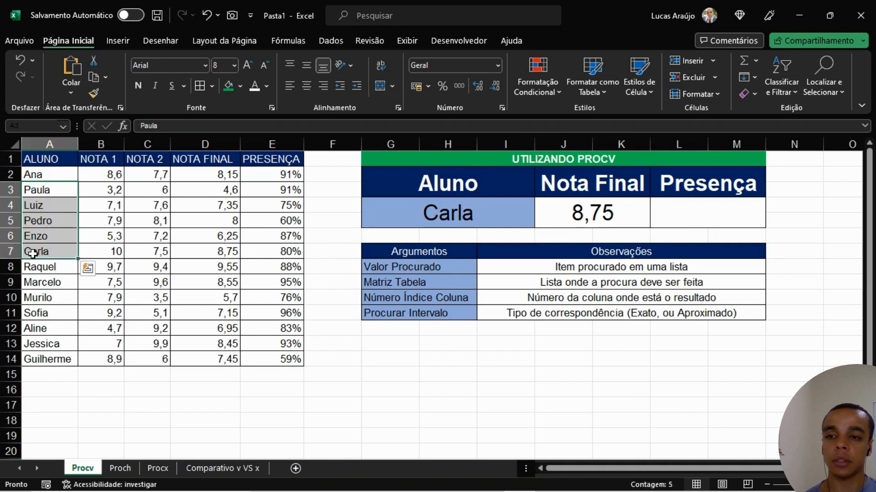
pyautogui.click(9, 252)
pyautogui.moveTo(100, 251); pyautogui.dragTo(224, 251)
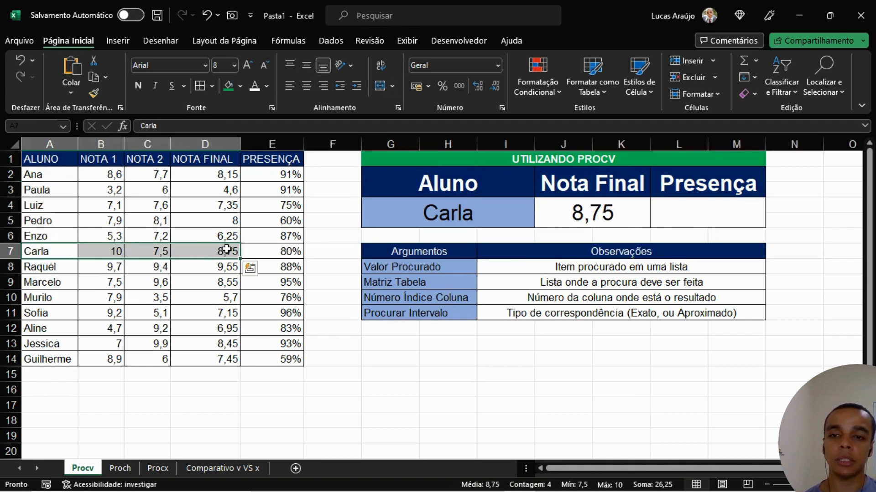
pyautogui.click(234, 247)
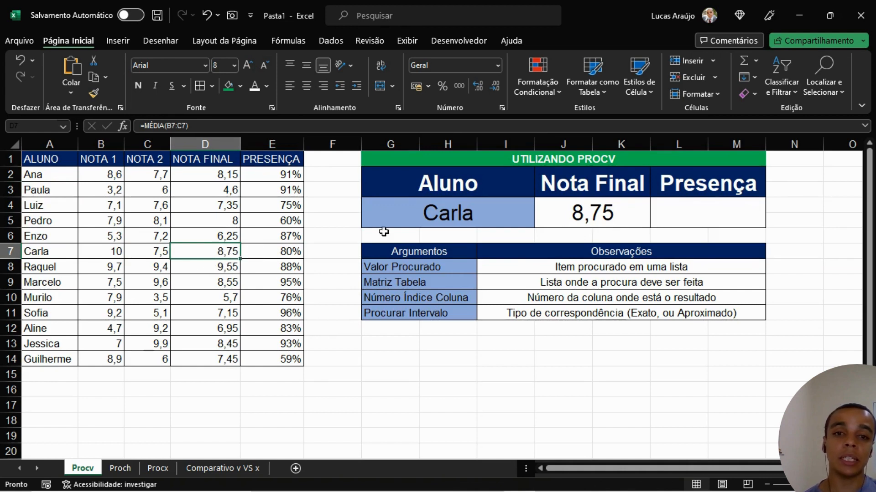
pyautogui.click(582, 218)
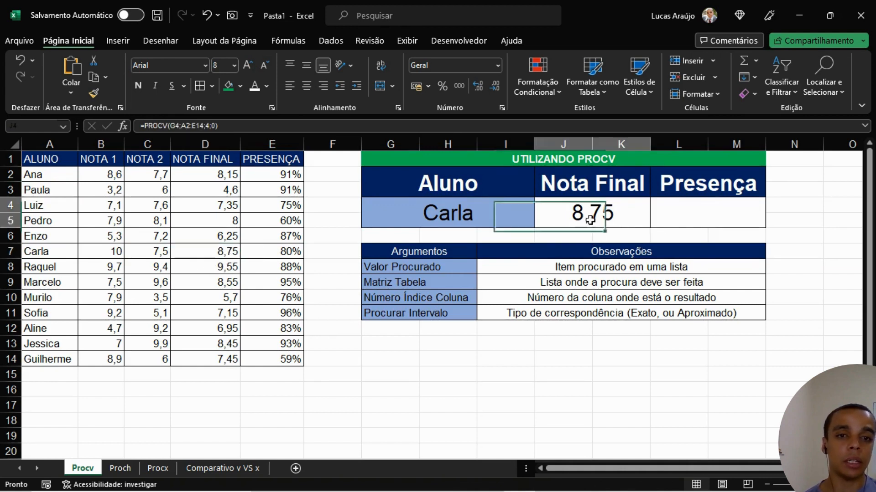
# - Change the Aluno selection to the student in row 10 and check the PROCV result against that row's NOTA FINAL
pyautogui.click(496, 215)
pyautogui.click(541, 207)
pyautogui.click(376, 261)
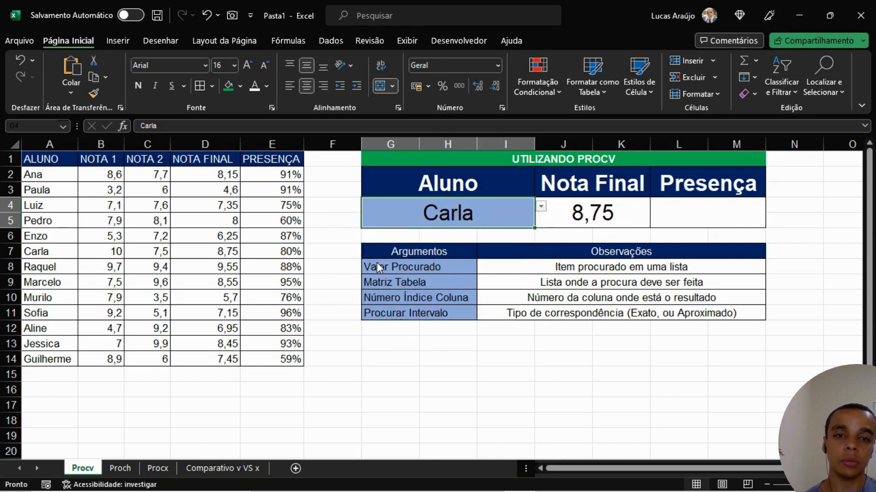
pyautogui.click(596, 221)
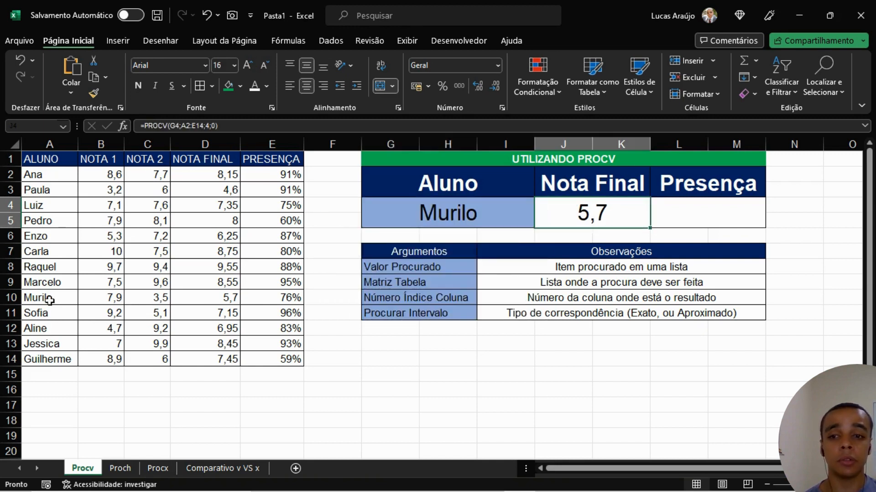
pyautogui.moveTo(48, 299); pyautogui.dragTo(221, 298)
pyautogui.click(221, 298)
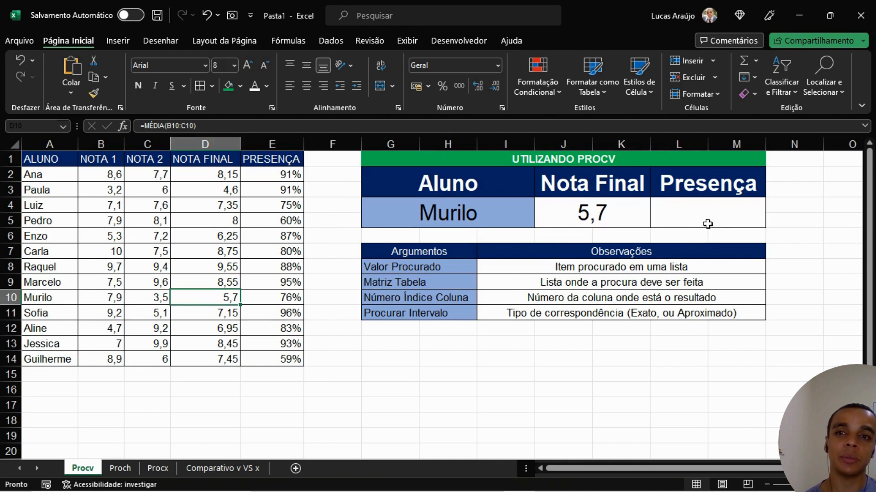
# - Compare the Aluno, Nota Final and Presença headings with the cells beneath them, including the existing Nota Final formula
pyautogui.click(657, 219)
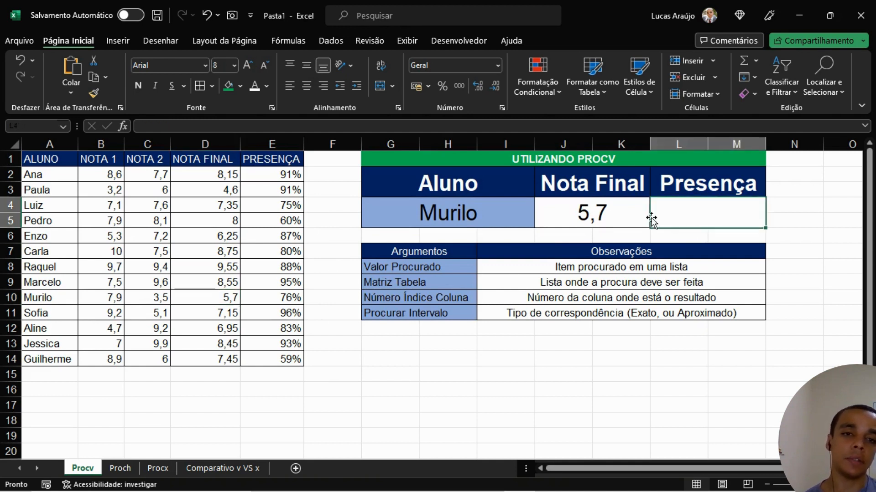
pyautogui.click(634, 222)
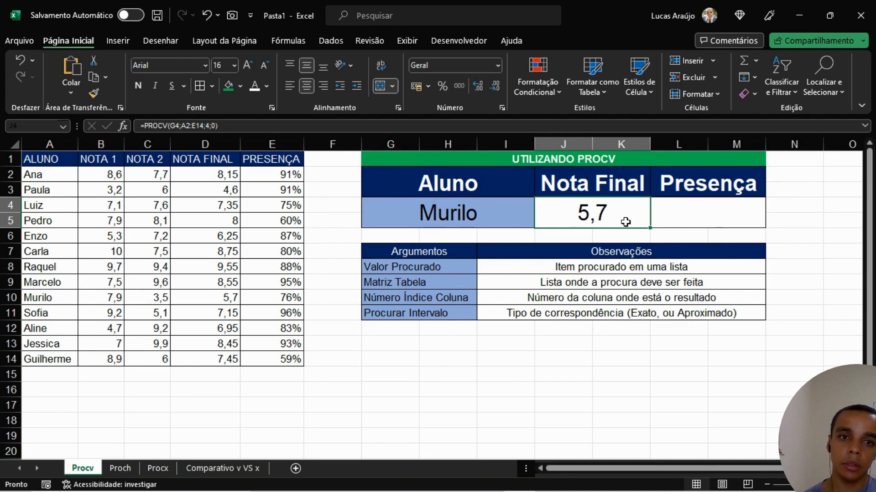
pyautogui.click(665, 211)
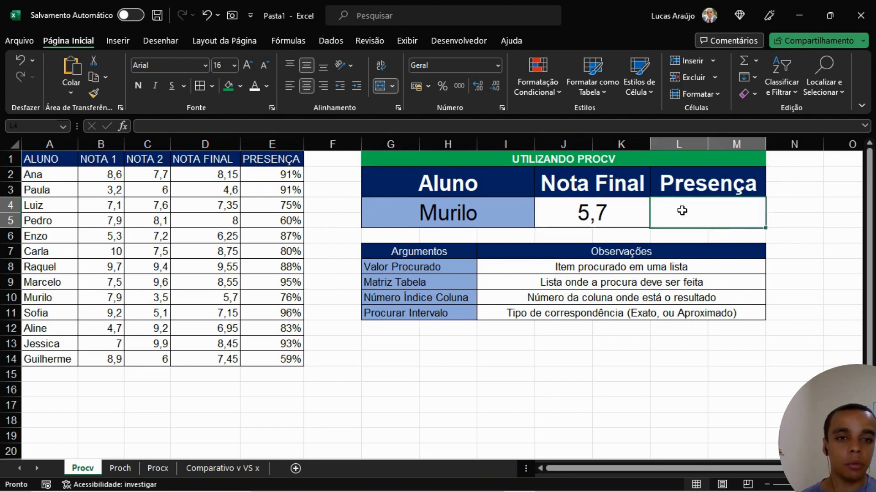
pyautogui.click(701, 182)
pyautogui.click(697, 220)
pyautogui.click(707, 190)
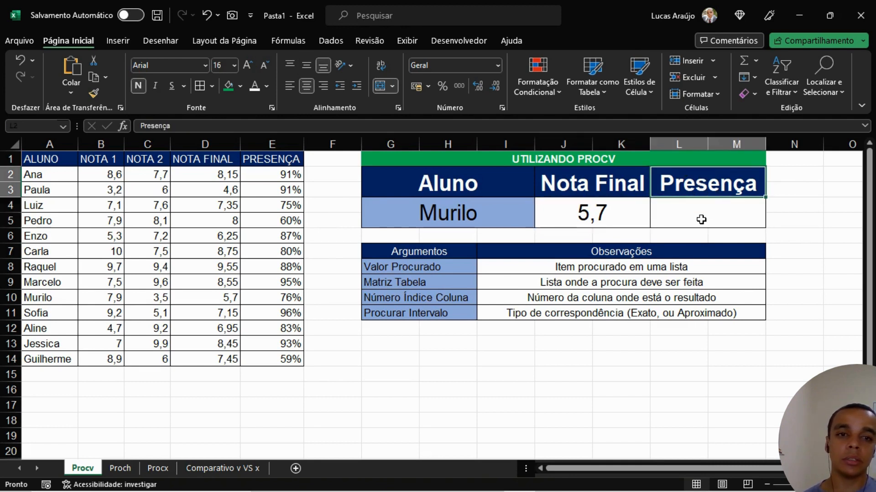
pyautogui.click(699, 219)
pyautogui.click(670, 191)
pyautogui.click(630, 191)
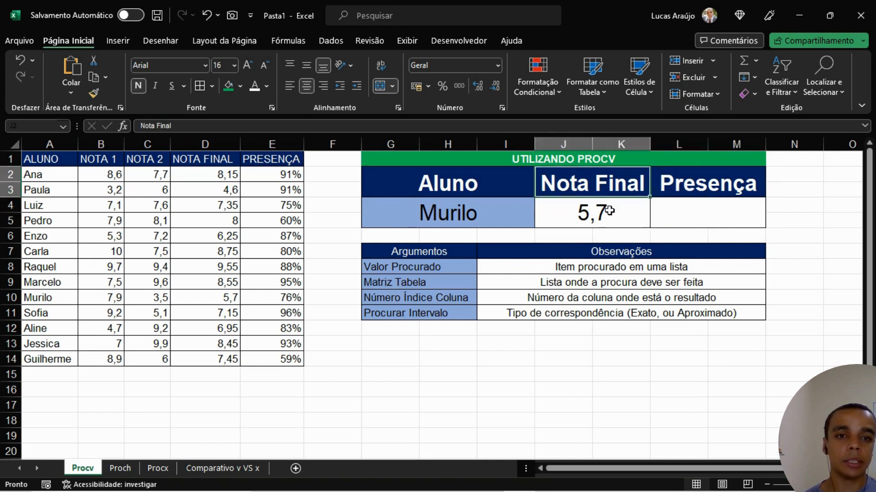
pyautogui.click(608, 210)
pyautogui.click(523, 209)
pyautogui.click(523, 191)
pyautogui.click(594, 187)
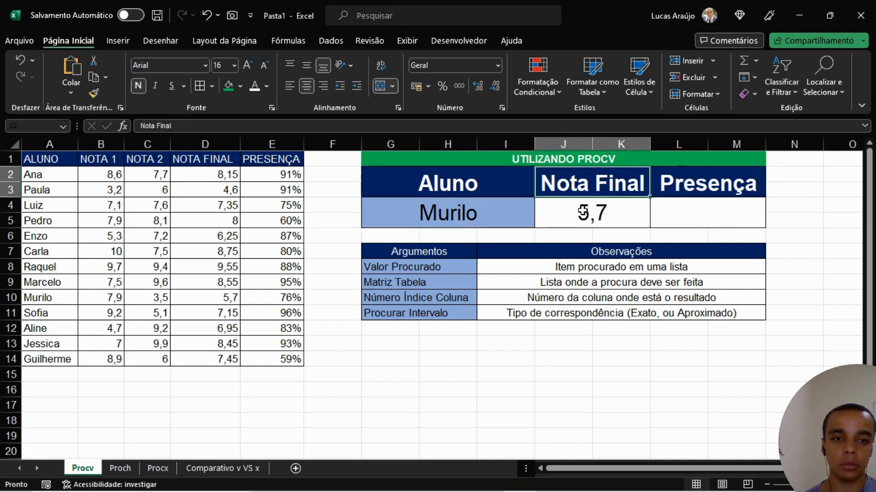
pyautogui.click(587, 214)
# - Start a PROCV formula in the cell below Presença, using G4 as the lookup value
pyautogui.click(667, 186)
pyautogui.click(701, 211)
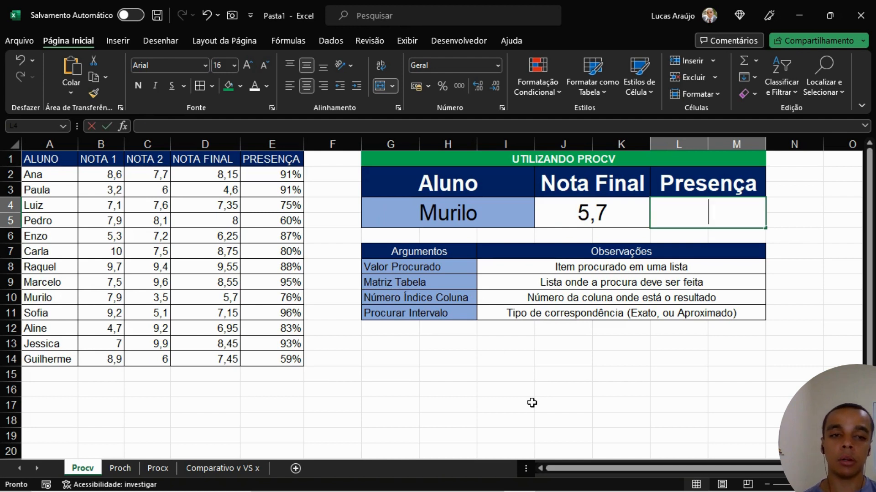
pyautogui.write('=')
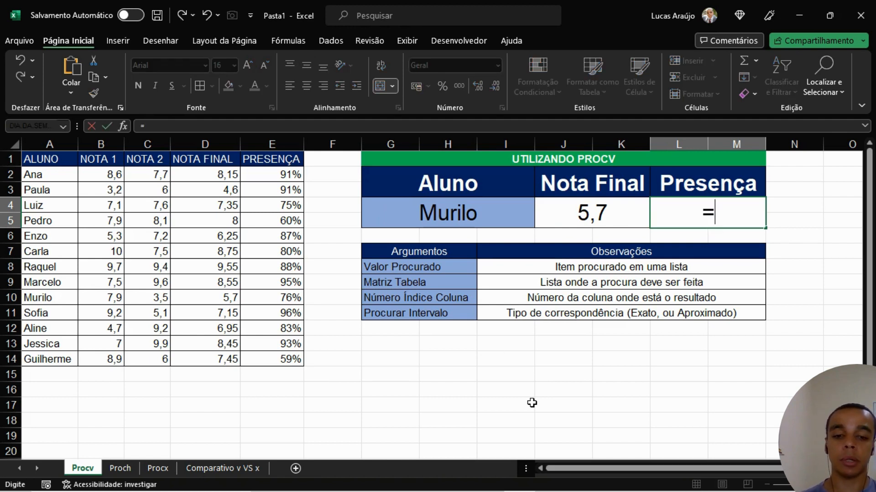
pyautogui.write('PROC')
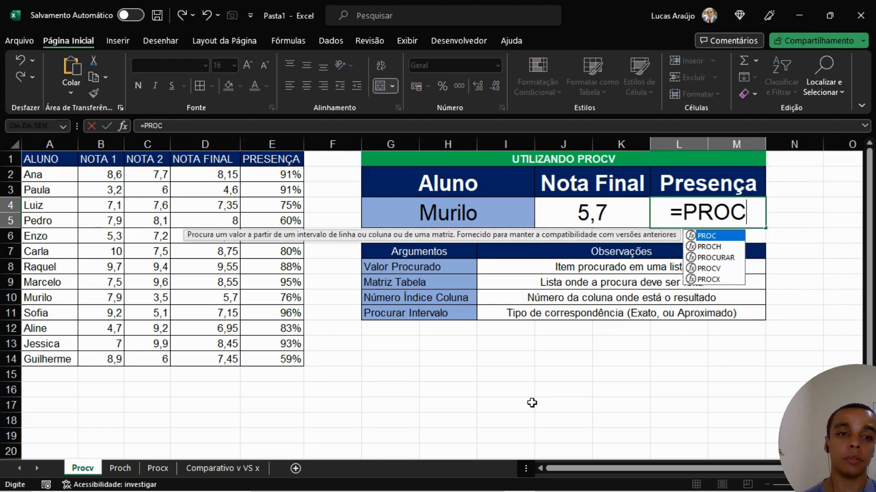
pyautogui.write('V')
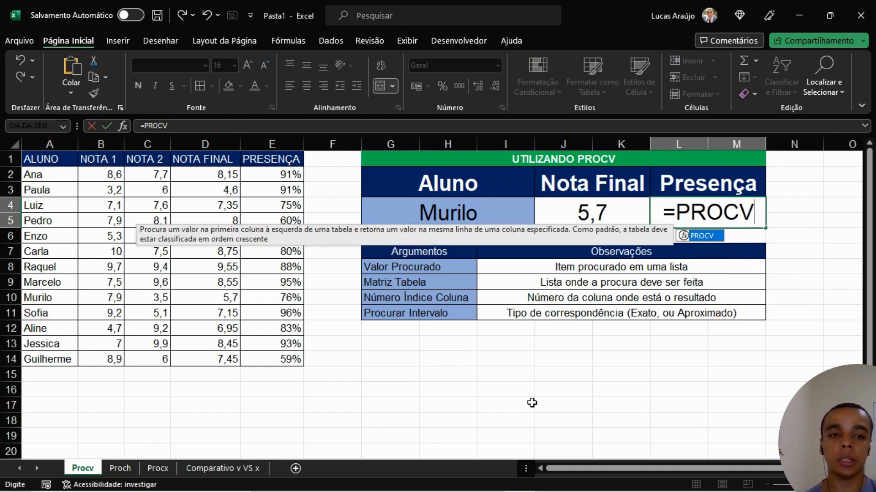
pyautogui.write('(')
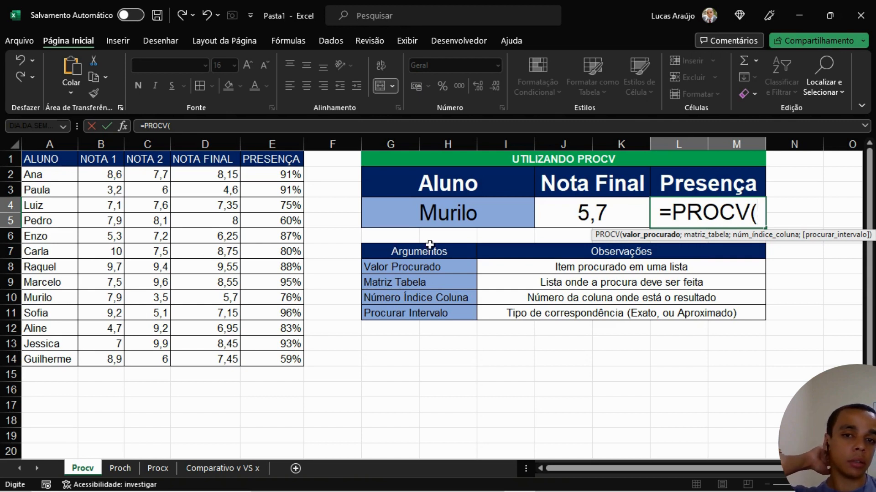
pyautogui.click(451, 211)
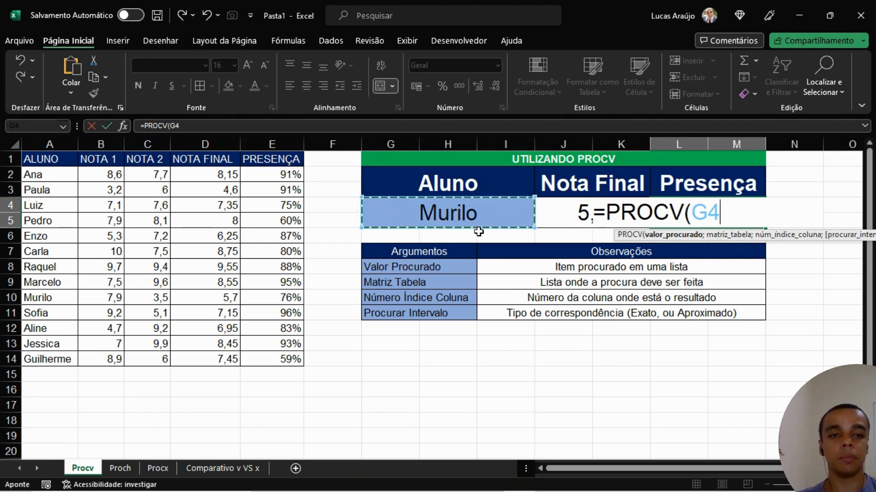
# - Complete the Presença PROCV formula with table range A2:E14, column index 5 and exact match 0
pyautogui.write(';')
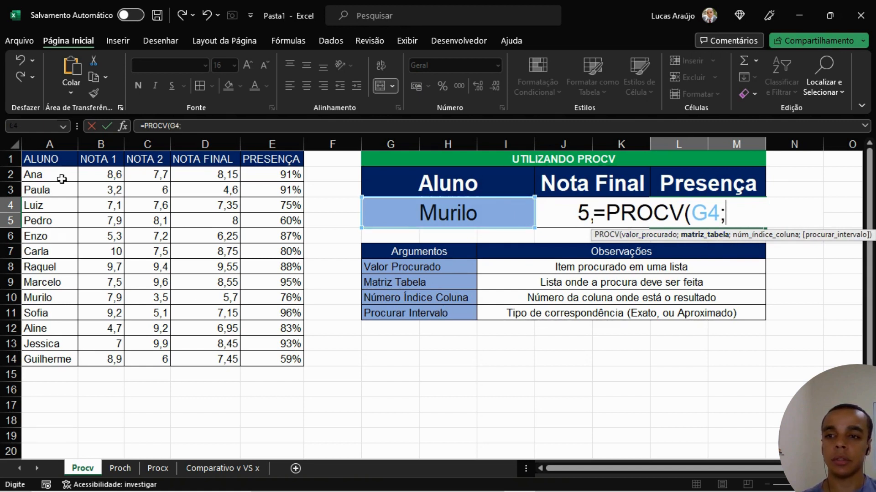
pyautogui.moveTo(61, 177); pyautogui.dragTo(279, 361)
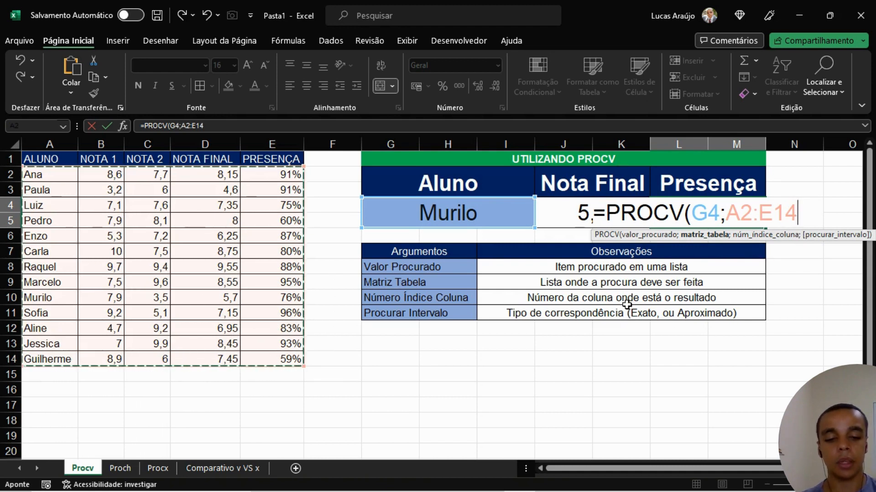
pyautogui.write(';')
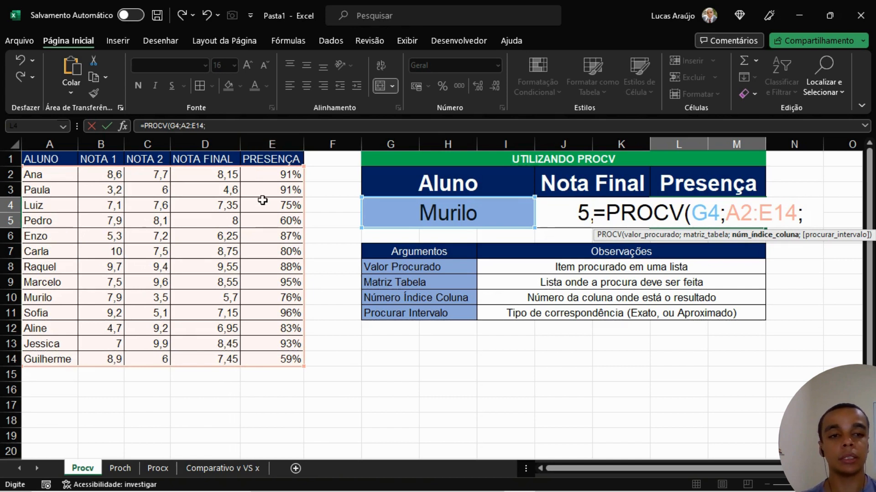
pyautogui.write('5;')
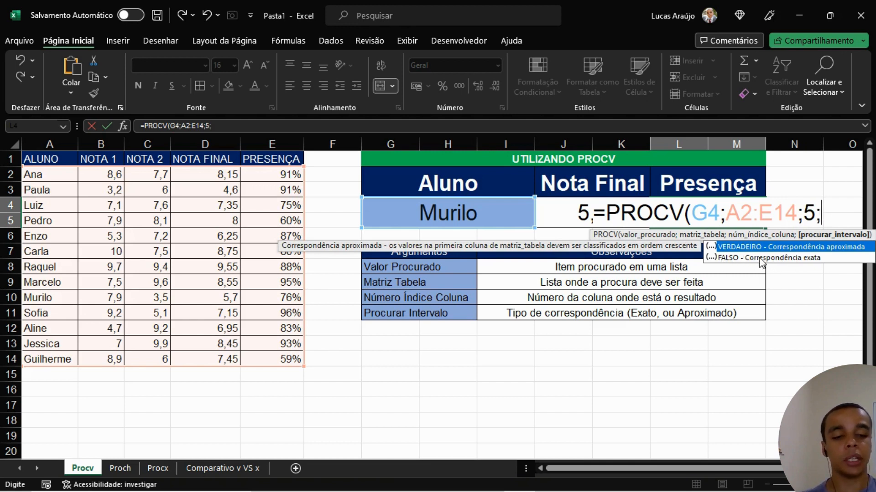
pyautogui.write('0')
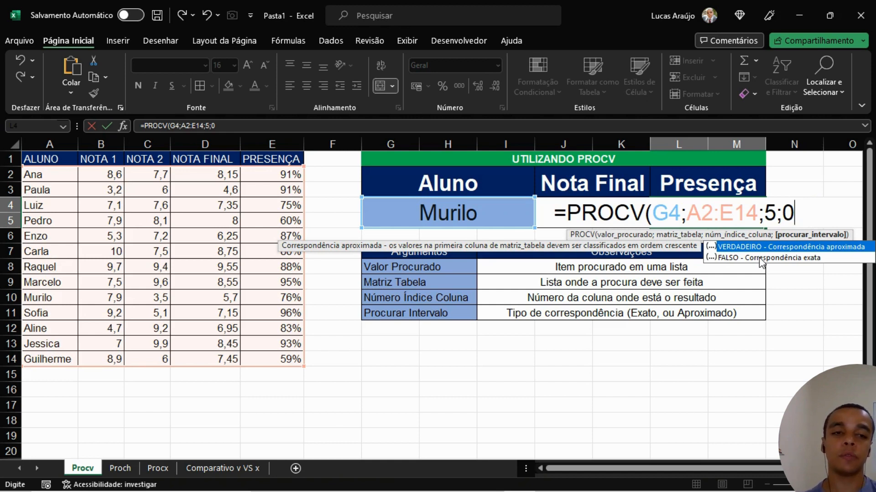
pyautogui.write(')')
pyautogui.press('Return')
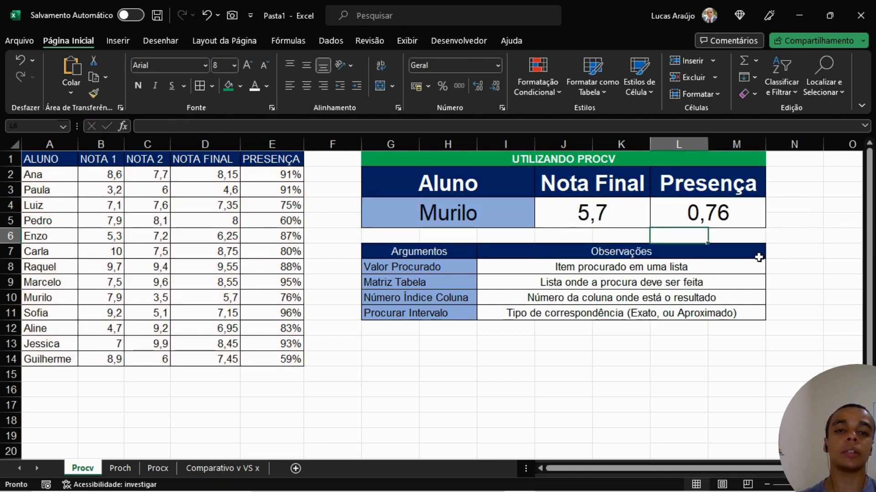
# - Format the Presença result as a percentage and compare it with the PRESENÇA value in row 10 of the grade table
pyautogui.click(731, 214)
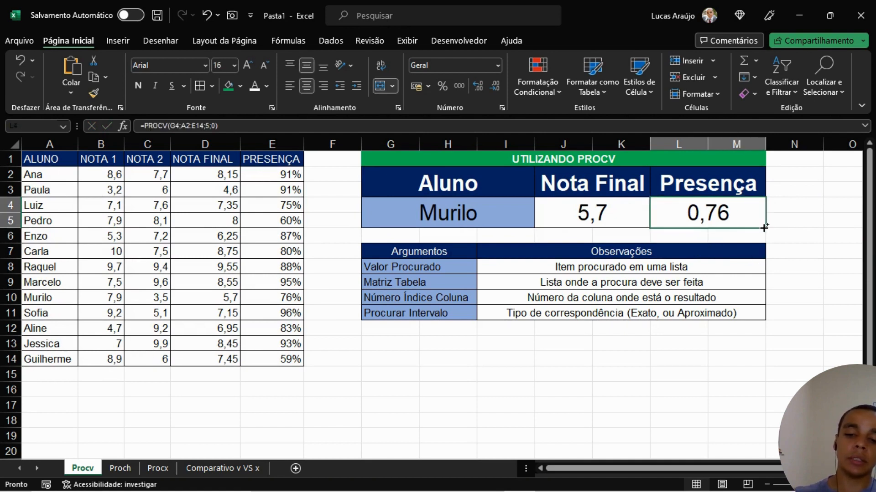
pyautogui.hotkey('ctrl', 'shift', '5')
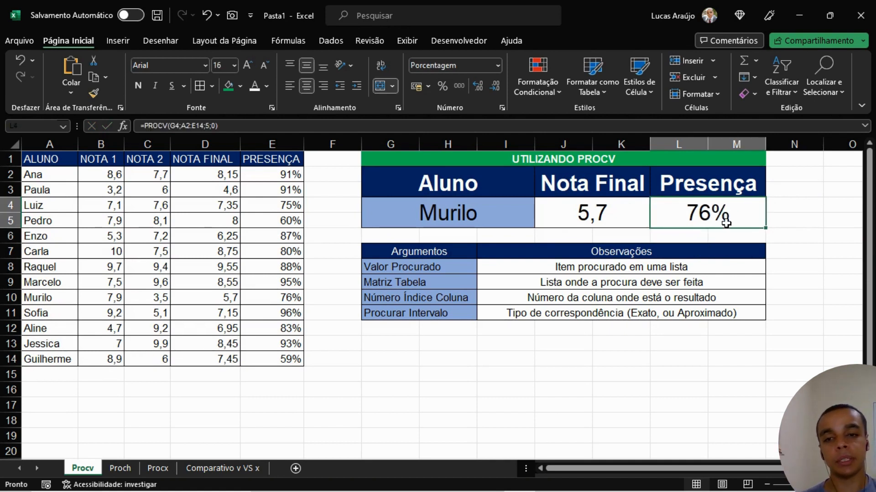
pyautogui.click(281, 297)
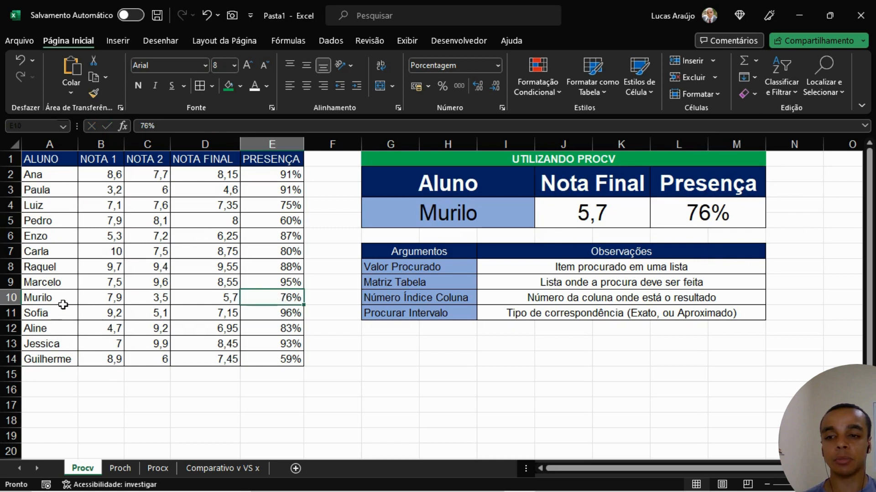
pyautogui.moveTo(230, 296); pyautogui.dragTo(283, 297)
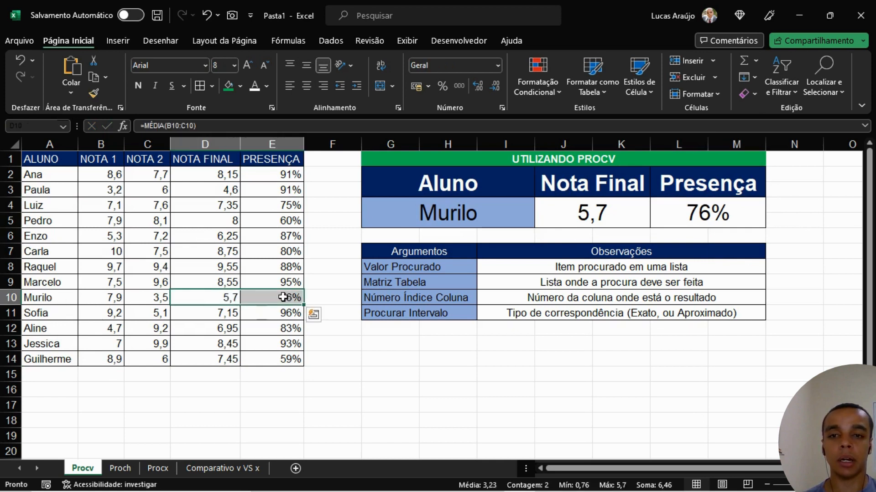
pyautogui.click(282, 297)
# - Change the Aluno selection to the student in row 12 and check the Nota Final and Presença results
pyautogui.click(518, 215)
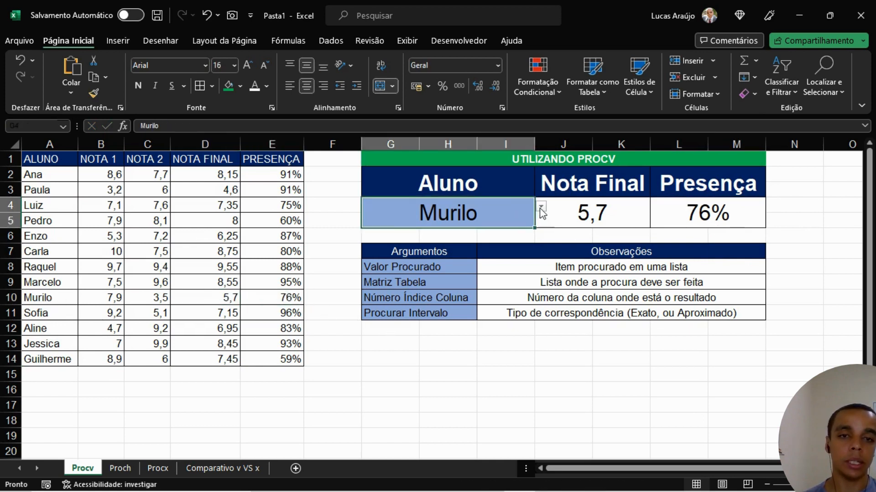
pyautogui.click(541, 207)
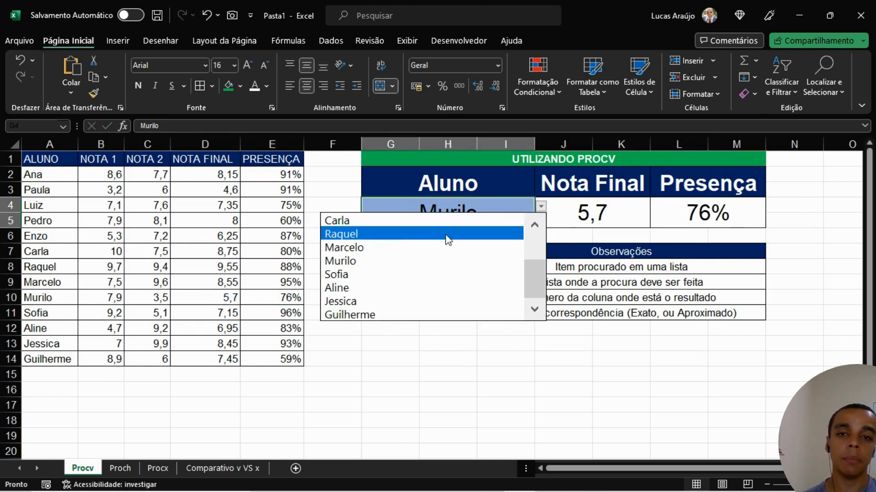
pyautogui.click(388, 288)
pyautogui.click(581, 213)
pyautogui.click(688, 216)
pyautogui.click(603, 222)
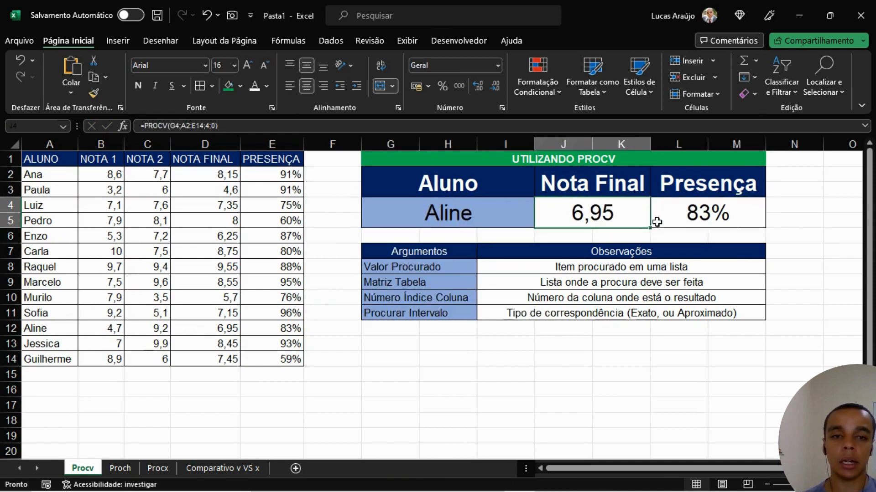
pyautogui.click(695, 221)
pyautogui.click(591, 215)
pyautogui.click(696, 215)
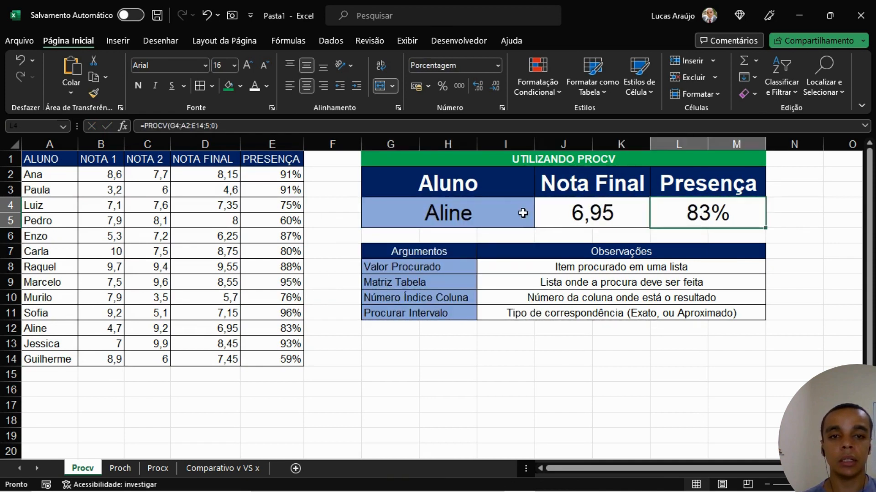
# - Change the Aluno selection to the student in row 14 and review both PROCV results
pyautogui.click(539, 202)
pyautogui.click(526, 209)
pyautogui.click(540, 207)
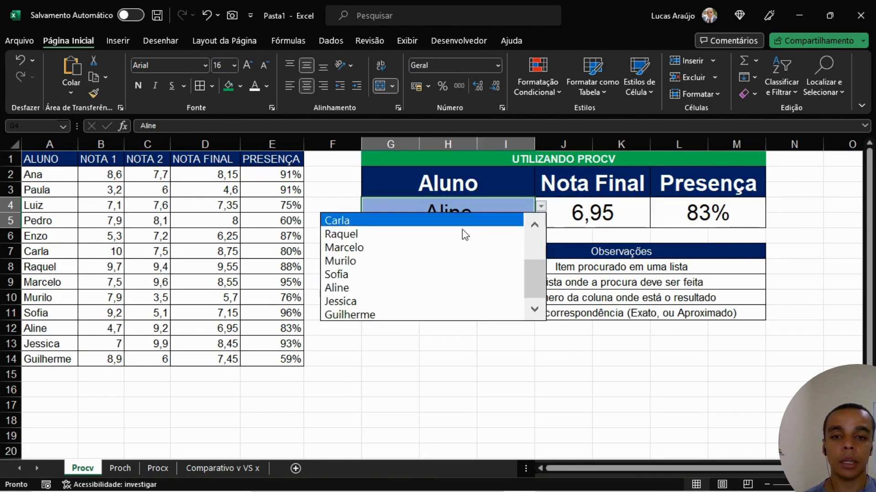
pyautogui.click(385, 318)
pyautogui.click(590, 216)
pyautogui.click(684, 218)
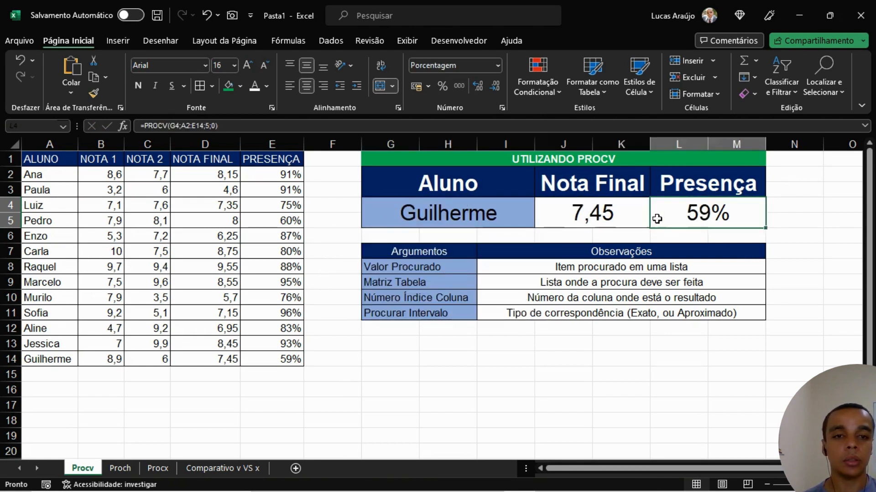
pyautogui.click(608, 222)
pyautogui.click(681, 219)
pyautogui.click(636, 217)
pyautogui.click(696, 221)
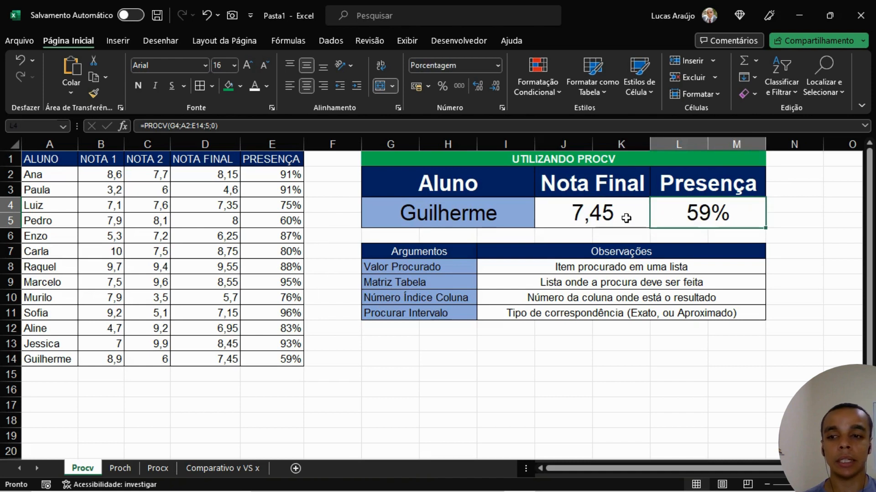
pyautogui.click(628, 217)
pyautogui.click(688, 217)
pyautogui.click(609, 220)
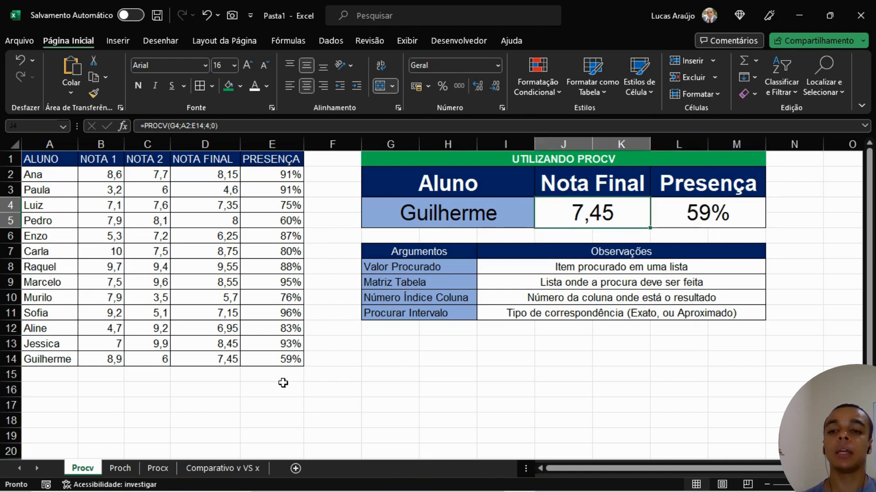
pyautogui.click(446, 355)
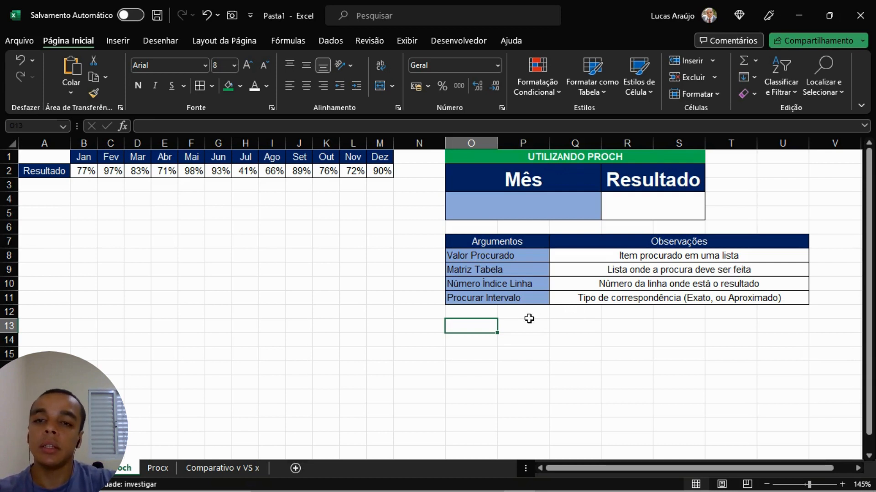
# - Examine the horizontal table on the Proch sheet, covering its month headings and the Resultado row label
pyautogui.moveTo(179, 230); pyautogui.dragTo(165, 228)
pyautogui.moveTo(51, 158); pyautogui.dragTo(380, 172)
pyautogui.moveTo(85, 156); pyautogui.dragTo(377, 156)
pyautogui.click(43, 172)
pyautogui.click(170, 253)
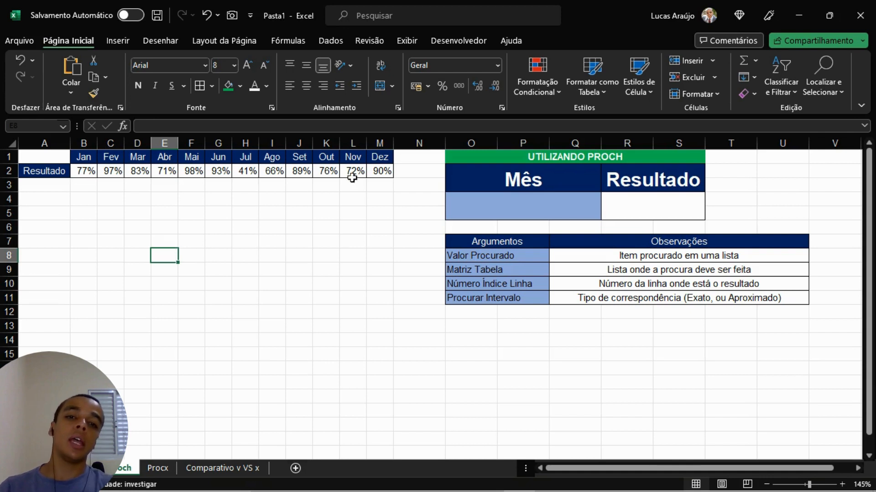
# - Choose Jan from the month list in the cell below Mês on the Proch sheet
pyautogui.click(551, 183)
pyautogui.click(591, 212)
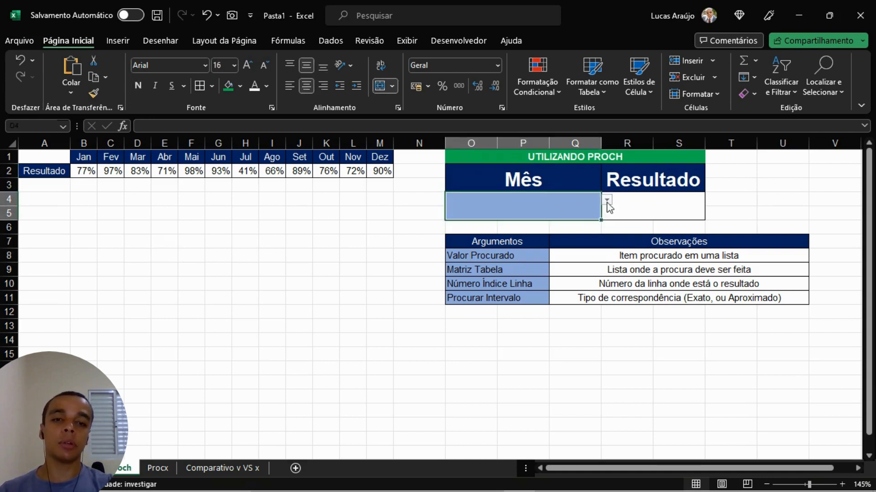
pyautogui.click(607, 200)
pyautogui.click(455, 216)
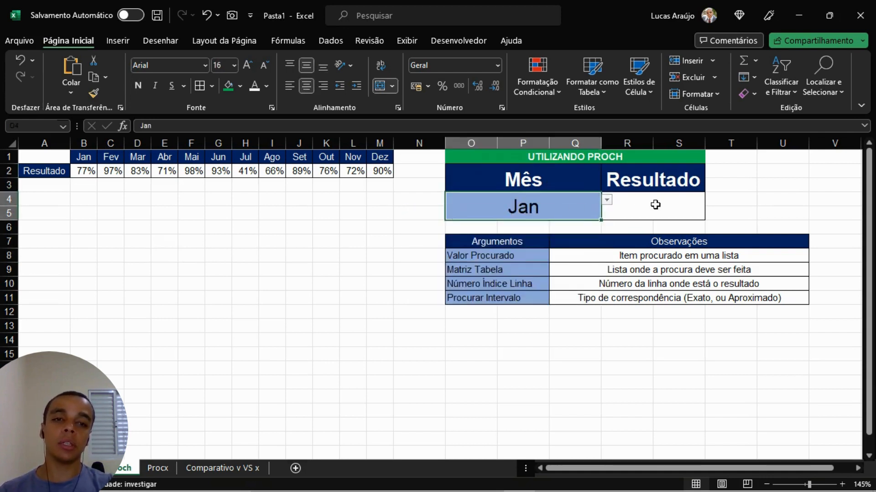
# - Examine the empty Resultado cell and the monthly percentages in row 2, comparing a vertical search down column A with a horizontal search across row 1
pyautogui.click(655, 203)
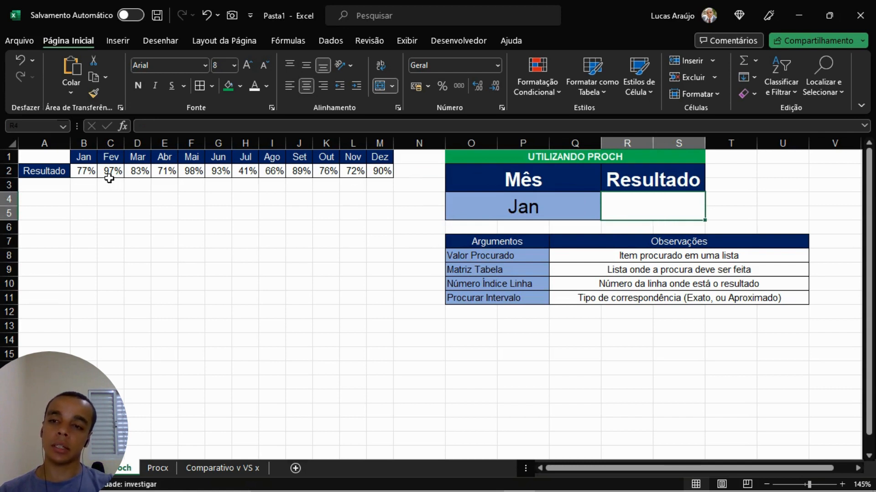
pyautogui.moveTo(84, 171); pyautogui.dragTo(388, 177)
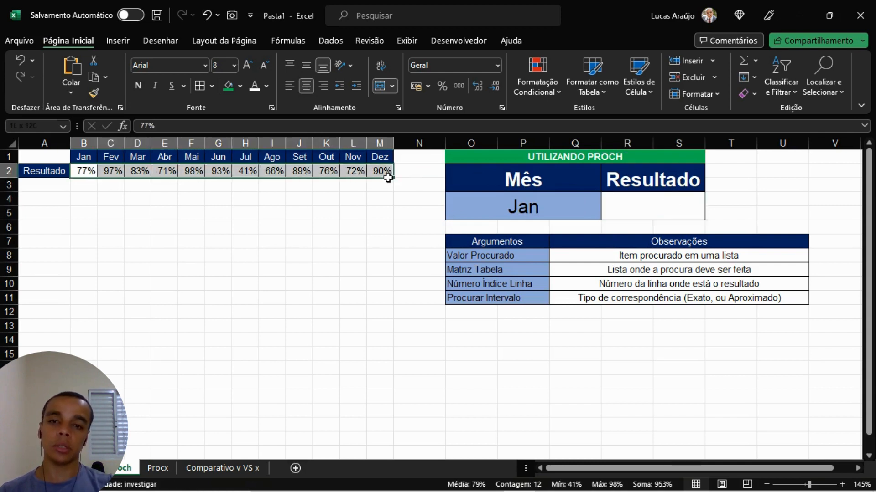
pyautogui.click(308, 219)
pyautogui.click(77, 172)
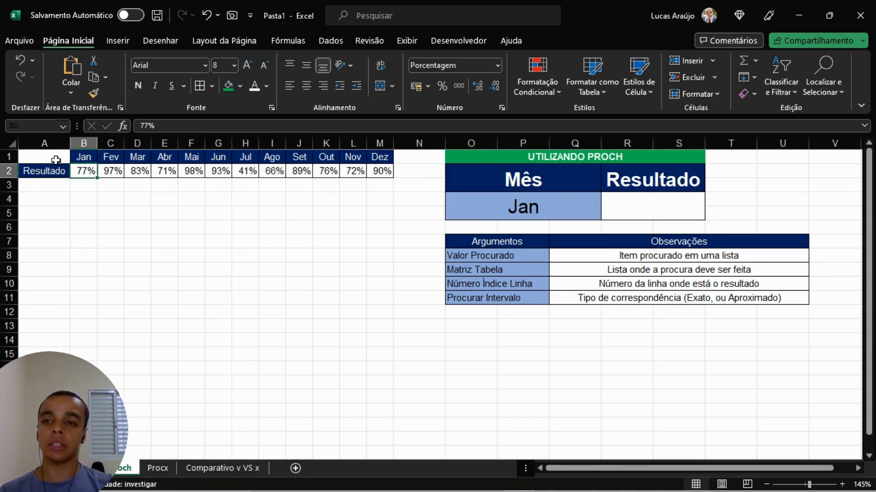
pyautogui.click(56, 160)
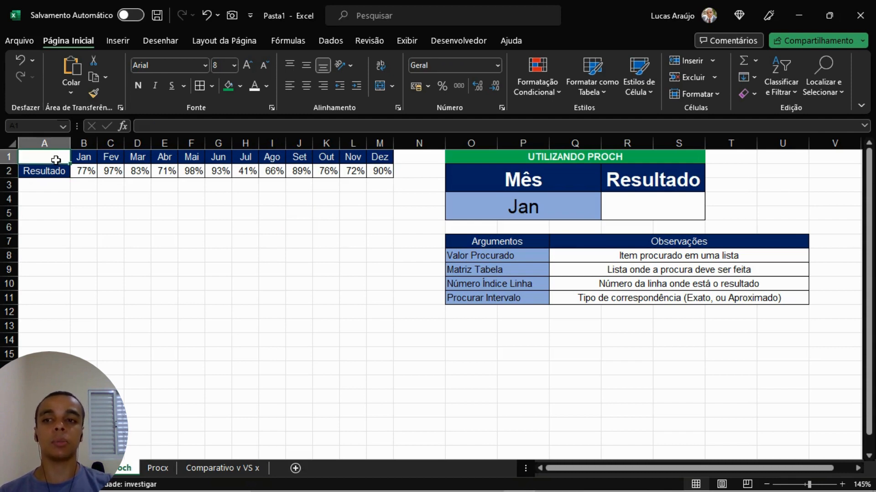
pyautogui.moveTo(55, 160); pyautogui.dragTo(40, 336)
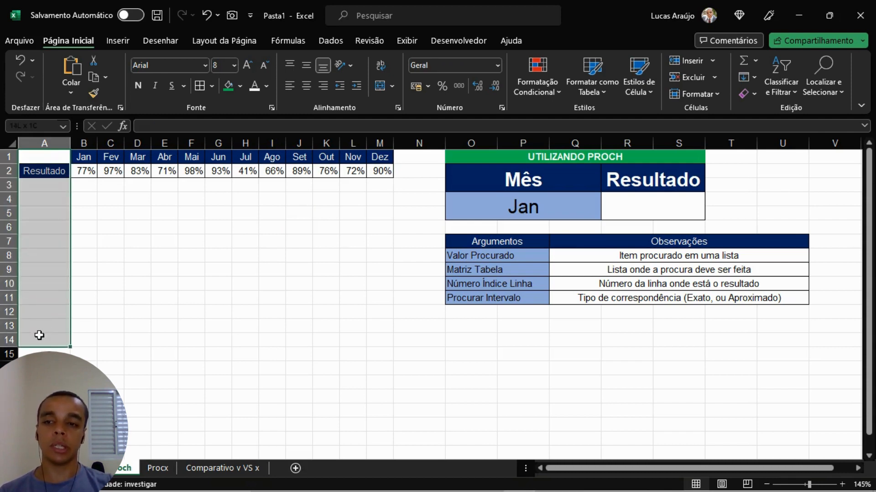
pyautogui.click(135, 262)
pyautogui.moveTo(34, 157); pyautogui.dragTo(389, 152)
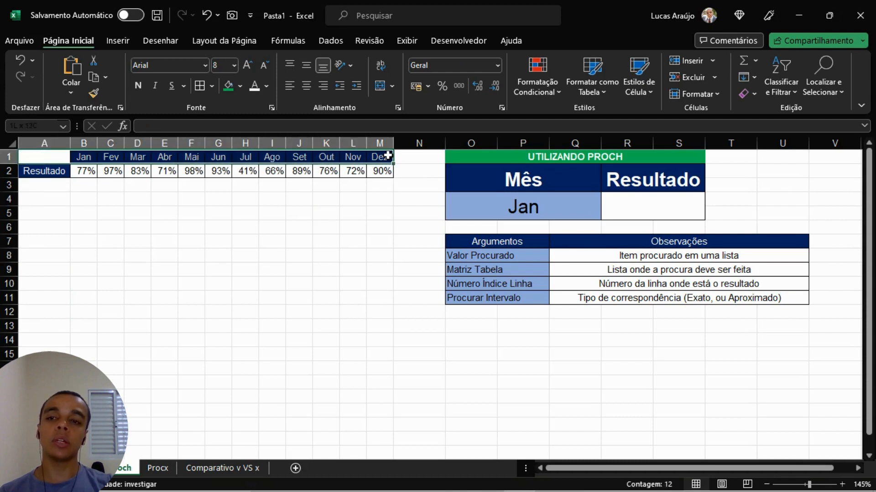
pyautogui.click(355, 237)
pyautogui.click(352, 271)
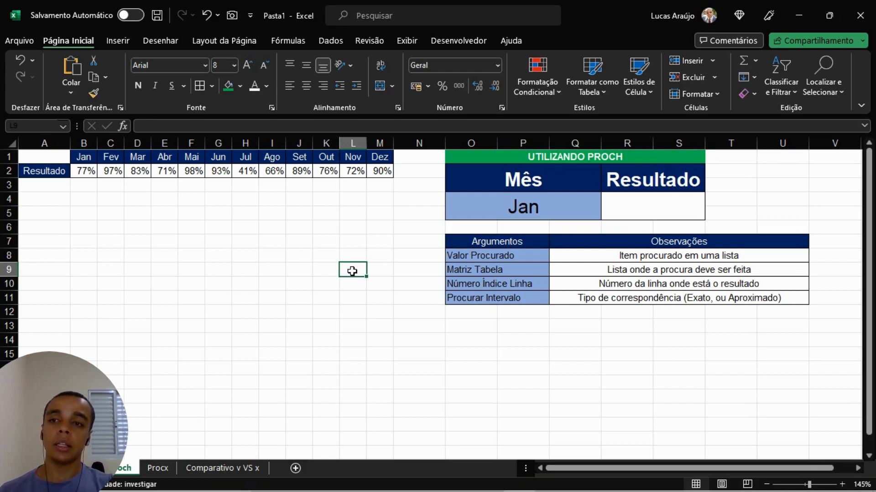
# - Examine the month headings and monthly percentages in B1:M2 alongside the empty Resultado cell on the Proch sheet
pyautogui.moveTo(82, 159); pyautogui.dragTo(367, 164)
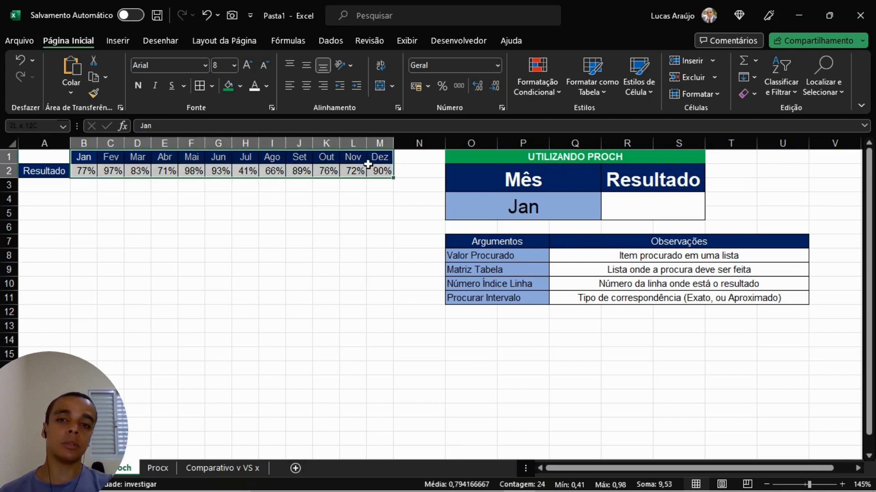
pyautogui.moveTo(81, 183); pyautogui.dragTo(388, 186)
pyautogui.click(84, 173)
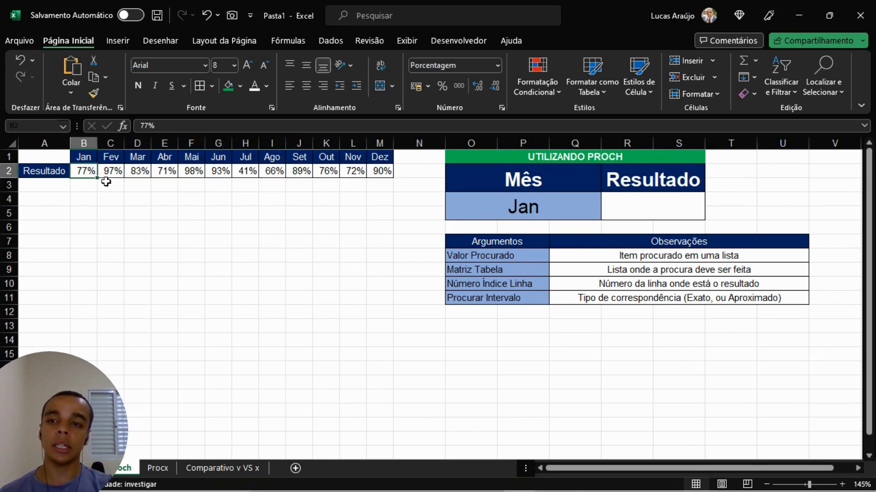
pyautogui.click(109, 174)
pyautogui.click(117, 183)
pyautogui.click(140, 186)
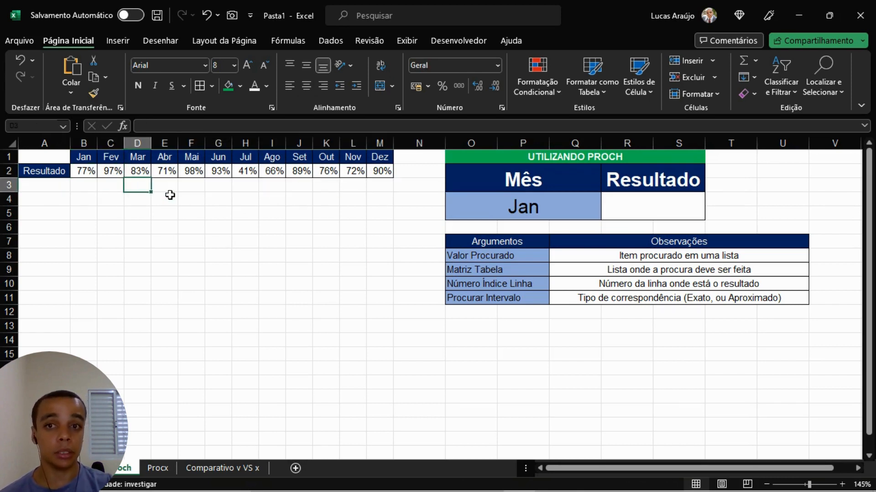
pyautogui.click(685, 208)
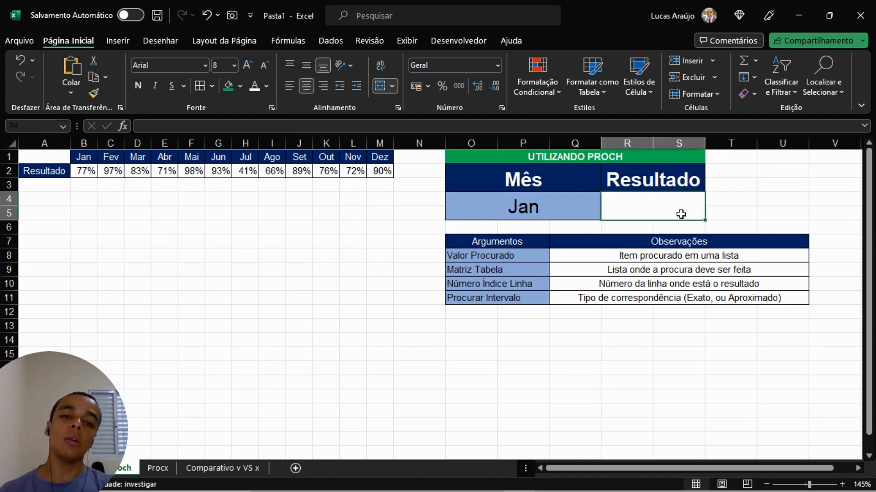
# - Examine the four PROCH arguments, relating Valor Procurado to the selected month and Matriz Tabela to the horizontal table
pyautogui.click(514, 259)
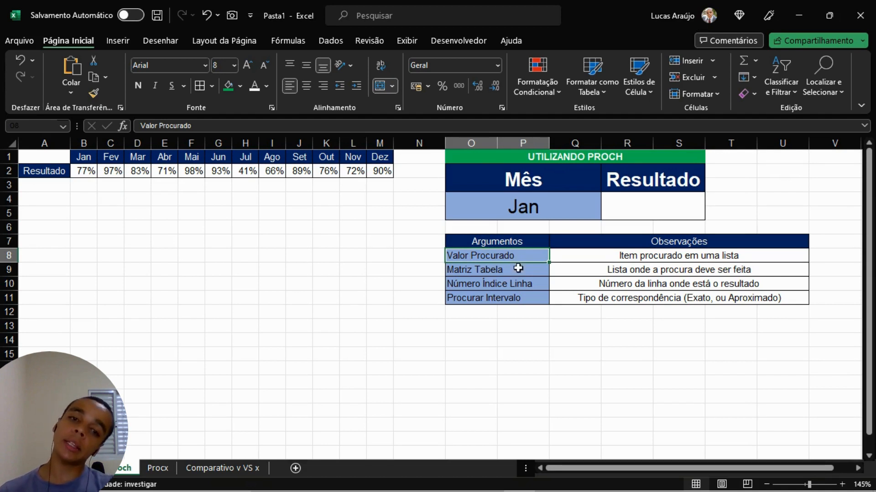
pyautogui.click(519, 270)
pyautogui.click(517, 284)
pyautogui.click(516, 298)
pyautogui.click(504, 337)
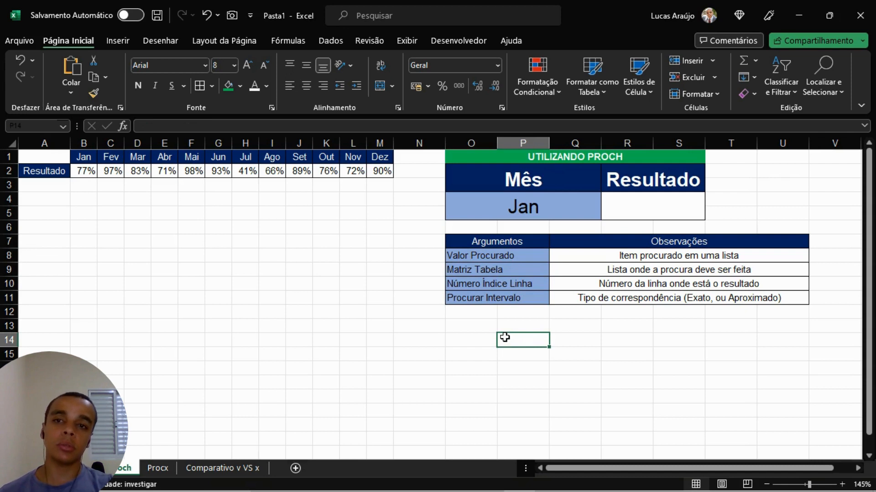
pyautogui.click(524, 258)
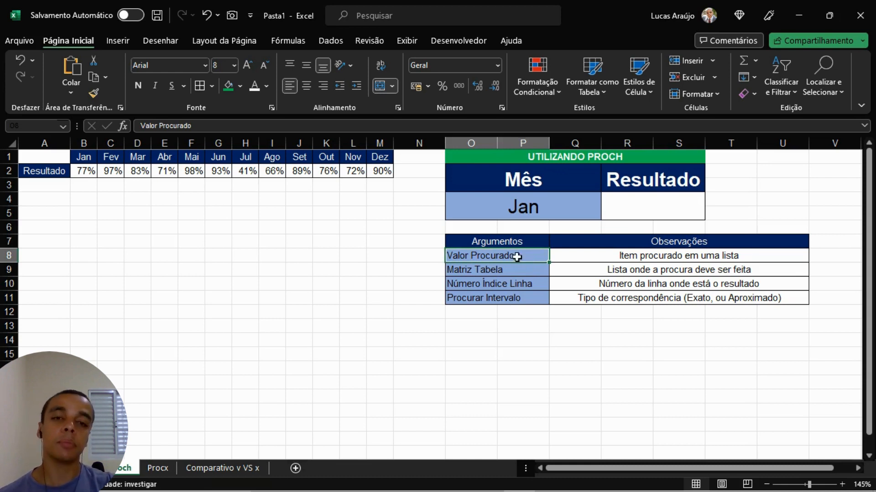
pyautogui.click(547, 210)
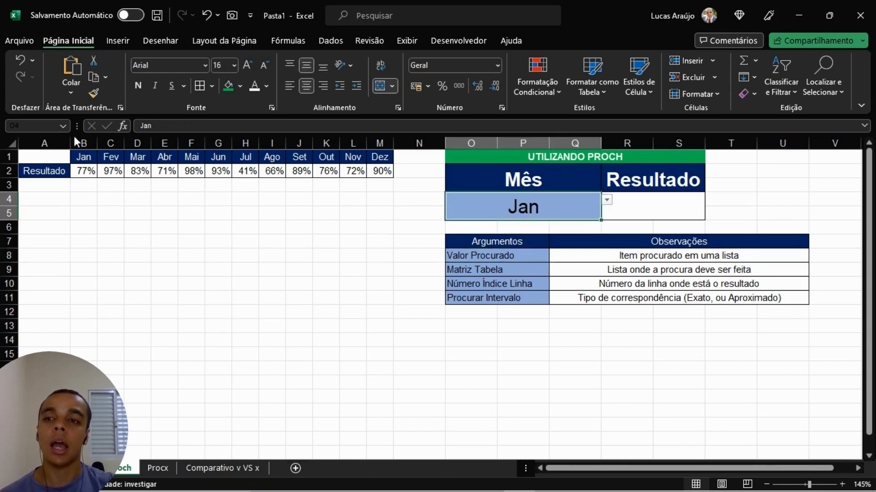
pyautogui.moveTo(40, 155); pyautogui.dragTo(369, 174)
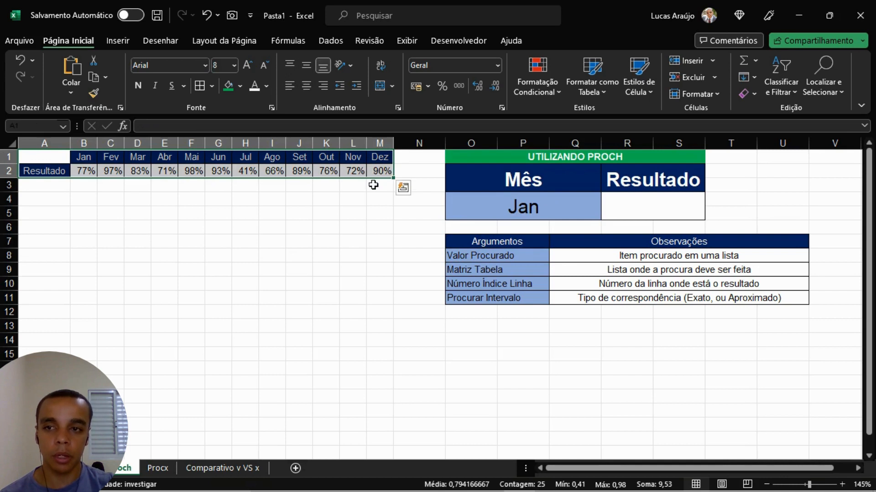
pyautogui.click(557, 354)
pyautogui.click(523, 262)
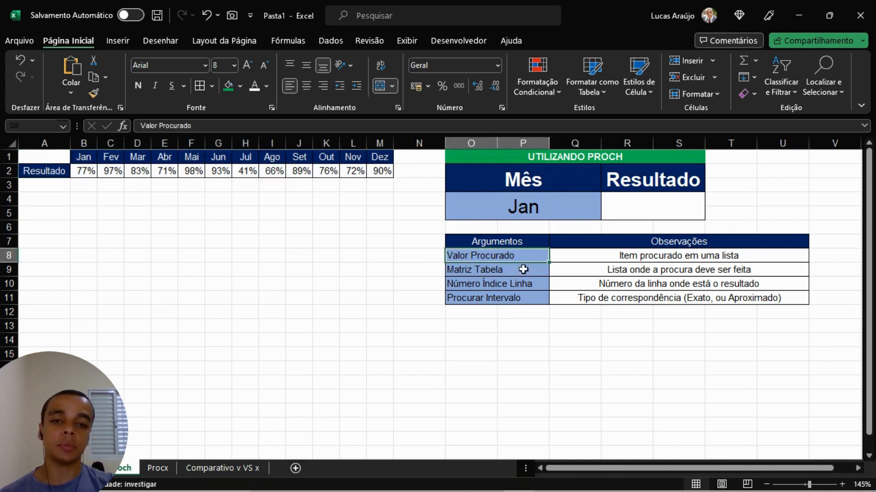
# - Examine the Matriz Tabela, Número Índice Linha and Procurar Intervalo arguments, tracing how a month in row 1 leads to its result in row 2
pyautogui.click(465, 272)
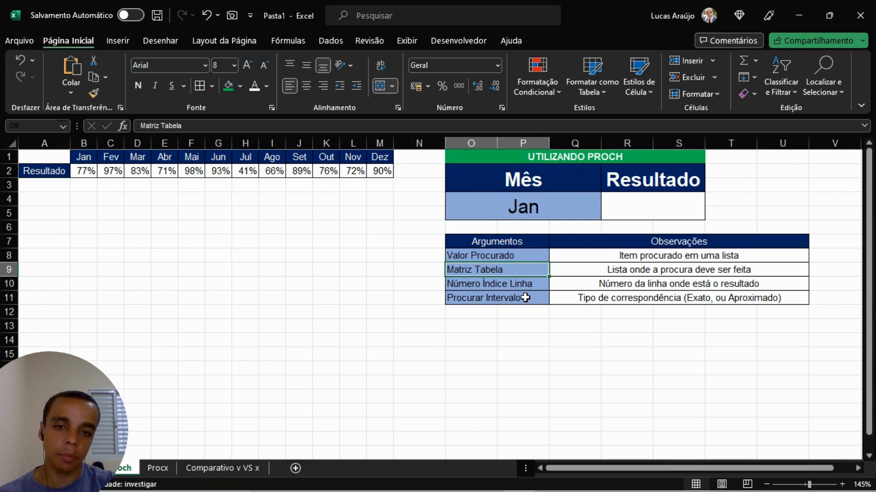
pyautogui.click(506, 286)
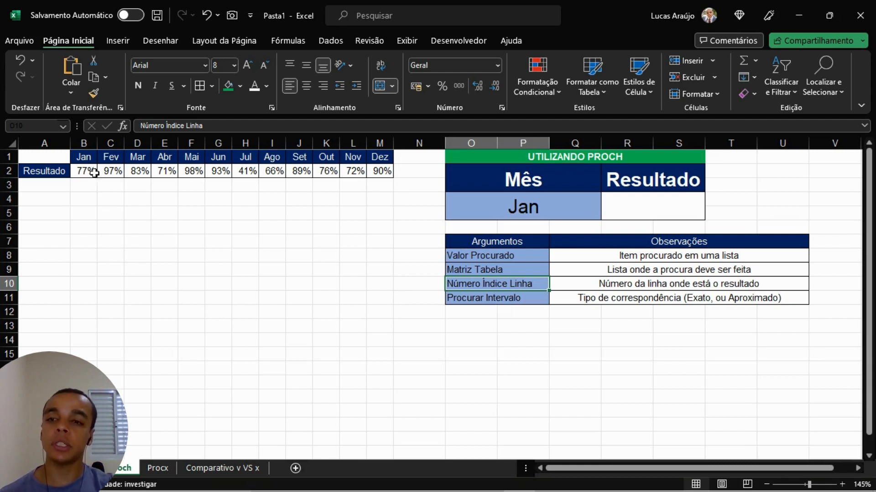
pyautogui.moveTo(82, 157); pyautogui.dragTo(381, 170)
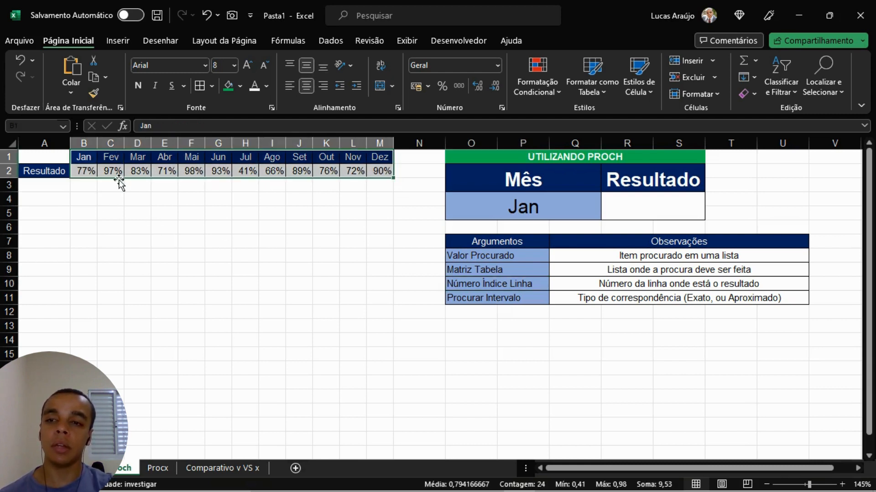
pyautogui.click(87, 158)
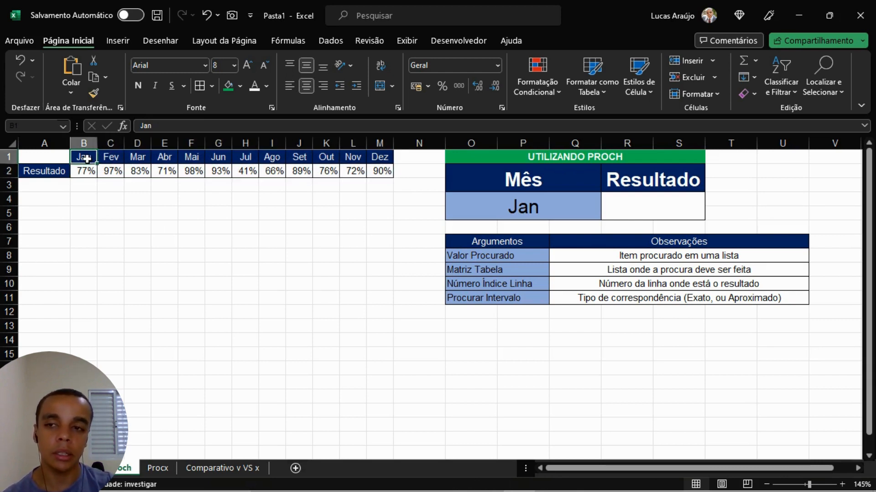
pyautogui.click(90, 173)
pyautogui.click(108, 172)
pyautogui.click(85, 160)
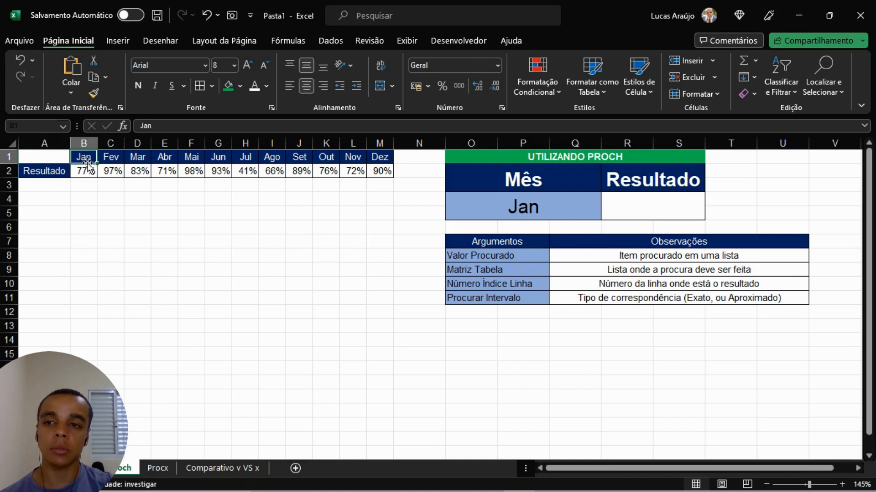
pyautogui.click(48, 174)
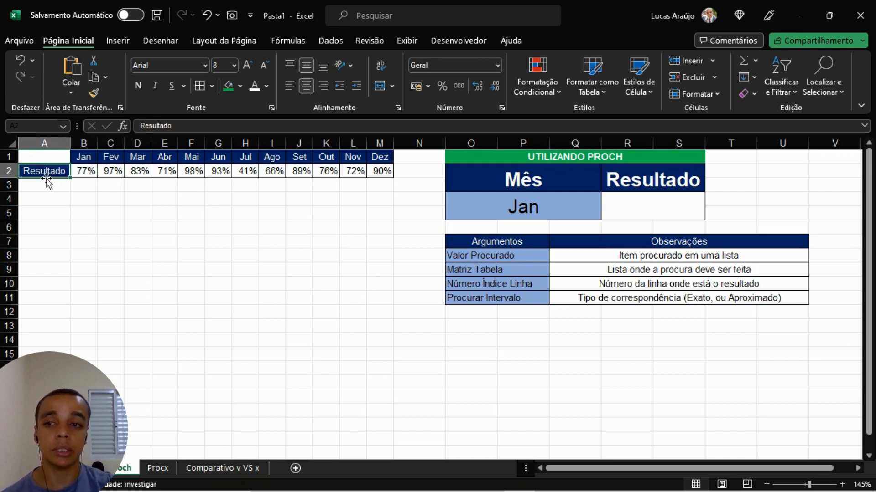
pyautogui.moveTo(84, 160); pyautogui.dragTo(86, 171)
pyautogui.click(87, 159)
pyautogui.click(86, 159)
pyautogui.click(110, 162)
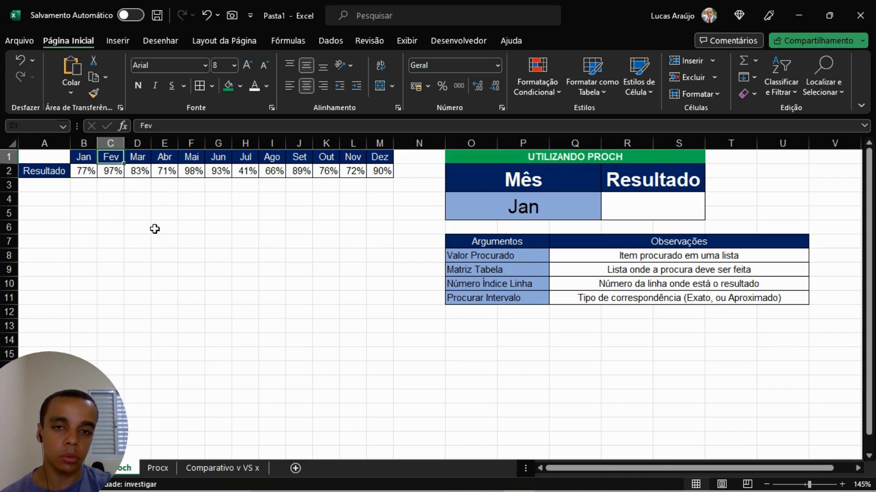
pyautogui.click(474, 296)
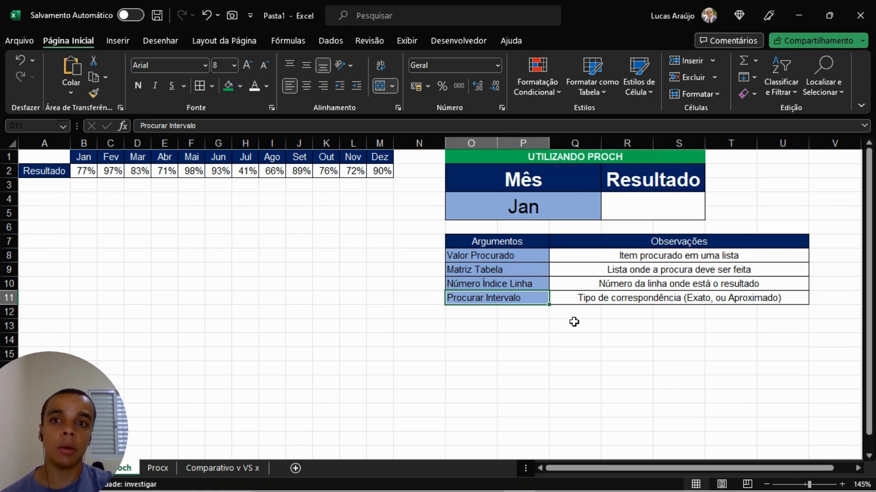
# - Enter the formula =PROCH(O4;B1:M2;2;0) in the cell below the Resultado heading to return the chosen month's result
pyautogui.click(667, 214)
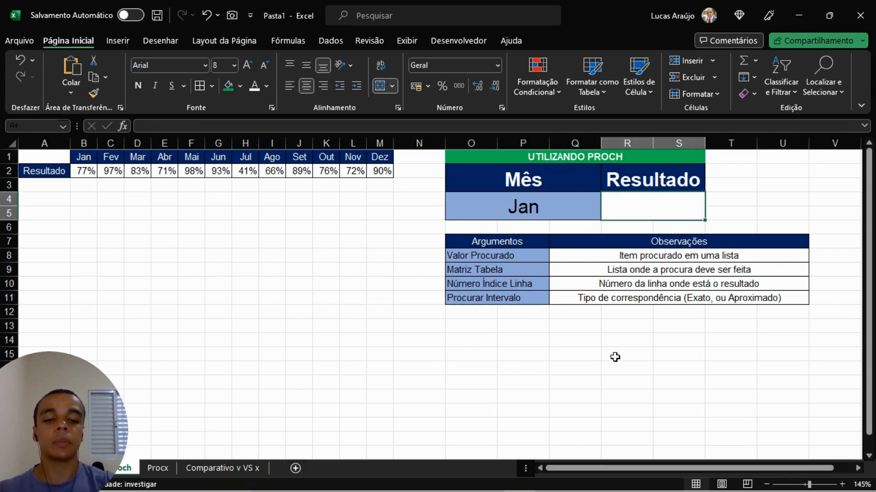
pyautogui.write('=')
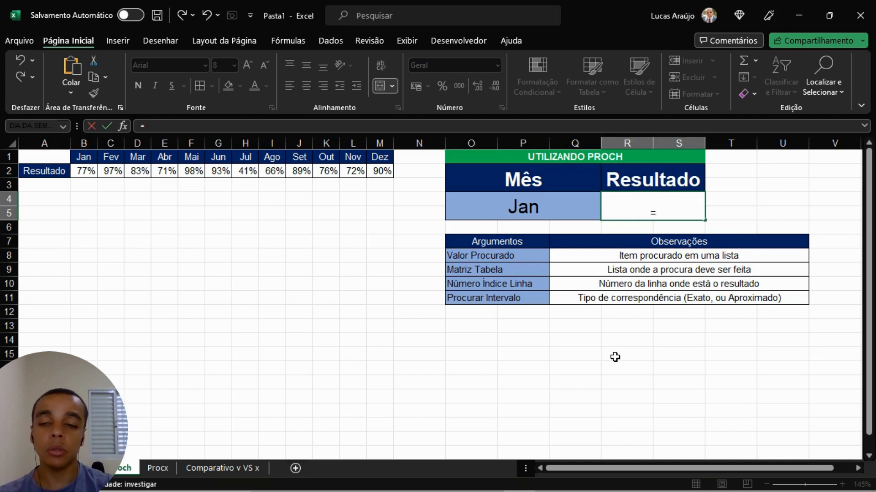
pyautogui.write('PR')
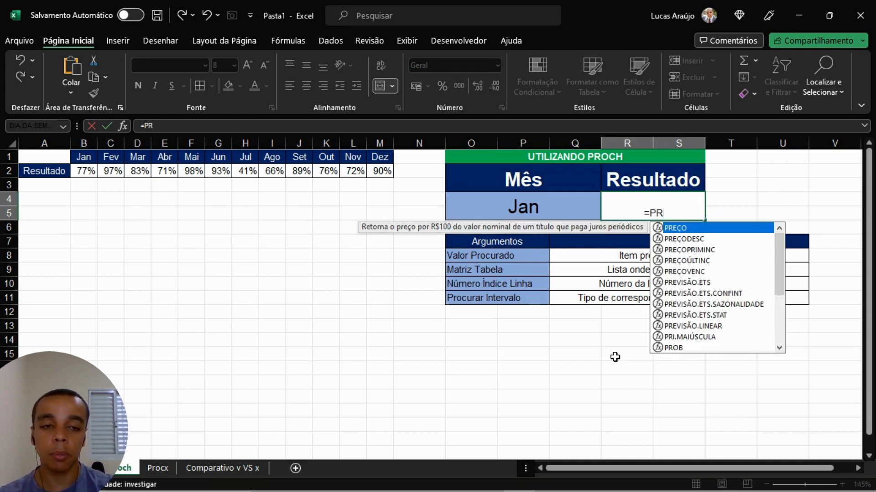
pyautogui.write('OCH')
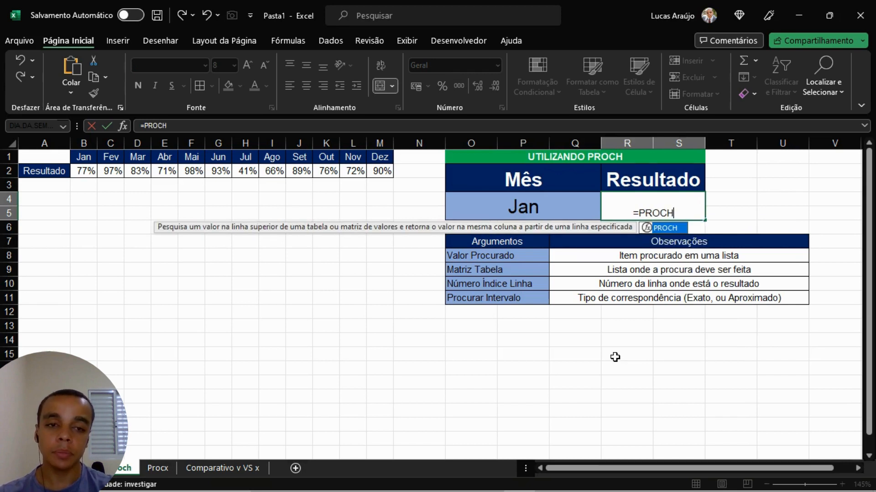
pyautogui.write('(')
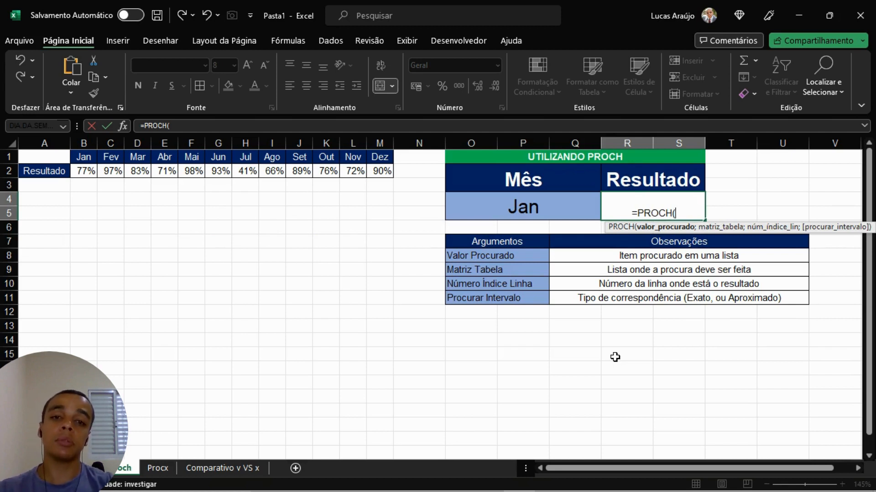
pyautogui.click(542, 213)
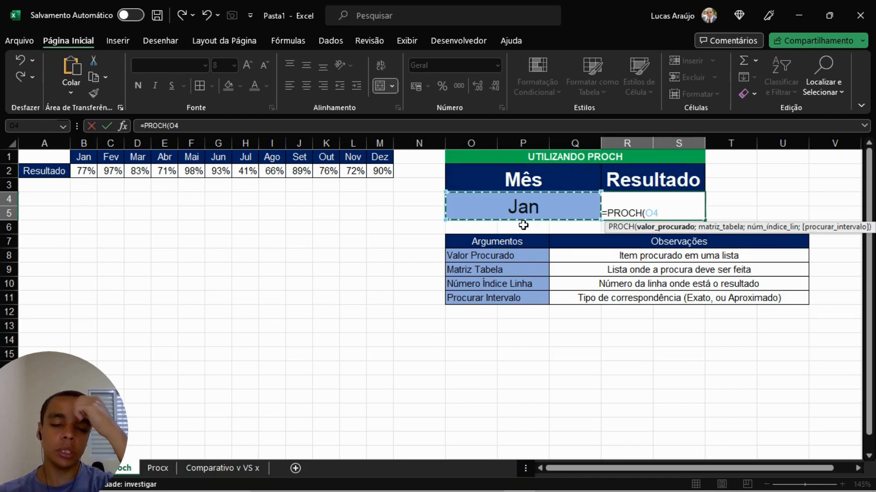
pyautogui.write(';')
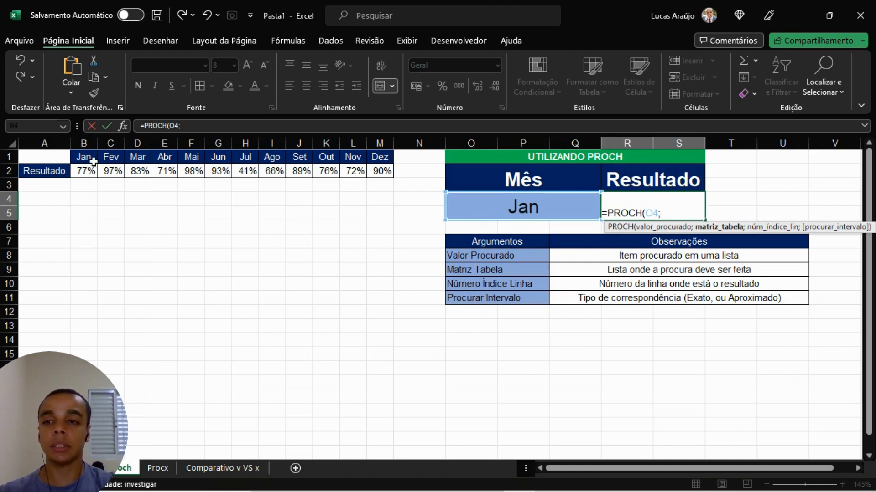
pyautogui.moveTo(93, 161); pyautogui.dragTo(388, 172)
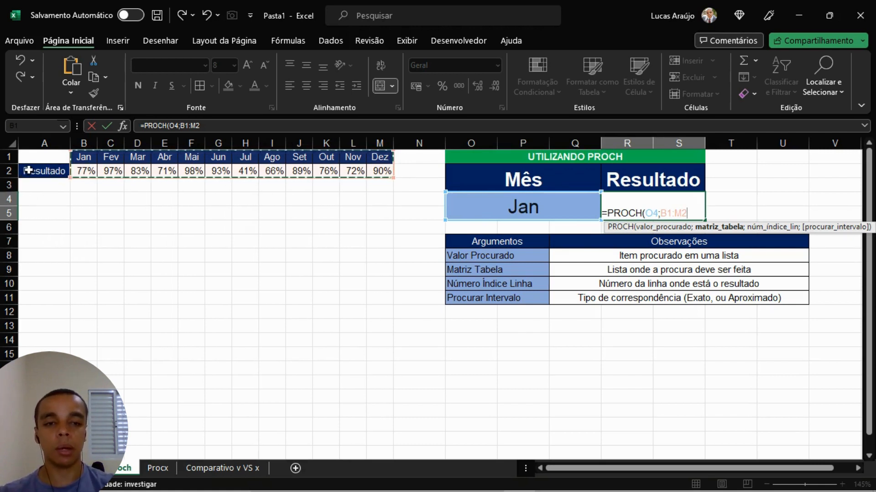
pyautogui.write(';2')
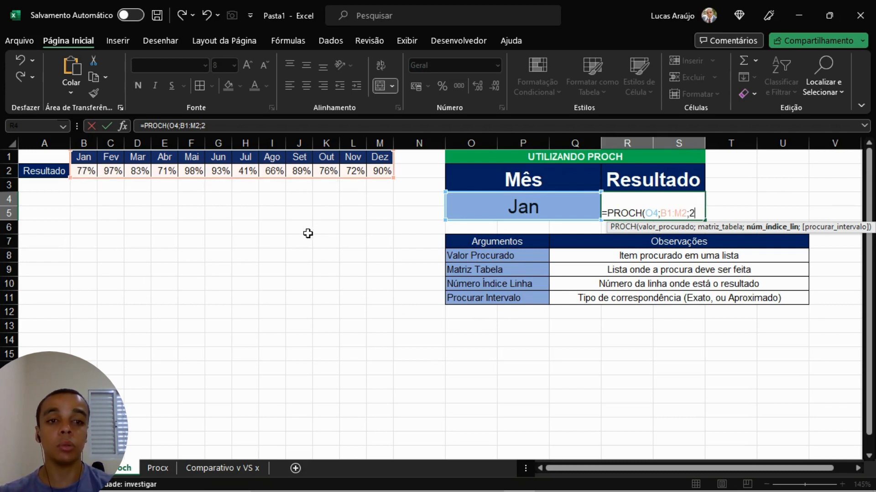
pyautogui.write(';')
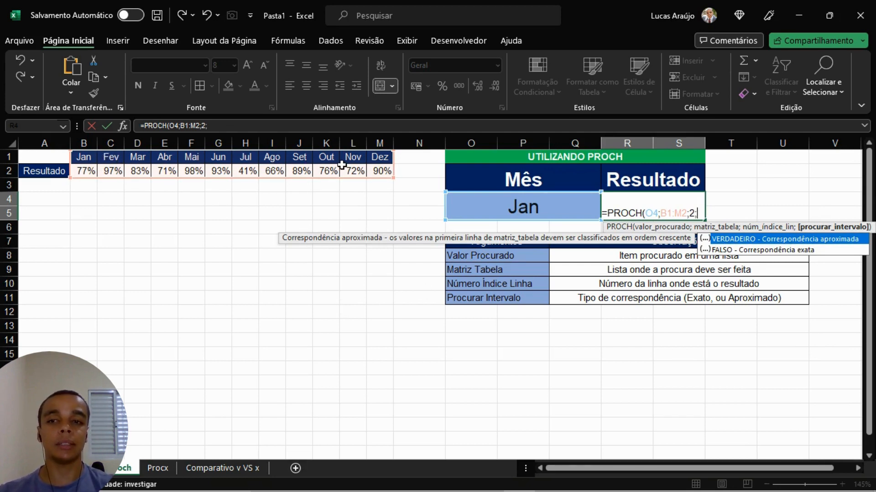
pyautogui.write('0')
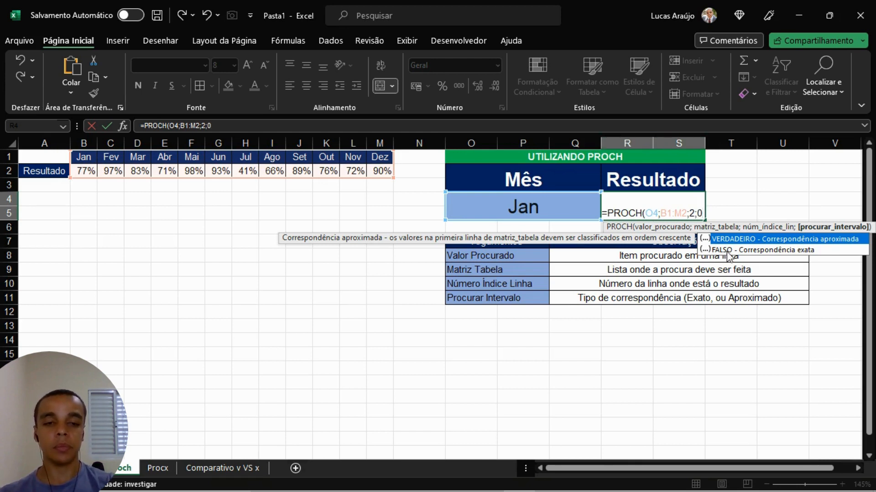
pyautogui.write(')')
pyautogui.press('Return')
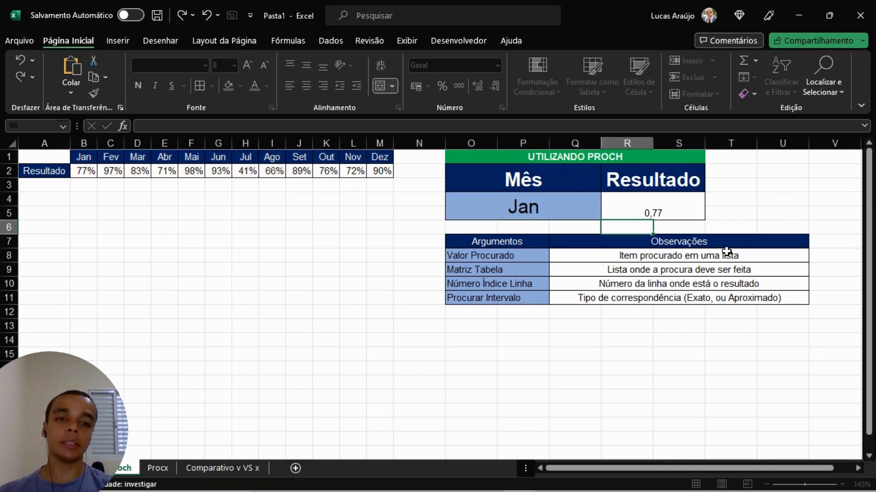
# - Format the PROCH result as a percentage, centre it vertically in its cell, and set its font size to 16
pyautogui.click(683, 213)
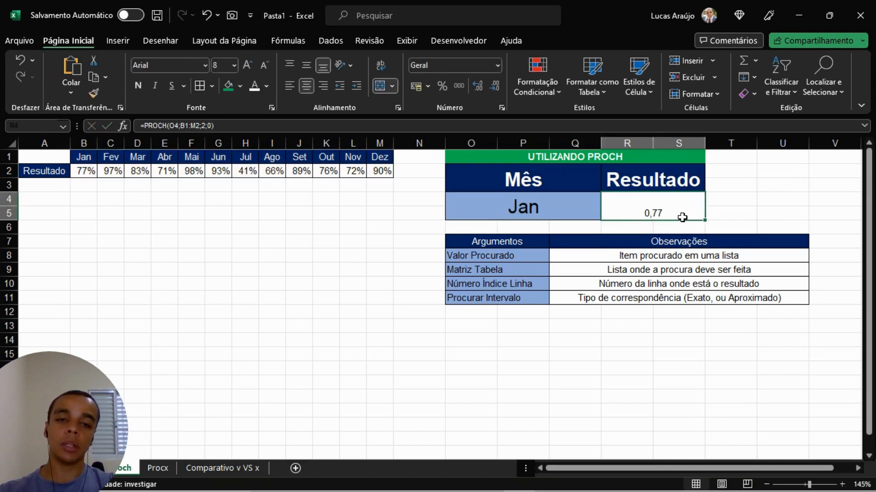
pyautogui.hotkey('ctrl', 'shift', '5')
pyautogui.click(305, 66)
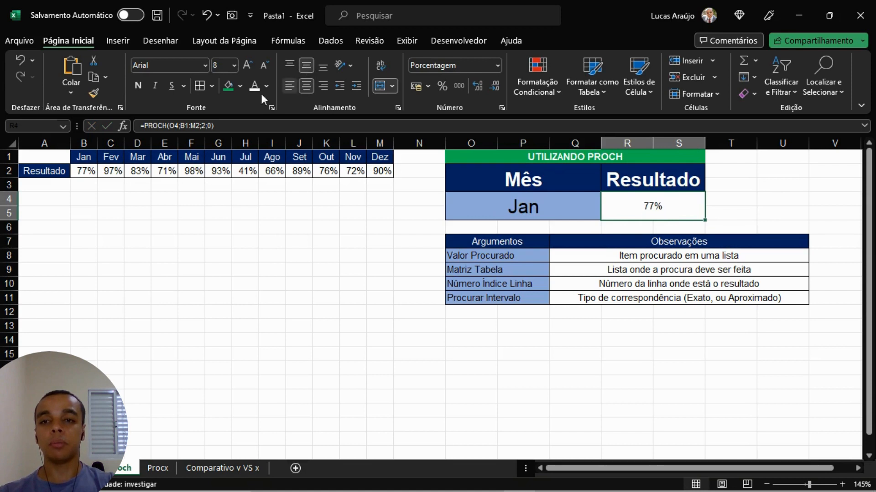
pyautogui.write('18')
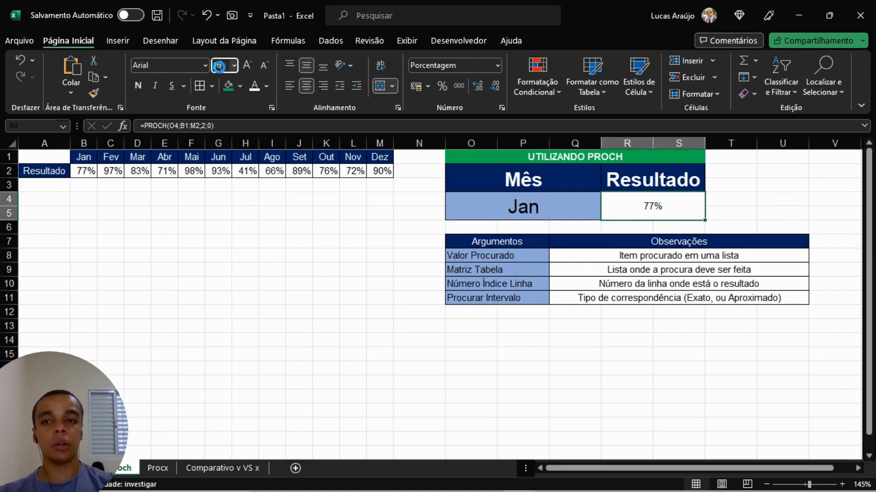
pyautogui.press('Return')
# - Compare the PROCH result with the Jan percentage in row 2 of the monthly table
pyautogui.click(256, 254)
pyautogui.click(621, 210)
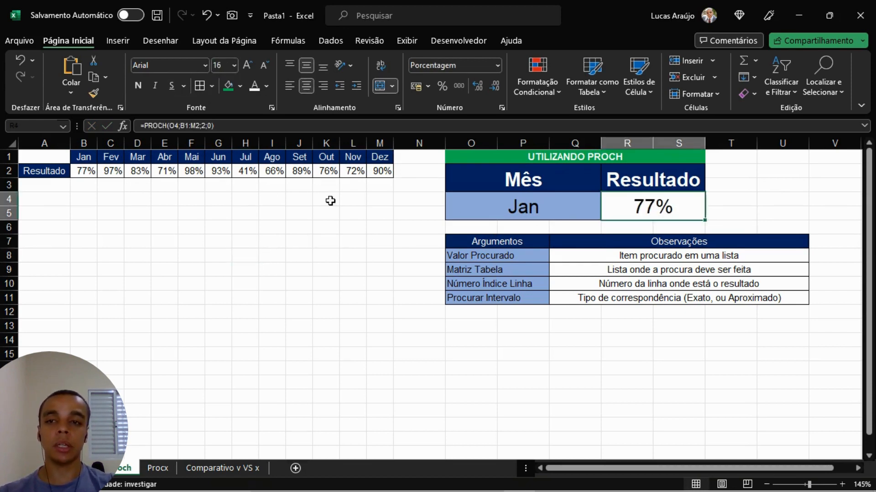
pyautogui.click(88, 171)
pyautogui.click(280, 226)
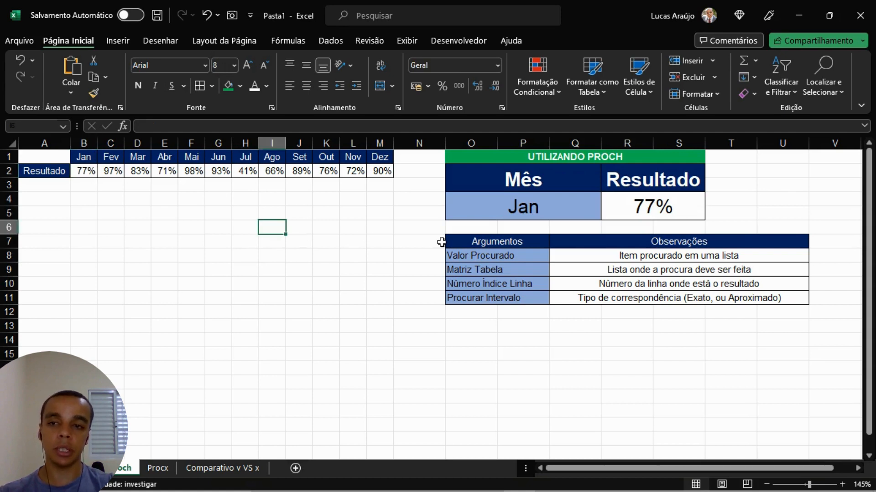
# - Choose Jun in the Mês cell and compare the PROCH result with the Jun percentage in row 2 of the monthly table
pyautogui.click(582, 202)
pyautogui.click(607, 201)
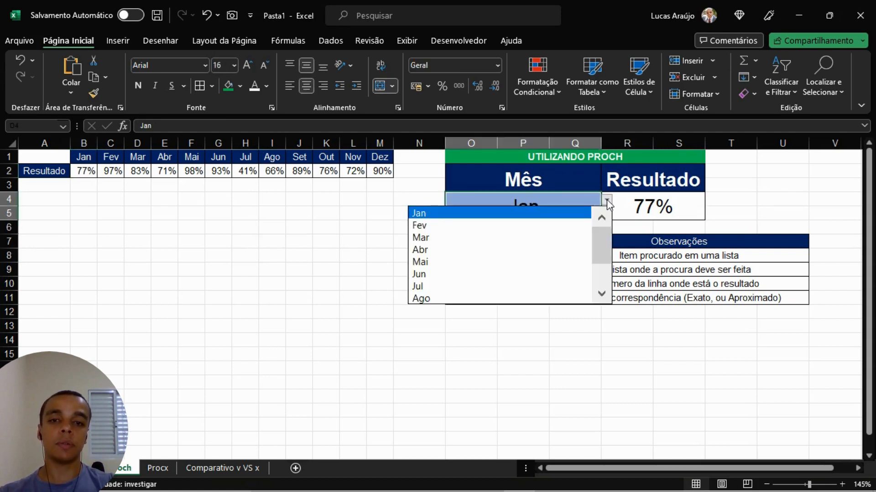
pyautogui.click(418, 273)
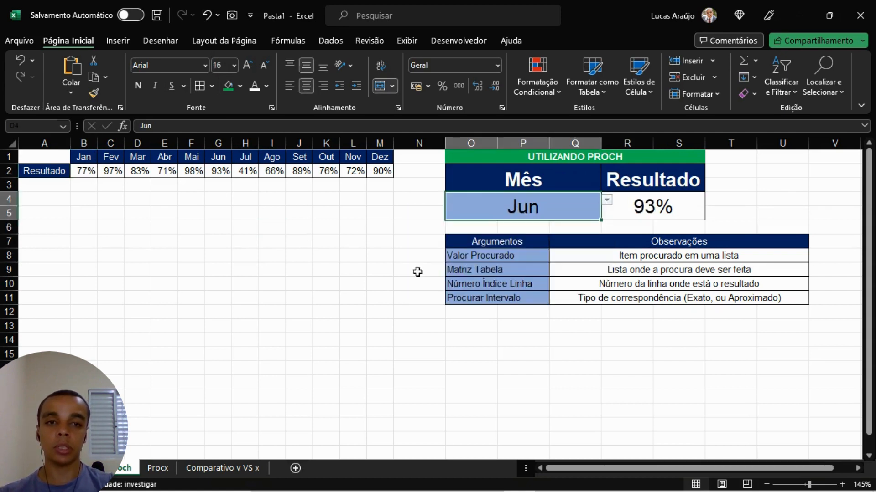
pyautogui.click(670, 214)
pyautogui.moveTo(219, 158); pyautogui.dragTo(219, 169)
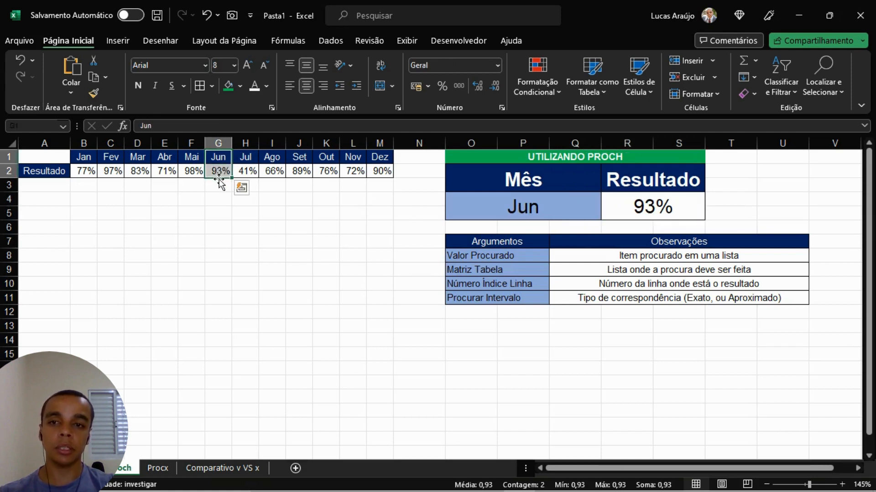
pyautogui.click(240, 240)
pyautogui.click(314, 280)
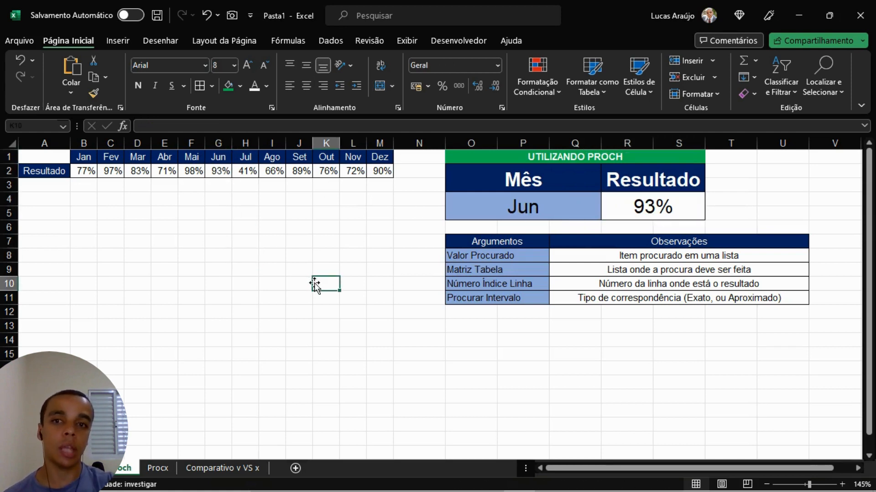
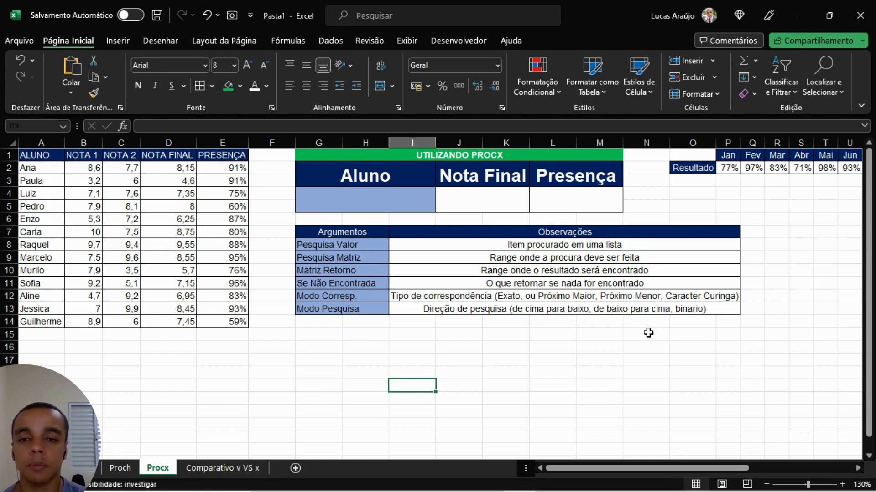
# - Review the Procx sheet's student table, the list of PROCX arguments, and the Aluno, Nota Final and Presença cells
pyautogui.moveTo(53, 156); pyautogui.dragTo(216, 317)
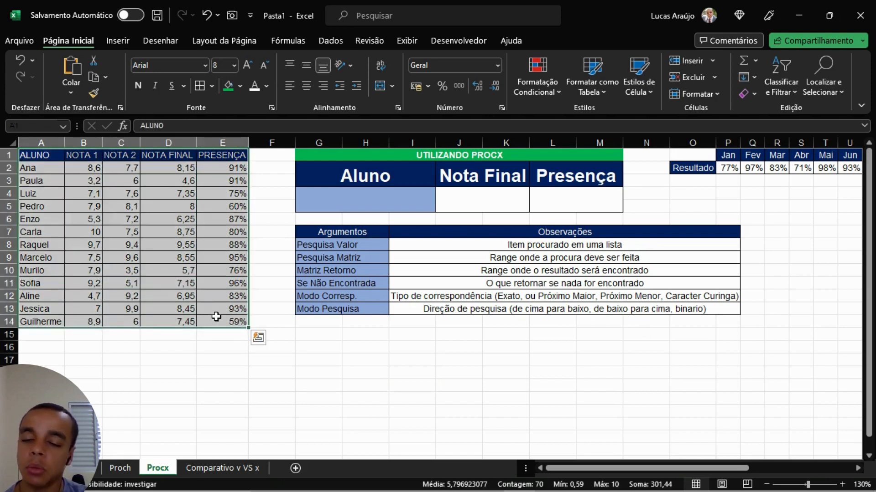
pyautogui.click(377, 370)
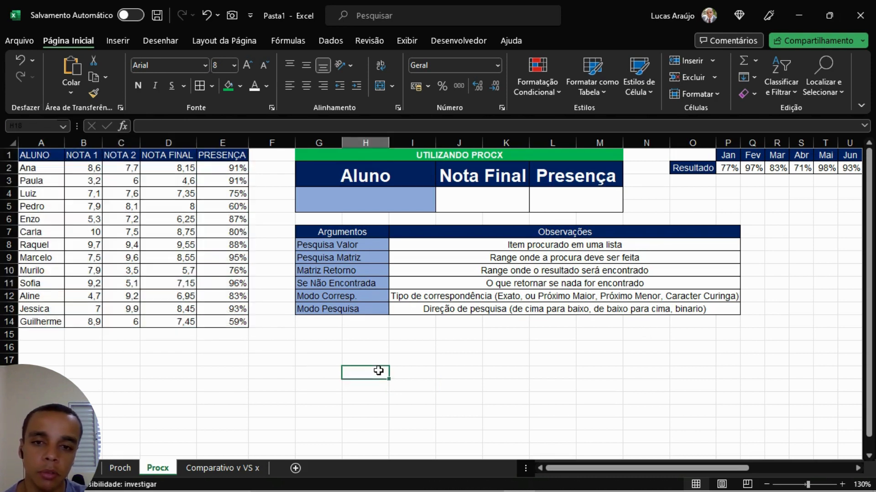
pyautogui.moveTo(371, 228); pyautogui.dragTo(510, 313)
pyautogui.click(417, 196)
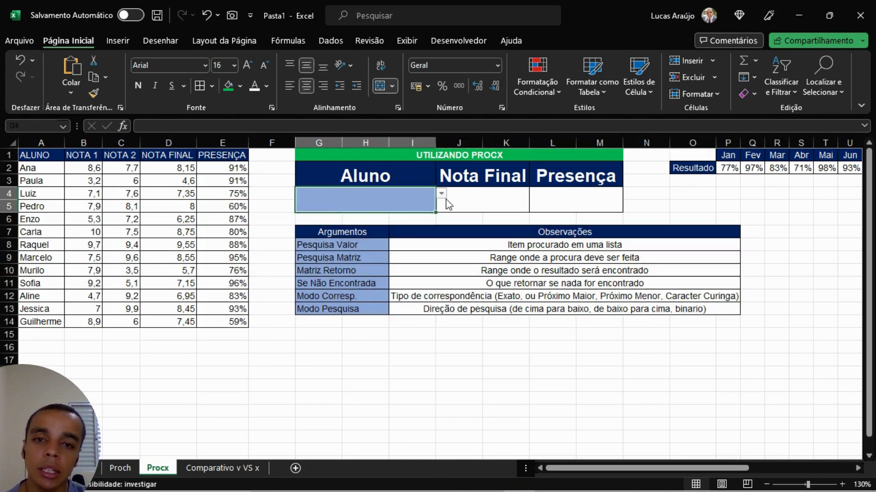
pyautogui.moveTo(420, 203); pyautogui.dragTo(547, 199)
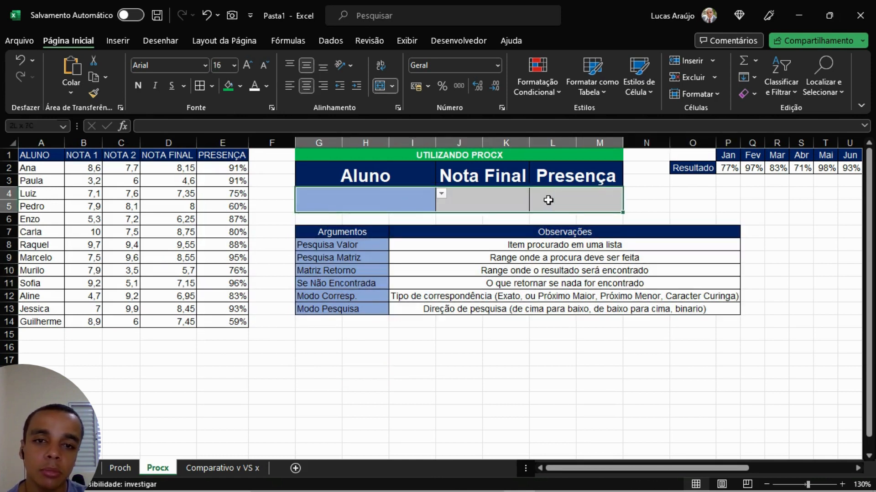
pyautogui.click(512, 197)
pyautogui.click(578, 199)
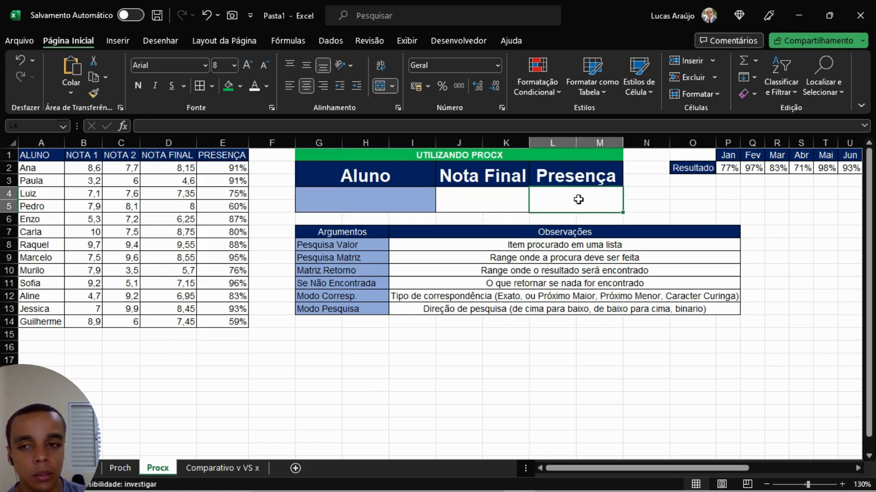
# - Choose the third student in the Aluno cell's list as the lookup value for the Pesquisa Valor argument
pyautogui.click(363, 247)
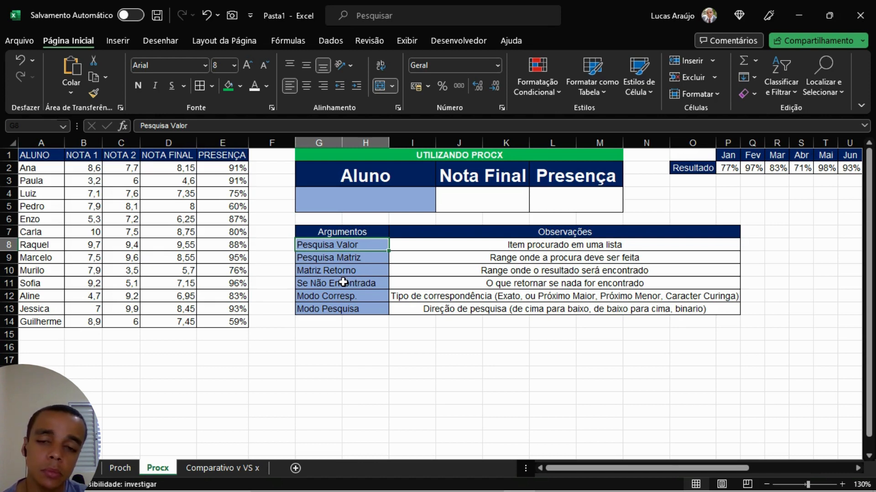
pyautogui.click(422, 248)
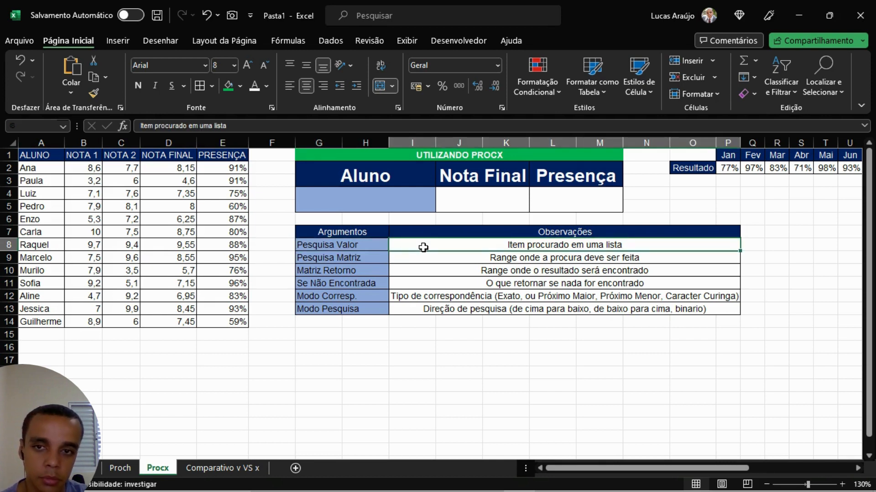
pyautogui.click(362, 261)
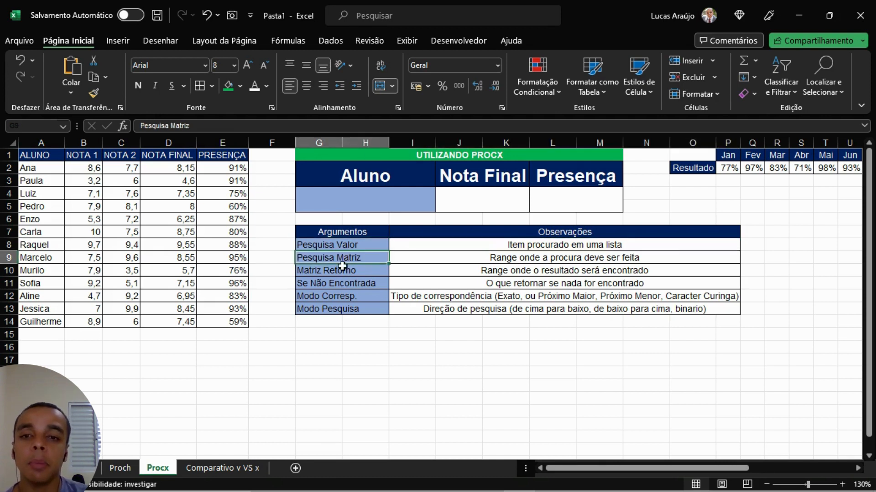
pyautogui.click(395, 201)
pyautogui.click(441, 193)
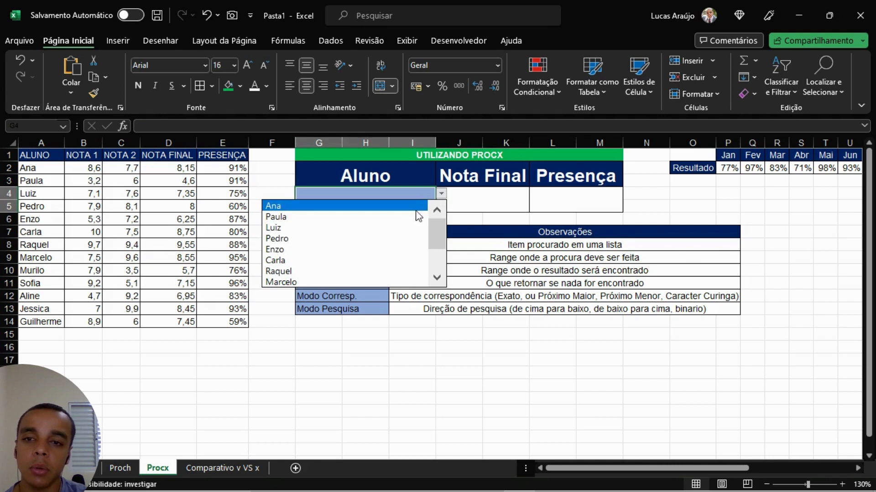
pyautogui.click(367, 231)
pyautogui.click(319, 245)
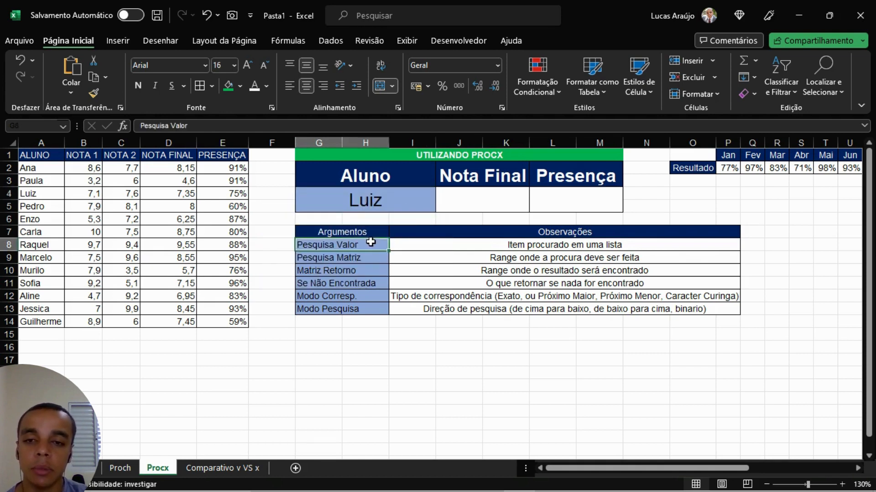
pyautogui.click(439, 249)
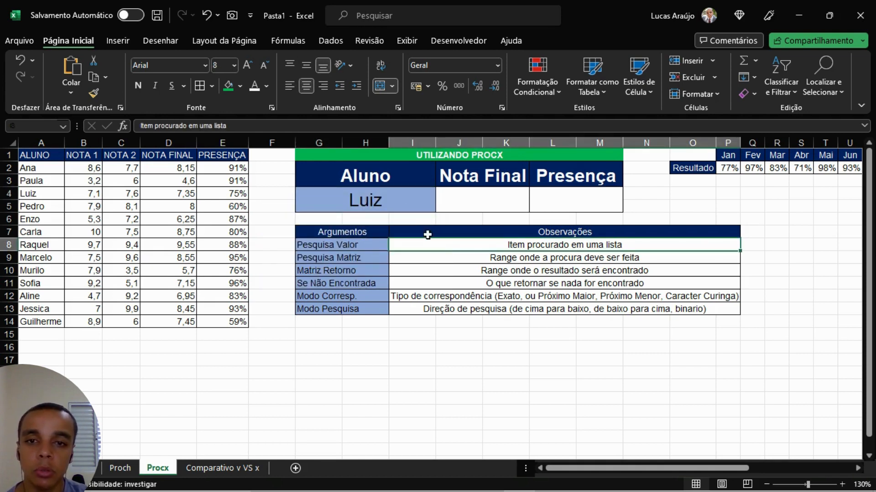
pyautogui.click(364, 200)
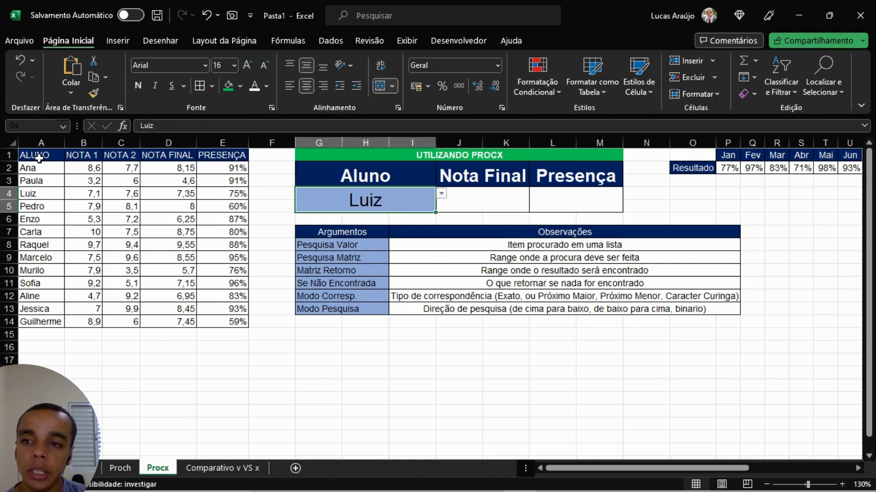
# - Examine the Pesquisa Matriz argument, tracing the chosen student within the names in A2:A14 and comparing that range with the full table
pyautogui.moveTo(40, 171); pyautogui.dragTo(45, 322)
pyautogui.click(33, 195)
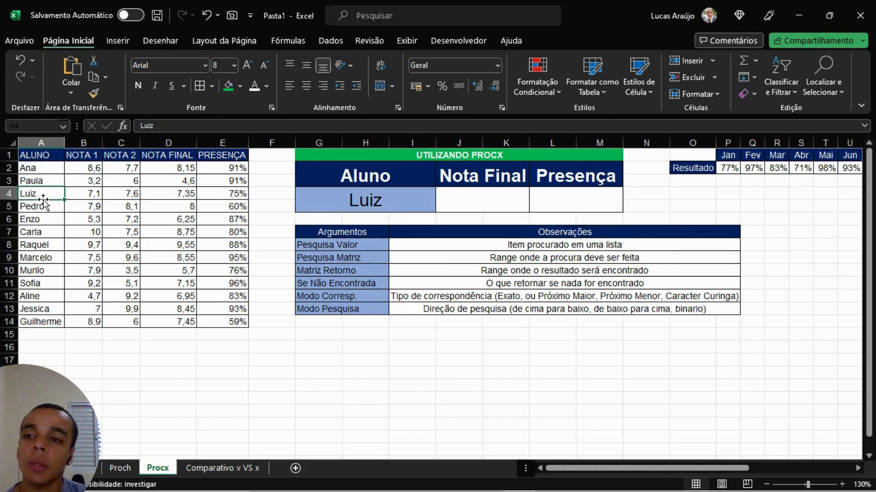
pyautogui.moveTo(35, 167); pyautogui.dragTo(40, 318)
pyautogui.click(39, 194)
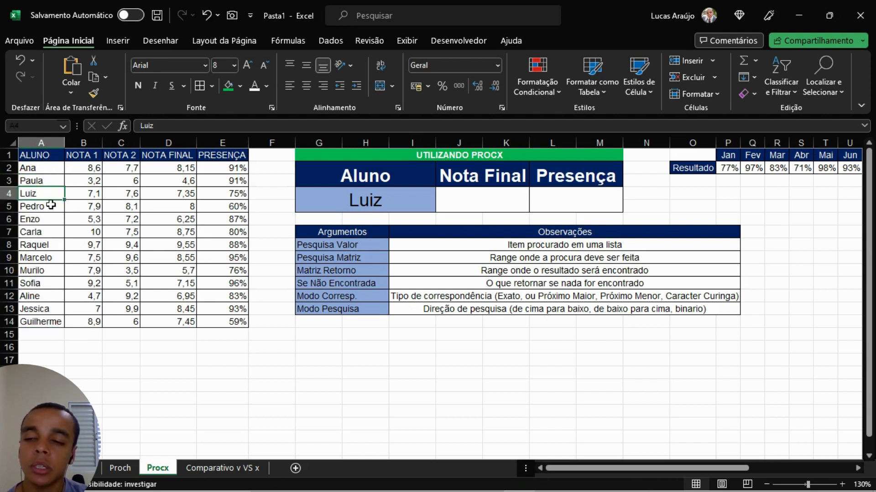
pyautogui.click(364, 260)
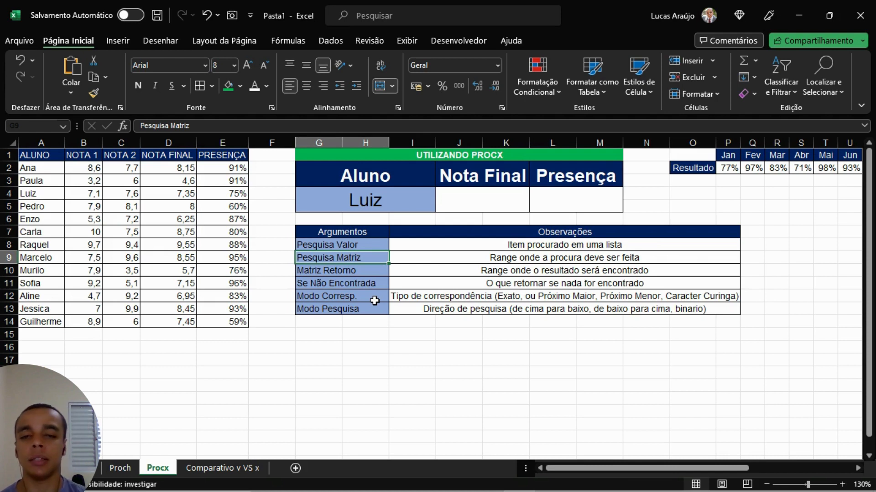
pyautogui.click(52, 172)
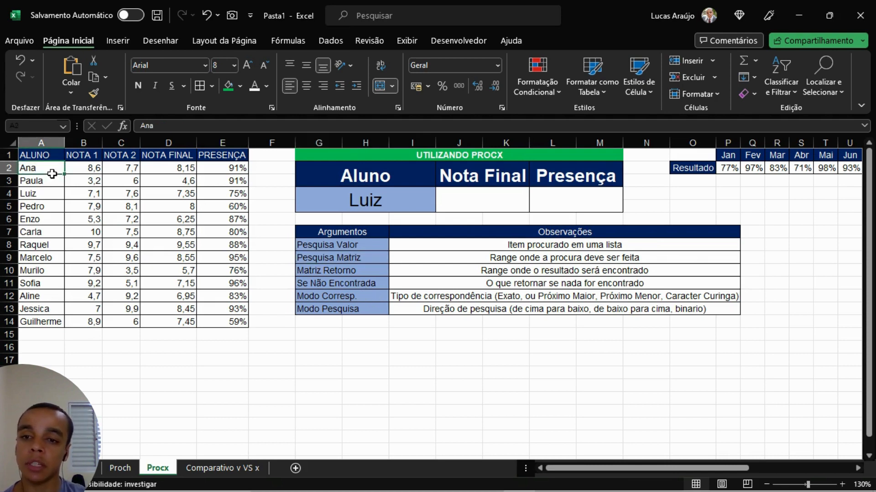
pyautogui.moveTo(52, 173); pyautogui.dragTo(236, 320)
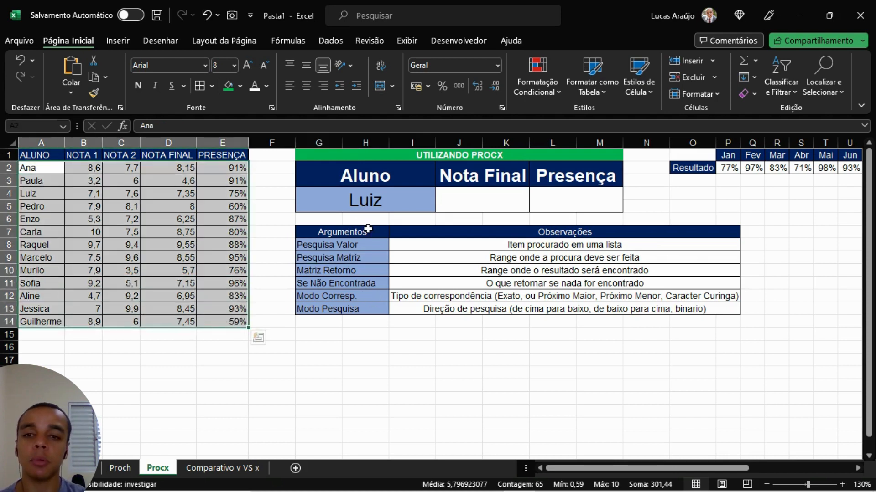
pyautogui.click(262, 394)
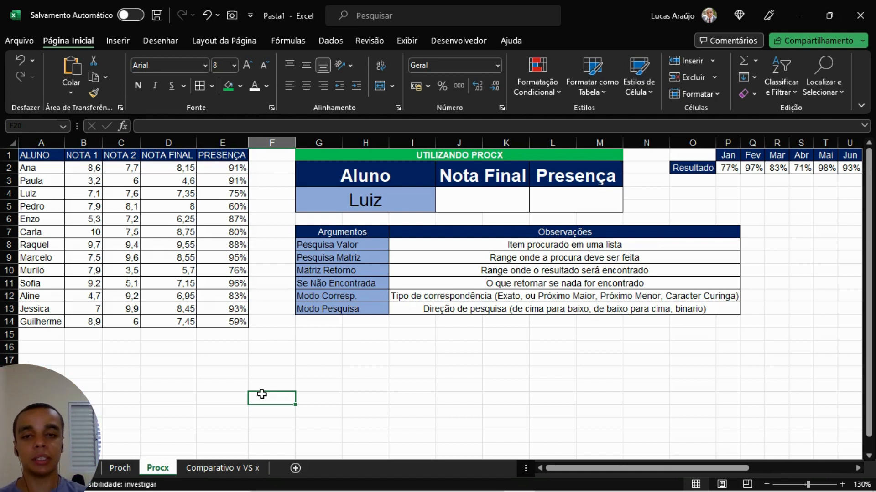
pyautogui.click(348, 262)
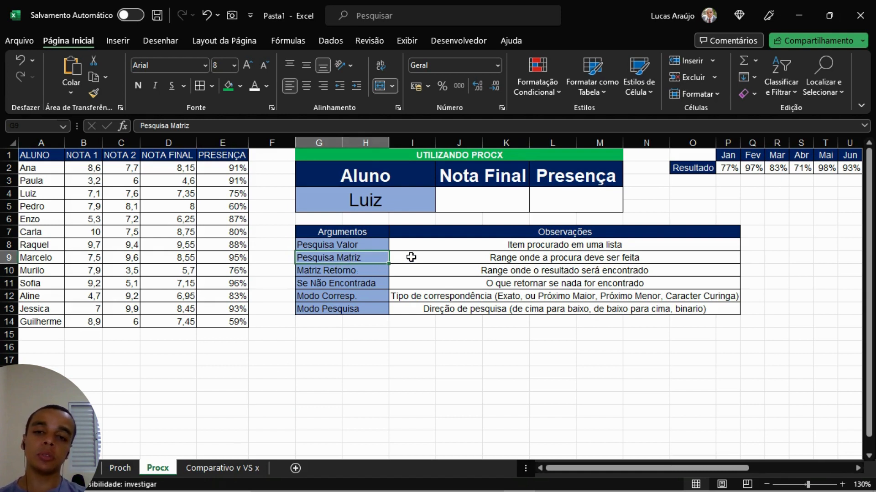
pyautogui.click(391, 201)
pyautogui.click(372, 255)
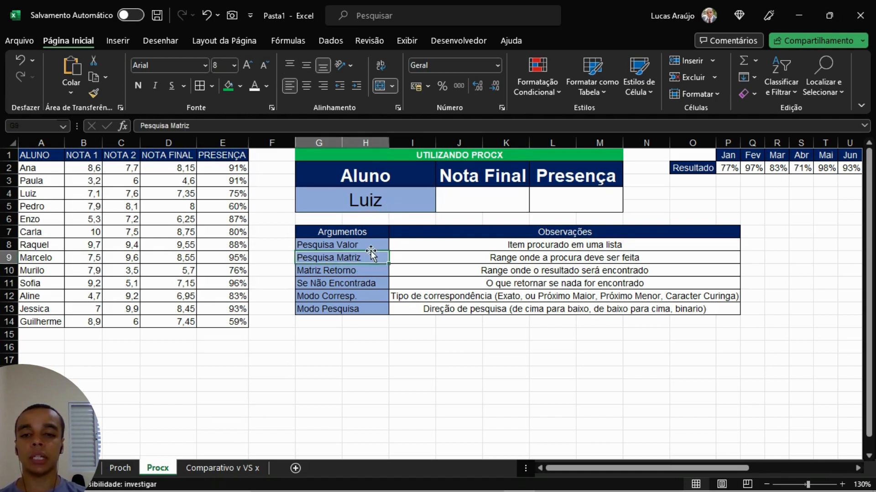
pyautogui.click(391, 205)
pyautogui.moveTo(32, 168); pyautogui.dragTo(44, 322)
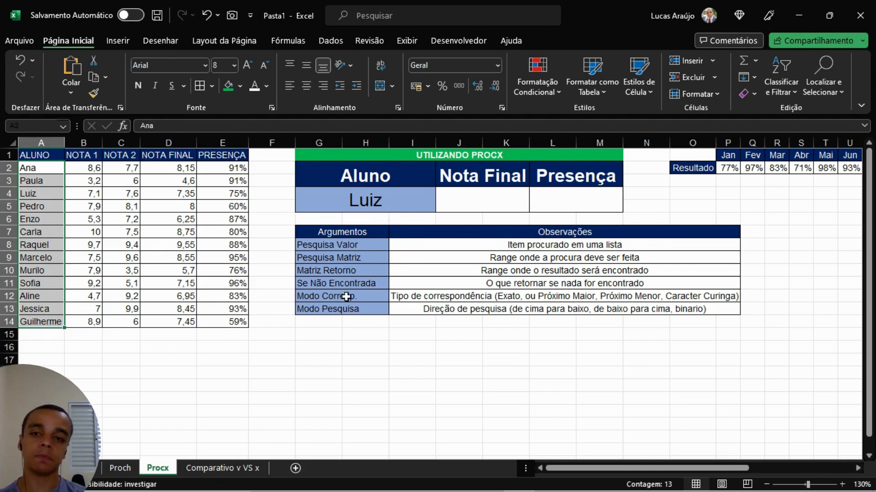
# - Examine the Matriz Retorno argument, tracing a student's row across to the NOTA FINAL values in D2:D14
pyautogui.click(369, 272)
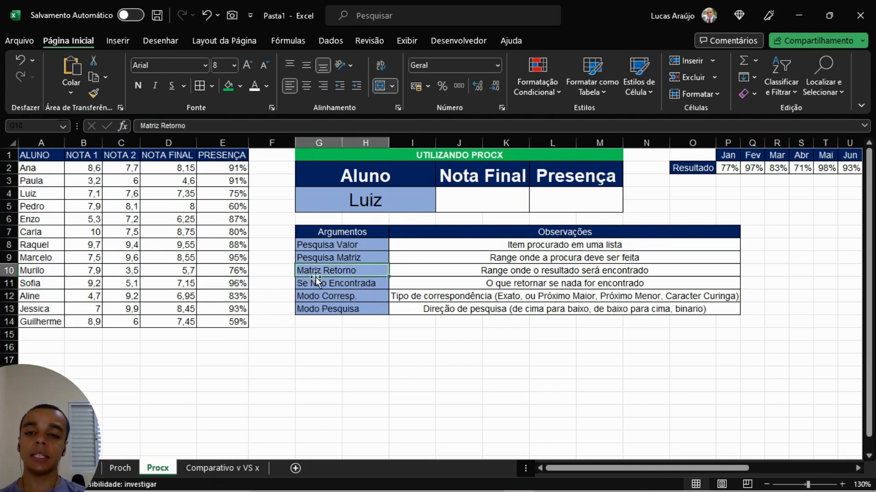
pyautogui.click(458, 271)
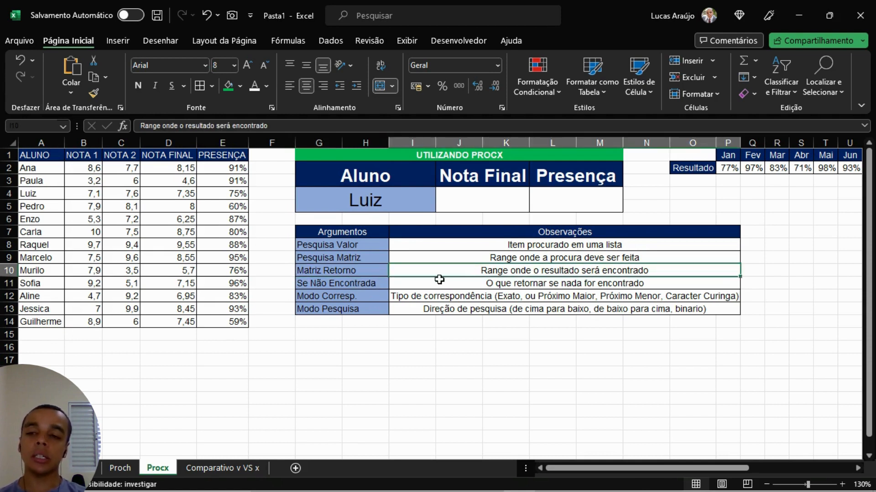
pyautogui.click(471, 205)
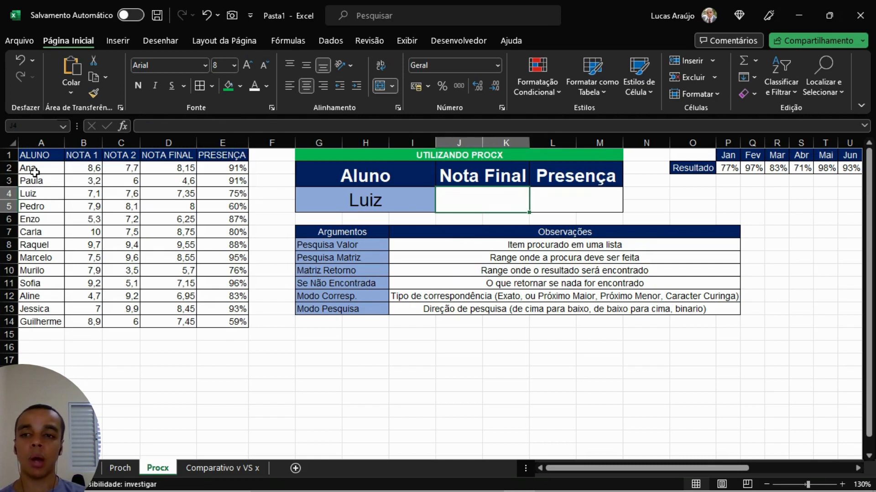
pyautogui.click(54, 177)
pyautogui.click(88, 181)
pyautogui.click(133, 181)
pyautogui.click(156, 183)
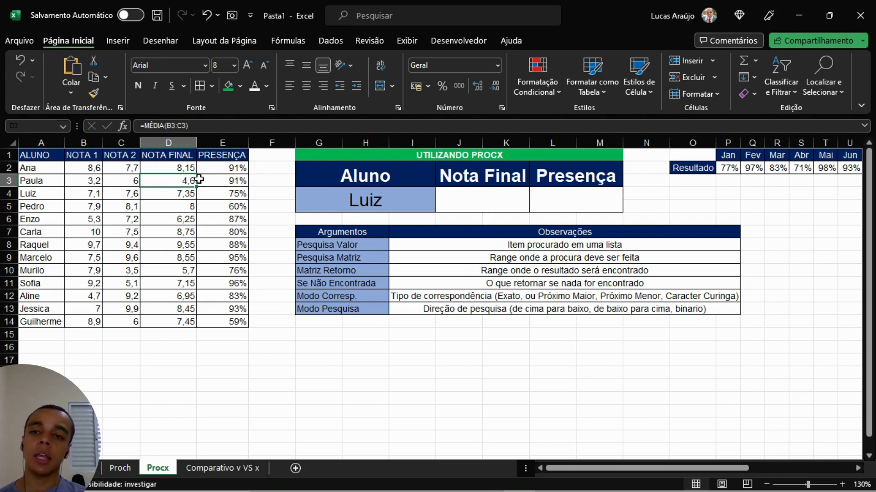
pyautogui.click(178, 172)
pyautogui.moveTo(178, 174); pyautogui.dragTo(180, 322)
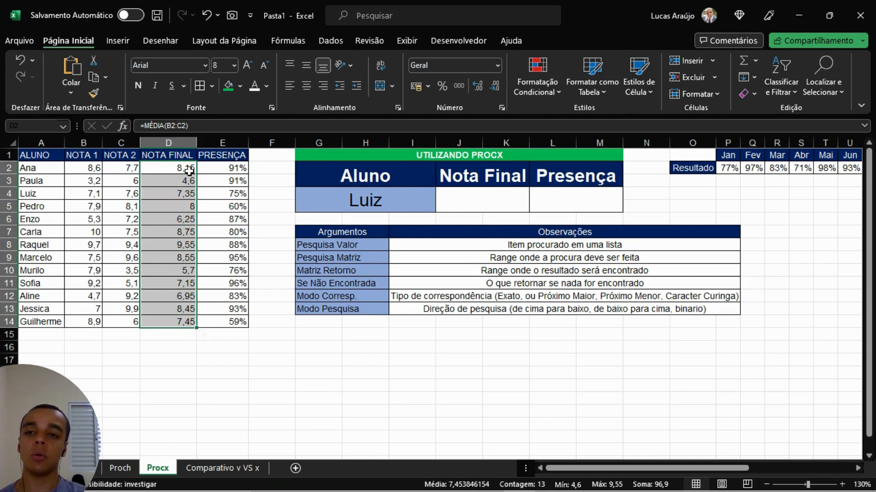
pyautogui.moveTo(181, 169); pyautogui.dragTo(183, 318)
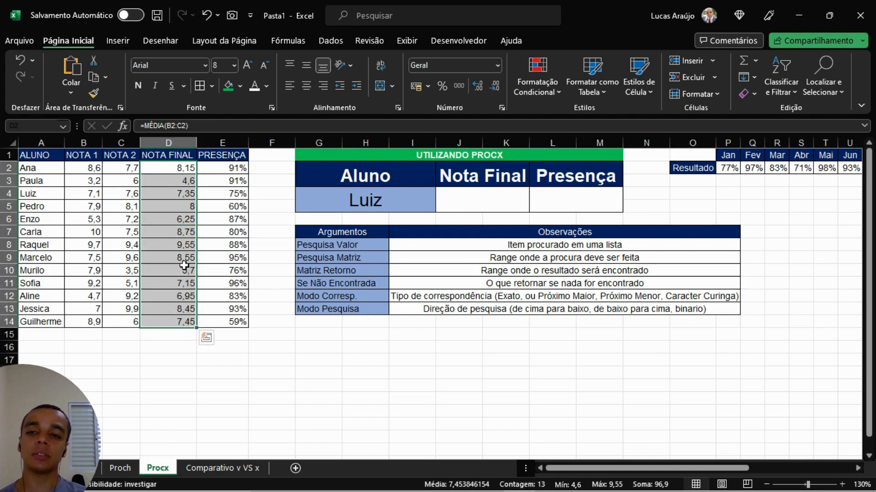
# - Examine the Se Não Encontrada argument and its description, comparing it with the Modo Corresp. and Modo Pesquisa arguments below it
pyautogui.click(367, 283)
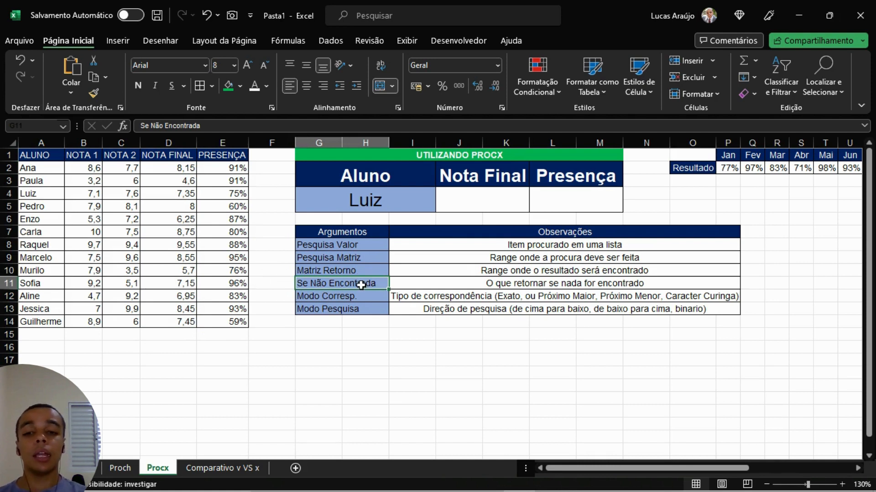
pyautogui.moveTo(362, 285); pyautogui.dragTo(360, 307)
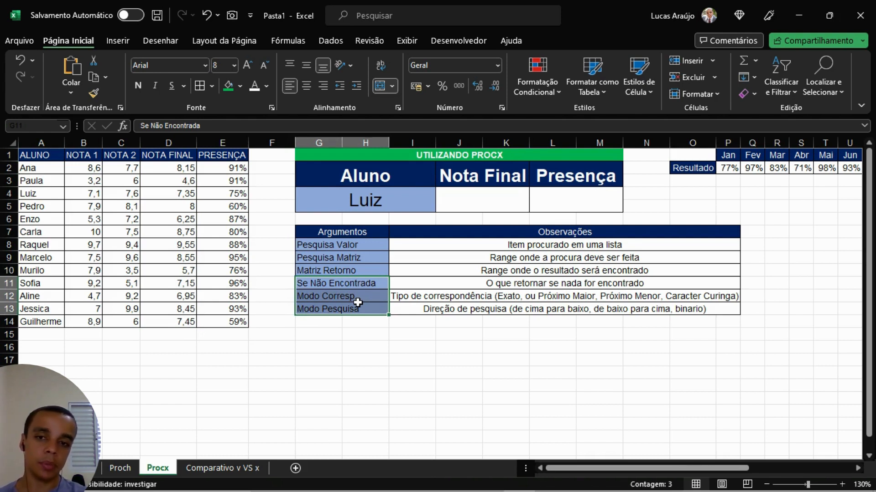
pyautogui.click(362, 286)
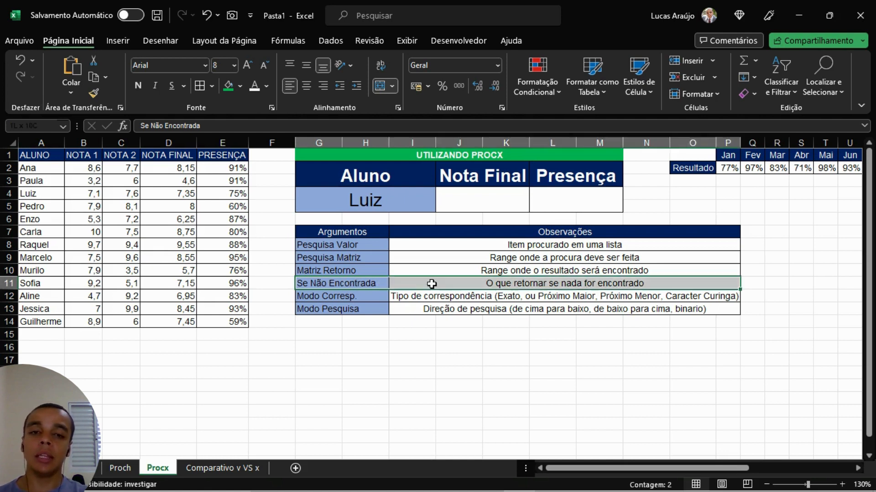
pyautogui.moveTo(330, 284); pyautogui.dragTo(433, 283)
pyautogui.click(417, 285)
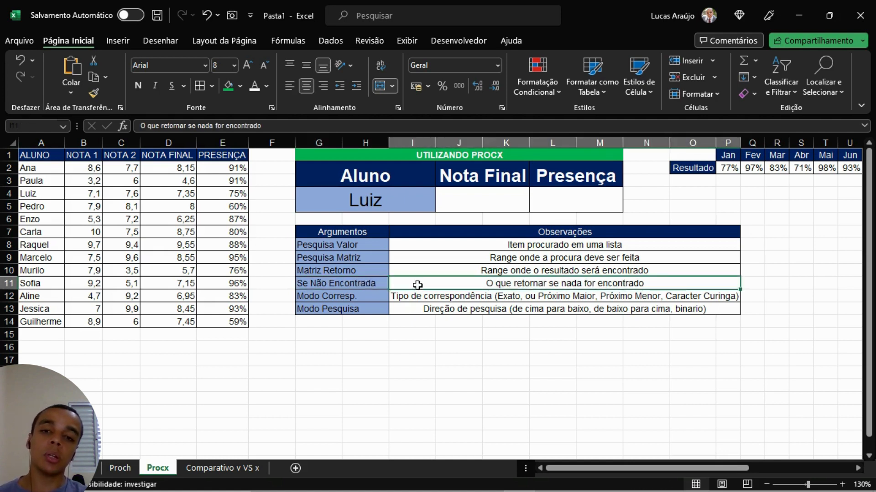
pyautogui.click(368, 285)
pyautogui.click(426, 285)
pyautogui.click(371, 285)
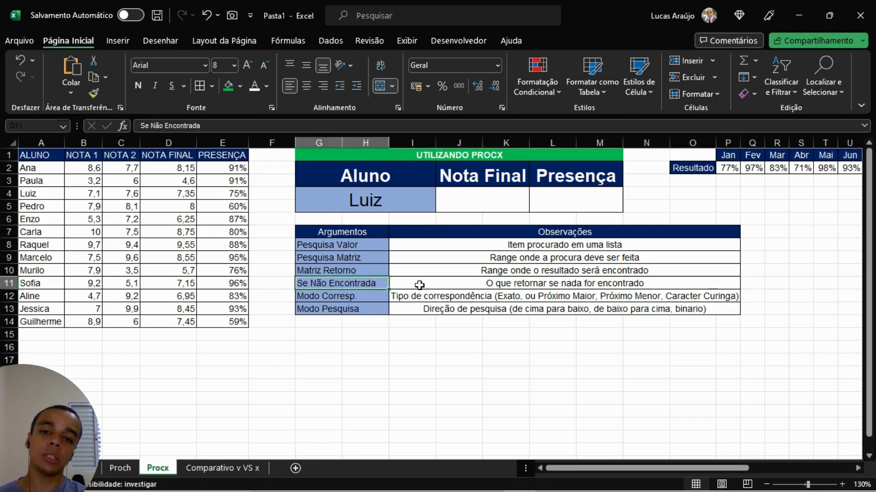
pyautogui.click(419, 285)
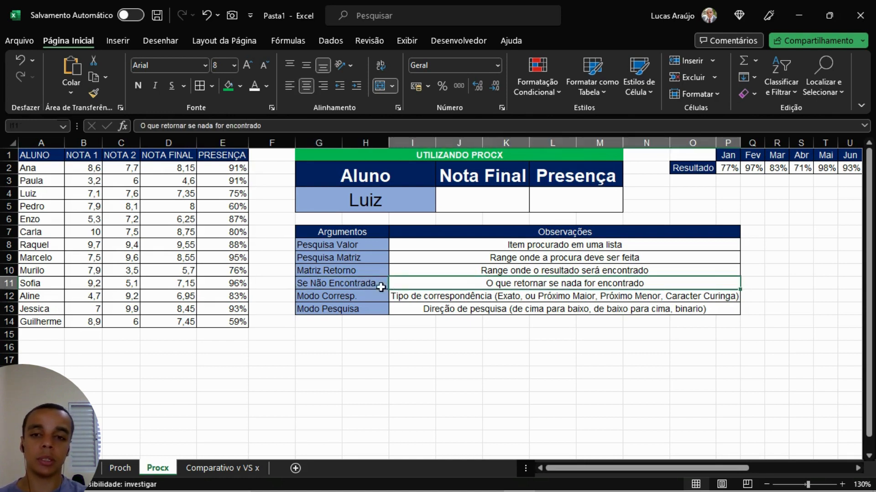
pyautogui.click(360, 283)
# - Trace the Aluno cell's lookup through the names in A2:A14 and relate it to the Se Não Encontrada argument
pyautogui.click(418, 201)
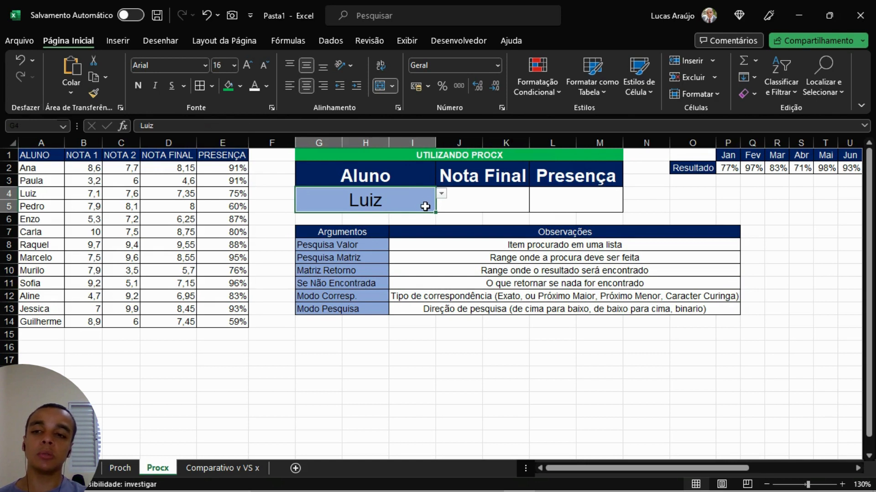
pyautogui.click(34, 172)
pyautogui.moveTo(34, 173); pyautogui.dragTo(31, 316)
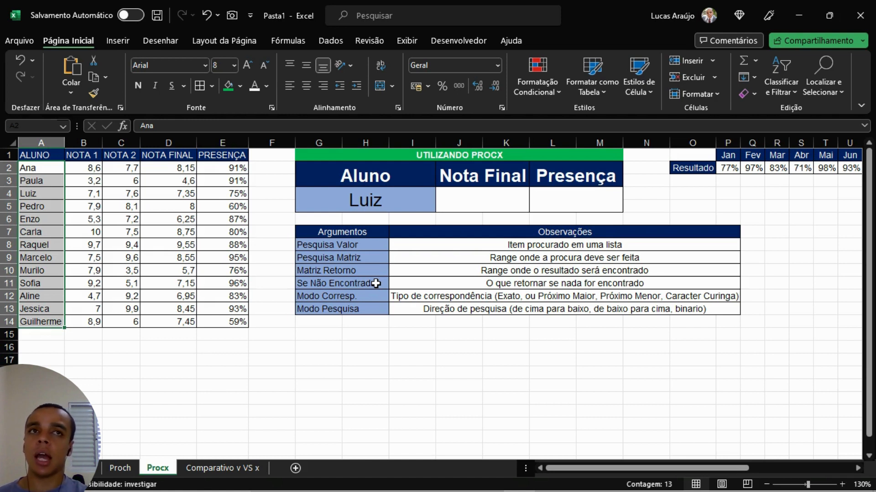
pyautogui.moveTo(53, 171); pyautogui.dragTo(54, 327)
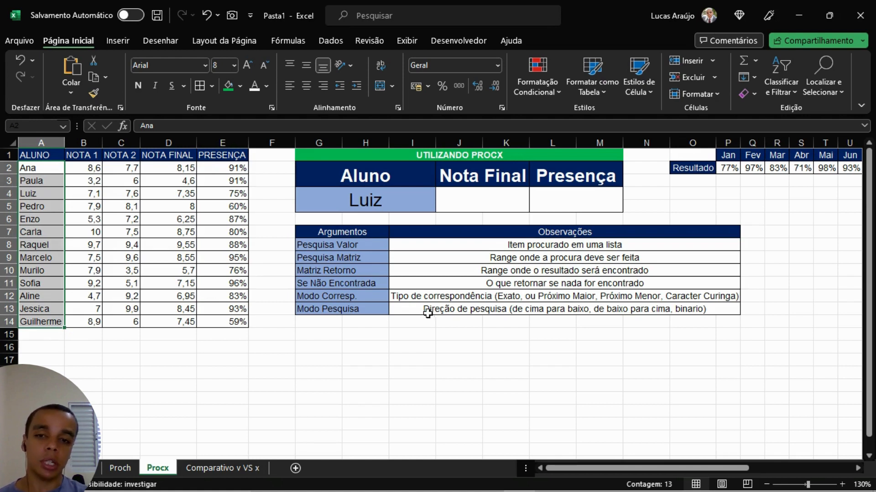
pyautogui.moveTo(365, 283); pyautogui.dragTo(467, 286)
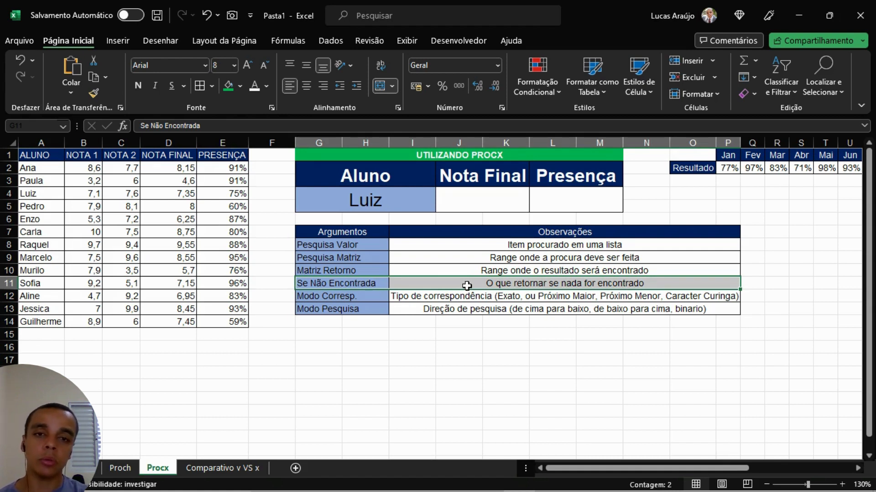
# - Examine the Modo Corresp. and Modo Pesquisa arguments, tracing the search direction through the student names from A2 downward
pyautogui.click(349, 296)
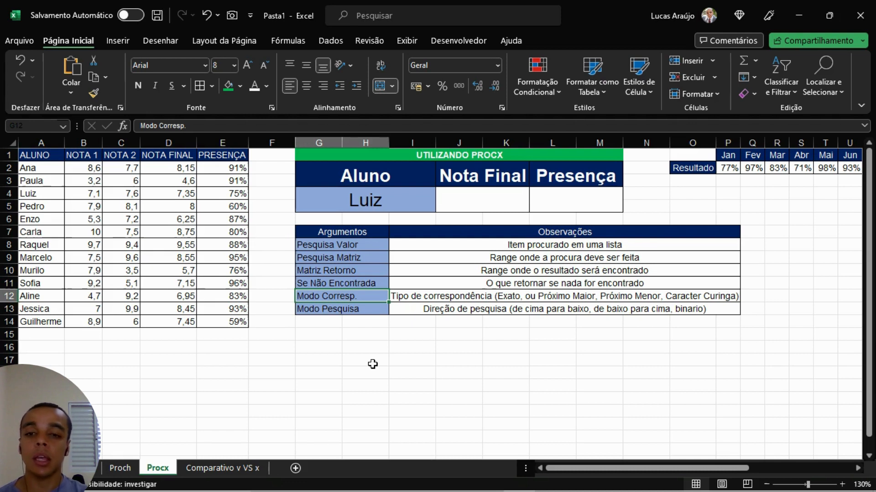
pyautogui.click(367, 310)
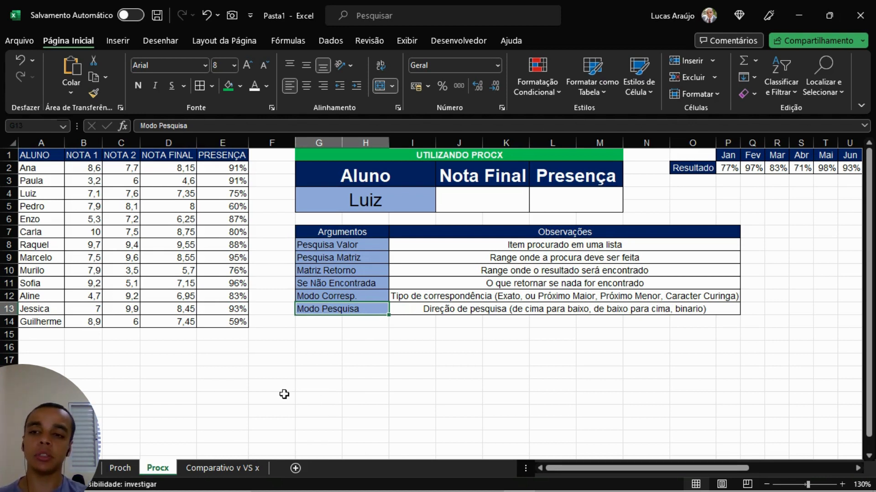
pyautogui.click(48, 173)
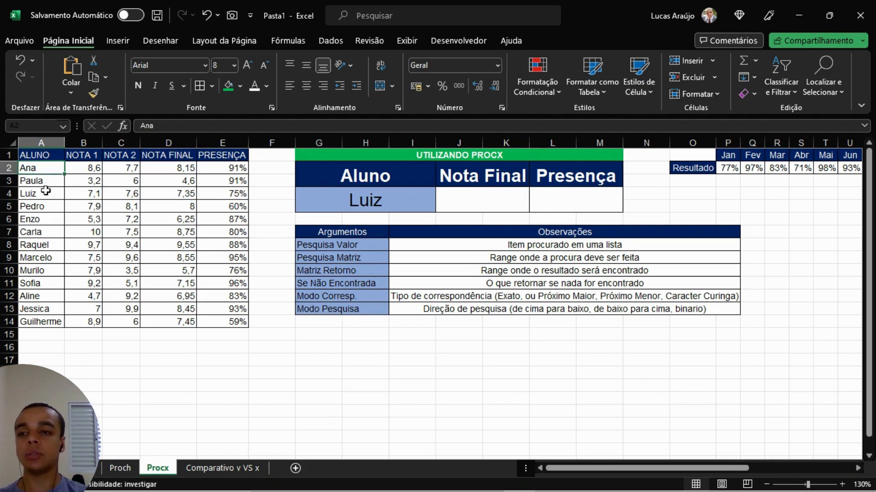
pyautogui.click(41, 234)
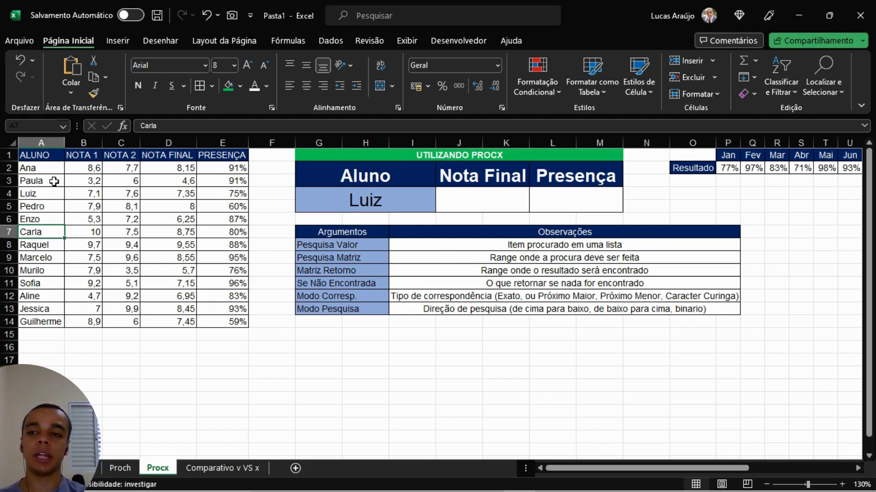
pyautogui.click(30, 167)
pyautogui.hotkey('shift', 'space')
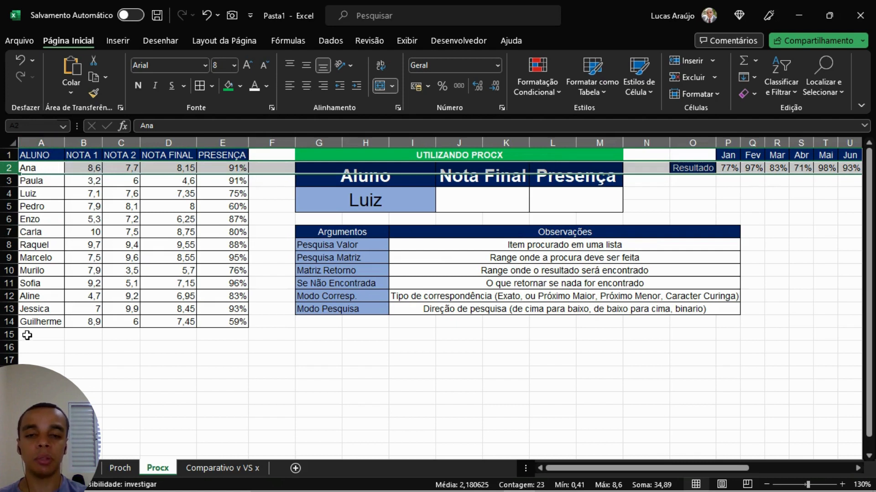
pyautogui.click(38, 234)
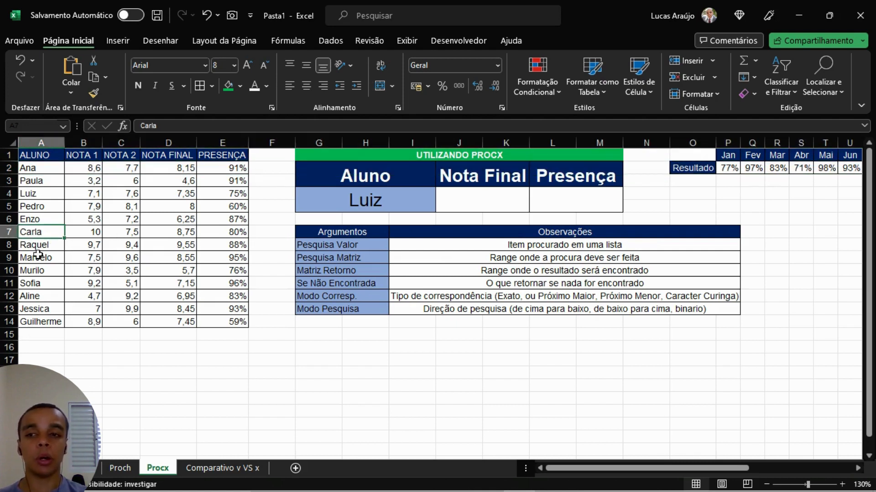
pyautogui.click(565, 310)
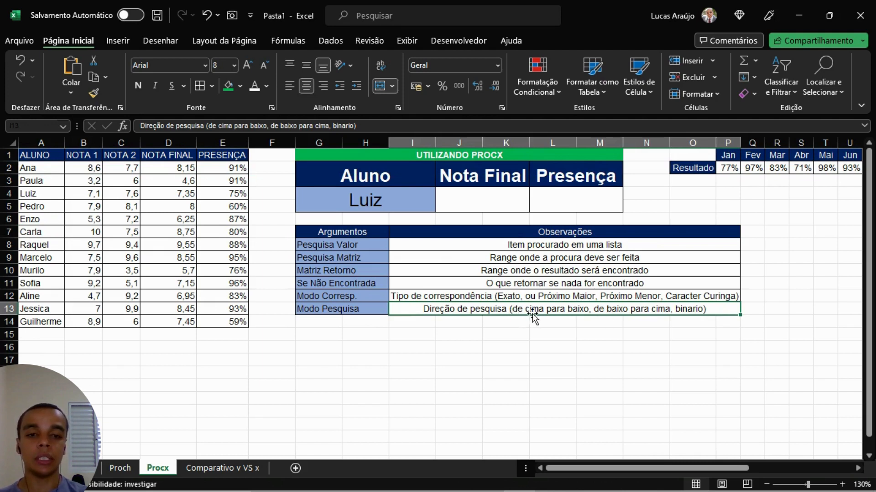
pyautogui.click(55, 170)
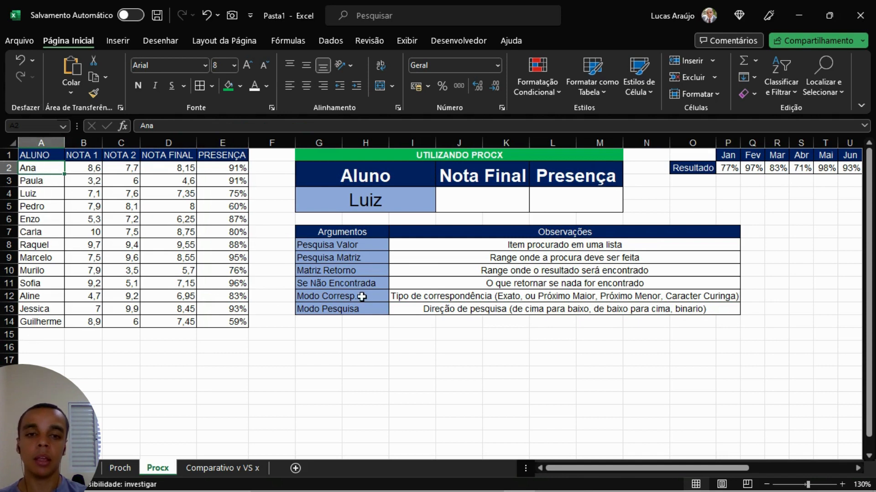
pyautogui.click(42, 324)
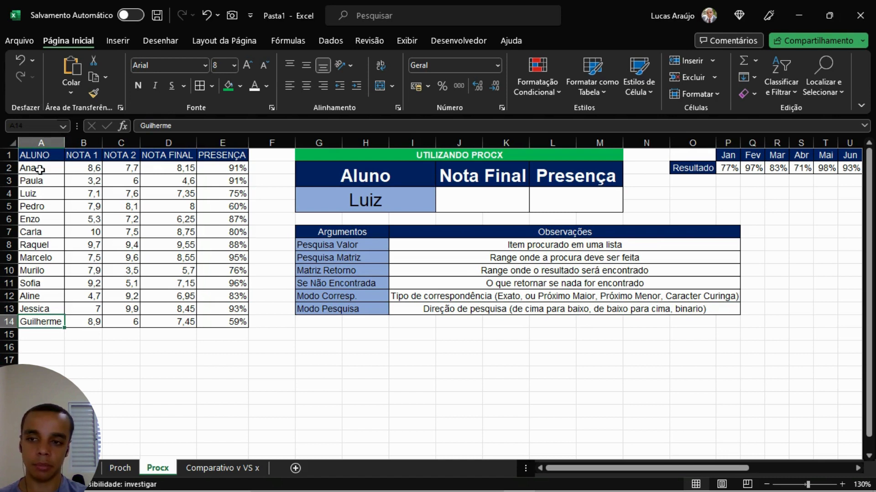
pyautogui.click(35, 253)
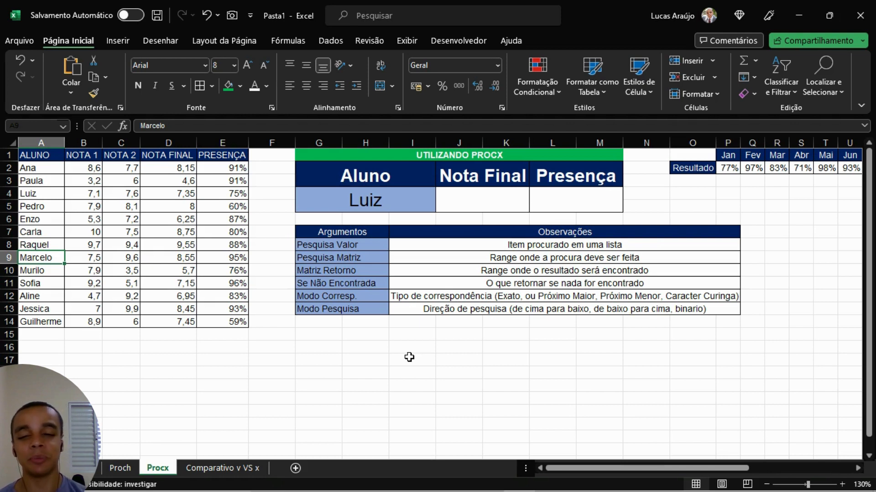
pyautogui.moveTo(369, 249); pyautogui.dragTo(376, 337)
pyautogui.click(382, 373)
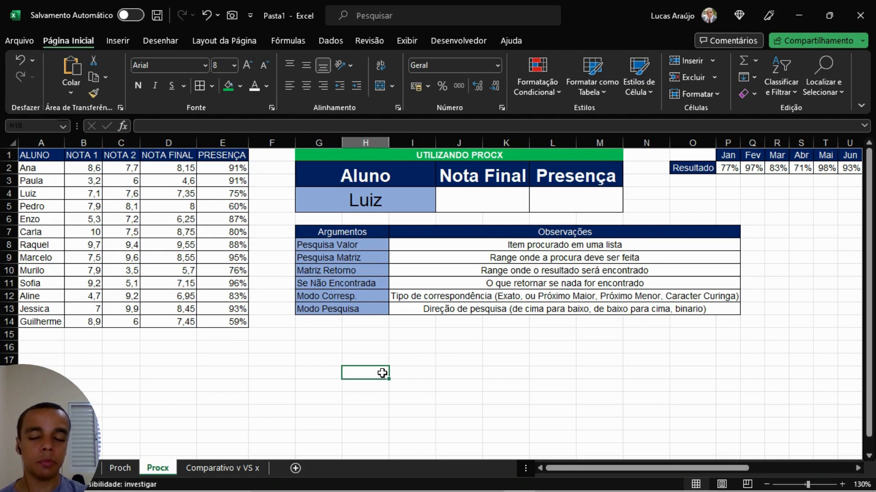
# - Begin a PROCX formula in the result cell under Nota Final with lookup value G4 and lookup range A2:A14
pyautogui.click(491, 207)
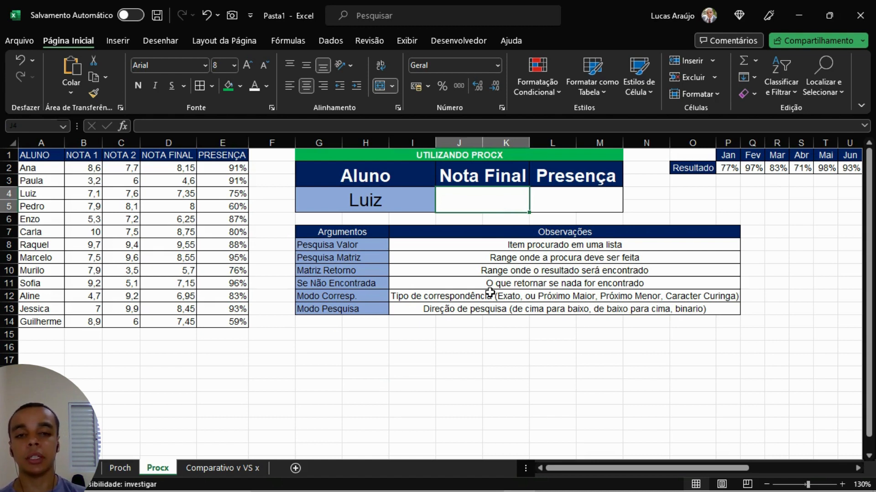
pyautogui.write('=')
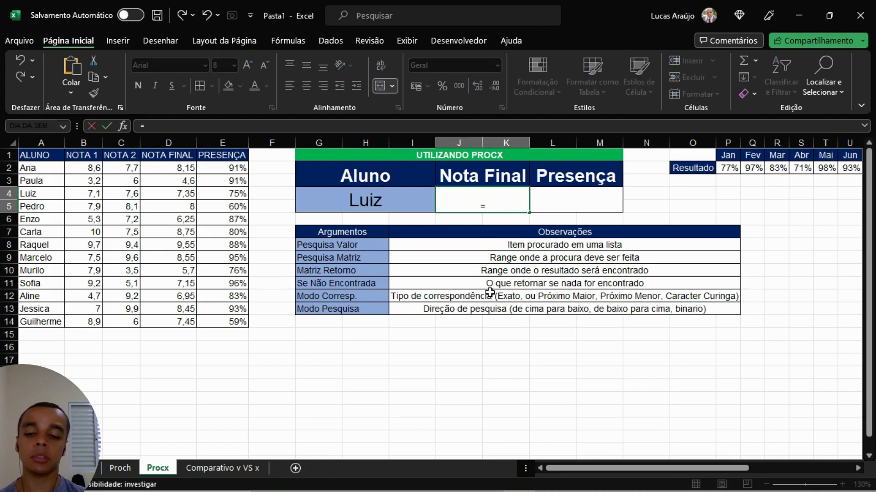
pyautogui.write('PRO')
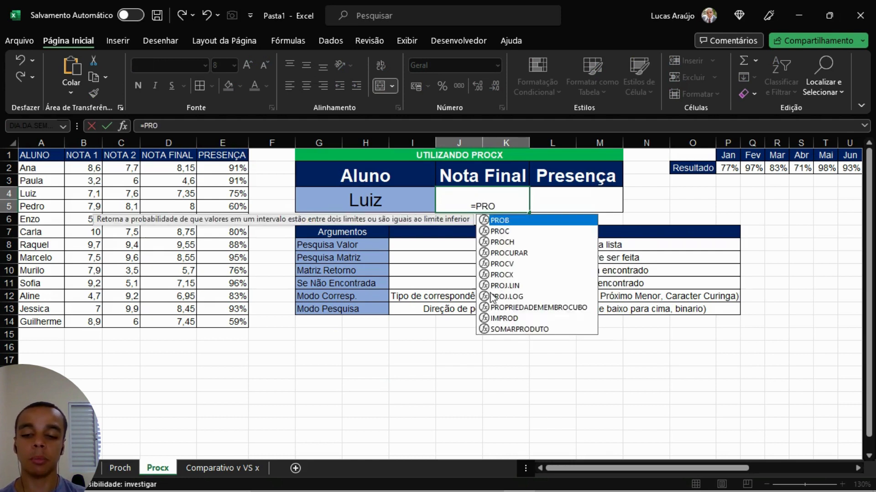
pyautogui.write('CX(')
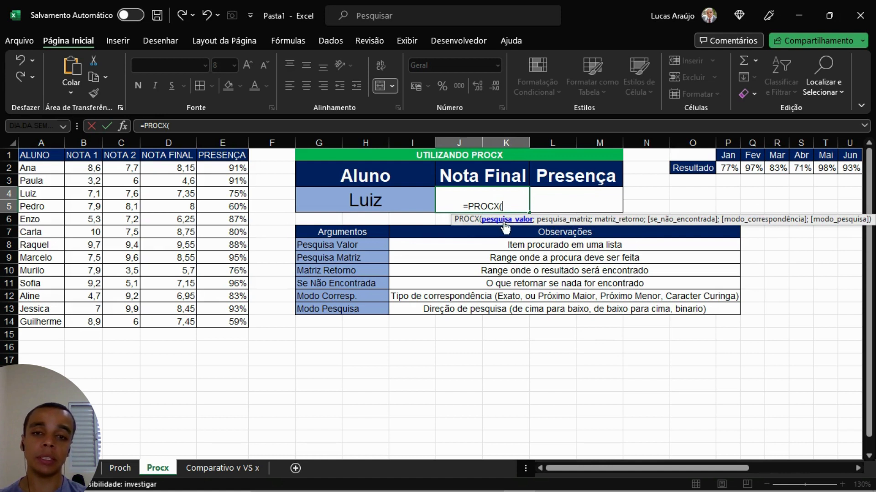
pyautogui.click(389, 202)
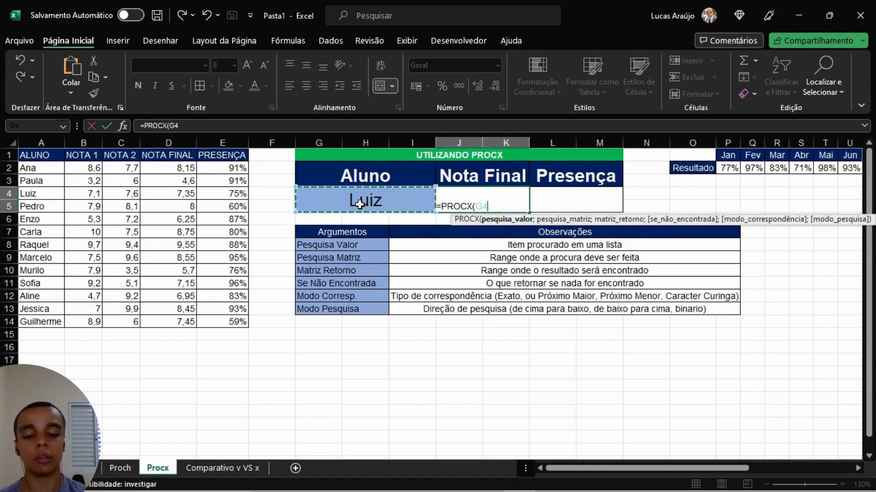
pyautogui.write(';')
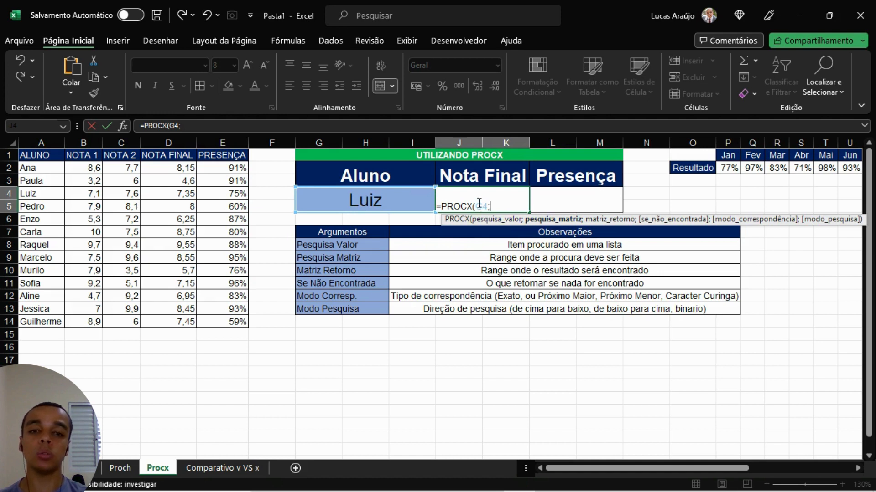
pyautogui.moveTo(54, 168); pyautogui.dragTo(53, 324)
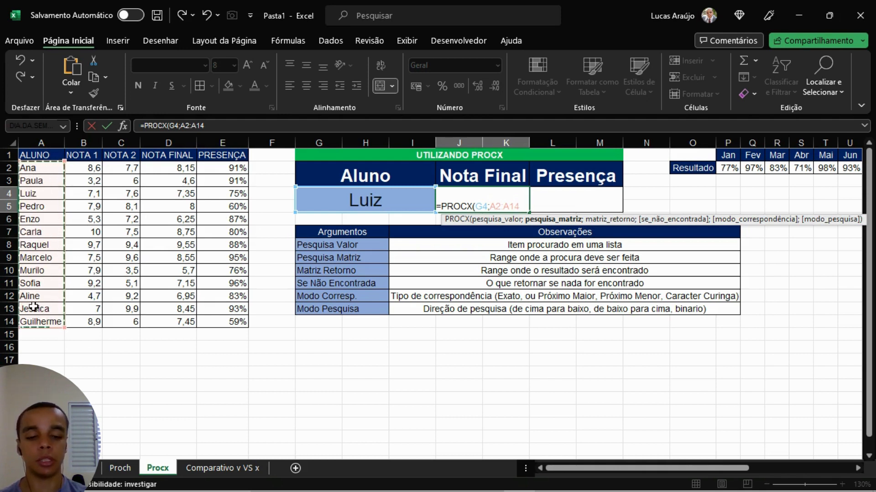
pyautogui.write(';')
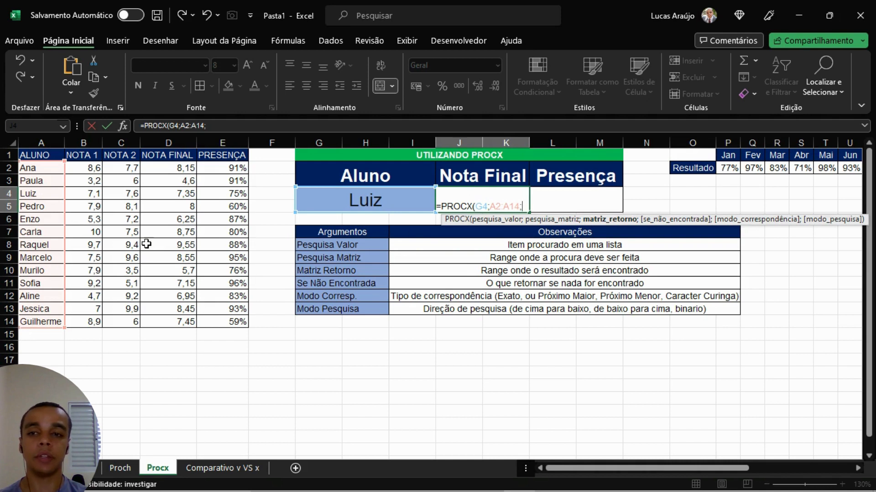
# - Complete the PROCX formula with return range D2:D14, empty text if not found, match mode 0 and search mode 1
pyautogui.click(186, 170)
pyautogui.moveTo(186, 170); pyautogui.dragTo(185, 322)
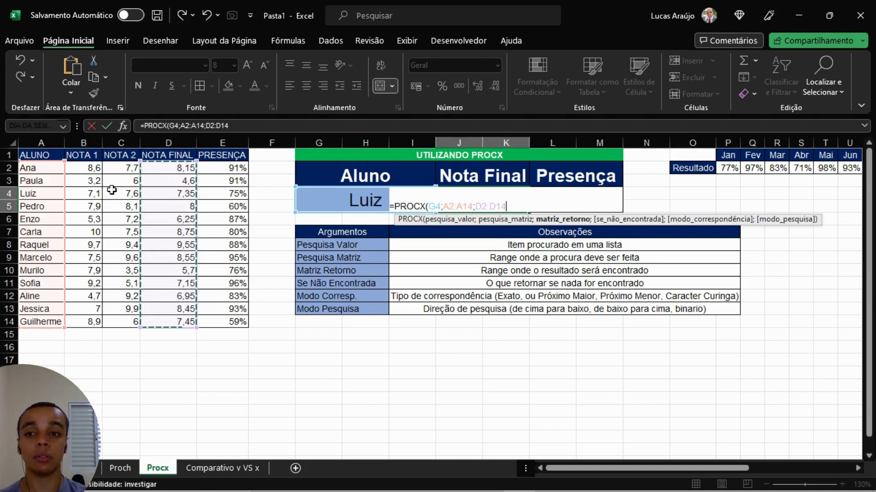
pyautogui.write(';')
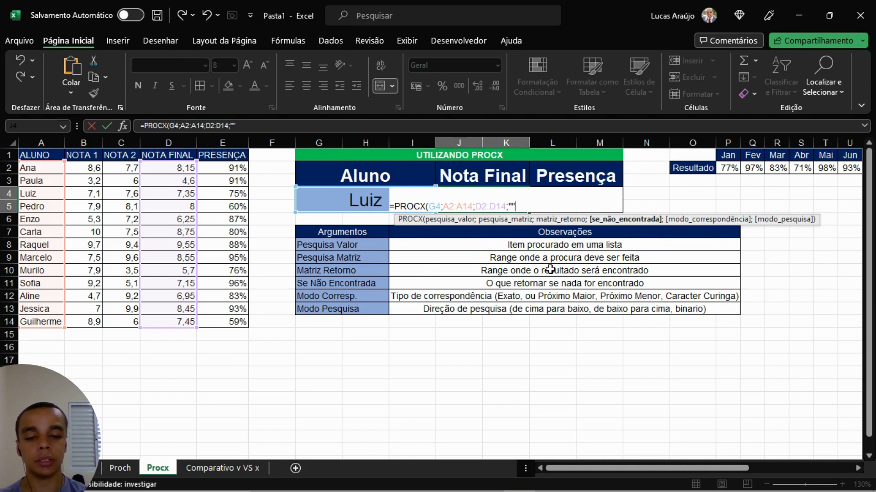
pyautogui.write(';0')
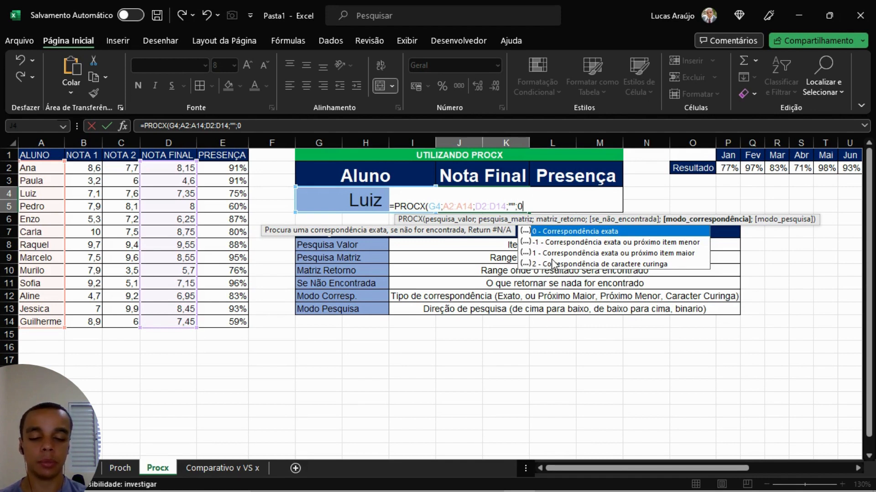
pyautogui.write(';')
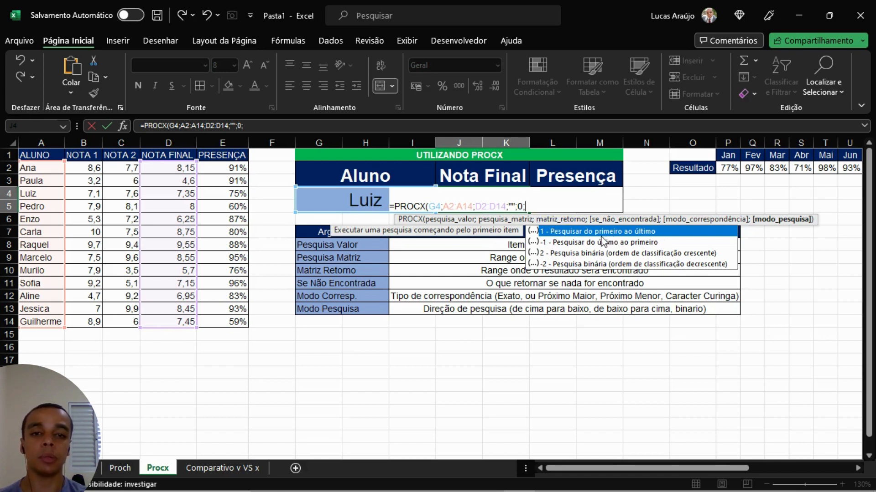
pyautogui.write(')')
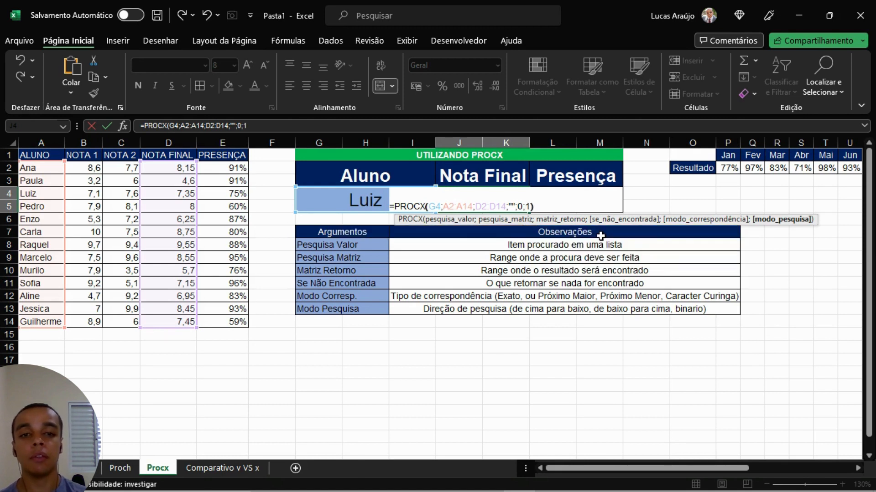
pyautogui.press('Return')
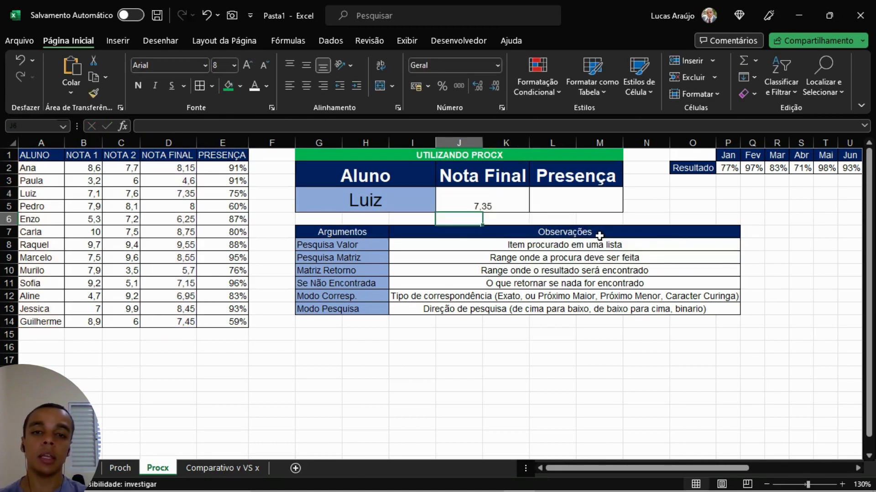
# - Middle-align the result cell under Nota Final vertically and set its font size to 16
pyautogui.click(502, 206)
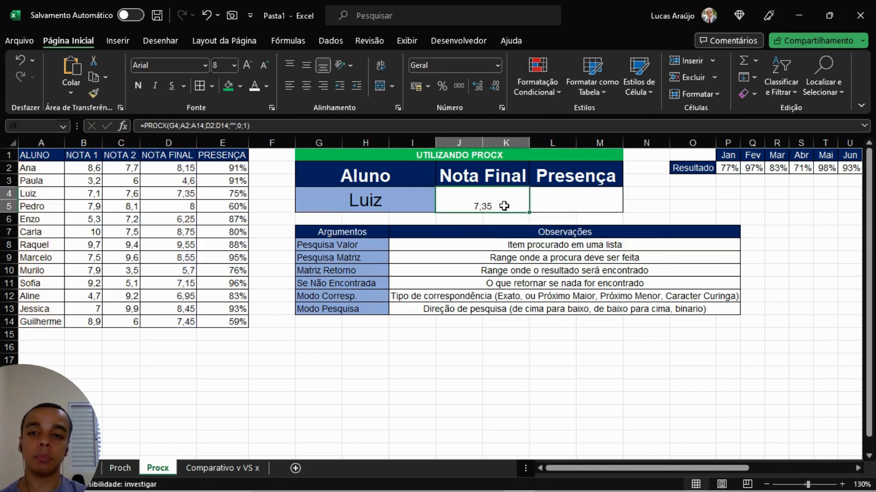
pyautogui.click(306, 65)
pyautogui.click(219, 66)
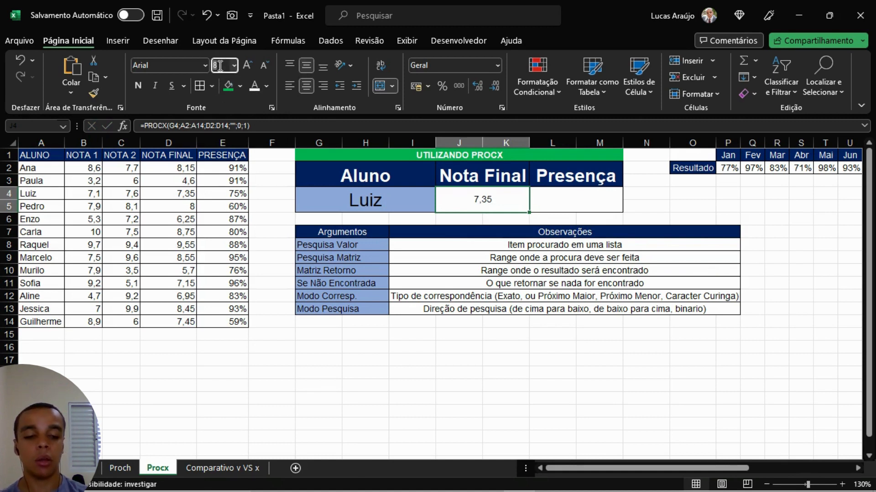
pyautogui.write('20')
pyautogui.press('Return')
# - Middle-align the empty cell under Presença vertically and set its font size to 16
pyautogui.click(595, 196)
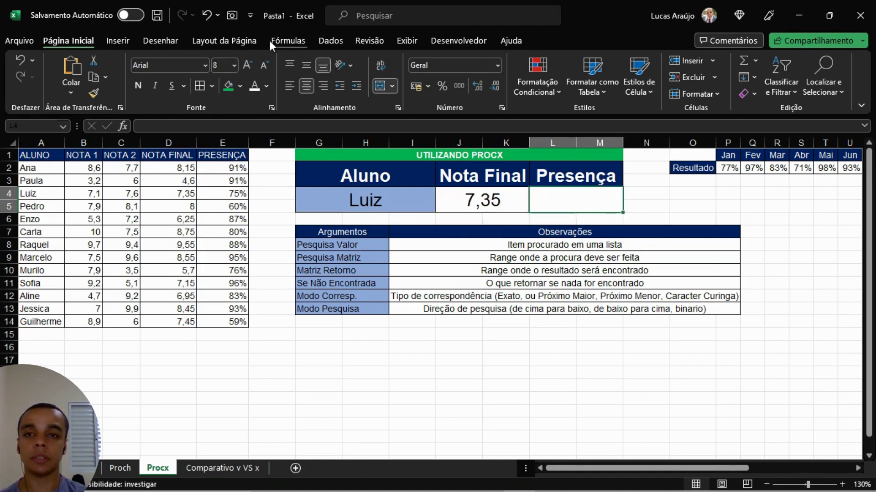
pyautogui.click(306, 65)
pyautogui.click(217, 66)
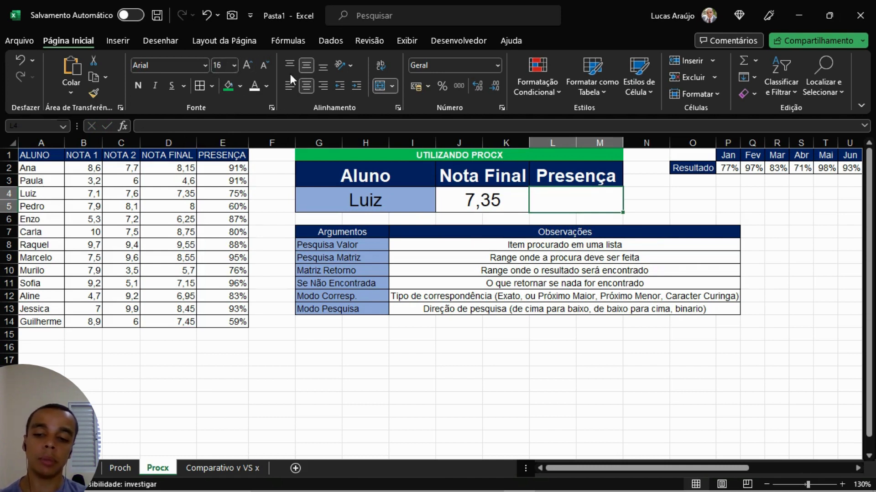
# - Compare the Nota Final lookup result with the selected student's row in the grades table
pyautogui.click(456, 201)
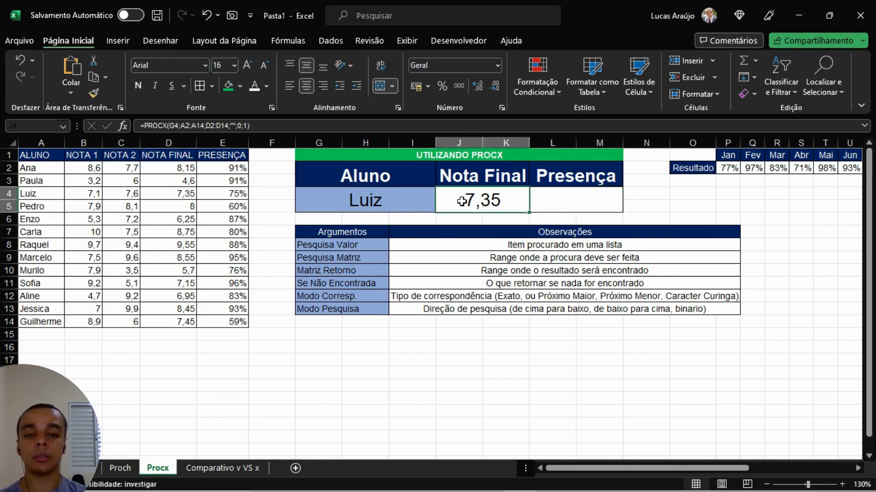
pyautogui.click(315, 206)
pyautogui.click(30, 195)
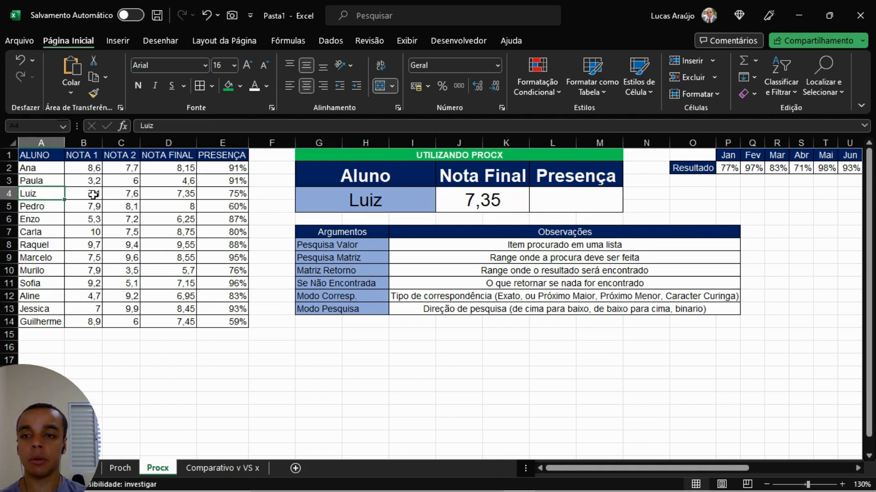
pyautogui.keyDown('shift'); pyautogui.click(165, 197); pyautogui.keyUp('shift')
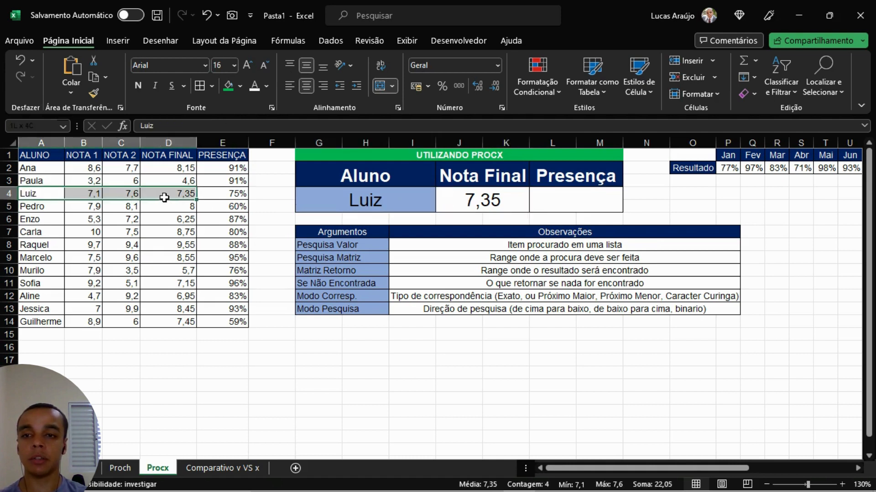
pyautogui.click(481, 204)
# - Change the selected Aluno to the student listed in row 6 and check the returned Nota Final against the table
pyautogui.click(391, 193)
pyautogui.click(441, 194)
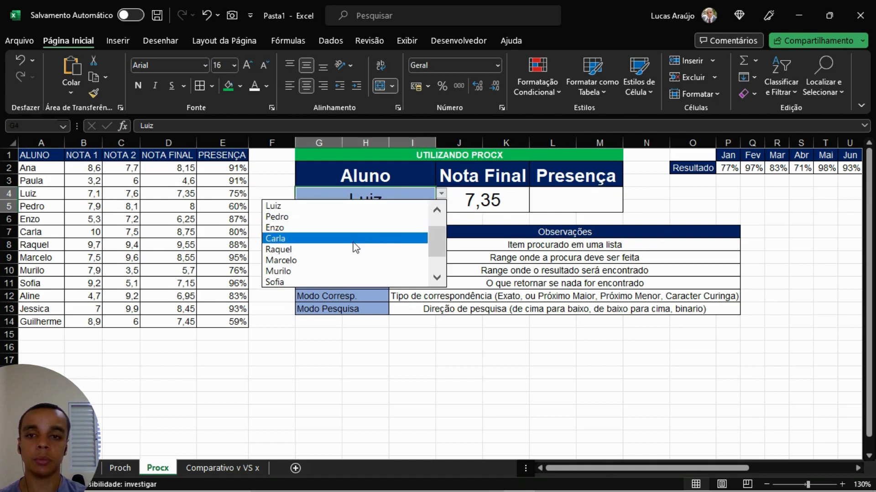
pyautogui.click(352, 228)
pyautogui.click(473, 208)
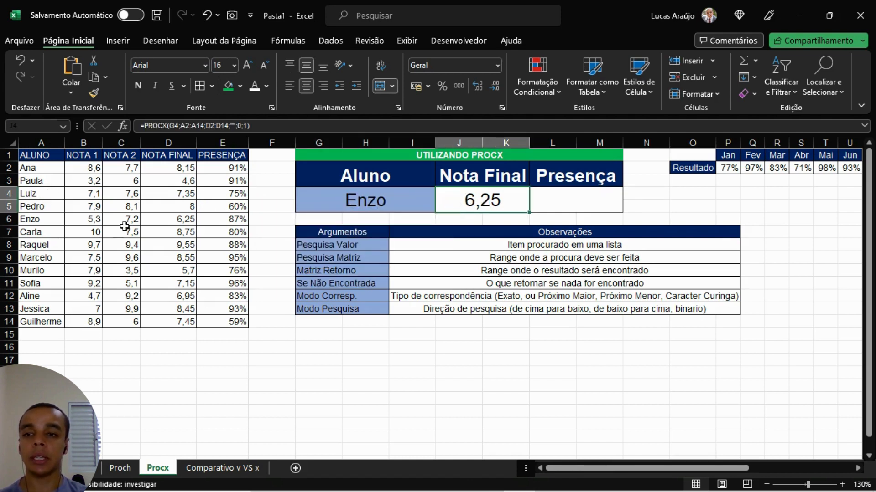
pyautogui.click(171, 220)
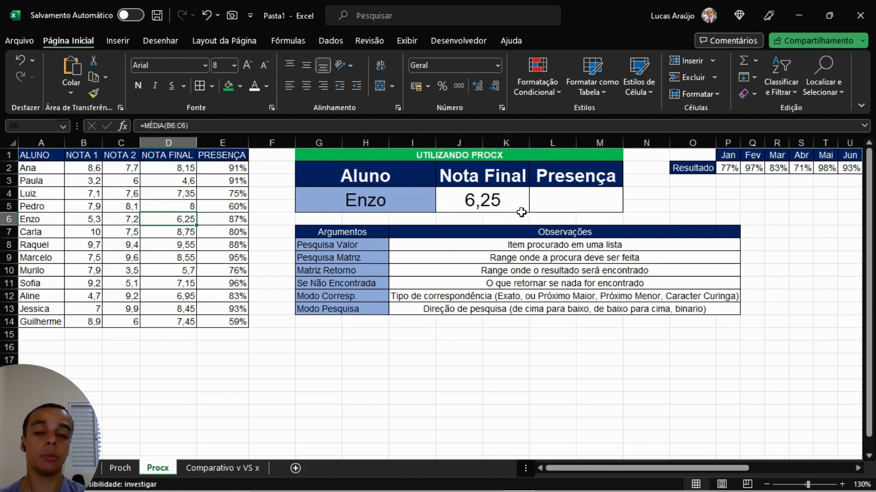
pyautogui.click(507, 205)
# - Start a PROCX formula in the cell under Presença with lookup value G4, search array A2:A14 and return array E2:E14
pyautogui.click(586, 207)
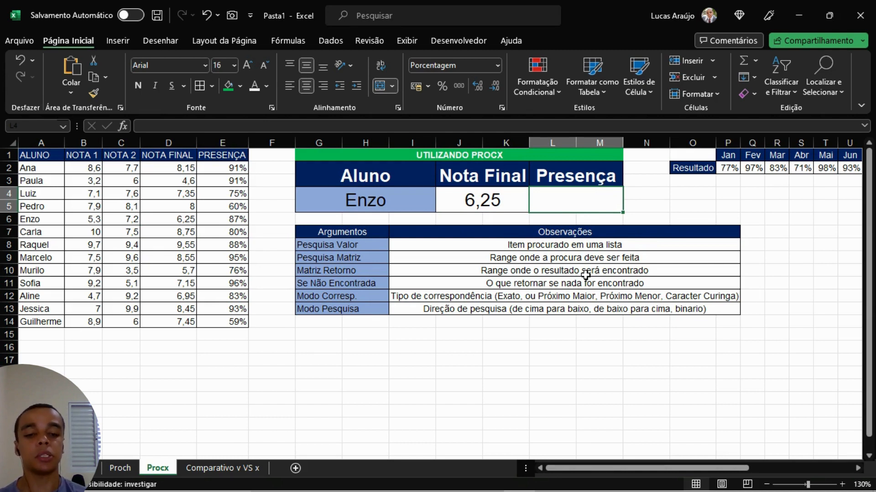
pyautogui.write('=PR')
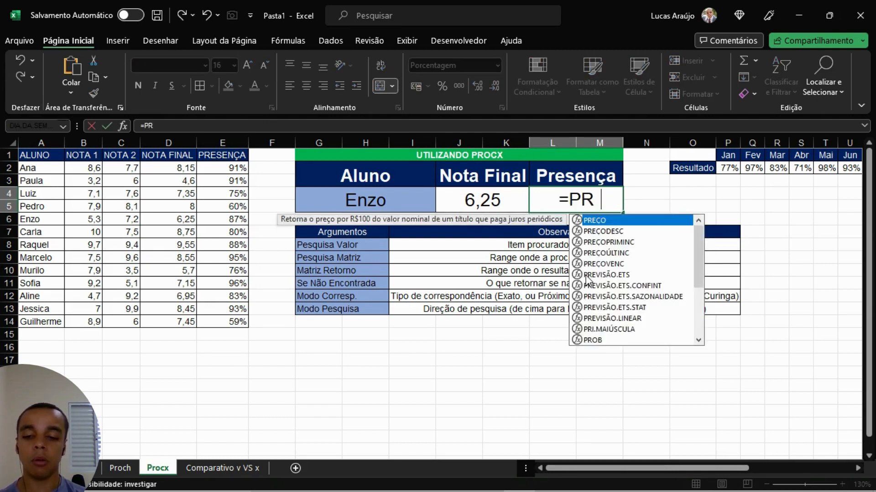
pyautogui.write('OCX')
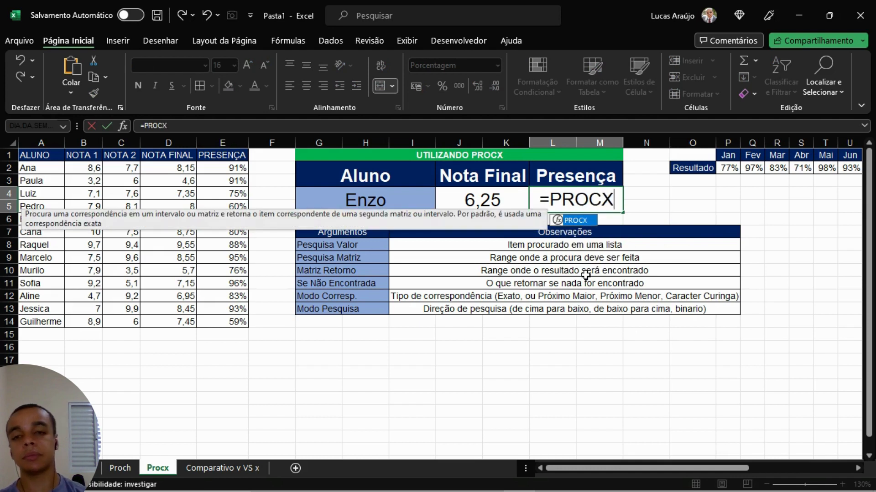
pyautogui.write('(')
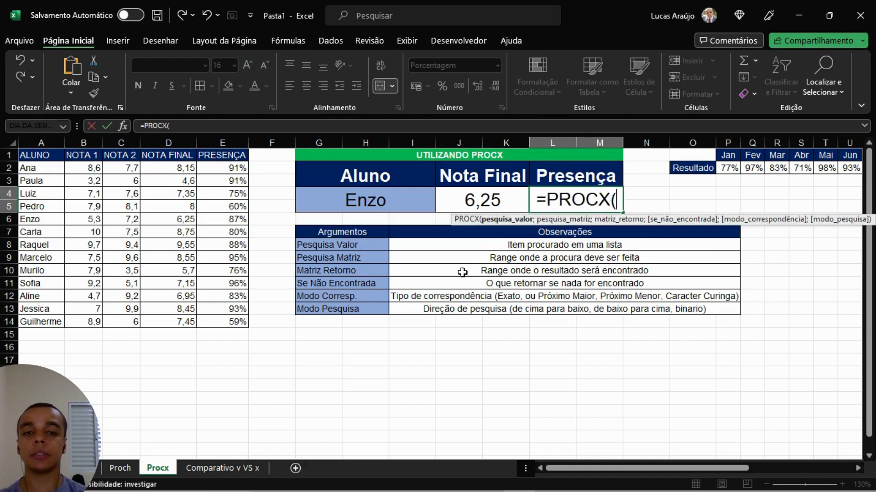
pyautogui.click(399, 201)
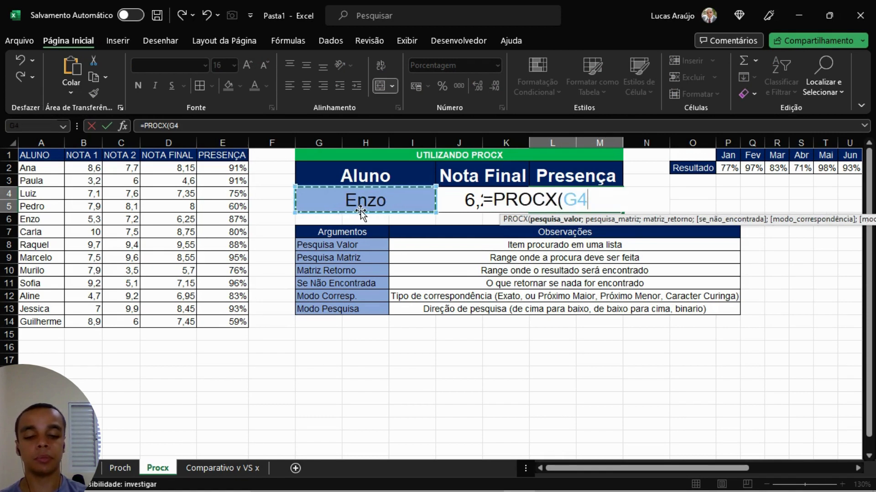
pyautogui.write(';')
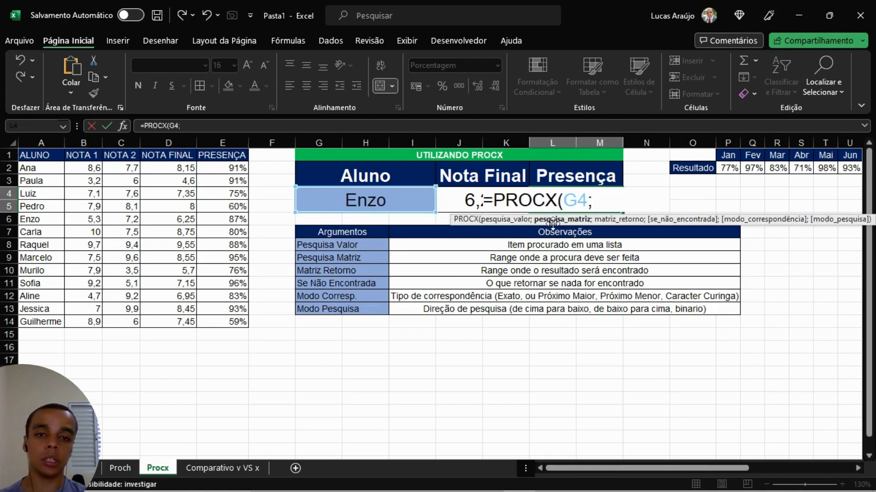
pyautogui.moveTo(42, 168); pyautogui.dragTo(41, 322)
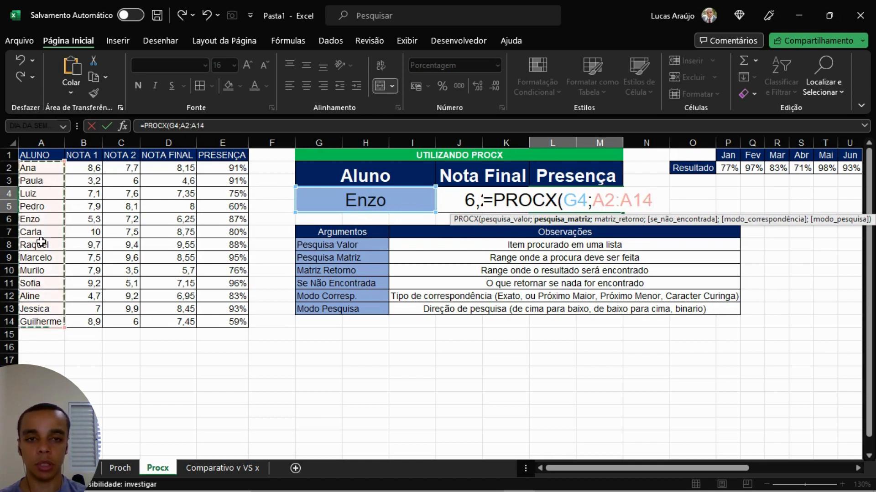
pyautogui.write(';')
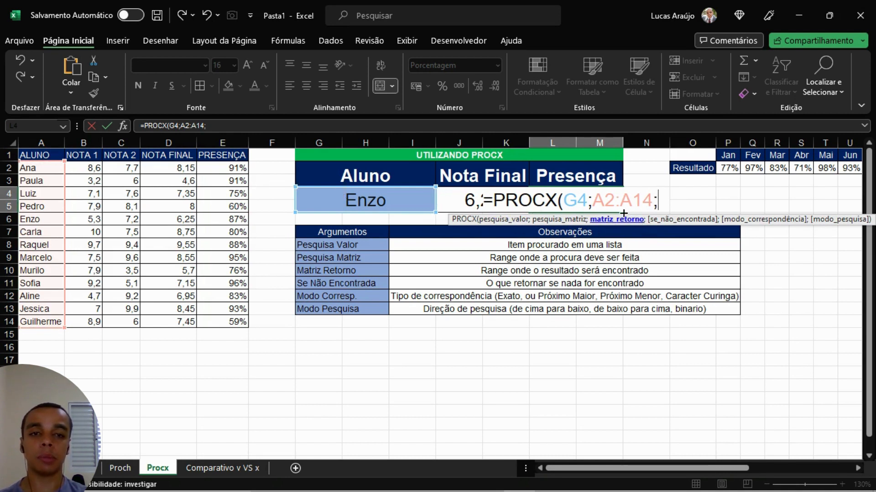
pyautogui.moveTo(214, 173); pyautogui.dragTo(220, 317)
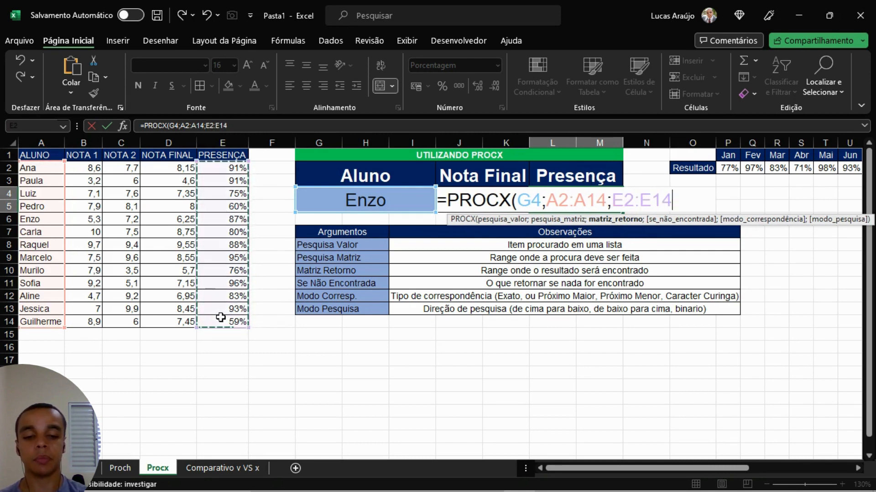
# - Complete the Presença formula with "" as the not-found result, match mode 0 (exact) and search mode 1 (first to last)
pyautogui.write(';')
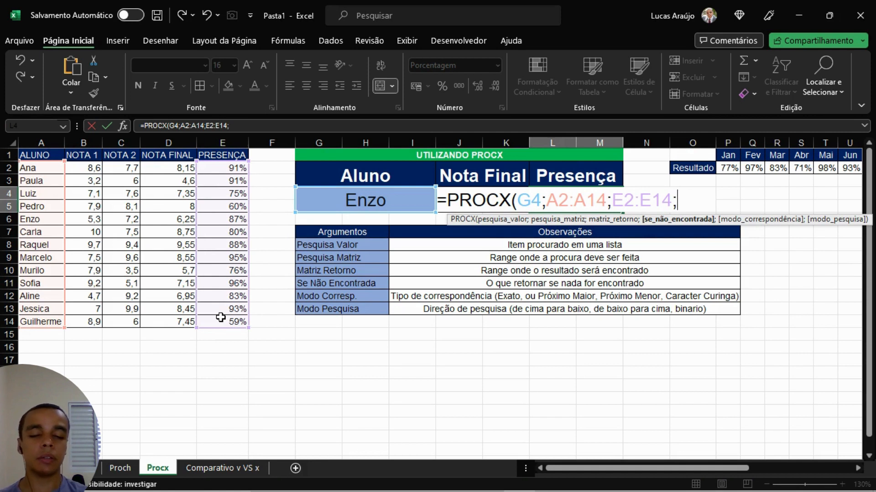
pyautogui.write('""')
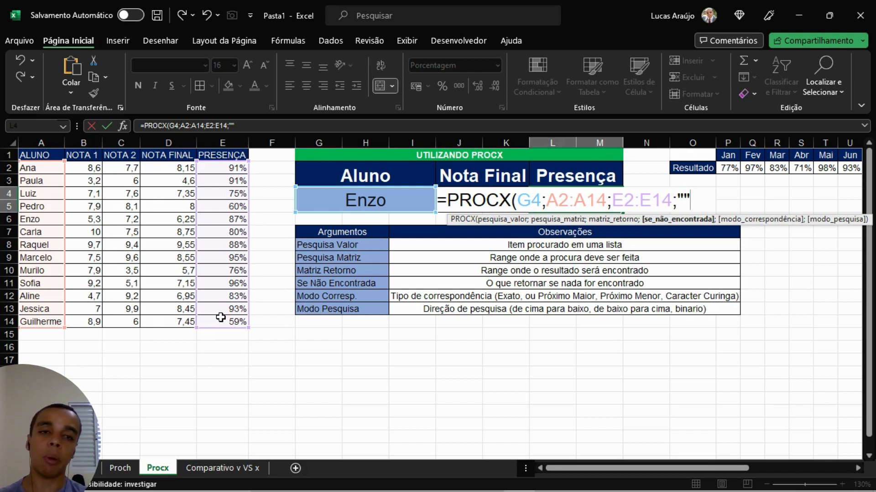
pyautogui.write(';')
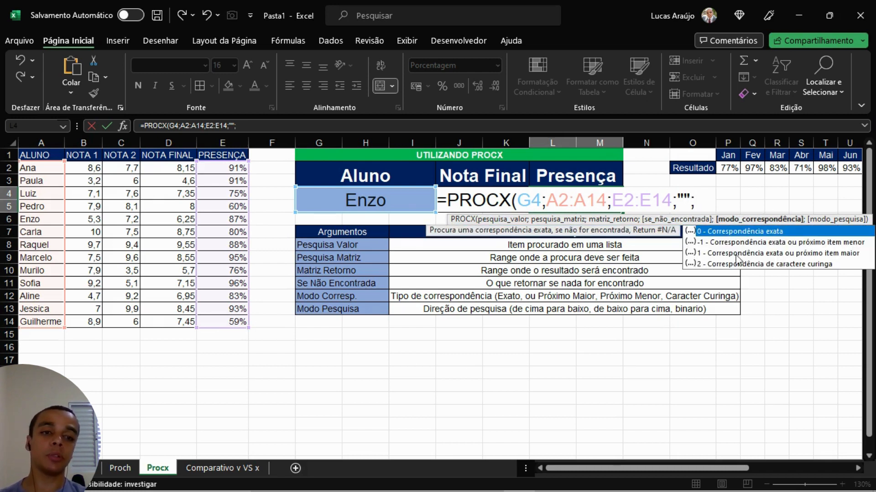
pyautogui.write('0')
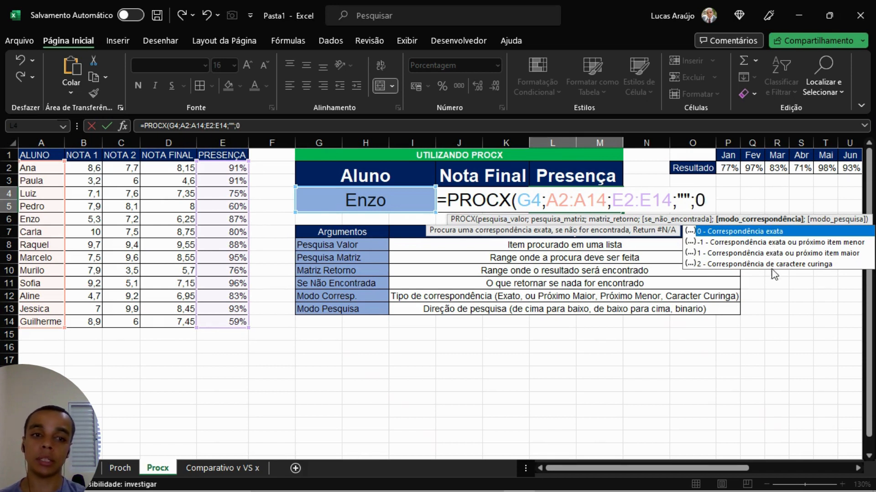
pyautogui.write(';')
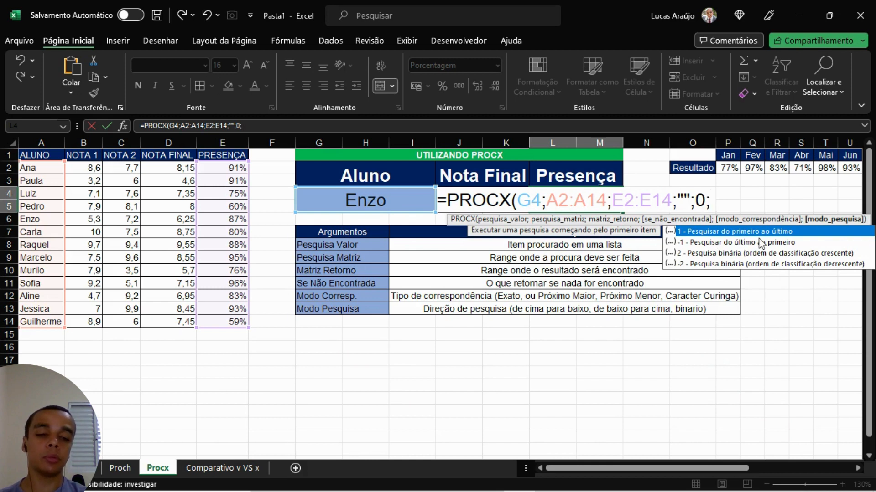
pyautogui.write('1)')
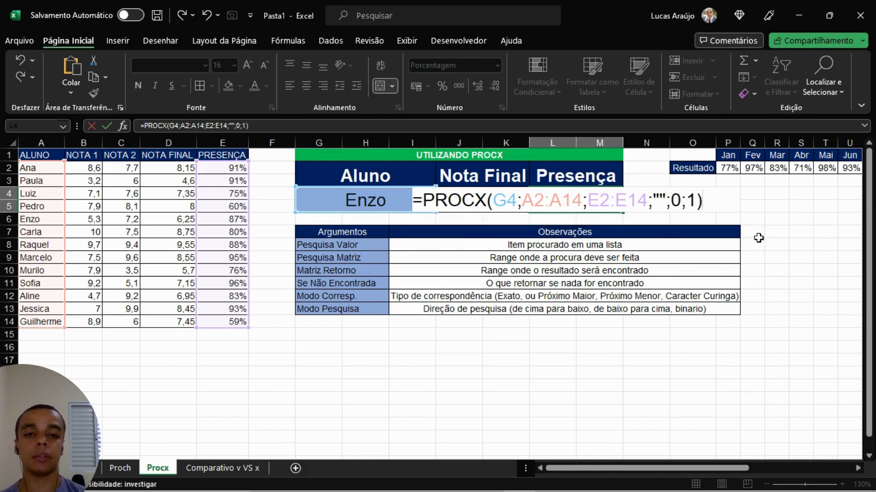
pyautogui.hotkey('ctrl', 'Return')
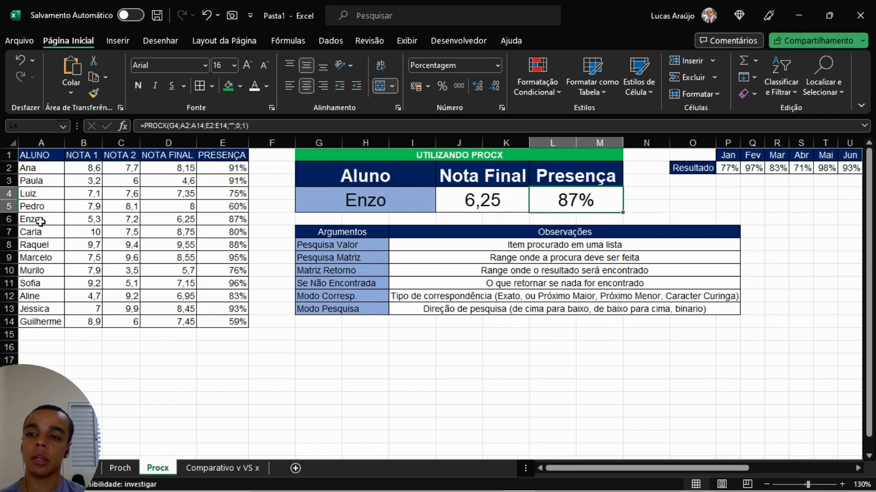
# - Check the Presença result against row 6, and change the selected Aluno to the student in row 7 to compare both results
pyautogui.moveTo(39, 219); pyautogui.dragTo(228, 221)
pyautogui.click(228, 221)
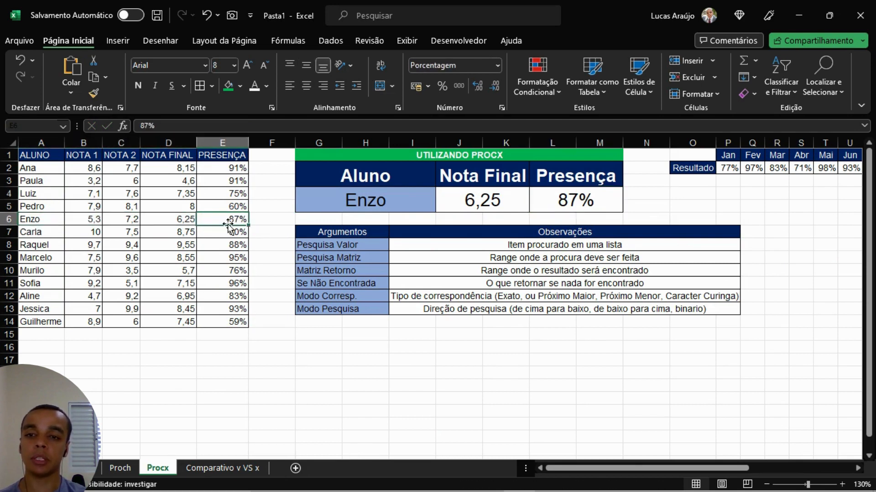
pyautogui.click(402, 205)
pyautogui.click(440, 194)
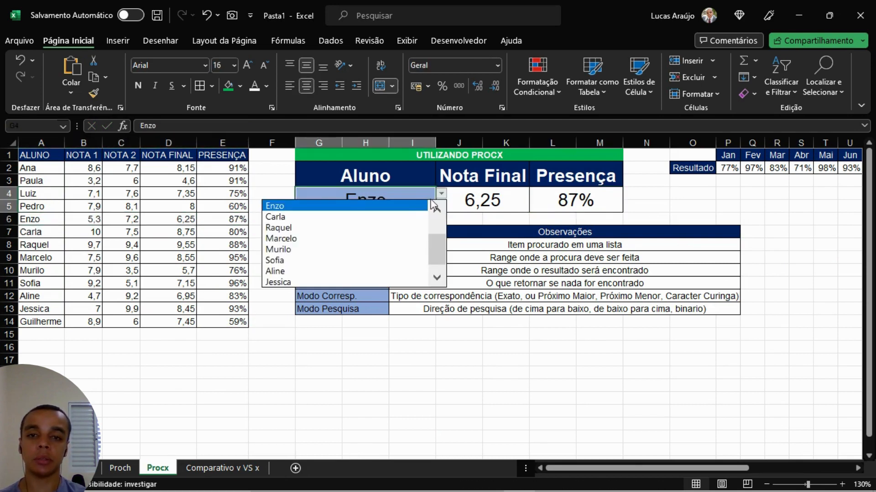
pyautogui.click(361, 218)
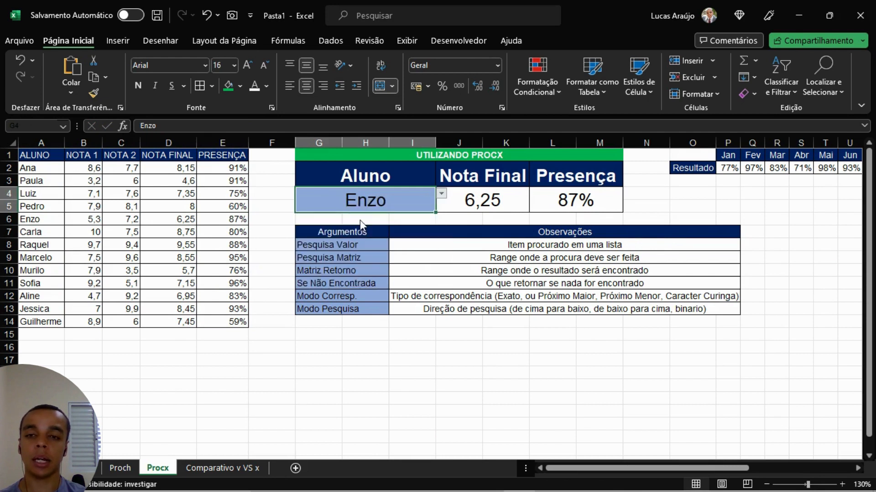
pyautogui.click(48, 235)
pyautogui.click(228, 233)
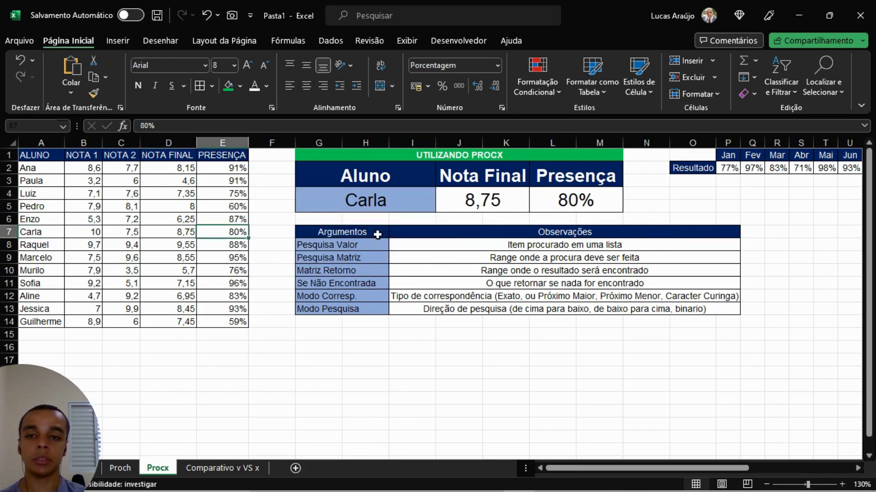
pyautogui.click(182, 236)
pyautogui.click(475, 200)
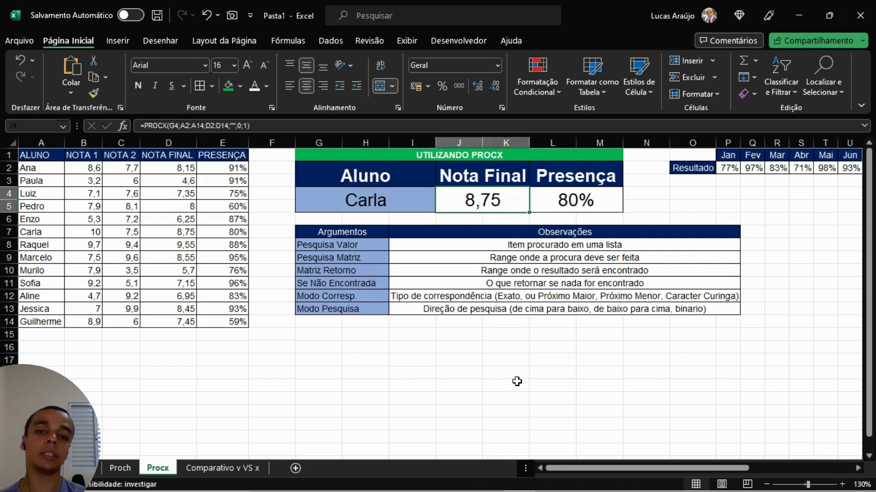
# - Select Jun as the Mês in the monthly PROCX lookup area beside the Jan to Dez results table
pyautogui.click(516, 383)
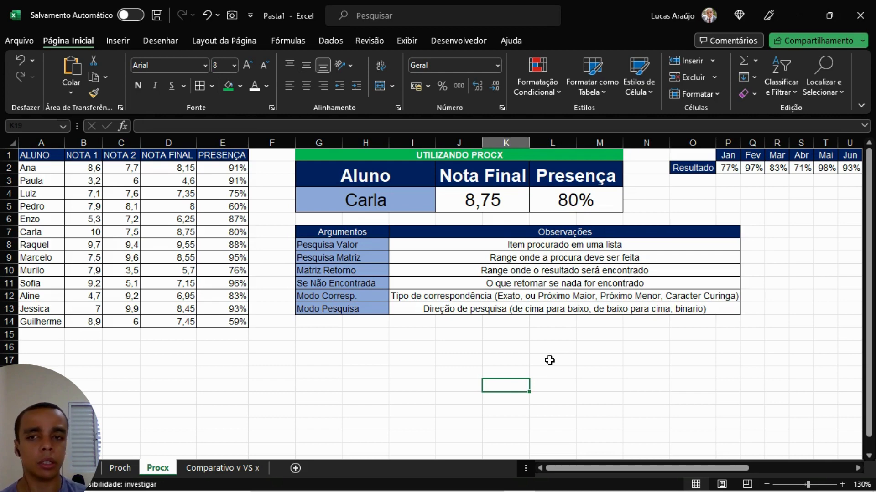
pyautogui.press('Right')
pyautogui.press('Right')
pyautogui.press('Right')
pyautogui.press('Right')
pyautogui.press('Right')
pyautogui.press('Right')
pyautogui.press('Right')
pyautogui.press('Right')
pyautogui.press('Right')
pyautogui.press('Right')
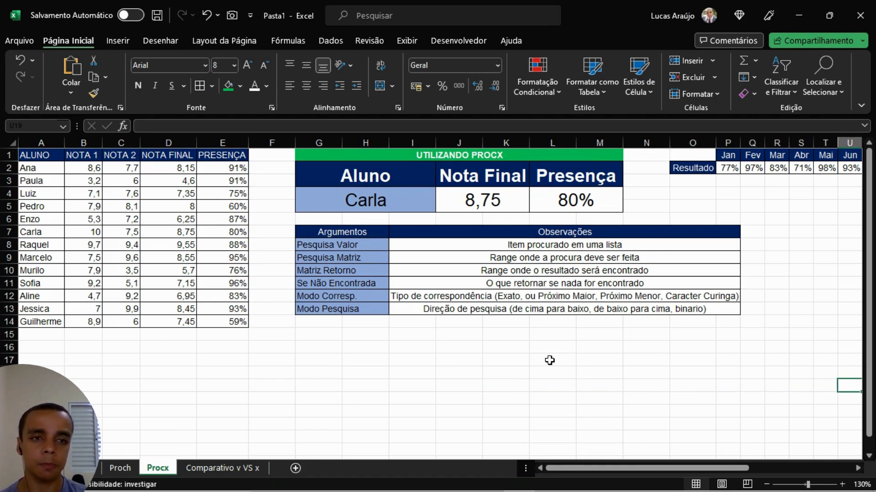
pyautogui.press('Right')
pyautogui.press('Right')
pyautogui.press('Right')
pyautogui.press('Right')
pyautogui.press('Right')
pyautogui.press('Right')
pyautogui.press('Right')
pyautogui.press('Right')
pyautogui.press('Right')
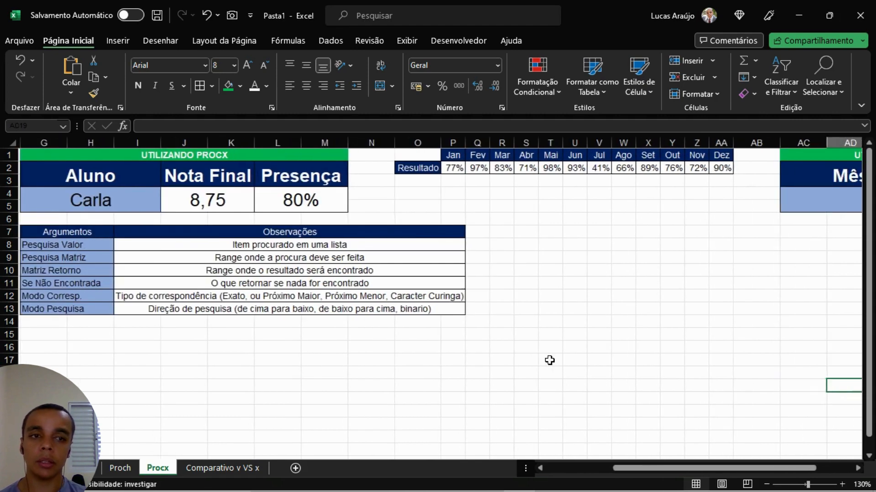
pyautogui.press('Right')
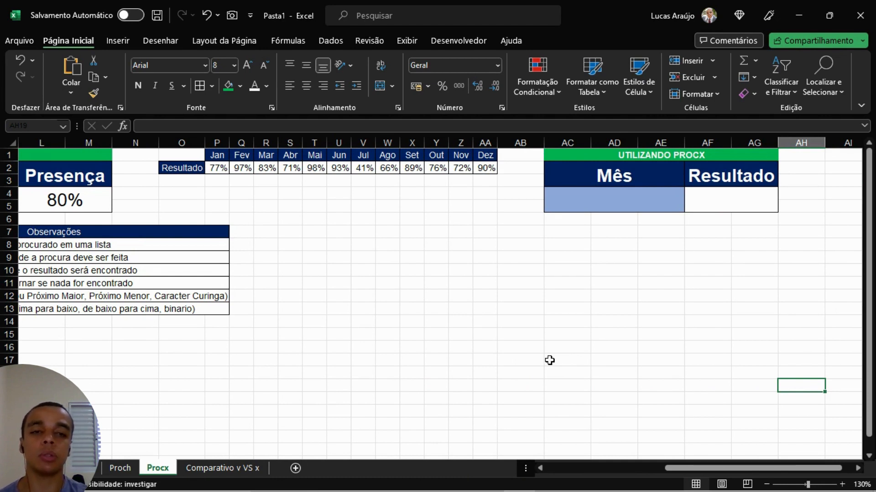
pyautogui.click(633, 203)
pyautogui.click(689, 194)
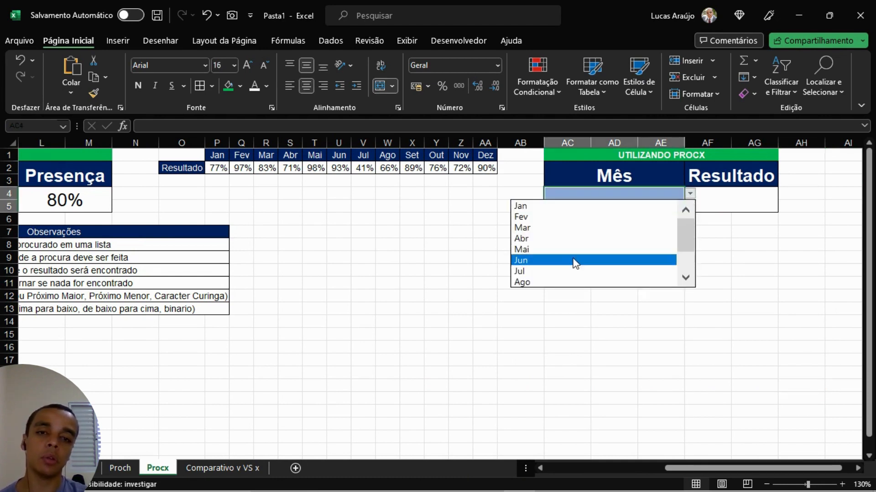
pyautogui.click(572, 261)
pyautogui.click(633, 219)
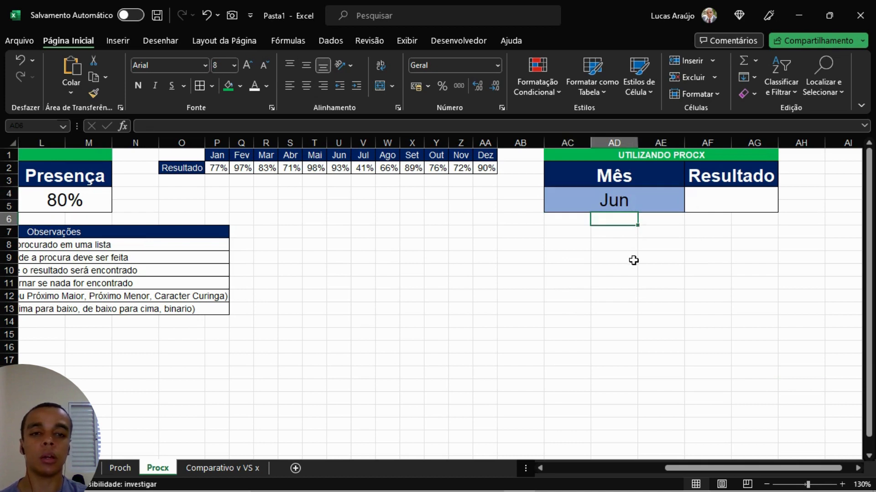
# - Middle-align the empty cell under Resultado vertically and set its font size to 16
pyautogui.click(745, 201)
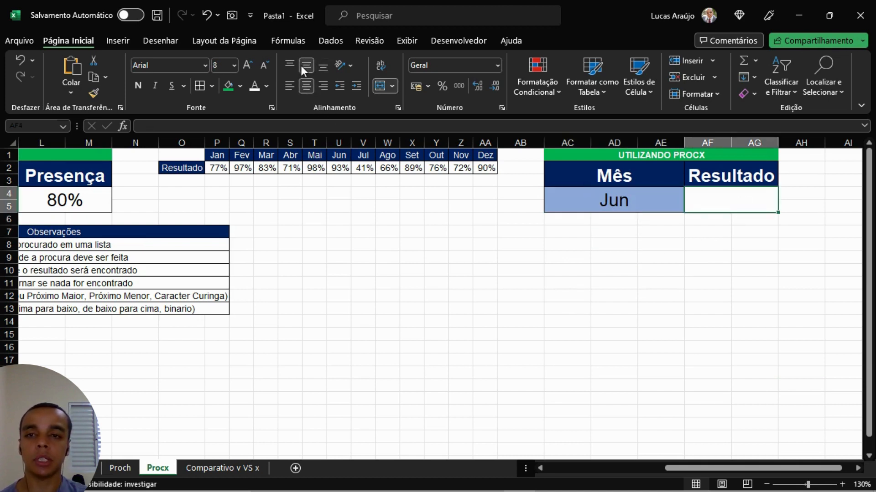
pyautogui.press('Return')
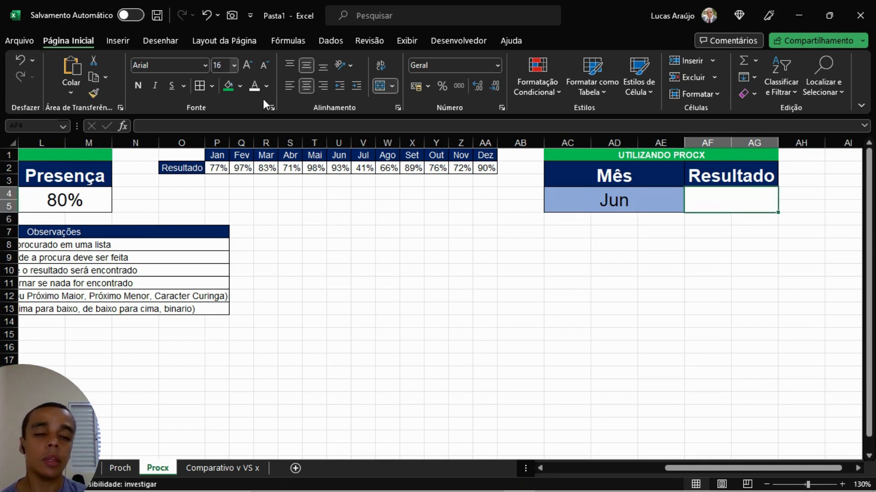
pyautogui.moveTo(540, 250); pyautogui.dragTo(542, 255)
# - Start a PROCX formula under Resultado that looks up AC4 in the months P1:AA1 and returns values from P2:AA2
pyautogui.click(720, 198)
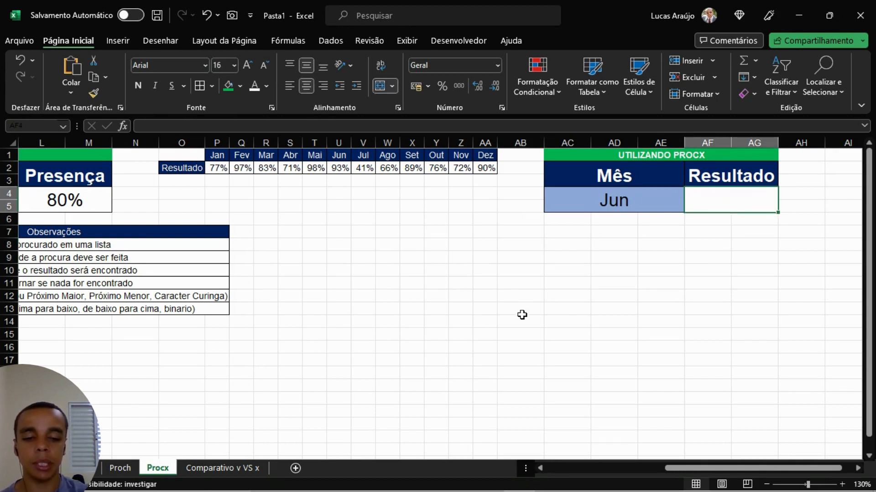
pyautogui.write('=PROCV')
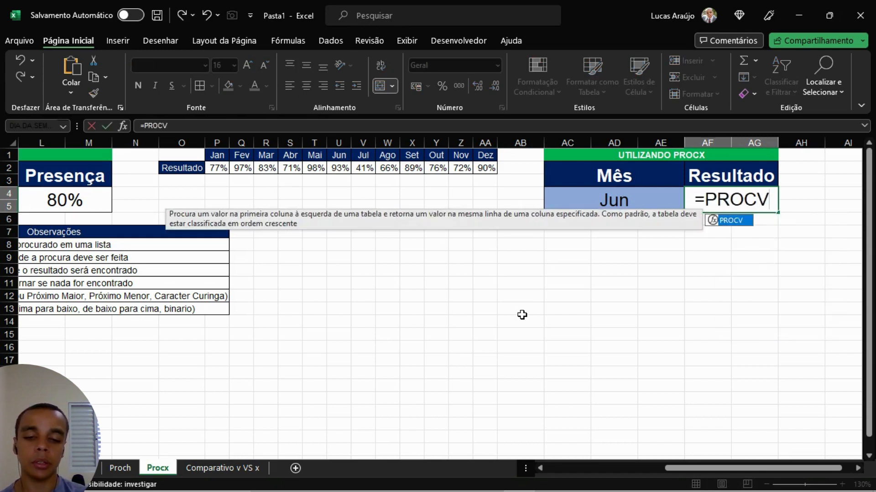
pyautogui.press('BackSpace')
pyautogui.write('X(')
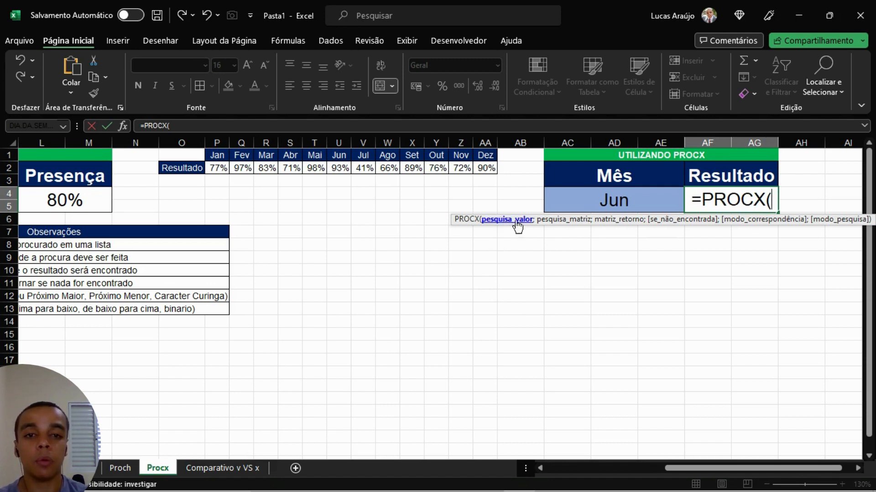
pyautogui.click(586, 199)
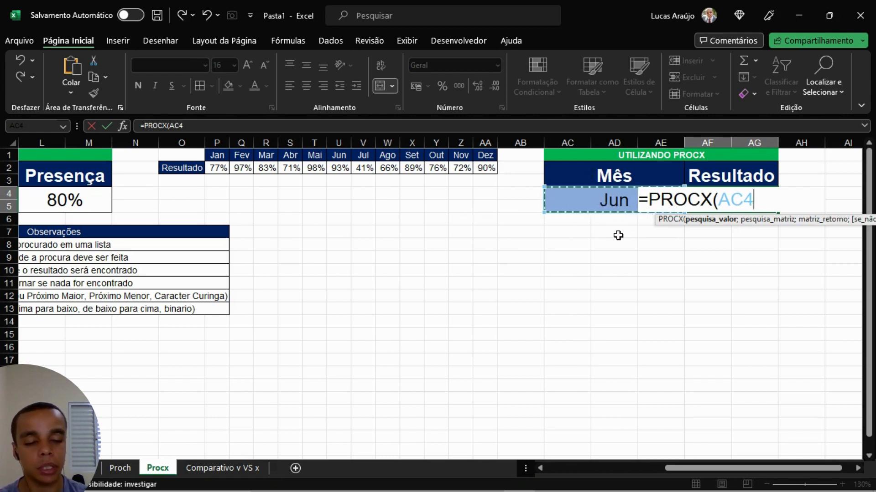
pyautogui.write(';')
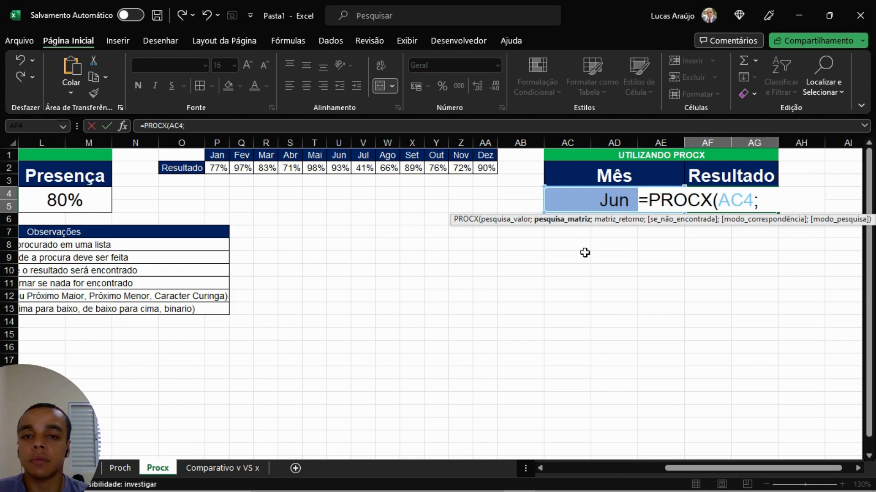
pyautogui.click(224, 156)
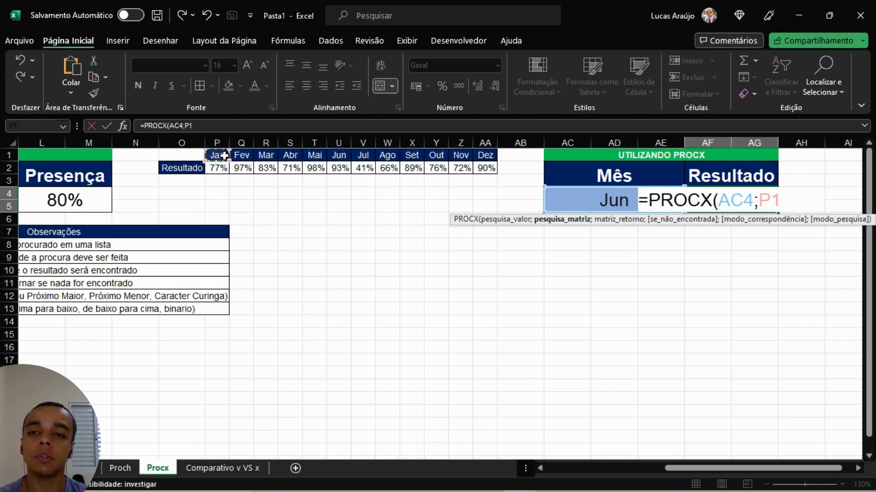
pyautogui.moveTo(224, 156); pyautogui.dragTo(485, 155)
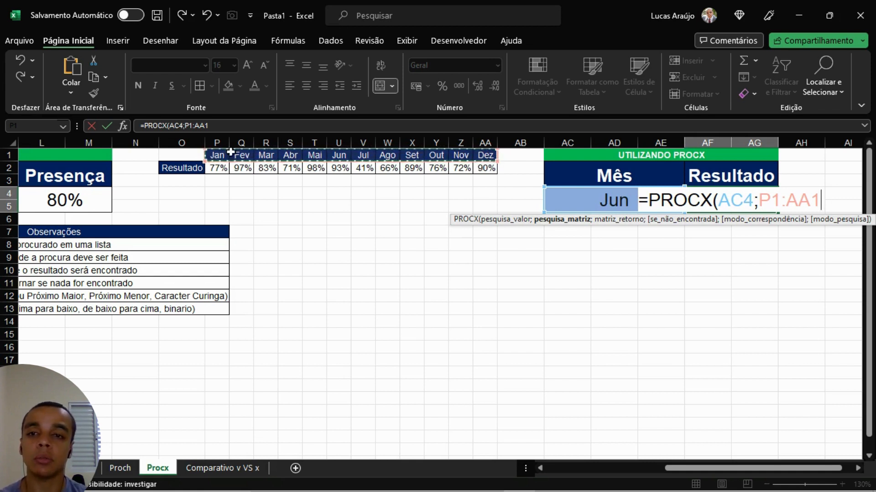
pyautogui.write(';')
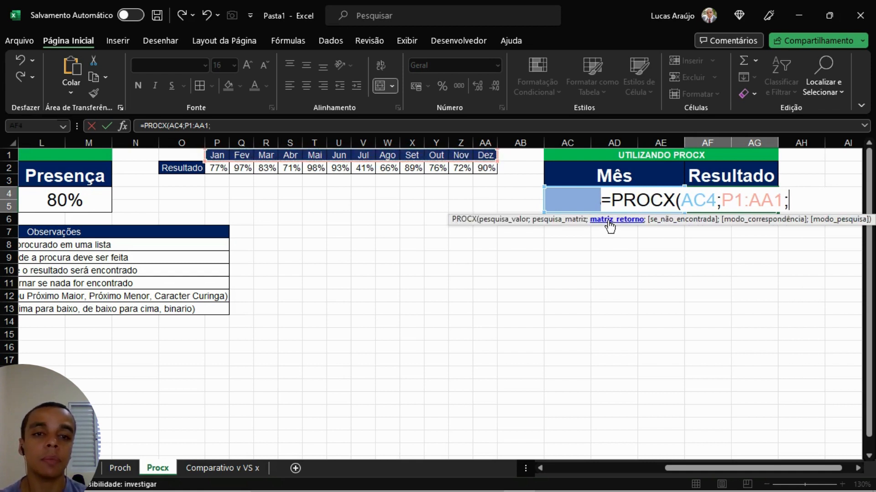
pyautogui.click(219, 169)
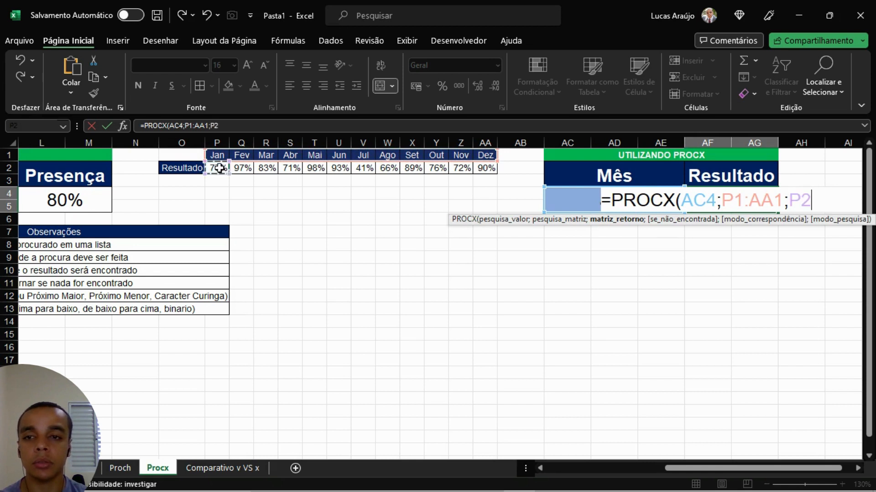
pyautogui.moveTo(219, 168); pyautogui.dragTo(484, 168)
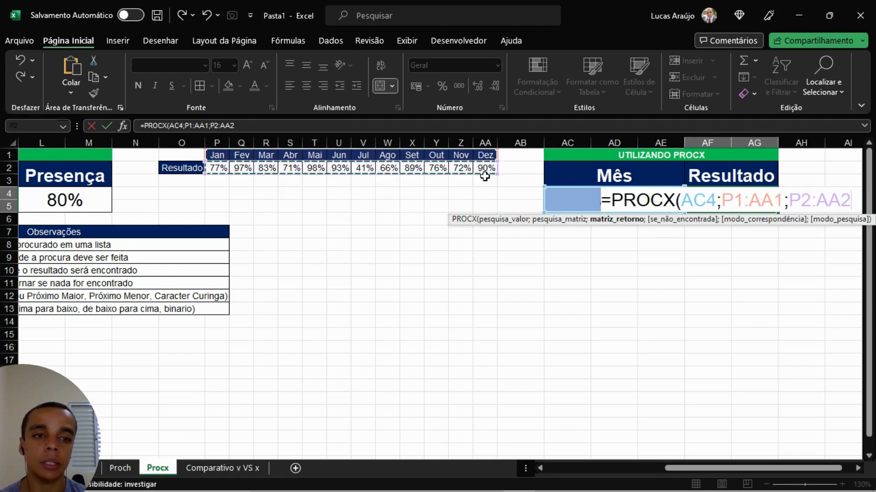
# - Complete the Resultado formula with "" as the not-found result, match mode 0 and search mode 1, and format the cell as a percentage
pyautogui.write(';')
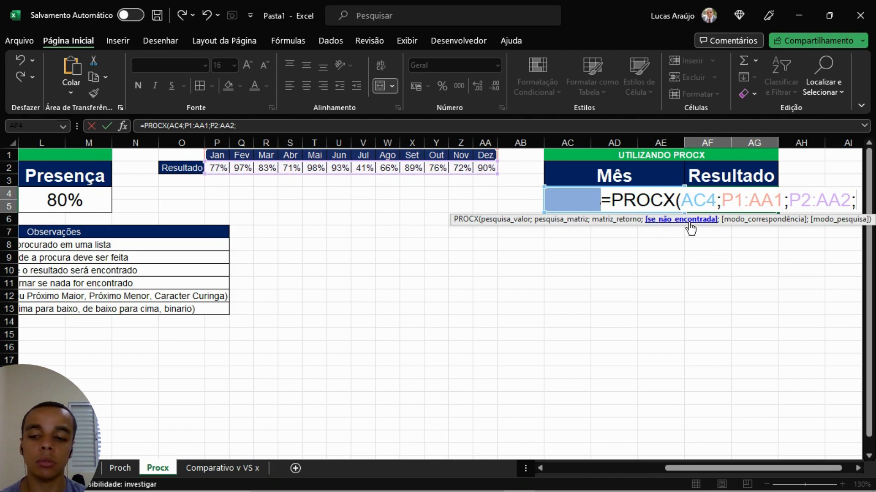
pyautogui.write('""')
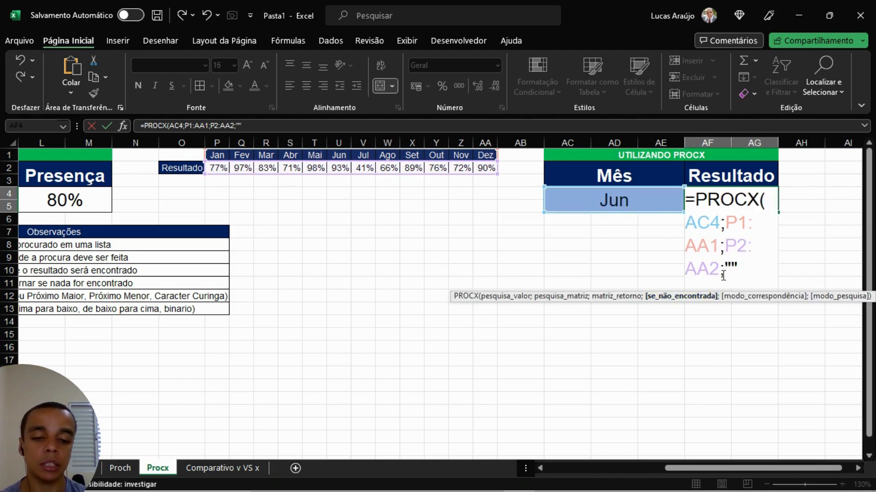
pyautogui.write(';')
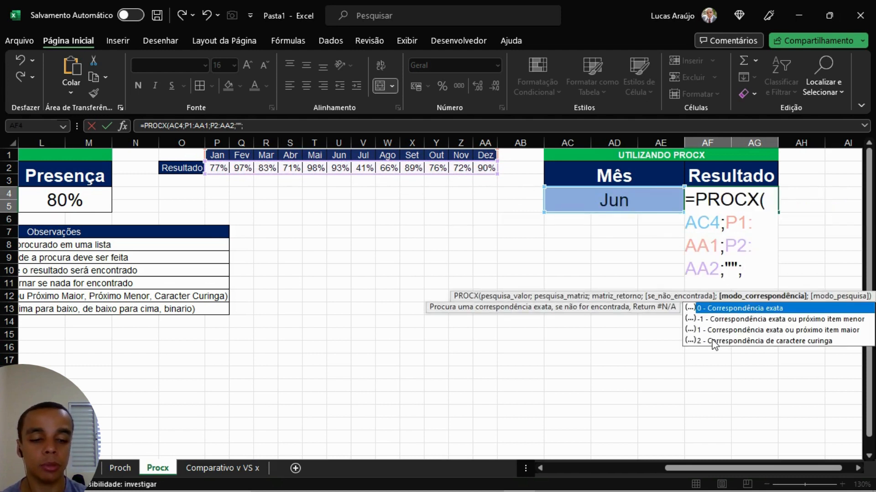
pyautogui.write('0')
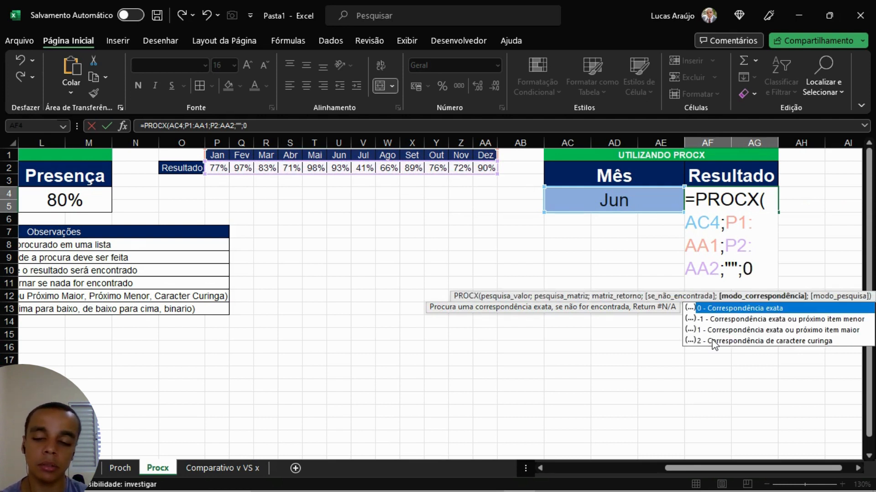
pyautogui.write(';')
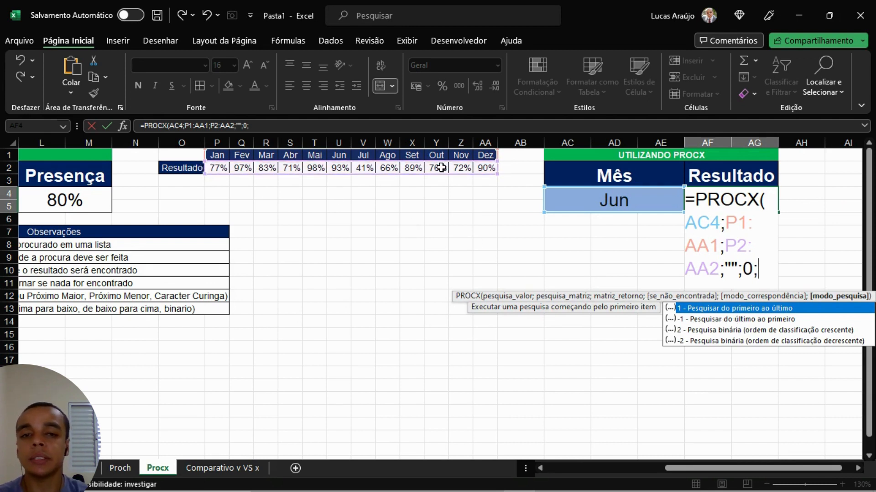
pyautogui.write('1')
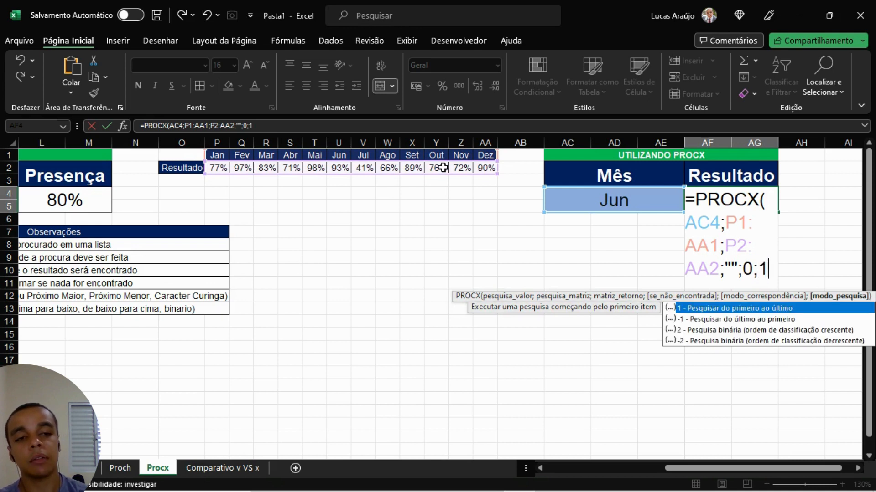
pyautogui.write(')')
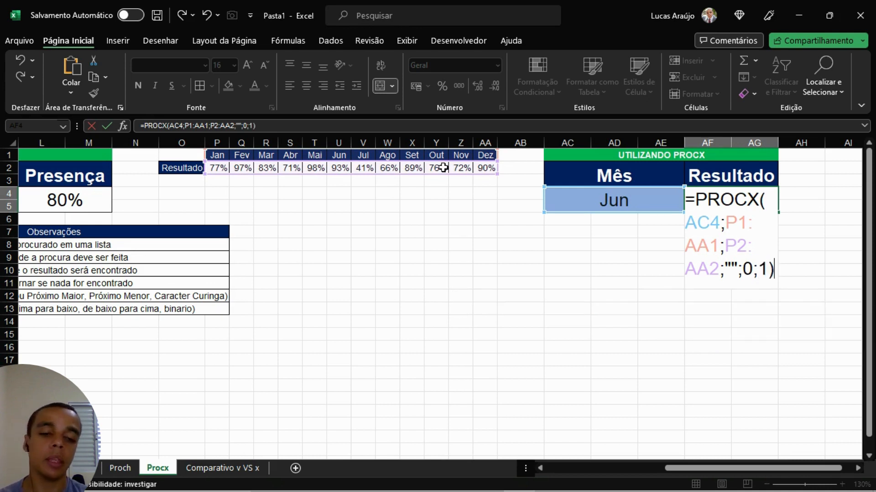
pyautogui.hotkey('ctrl', 'Return')
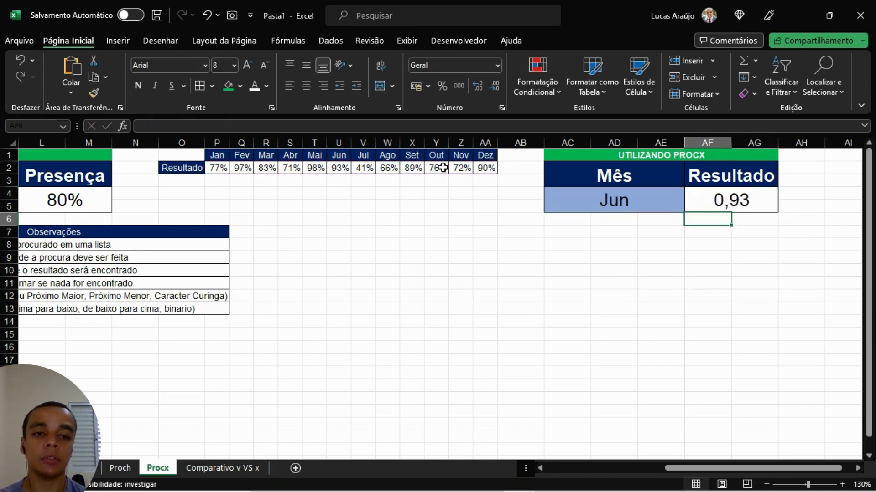
pyautogui.hotkey('ctrl', 'shift', '5')
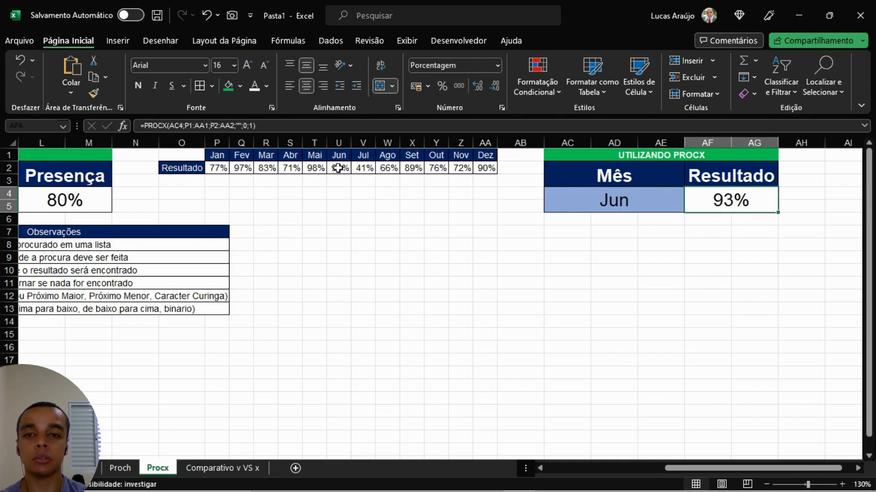
# - Change the selected Mês to Set and check the Resultado cell beside it
pyautogui.click(638, 206)
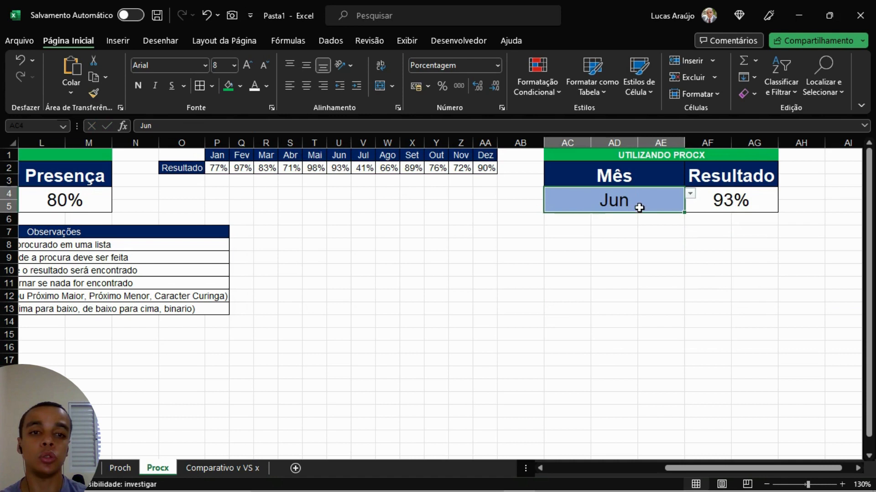
pyautogui.click(691, 195)
pyautogui.click(587, 247)
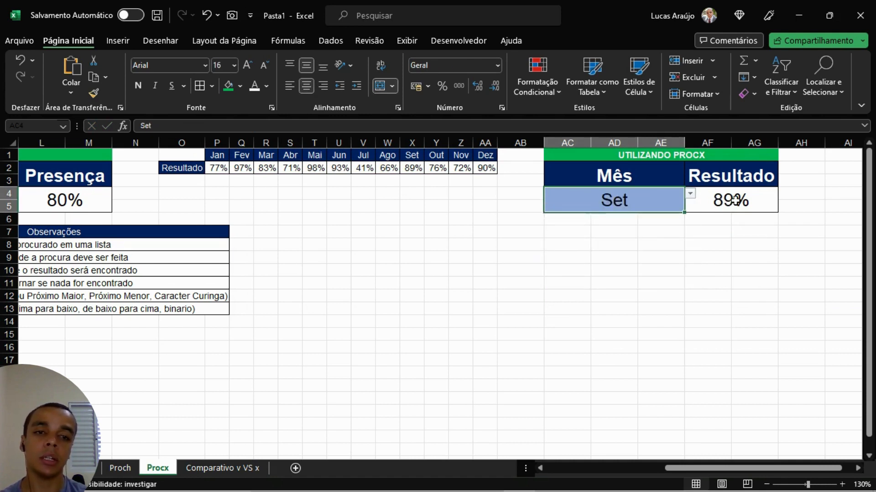
pyautogui.click(734, 200)
pyautogui.click(627, 205)
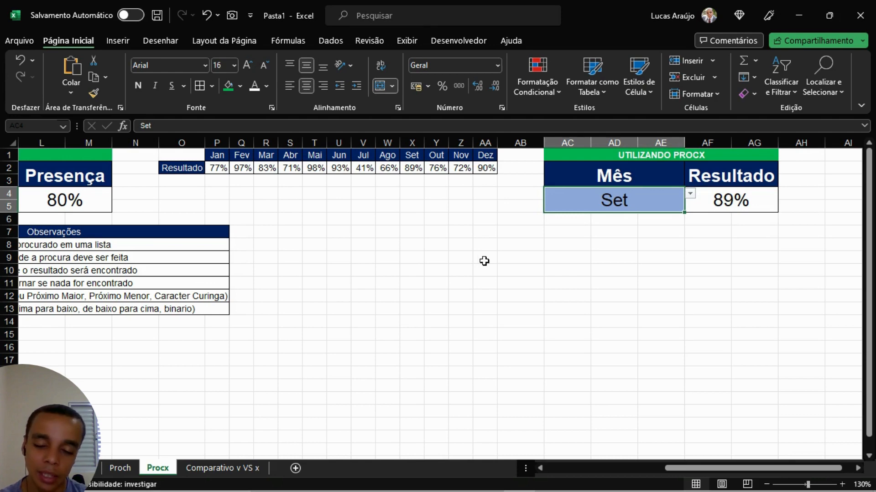
pyautogui.moveTo(696, 466); pyautogui.dragTo(524, 454)
pyautogui.click(405, 400)
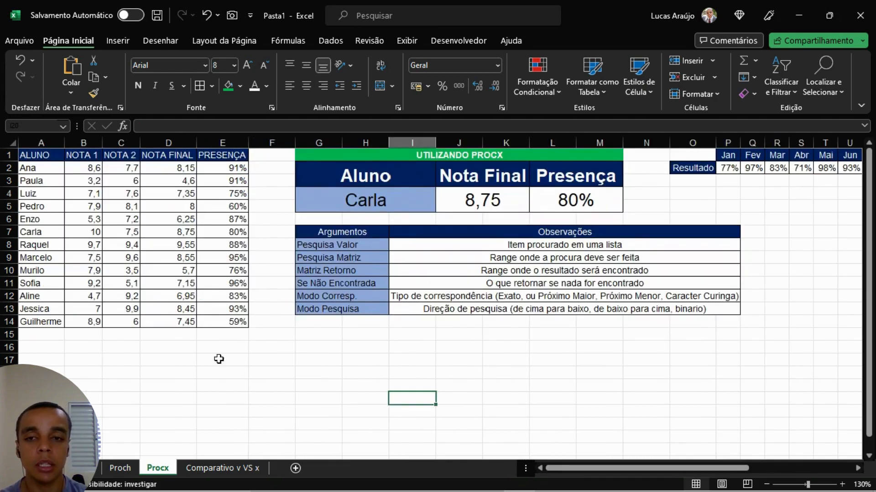
pyautogui.click(220, 359)
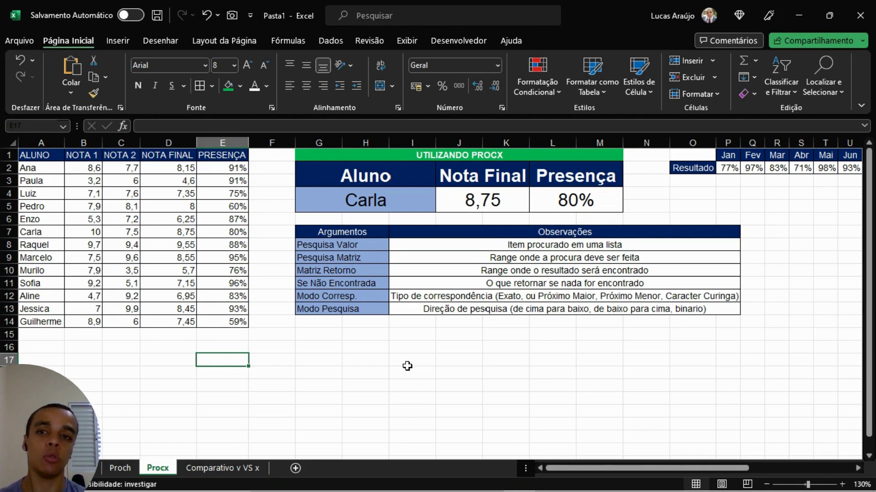
# - Switch to the Comparativo v VS x sheet and examine its PROCV and PROCX areas and the table of final grades
pyautogui.hotkey('alt', 'Tab')
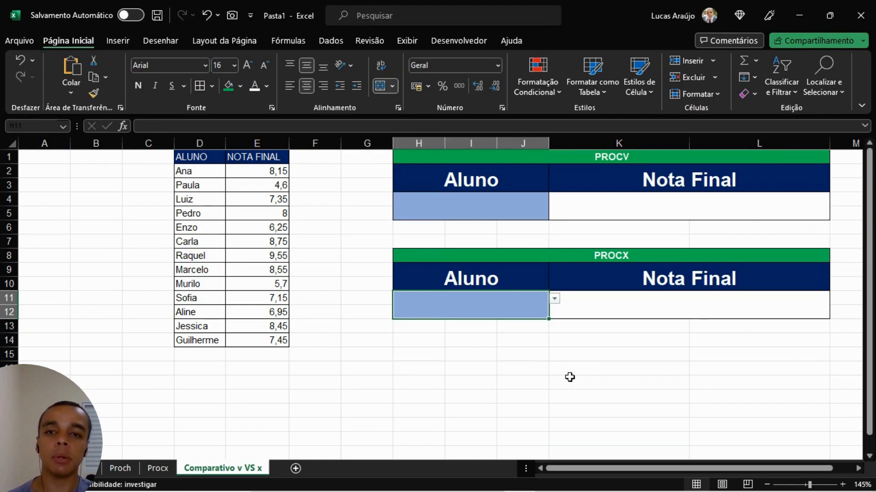
pyautogui.moveTo(635, 157); pyautogui.dragTo(643, 197)
pyautogui.moveTo(653, 266); pyautogui.dragTo(658, 298)
pyautogui.click(588, 312)
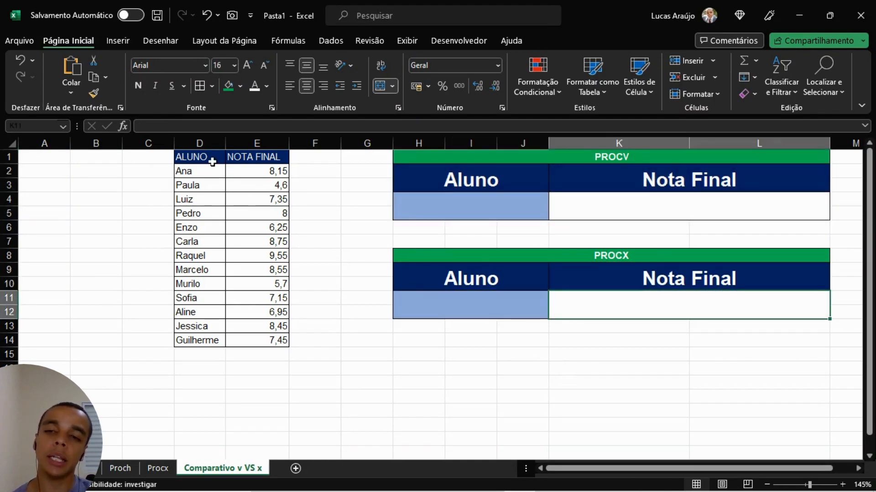
pyautogui.moveTo(210, 157); pyautogui.dragTo(250, 339)
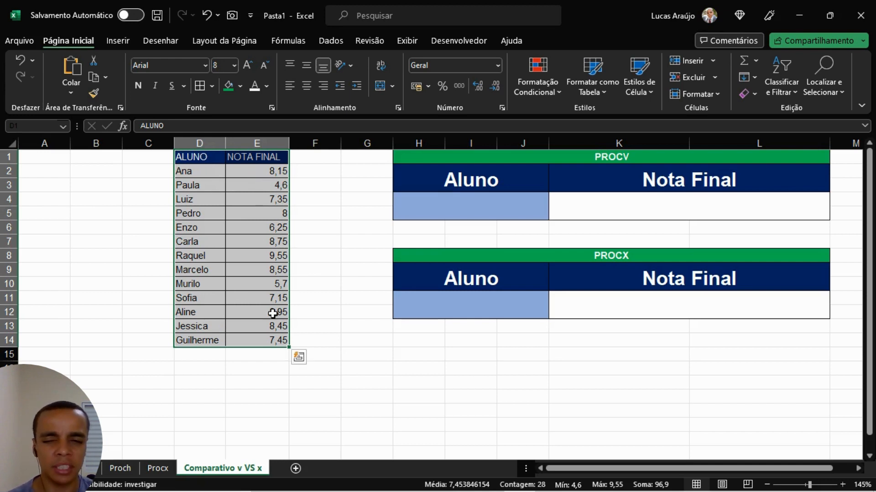
pyautogui.click(332, 236)
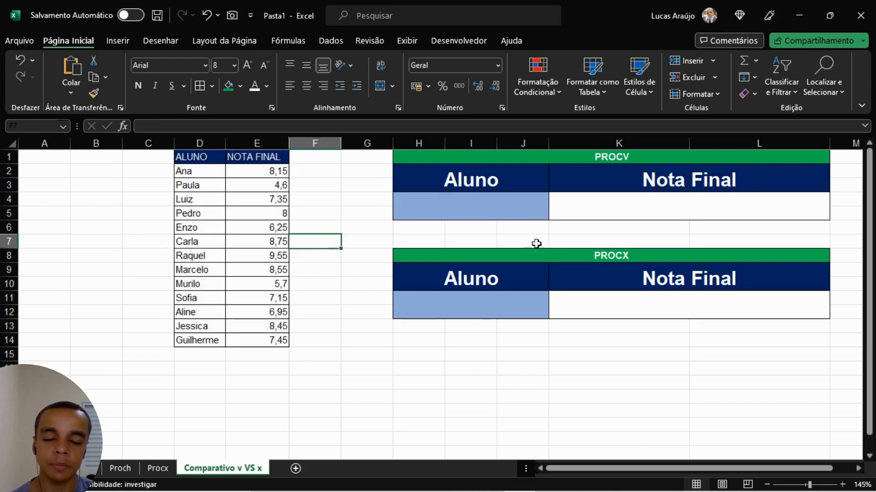
# - Choose the student from row 5 as Aluno in the PROCV area and link the PROCX area's Aluno cell to it with =H4
pyautogui.click(541, 210)
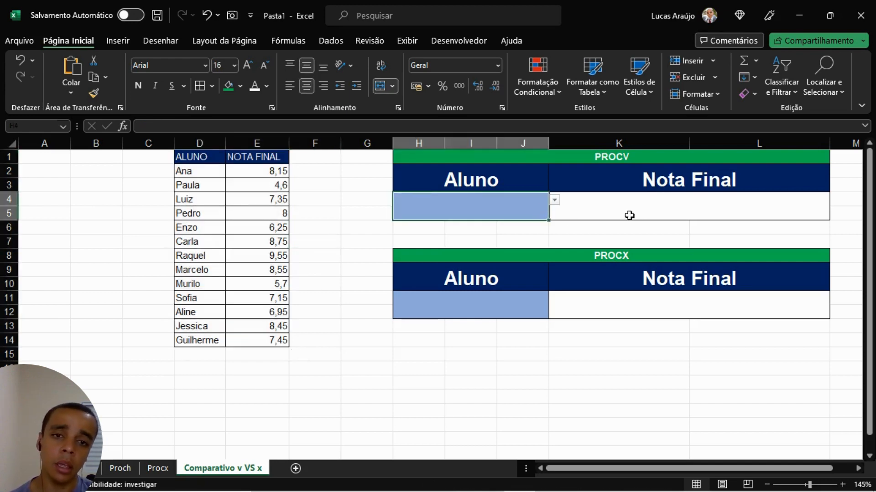
pyautogui.click(554, 200)
pyautogui.click(465, 249)
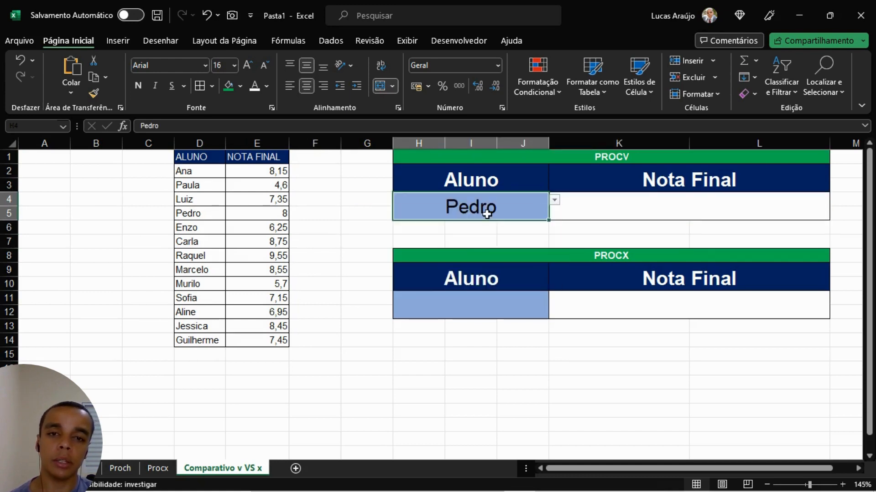
pyautogui.click(461, 310)
pyautogui.write('=')
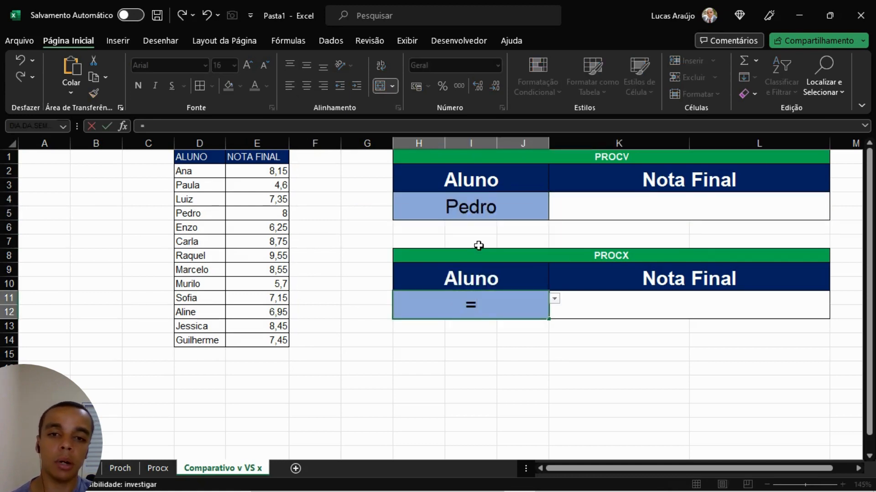
pyautogui.click(505, 202)
pyautogui.press('Return')
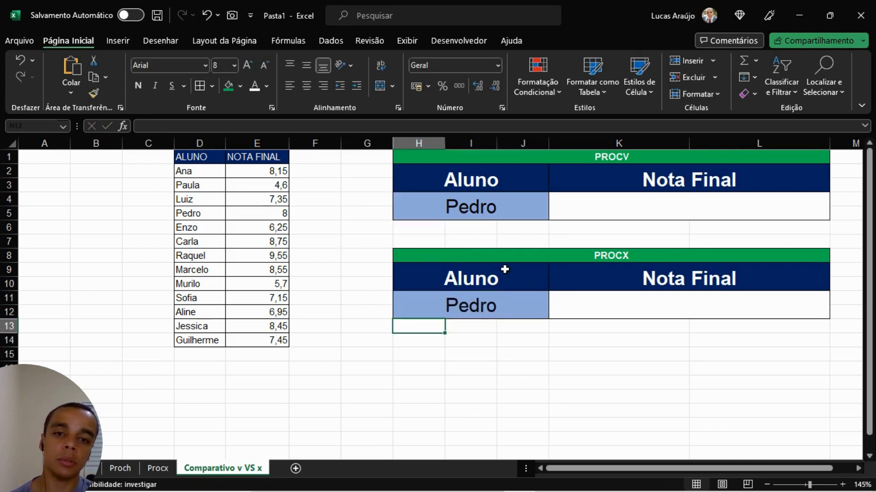
# - Check the link between the two Aluno cells and select the empty Nota Final cell in the PROCV area
pyautogui.click(479, 304)
pyautogui.click(508, 213)
pyautogui.click(495, 298)
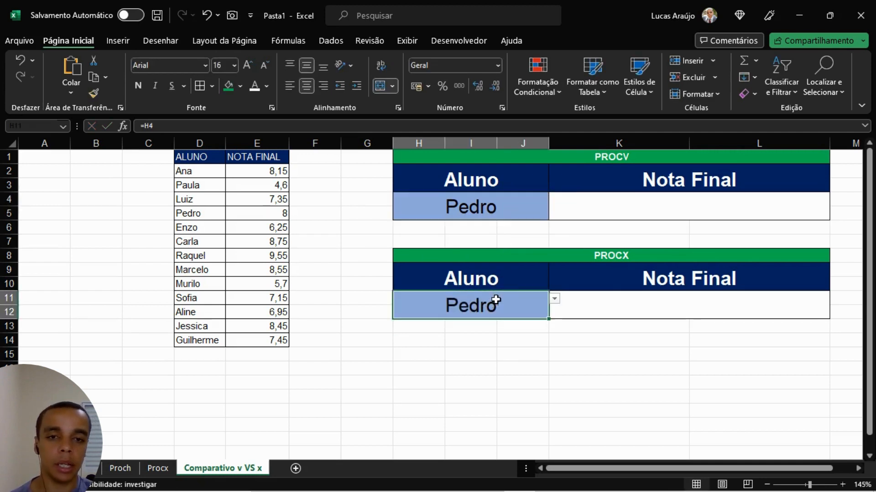
pyautogui.click(538, 213)
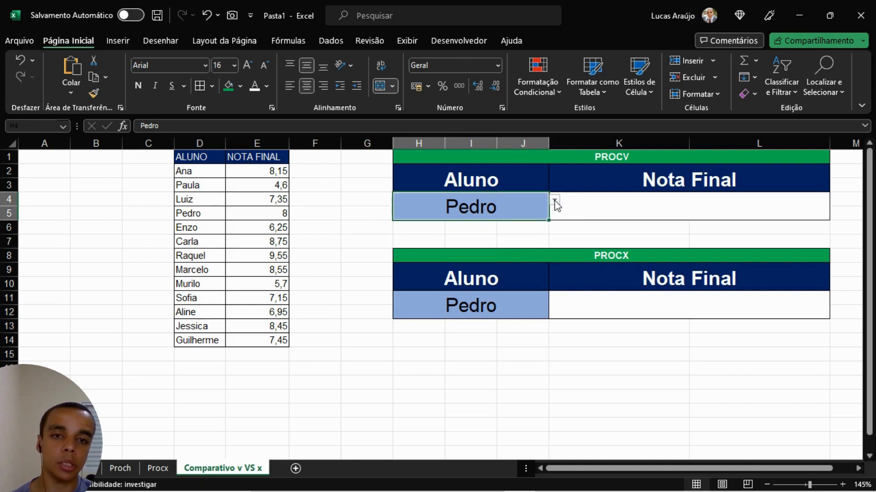
pyautogui.click(657, 208)
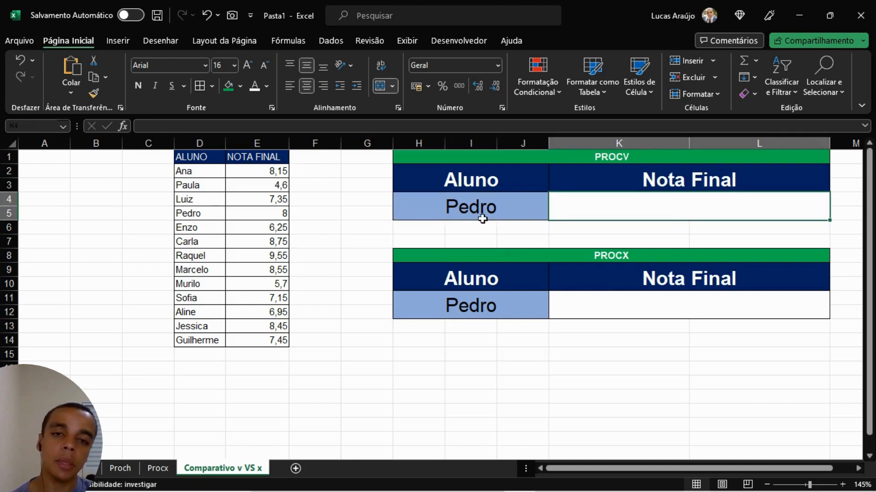
# - Begin a PROCV formula in the PROCV area's Nota Final cell with H4 as lookup value and D2:E14 as table array
pyautogui.click(495, 211)
pyautogui.click(501, 301)
pyautogui.click(519, 211)
pyautogui.click(645, 213)
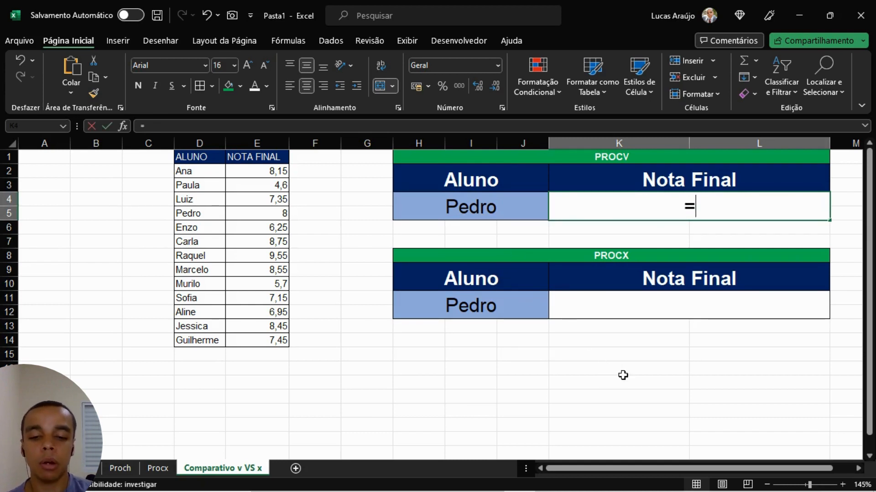
pyautogui.write('procv(')
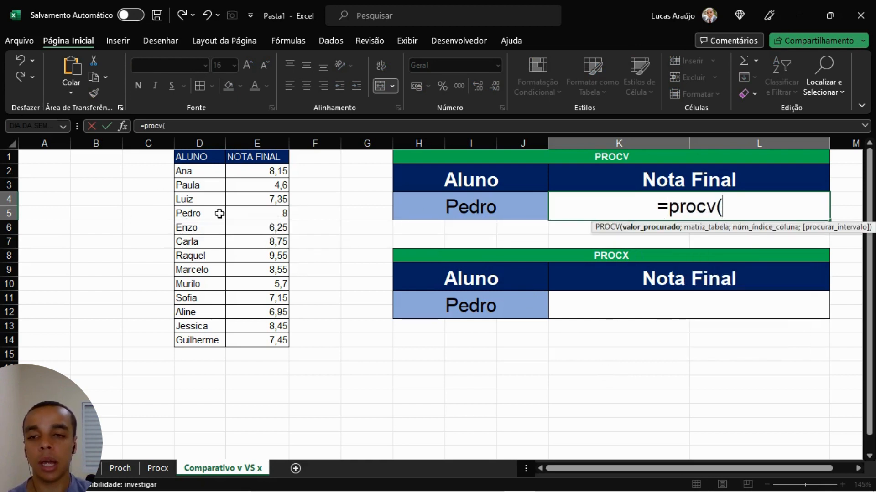
pyautogui.click(455, 208)
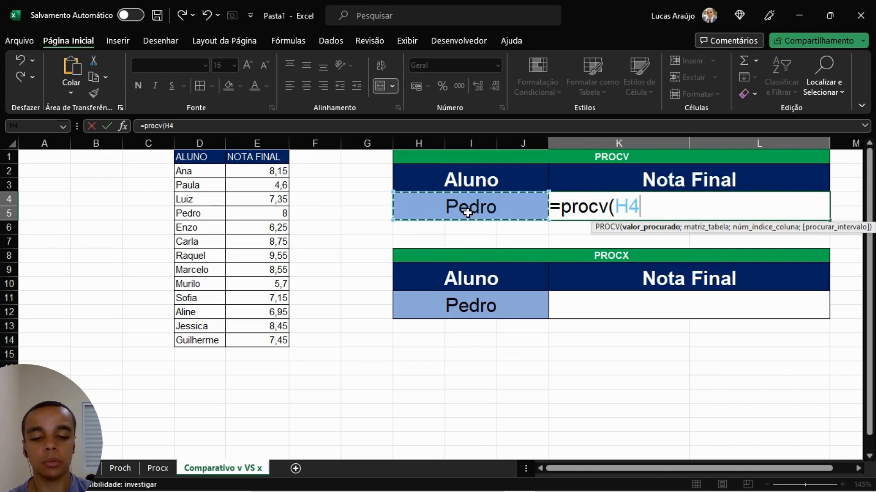
pyautogui.write(';')
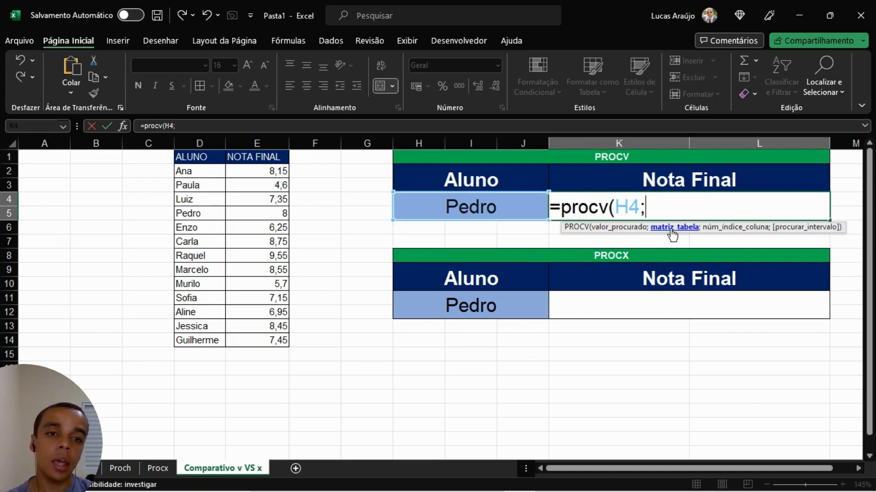
pyautogui.moveTo(202, 170); pyautogui.dragTo(246, 340)
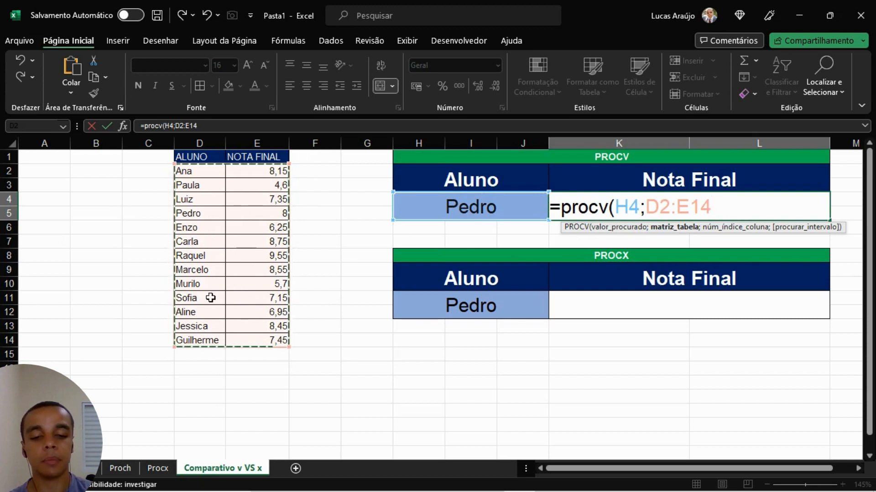
pyautogui.write(';')
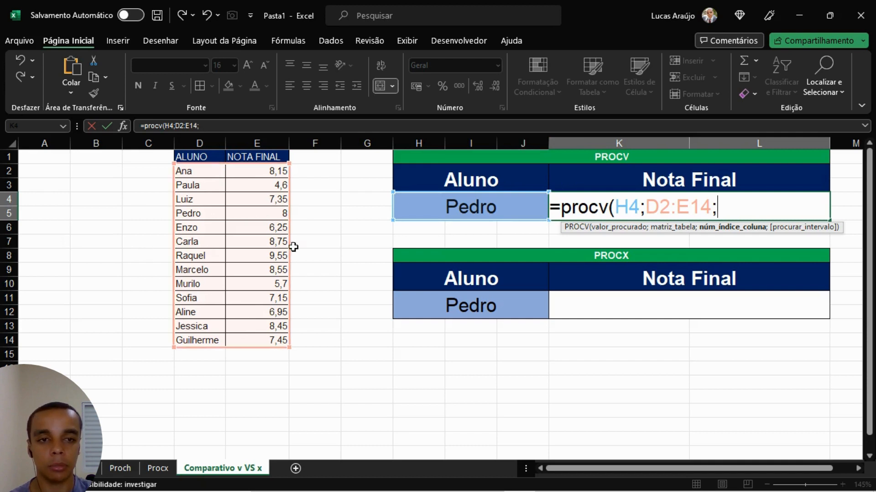
# - Complete the PROCV formula with column index 2 and exact match 0, and compare its result with row 5 of the table
pyautogui.write('2')
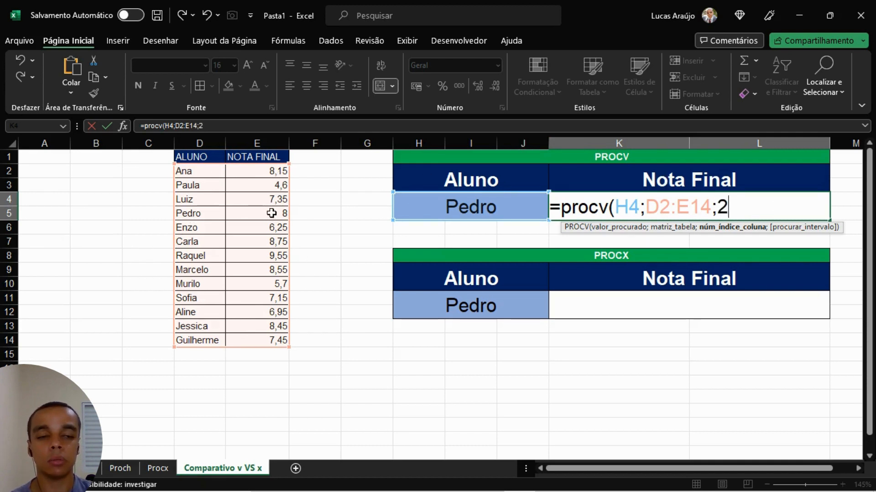
pyautogui.write(';')
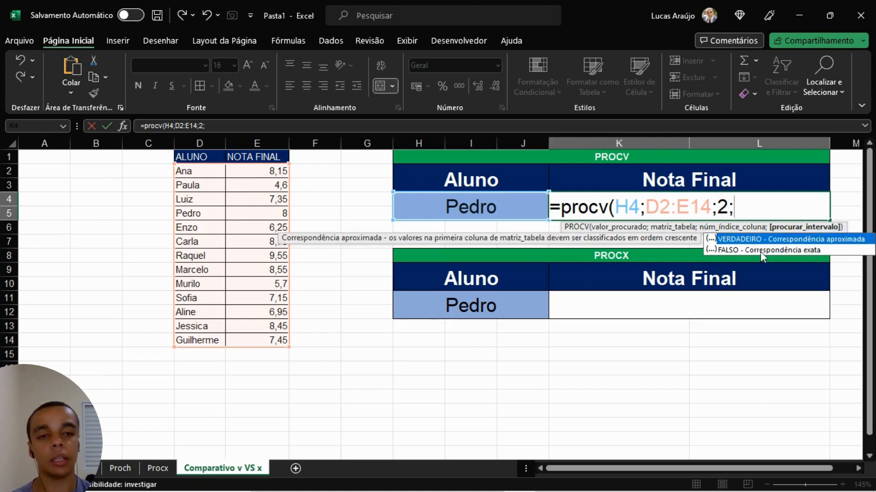
pyautogui.write('0')
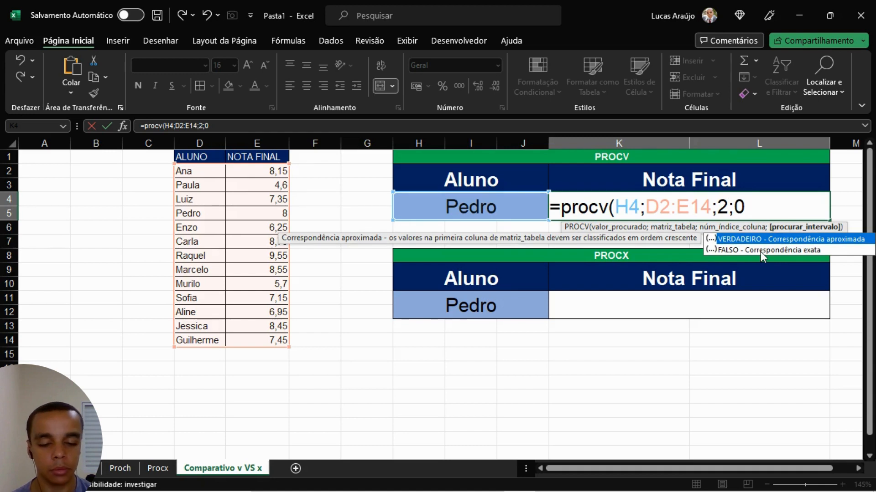
pyautogui.write(')')
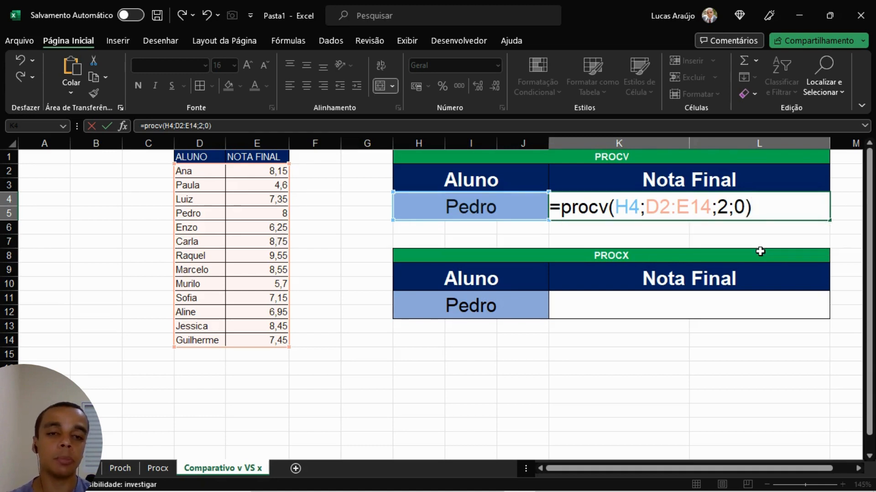
pyautogui.press('Return')
pyautogui.click(753, 209)
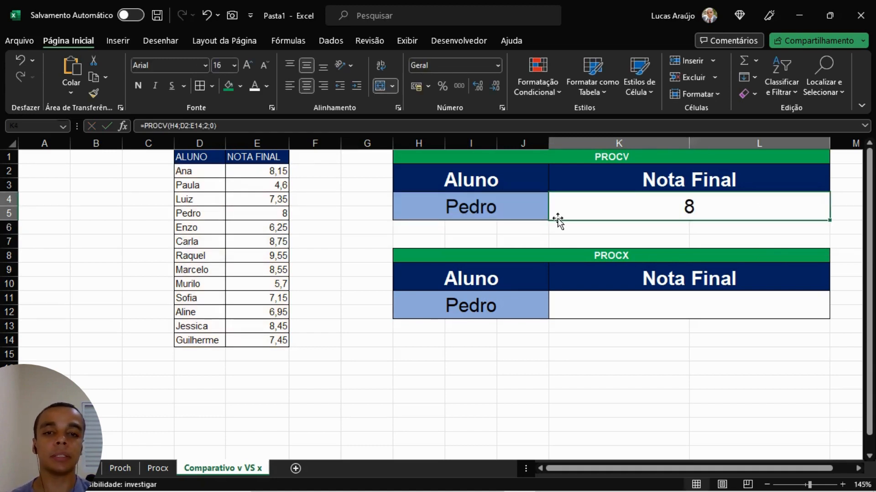
pyautogui.moveTo(200, 214); pyautogui.dragTo(250, 214)
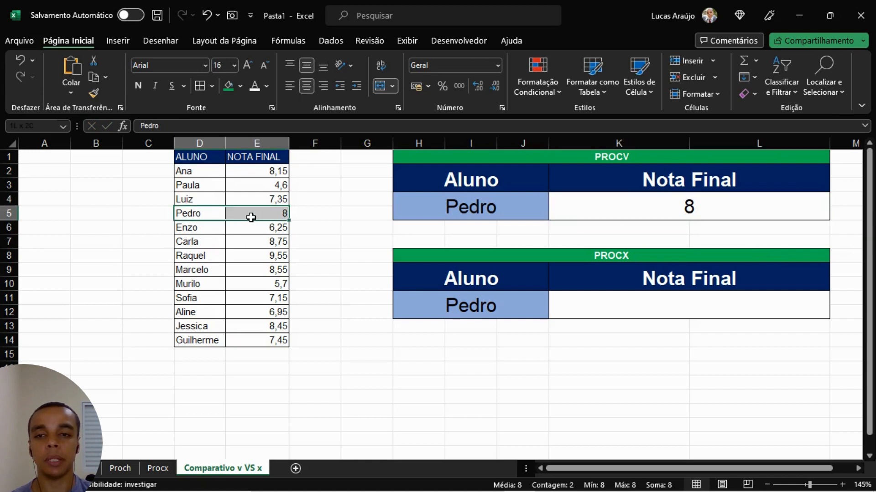
# - Begin a PROCX formula in the PROCX area's Nota Final cell with lookup value H11, lookup array D2:D14 and return array E2:E14
pyautogui.click(594, 314)
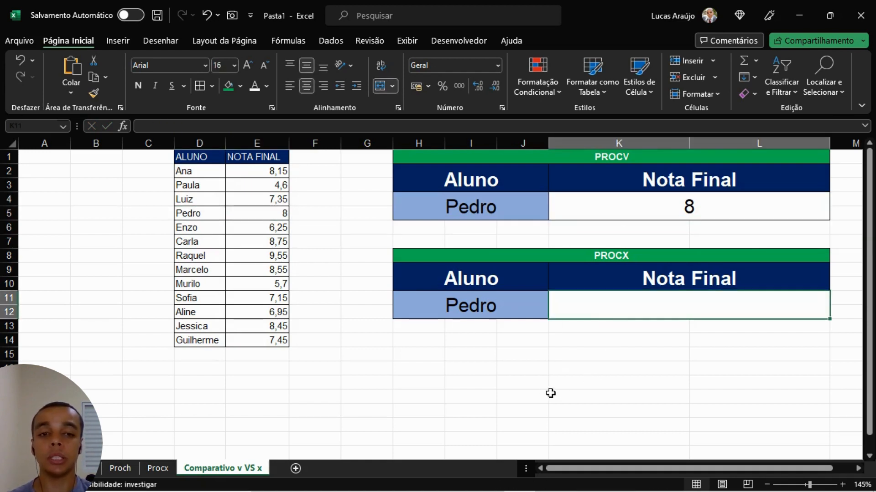
pyautogui.write('=PROCV')
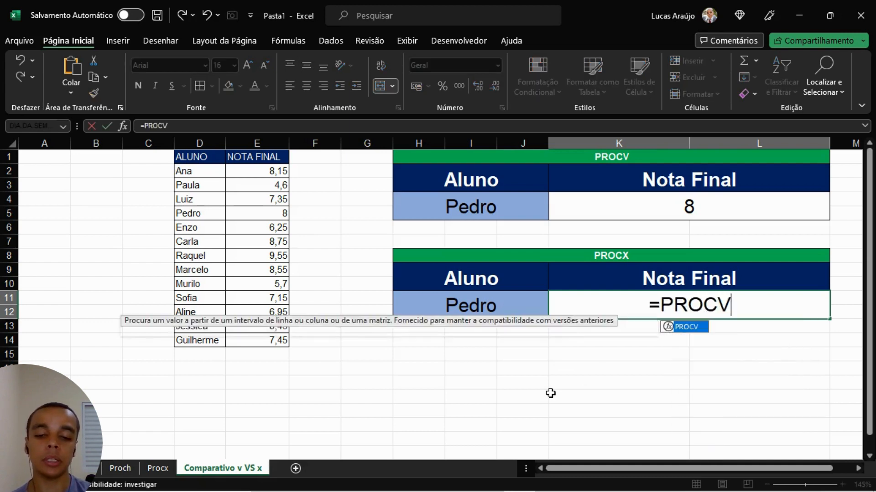
pyautogui.press('BackSpace')
pyautogui.write('X(')
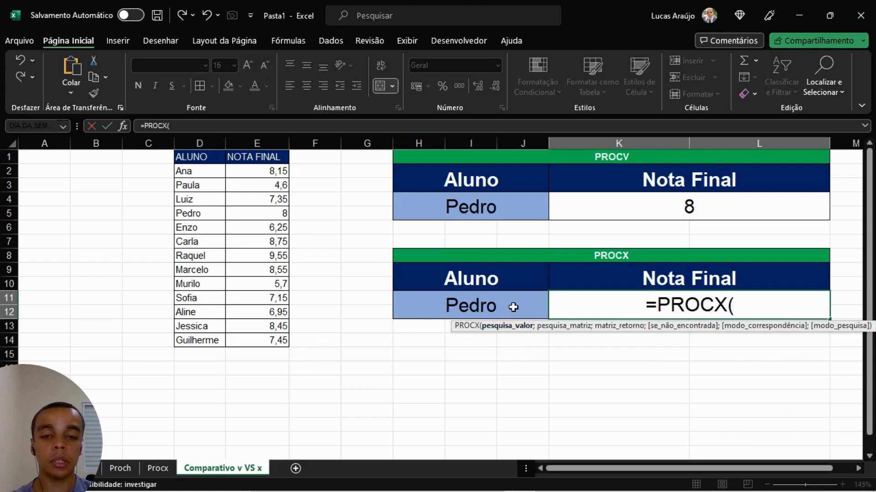
pyautogui.click(495, 306)
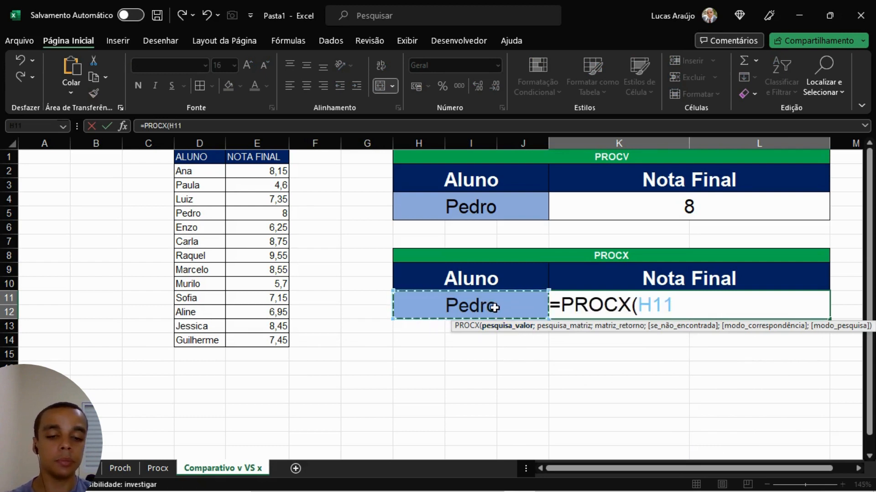
pyautogui.write(';')
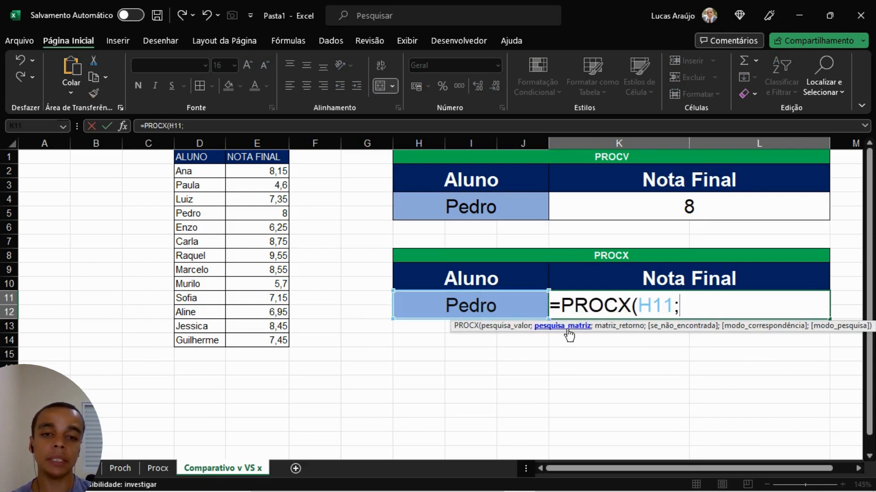
pyautogui.moveTo(208, 172); pyautogui.dragTo(198, 339)
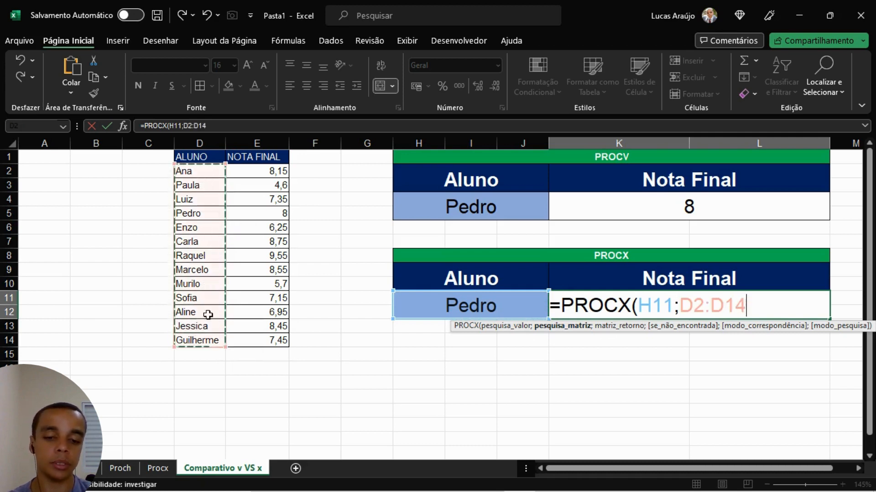
pyautogui.press('BackSpace')
pyautogui.write(';')
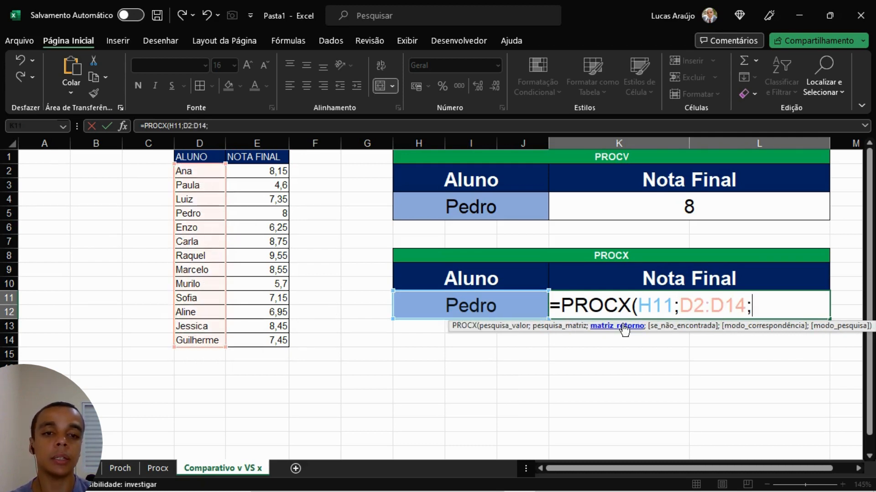
pyautogui.moveTo(279, 172); pyautogui.dragTo(261, 338)
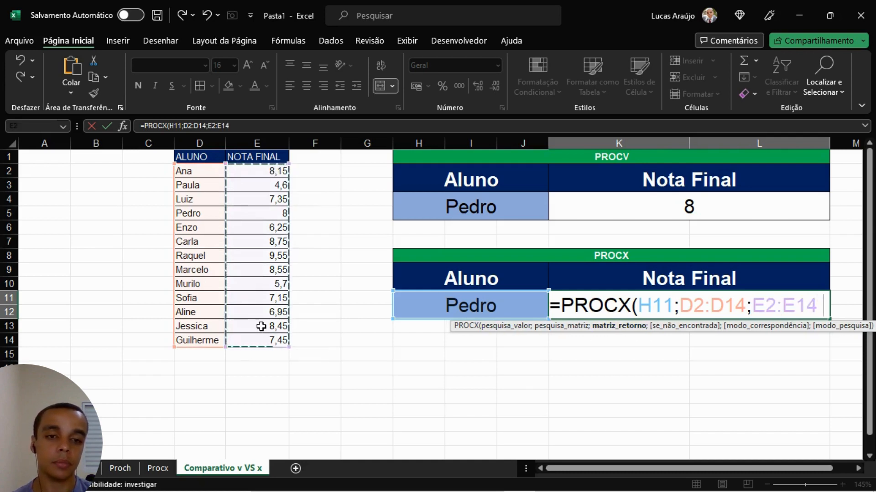
# - Complete the PROCX formula with se_não_encontrada left empty, match mode 0 and search mode 1
pyautogui.write(';')
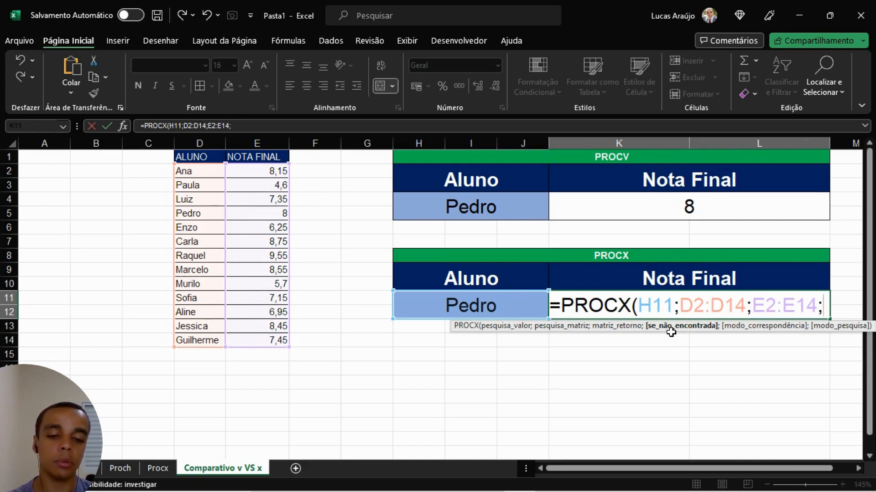
pyautogui.write(';')
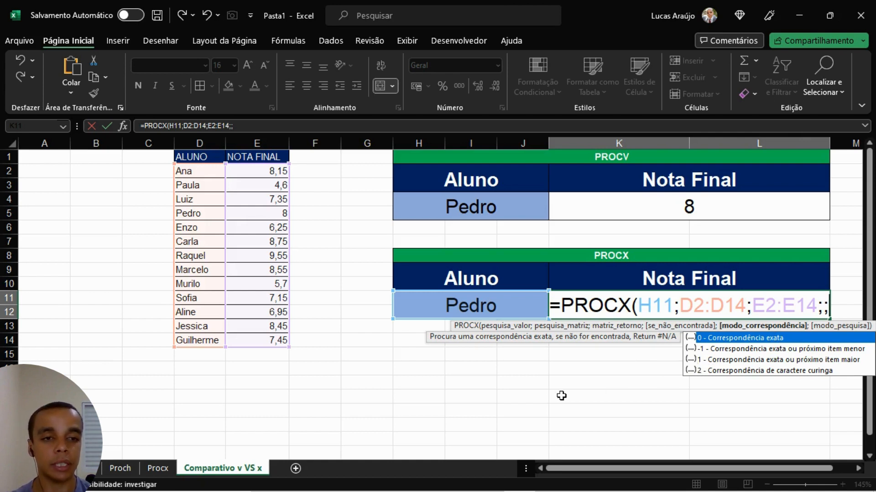
pyautogui.write('0;')
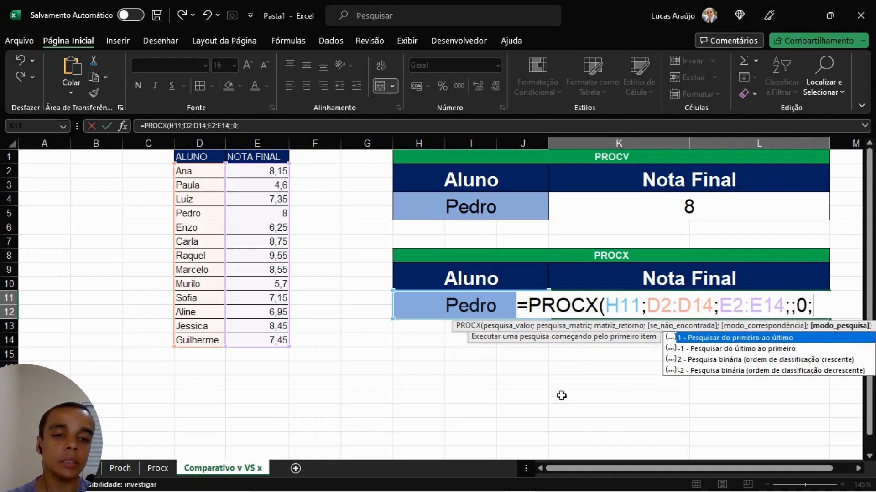
pyautogui.write('1')
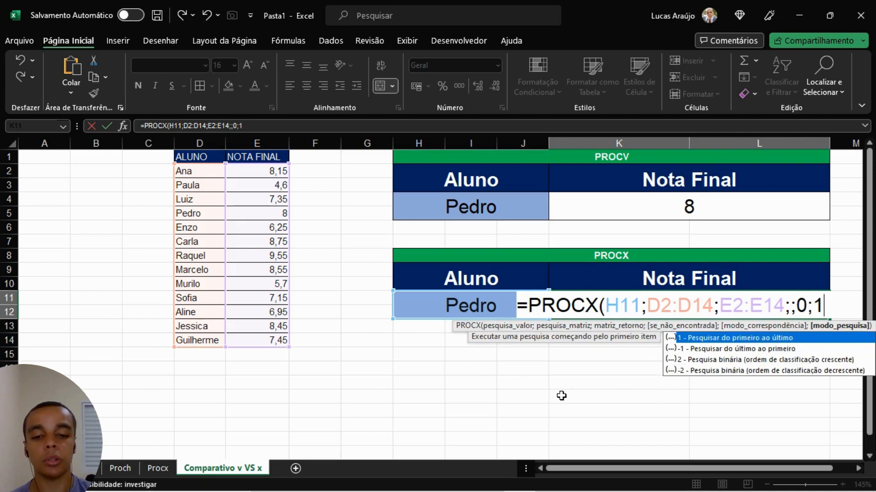
pyautogui.write(')')
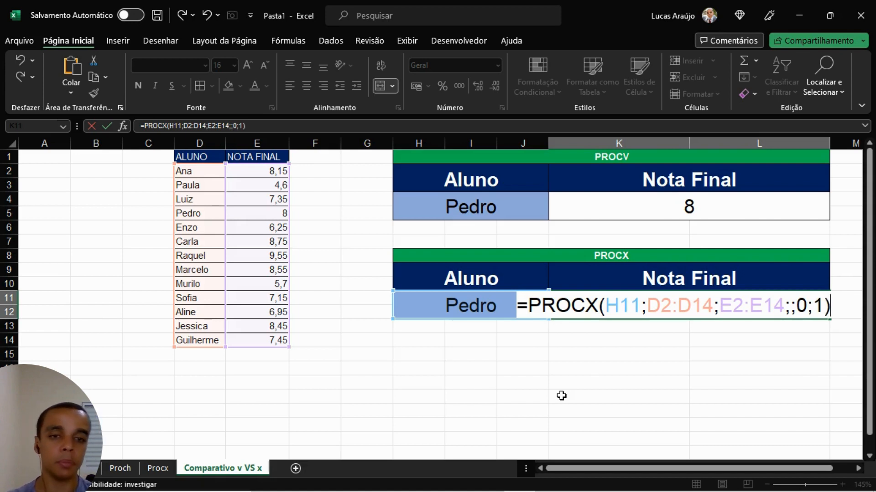
pyautogui.hotkey('ctrl', 'Return')
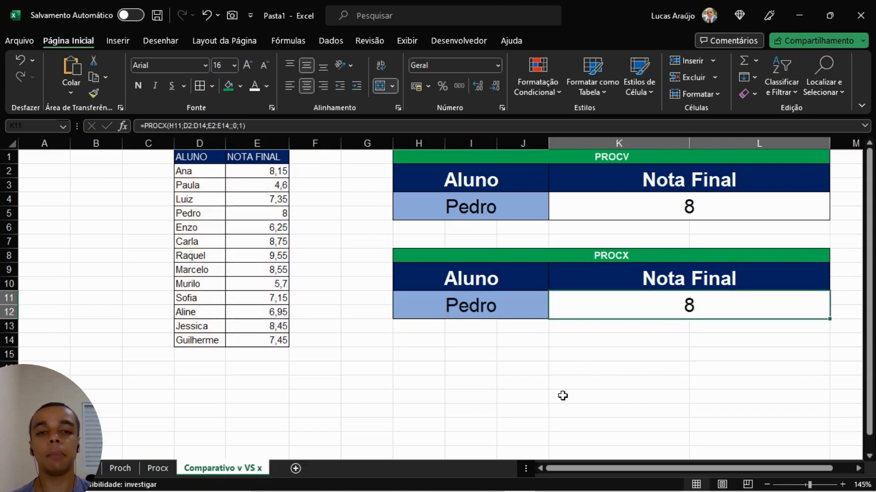
# - Choose the student from row 7 as Aluno in the PROCV area and compare both Nota Final results with the table
pyautogui.click(518, 207)
pyautogui.click(554, 200)
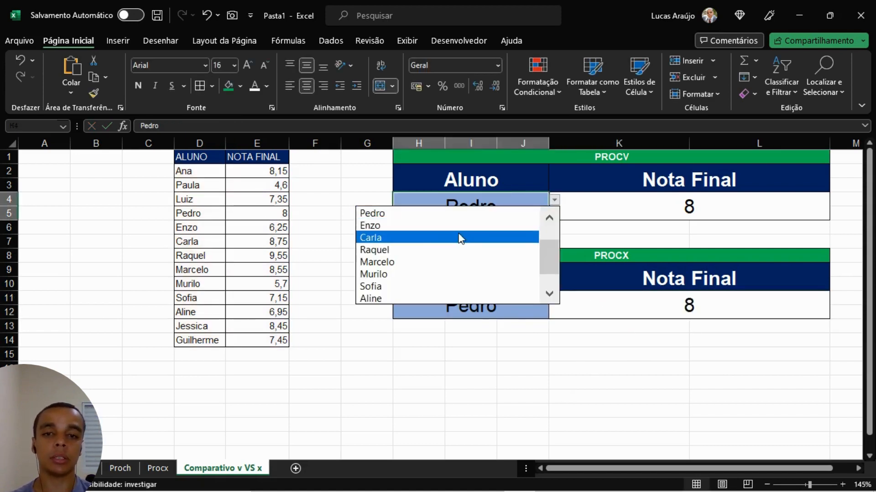
pyautogui.click(431, 237)
pyautogui.click(710, 209)
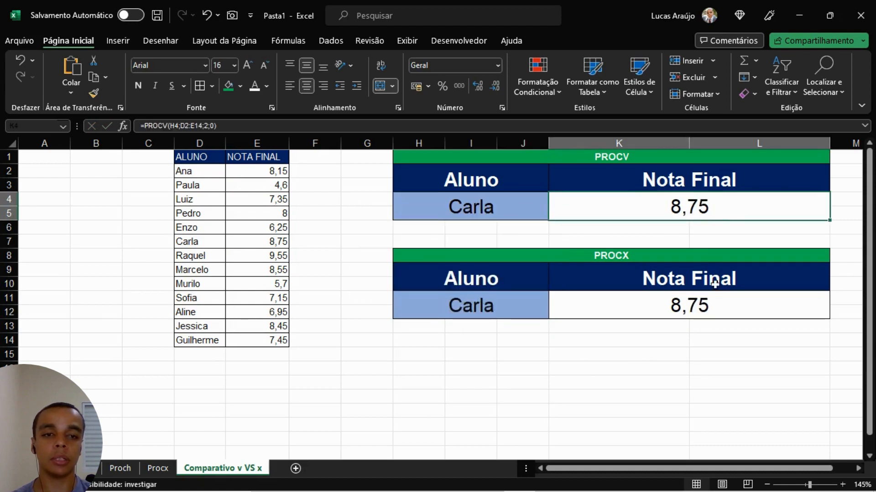
pyautogui.click(706, 303)
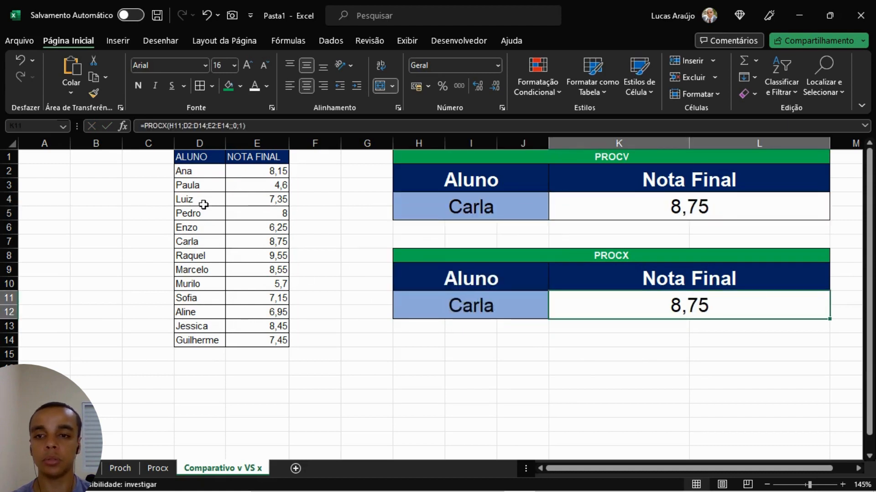
pyautogui.click(246, 244)
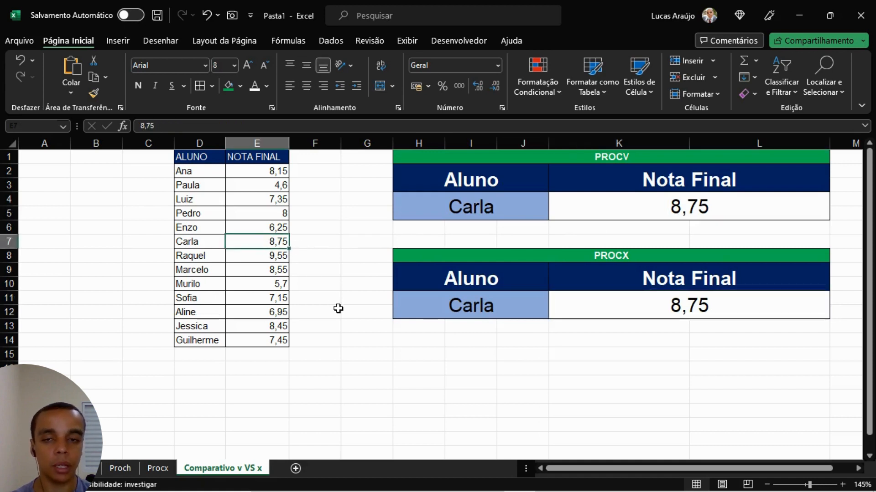
# - Enter a student's name missing from the table as Aluno in the PROCV area and accept it despite the data validation
pyautogui.click(355, 364)
pyautogui.click(595, 414)
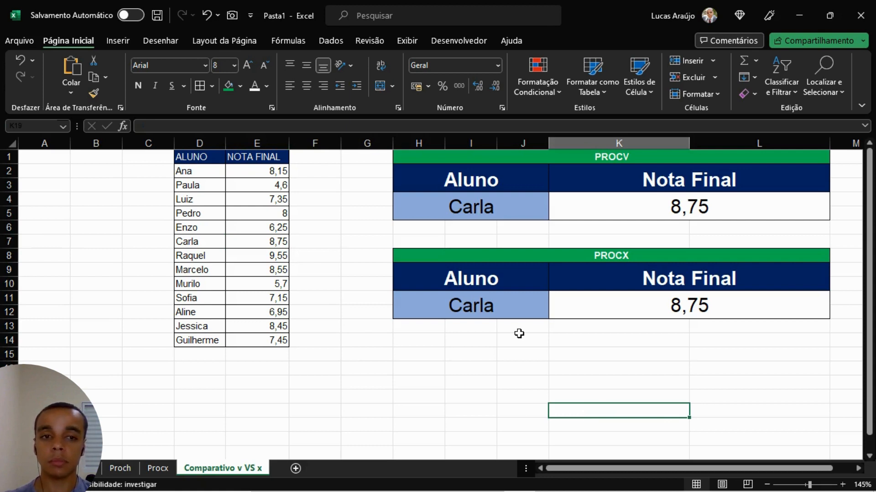
pyautogui.click(508, 207)
pyautogui.click(496, 305)
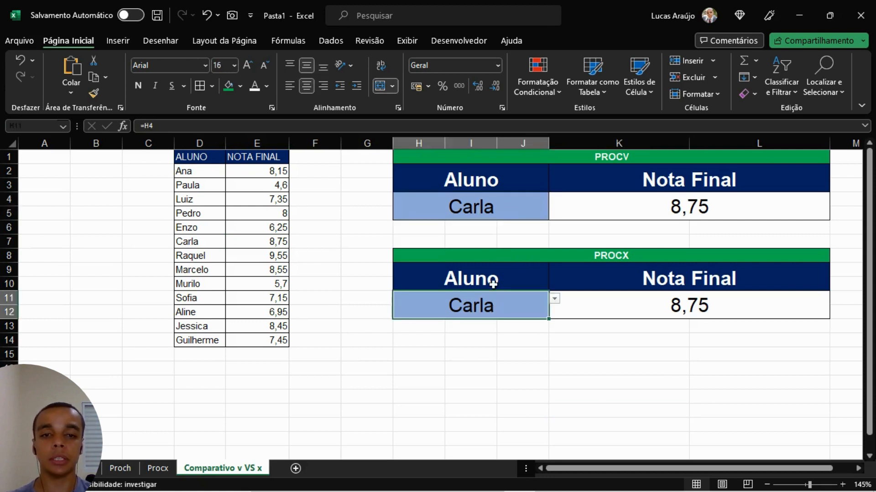
pyautogui.click(516, 205)
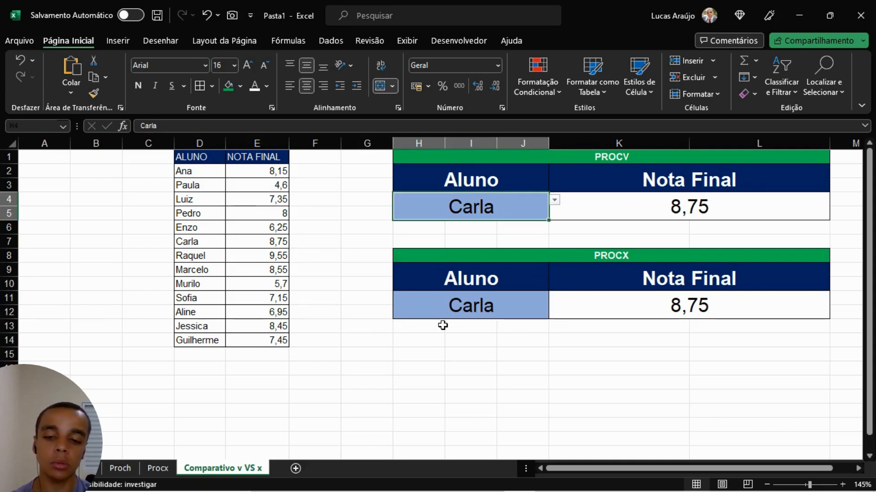
pyautogui.write('Lucas')
pyautogui.press('Return')
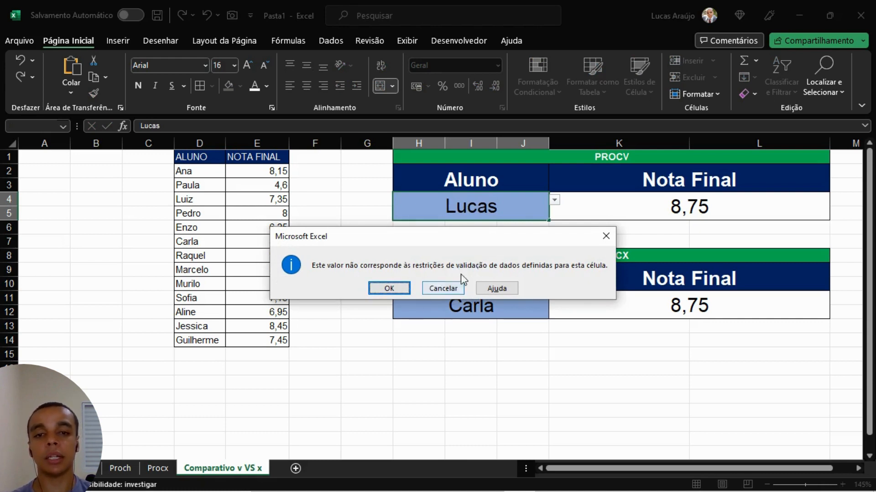
pyautogui.click(389, 288)
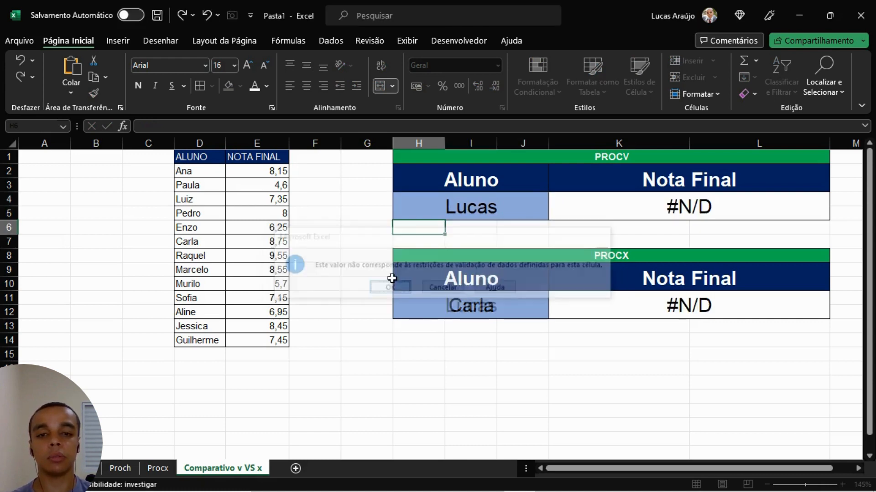
# - Compare both Nota Final results for the missing student and check the names in the ALUNO column, D2:D14
pyautogui.click(517, 217)
pyautogui.click(504, 300)
pyautogui.click(522, 203)
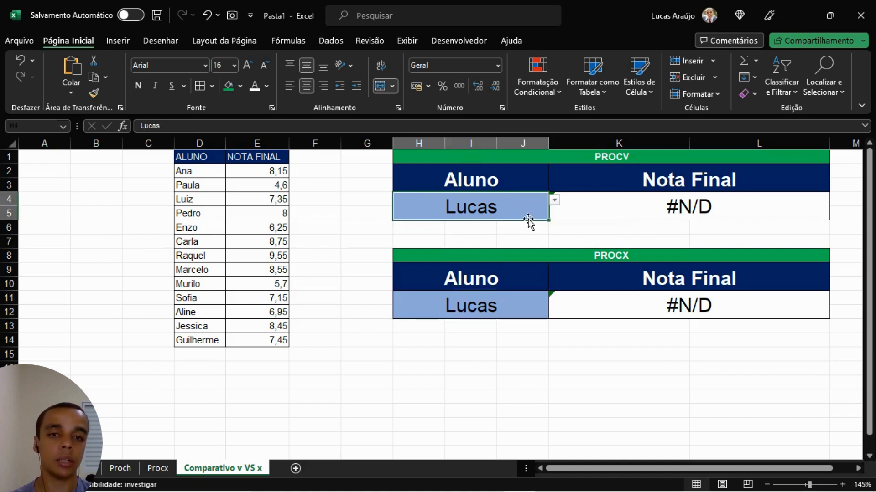
pyautogui.click(491, 239)
pyautogui.click(696, 209)
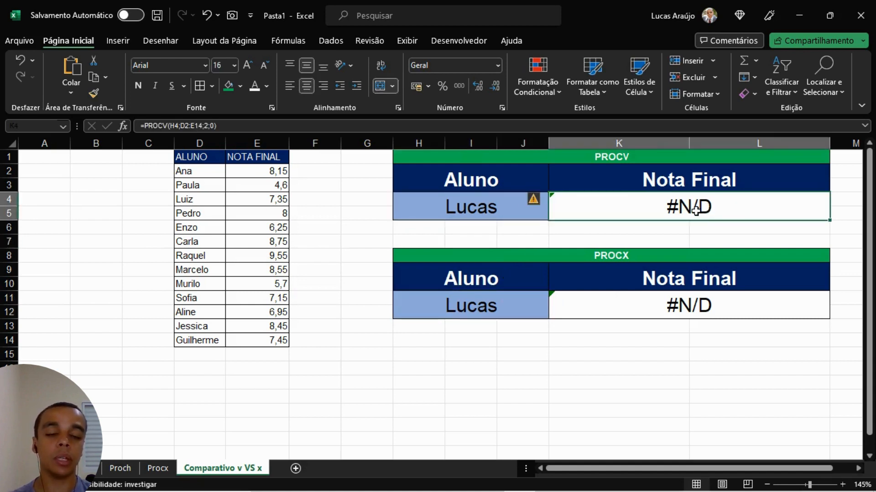
pyautogui.click(686, 302)
pyautogui.click(686, 227)
pyautogui.click(639, 210)
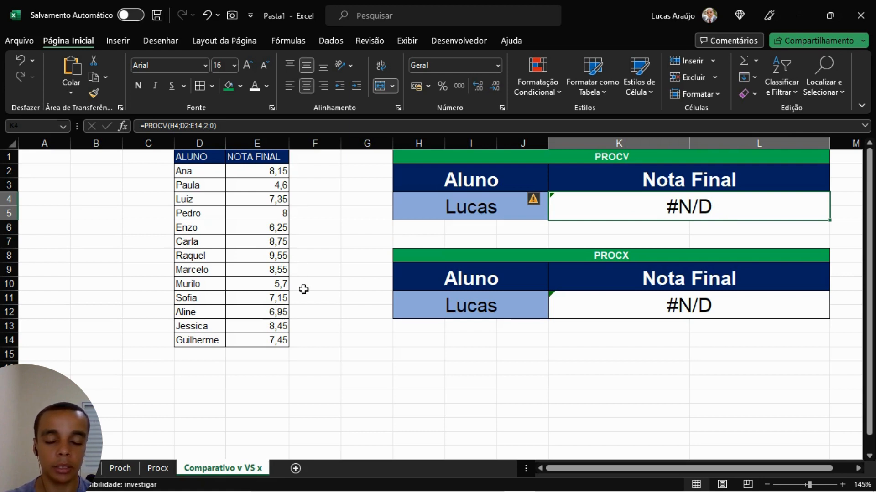
pyautogui.click(494, 207)
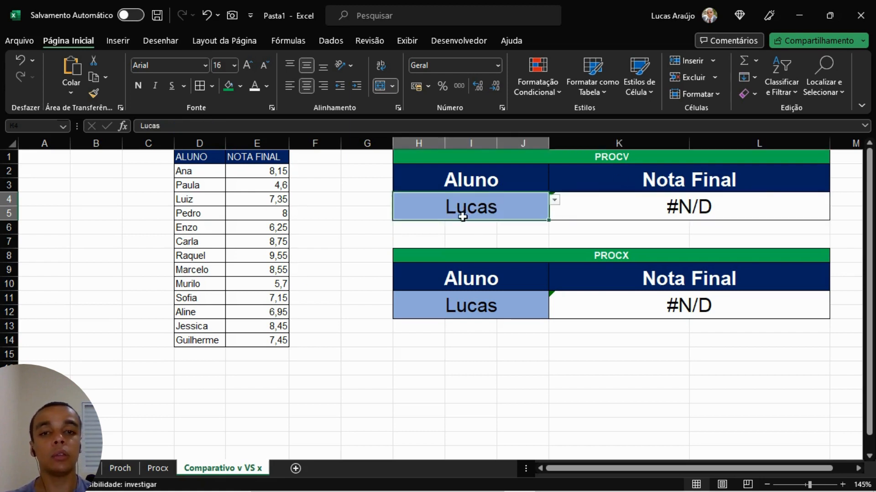
pyautogui.moveTo(187, 171); pyautogui.dragTo(196, 341)
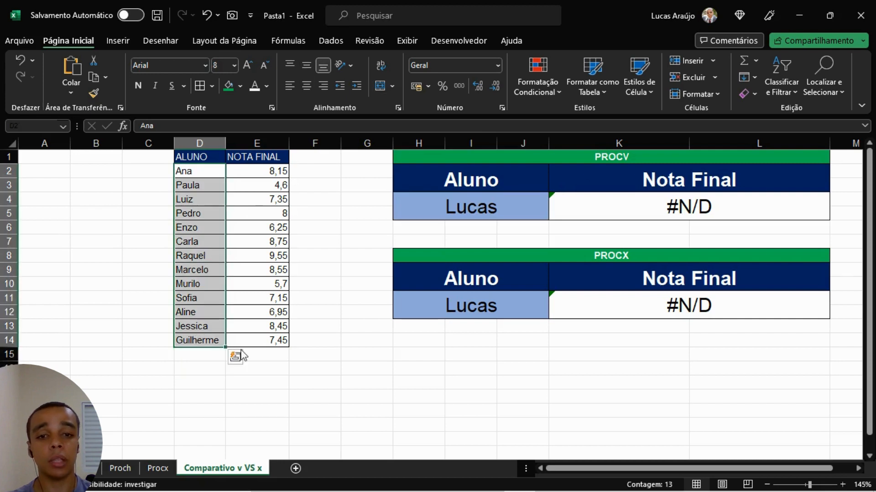
pyautogui.click(522, 387)
# - Open the PROCX area's Nota Final formula for editing at its empty se_não_encontrada argument
pyautogui.click(684, 313)
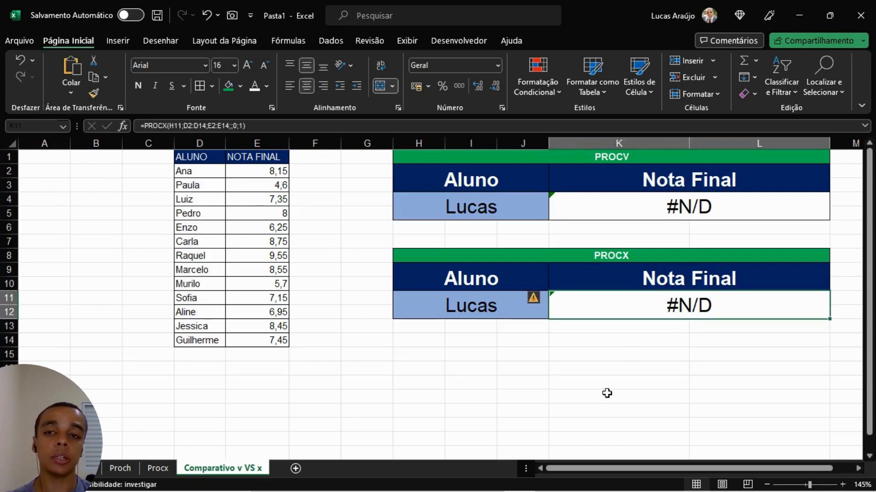
pyautogui.press('F2')
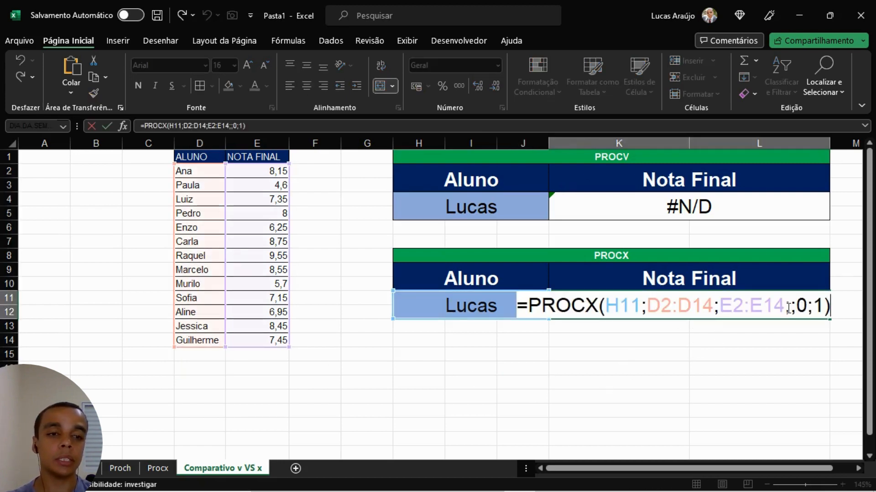
pyautogui.click(790, 304)
pyautogui.click(790, 305)
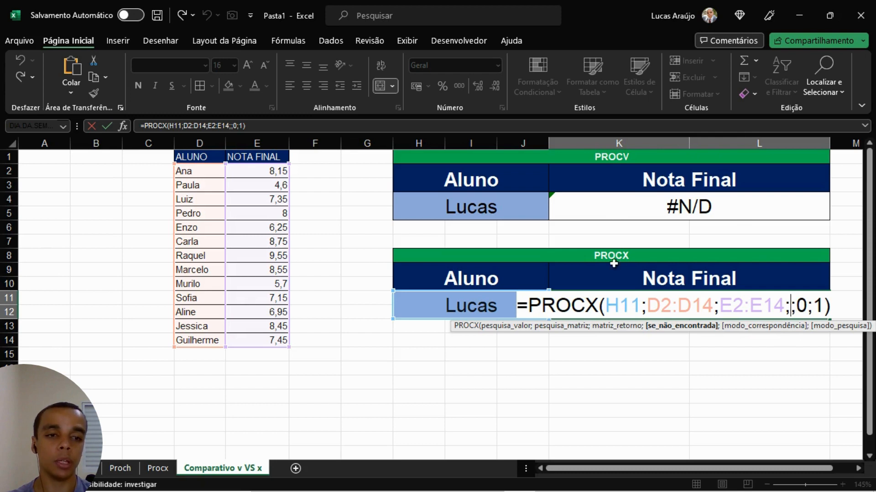
pyautogui.write('"')
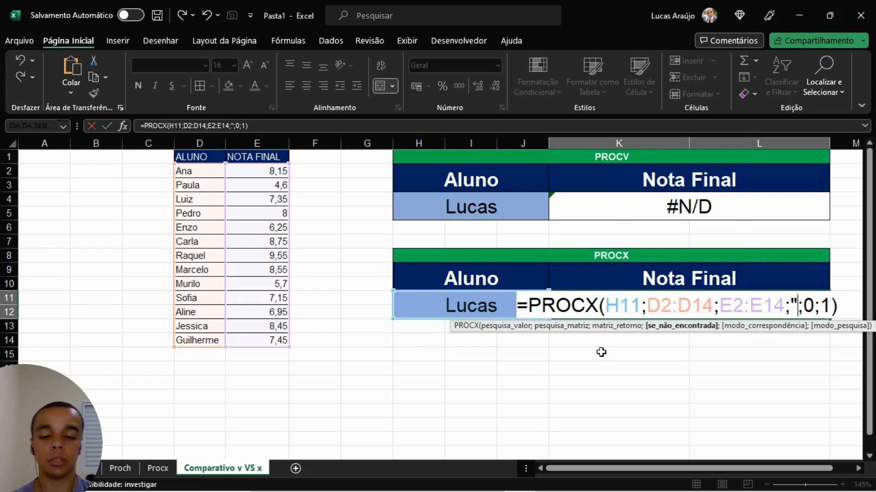
pyautogui.write('aluno')
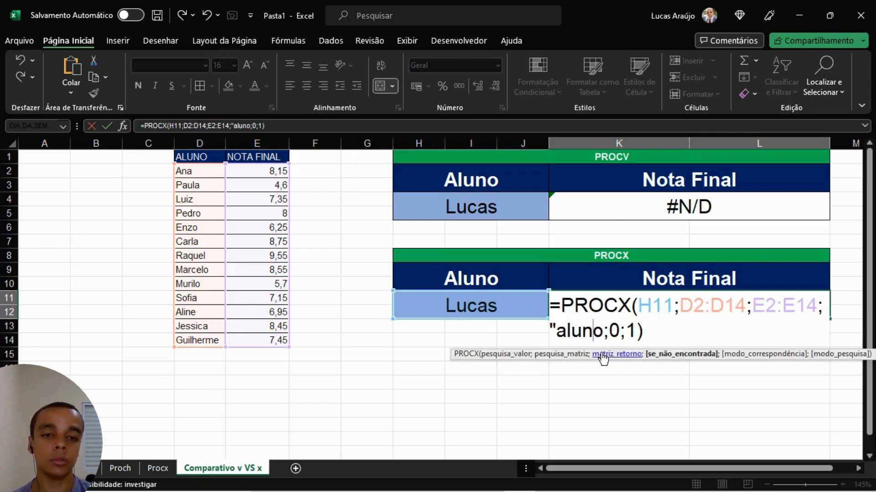
pyautogui.press('BackSpace')
pyautogui.press('BackSpace')
pyautogui.press('BackSpace')
pyautogui.press('BackSpace')
pyautogui.press('BackSpace')
pyautogui.press('BackSpace')
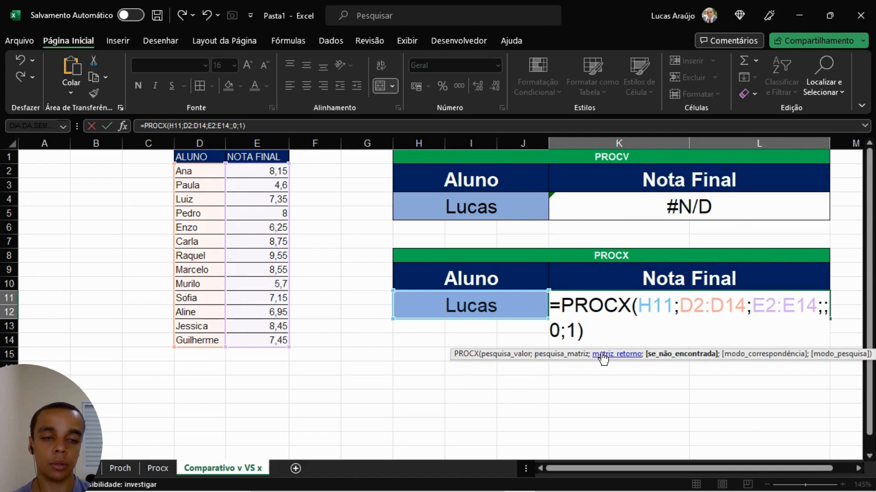
# - Set the PROCX formula's se_não_encontrada argument to "ALUNO NÃO ENCONTRADO" and accept the formula
pyautogui.write('"ALUNO N')
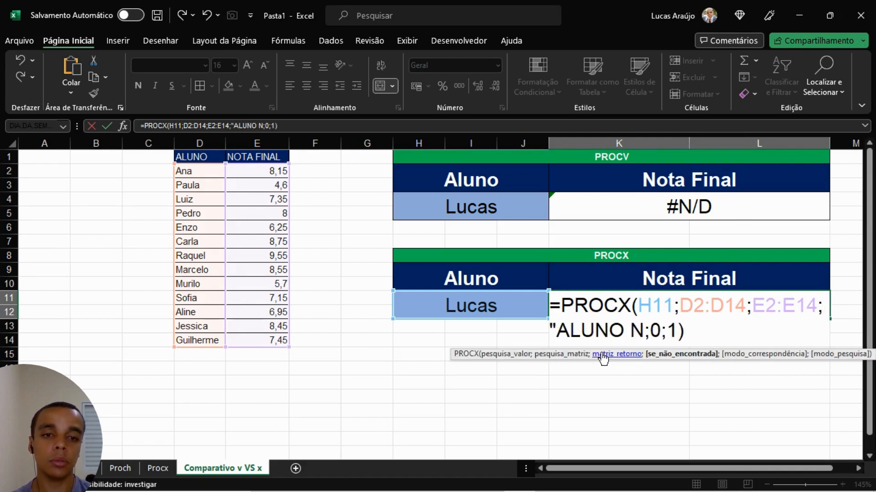
pyautogui.write('ÃO ENCONTRAD')
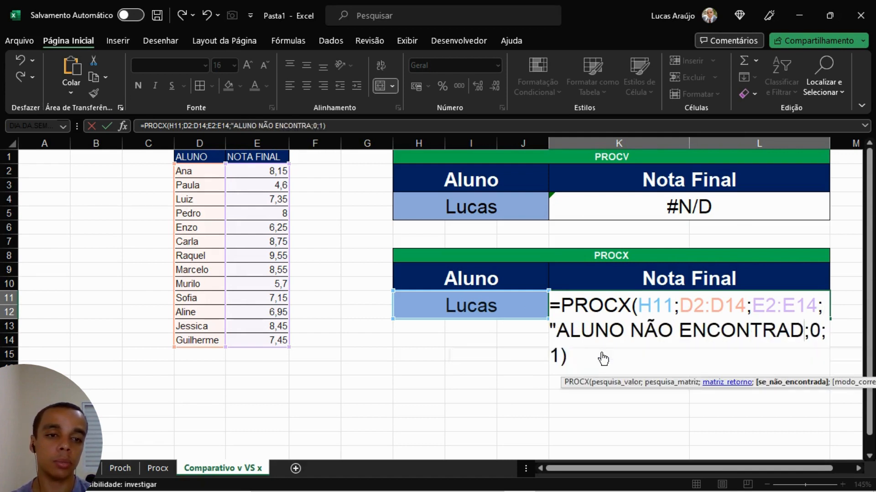
pyautogui.write('O"')
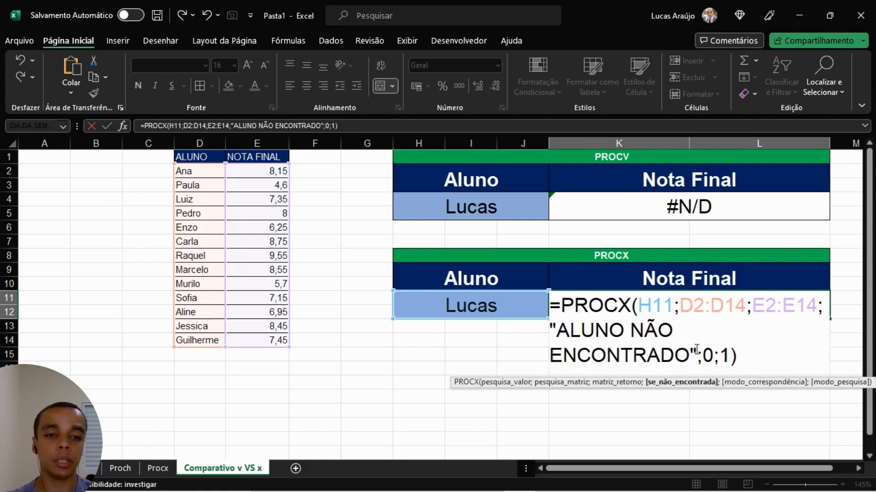
pyautogui.moveTo(697, 349); pyautogui.dragTo(549, 333)
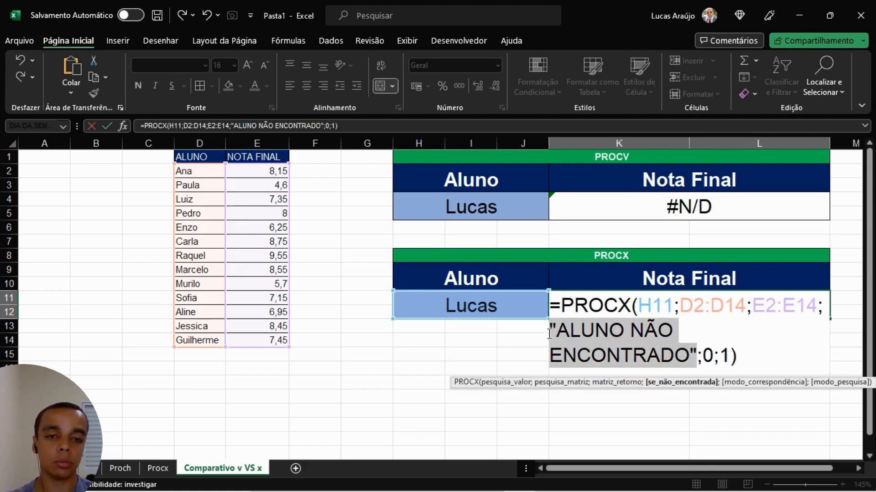
pyautogui.click(744, 356)
pyautogui.press('Return')
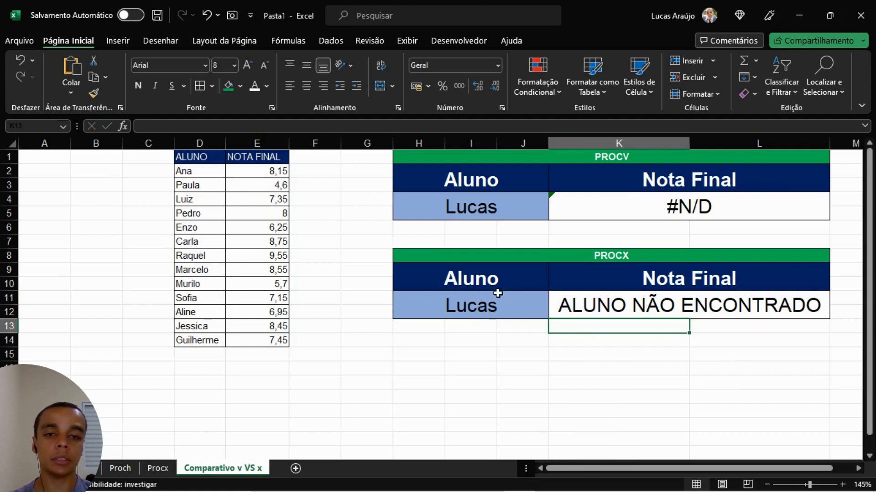
# - Compare how the PROCV and PROCX Nota Final cells handle the student missing from the table
pyautogui.click(498, 295)
pyautogui.click(167, 328)
pyautogui.click(661, 218)
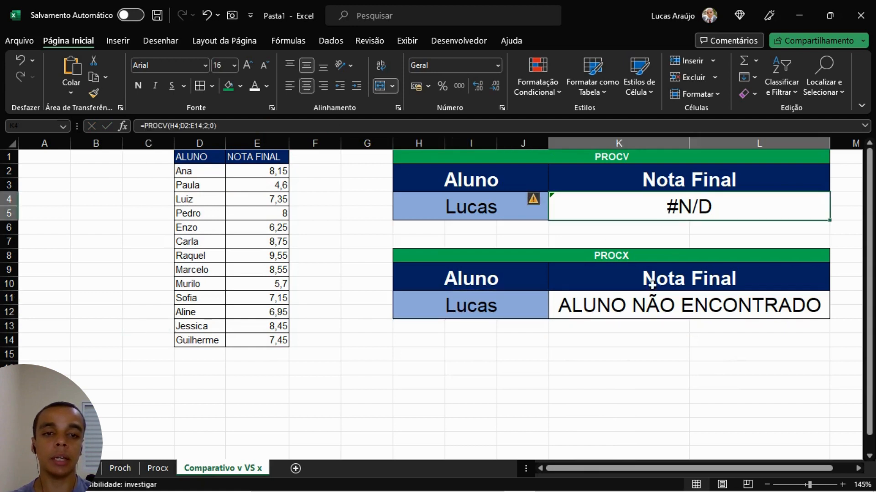
pyautogui.click(629, 303)
pyautogui.click(625, 355)
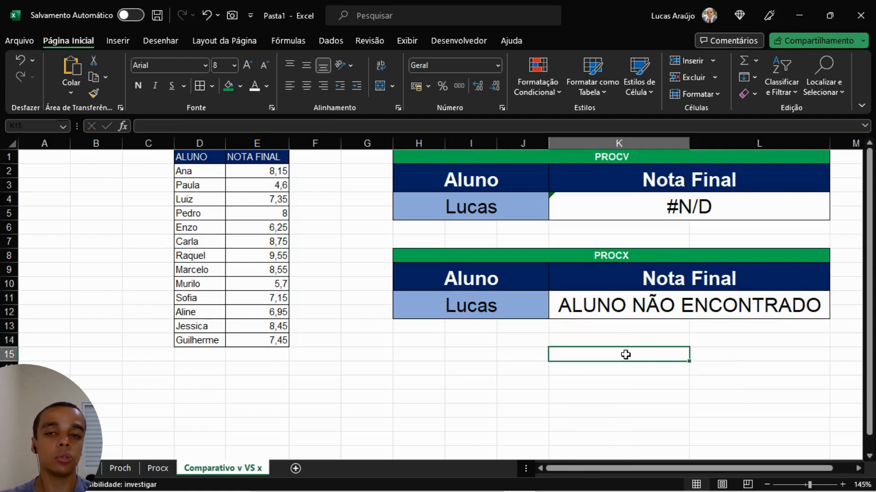
pyautogui.click(711, 208)
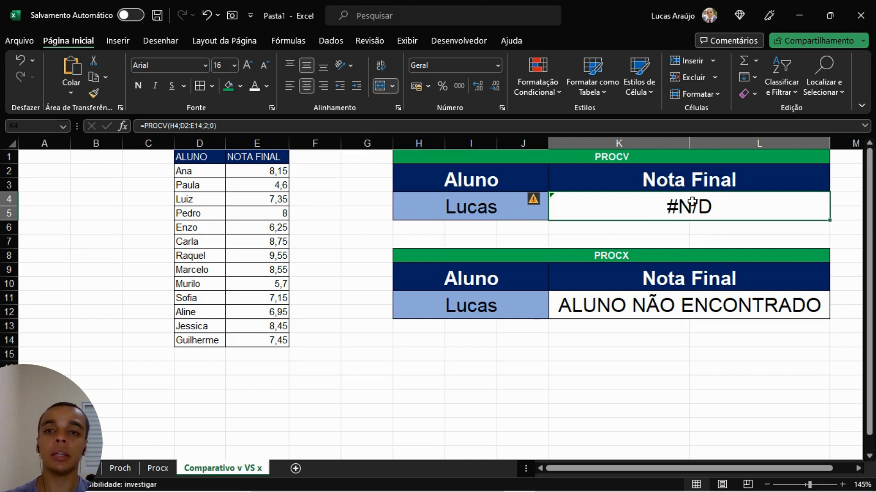
pyautogui.click(676, 228)
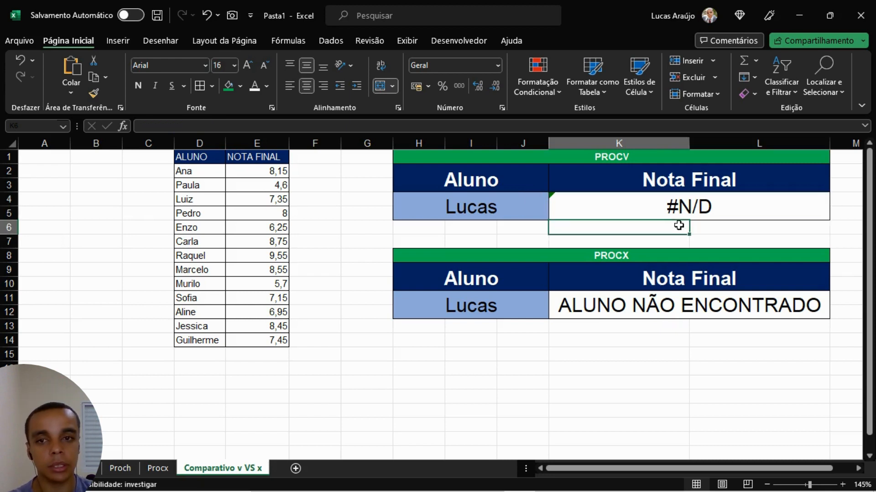
pyautogui.click(623, 213)
pyautogui.click(595, 239)
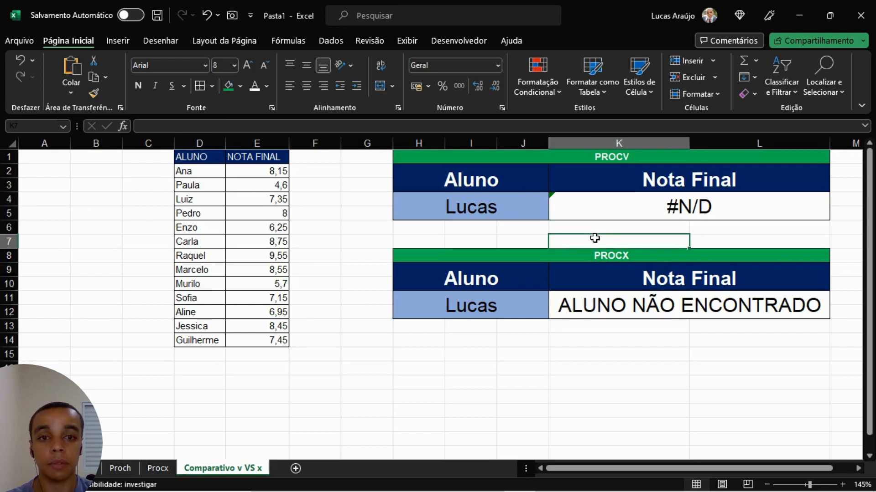
pyautogui.click(610, 306)
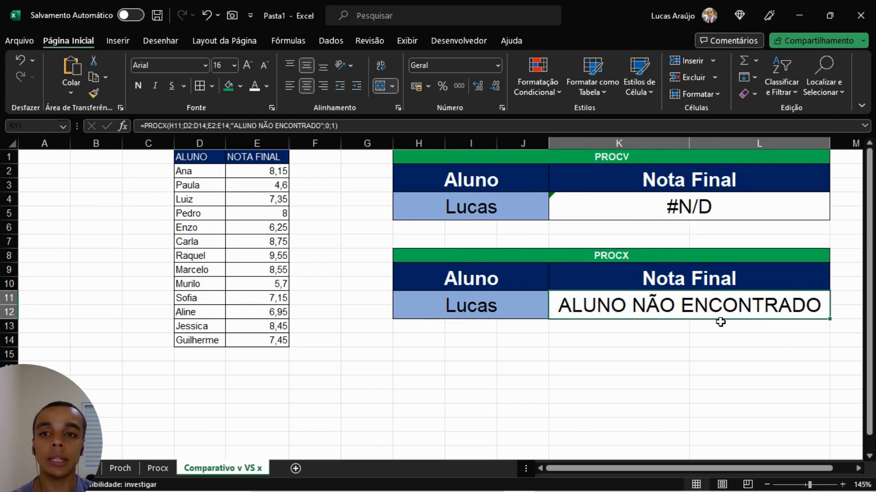
pyautogui.click(629, 209)
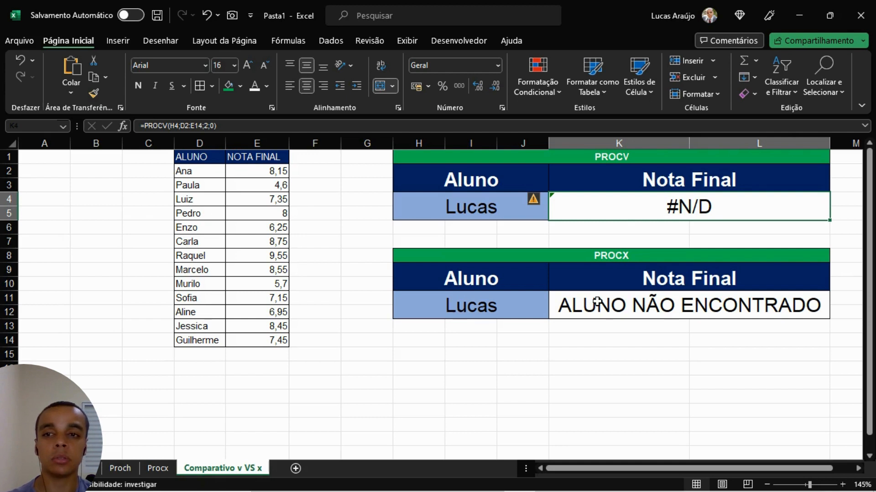
pyautogui.click(705, 308)
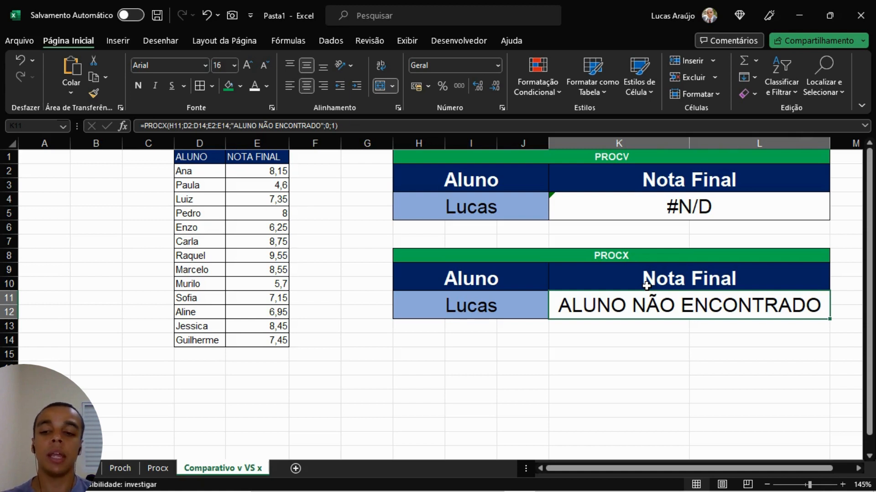
# - Replace the not-found text in the PROCX formula with 0 and inspect the Nota Final result
pyautogui.doubleClick(646, 301)
pyautogui.moveTo(793, 329); pyautogui.dragTo(519, 333)
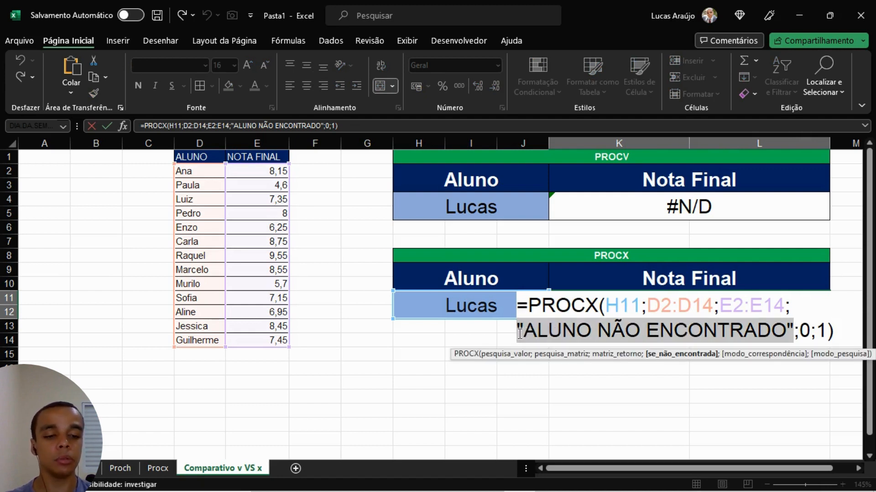
pyautogui.write('0')
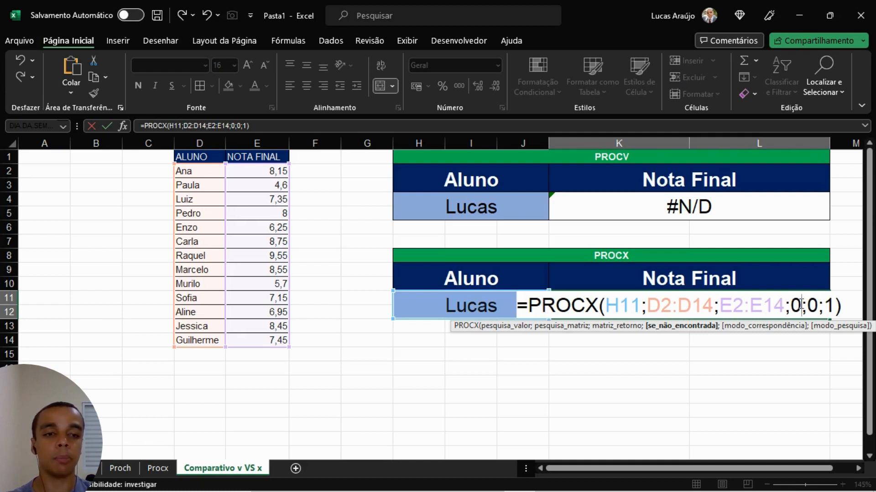
pyautogui.press('Return')
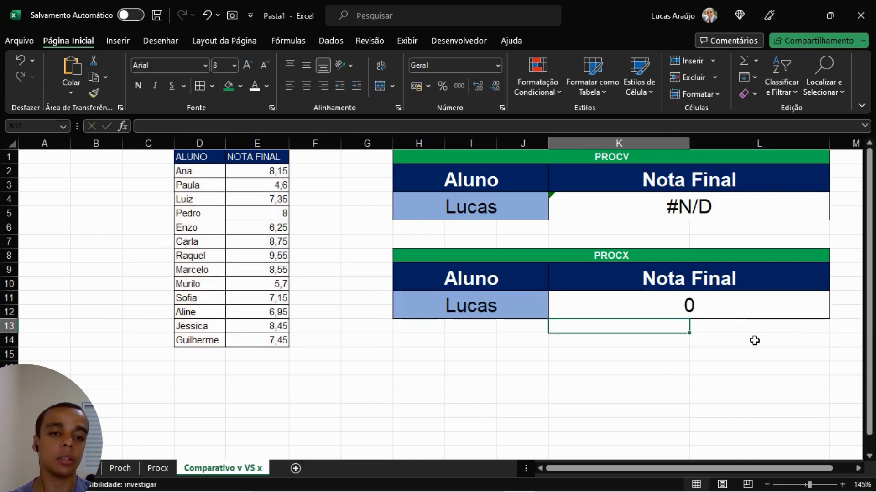
pyautogui.click(731, 312)
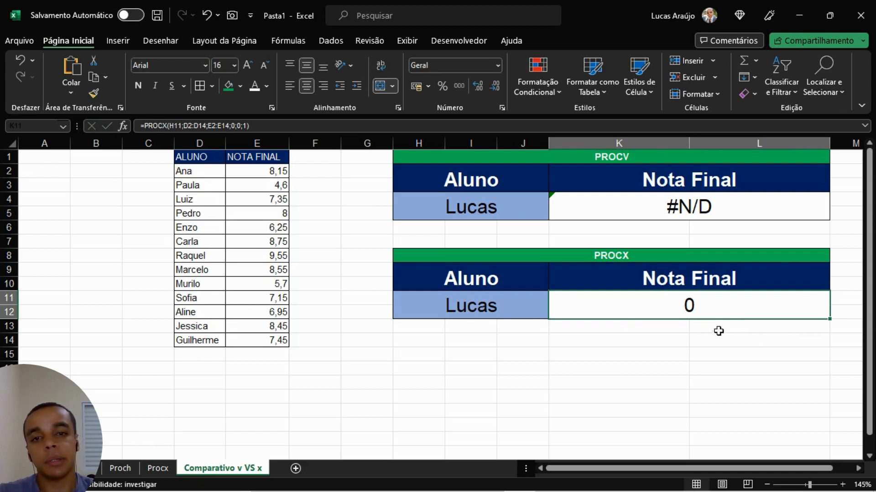
# - Choose the student from row 4 as Aluno in the PROCV area and compare both Nota Final results with the table
pyautogui.click(490, 308)
pyautogui.click(537, 206)
pyautogui.click(554, 199)
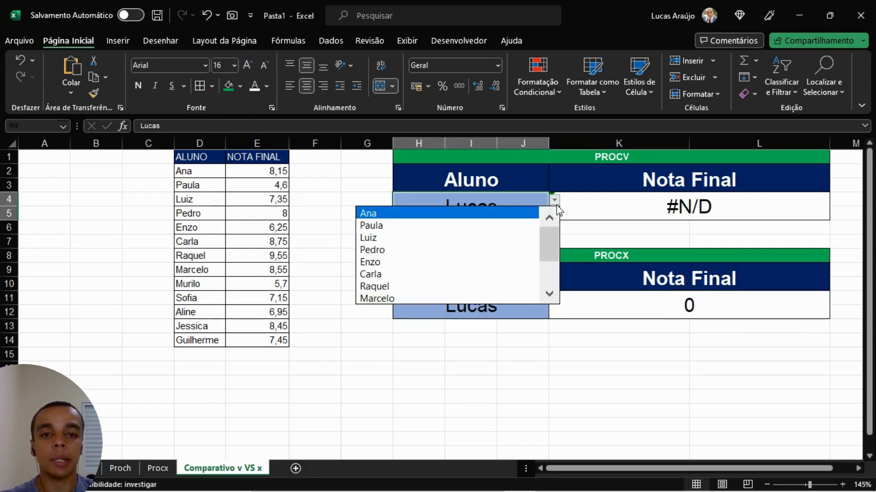
pyautogui.click(463, 238)
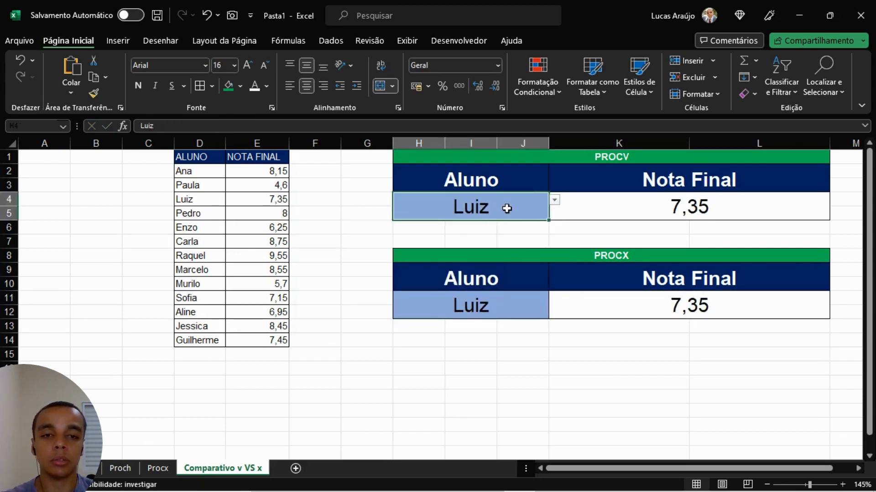
pyautogui.click(514, 302)
pyautogui.click(640, 306)
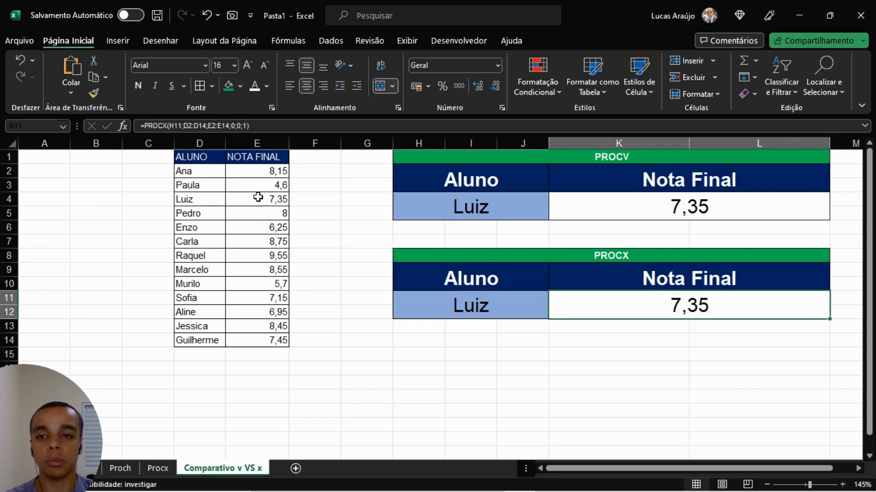
pyautogui.moveTo(258, 199); pyautogui.dragTo(209, 199)
# - Enter the missing student's name again as Aluno in the PROCV area, accept it despite the validation, and check the PROCX result
pyautogui.click(528, 203)
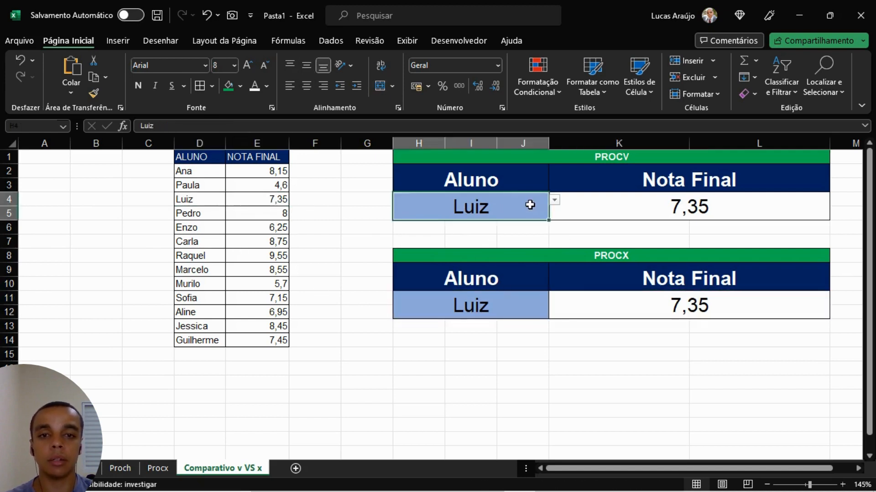
pyautogui.doubleClick(531, 206)
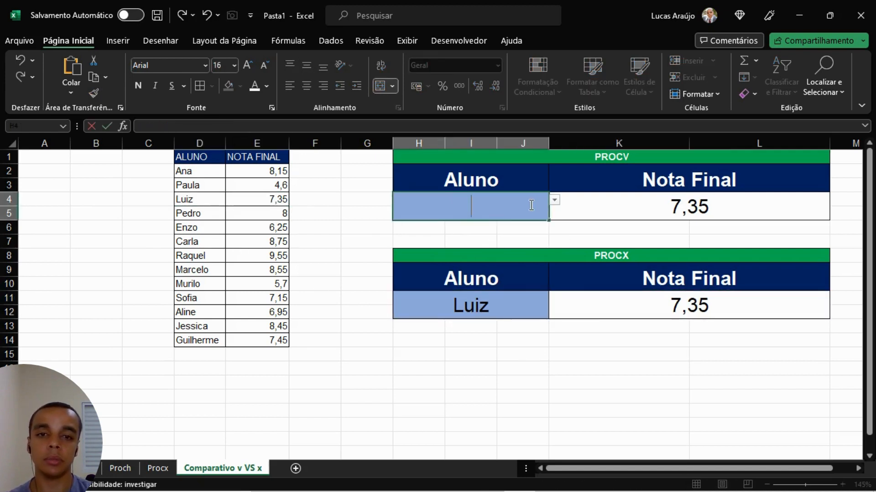
pyautogui.write('Lucas')
pyautogui.press('Return')
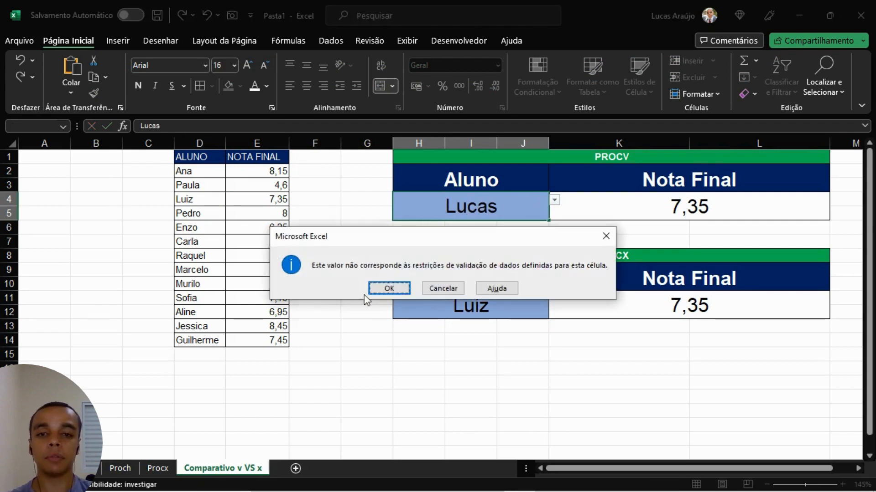
pyautogui.click(389, 288)
pyautogui.click(708, 308)
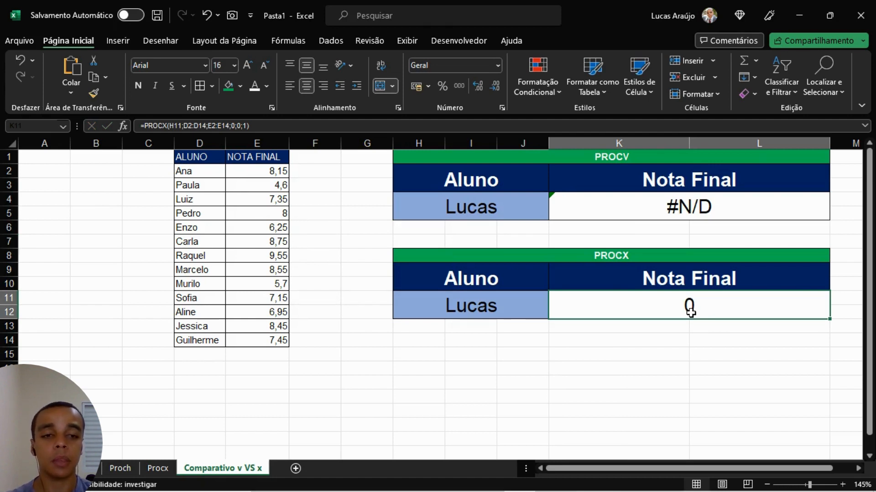
# - Replace the not-found value in the PROCX formula with the calculation 2+2 and inspect the Nota Final result
pyautogui.doubleClick(690, 309)
pyautogui.doubleClick(795, 306)
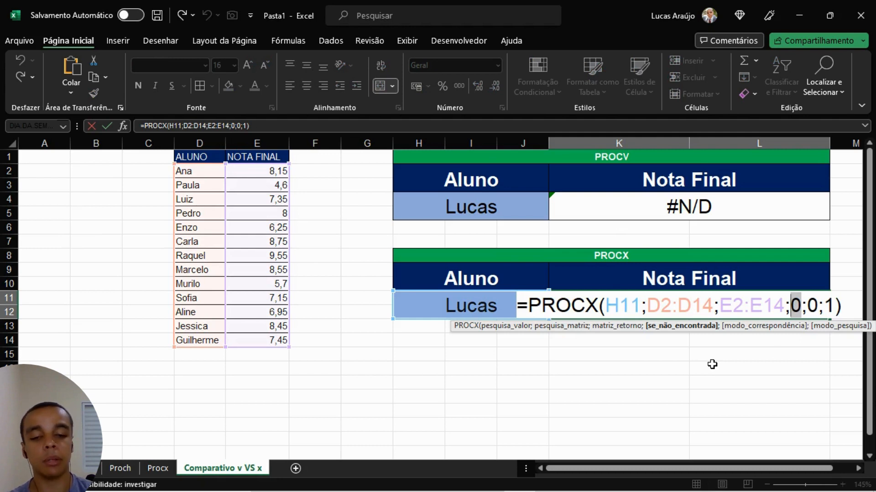
pyautogui.write('2+2')
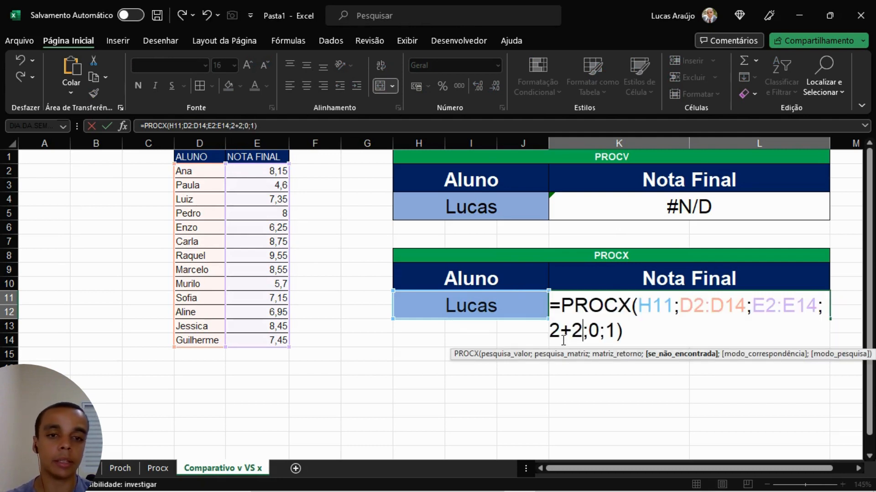
pyautogui.press('Return')
pyautogui.press('Return')
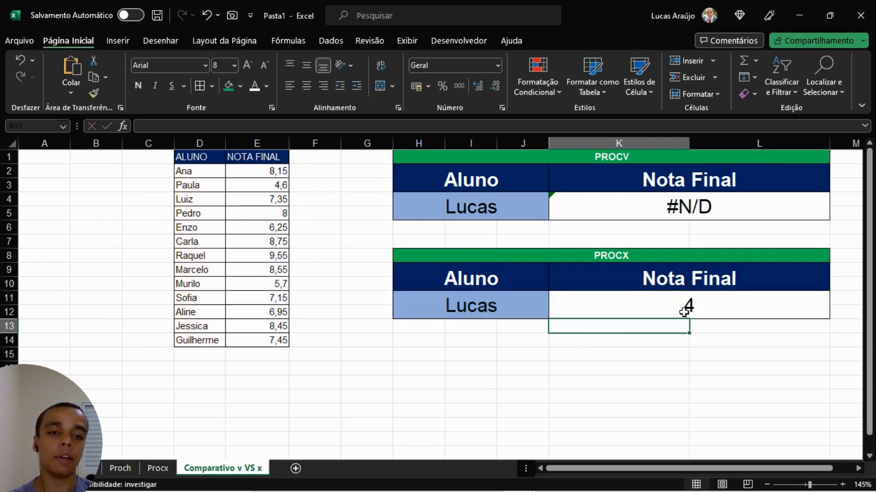
pyautogui.click(684, 312)
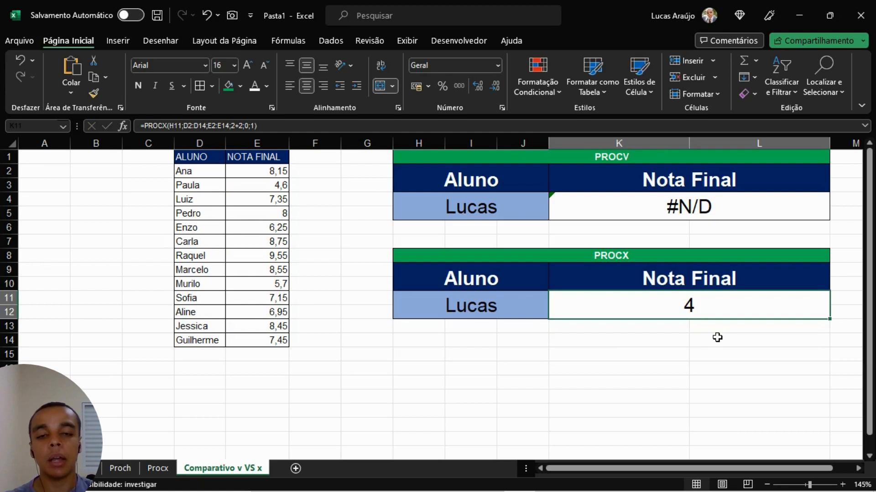
# - Start a second student list below the PROCX area, with the missing student's name in H15 and the grade 7,5 in I15
pyautogui.click(400, 353)
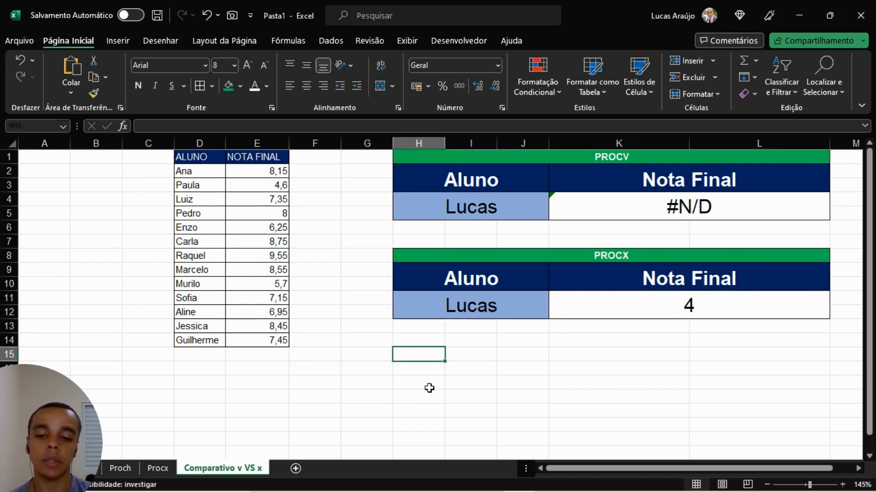
pyautogui.write('Lucas')
pyautogui.press('Tab')
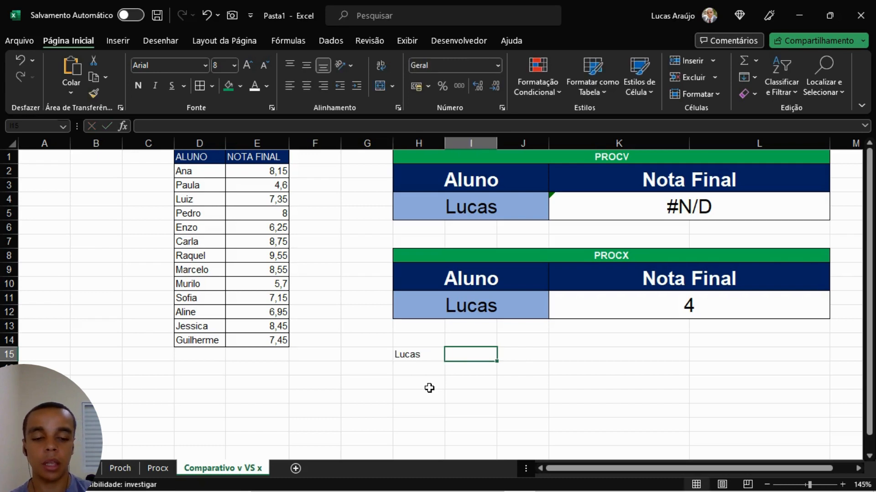
pyautogui.write('7,5')
pyautogui.press('Return')
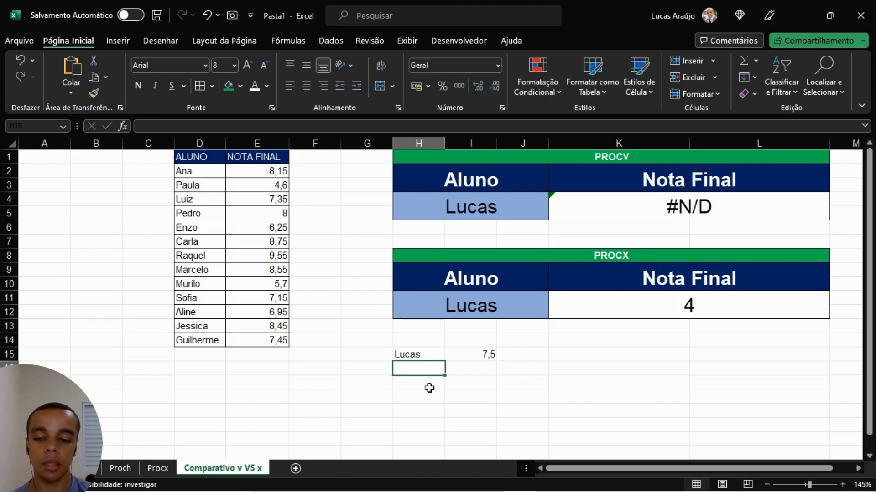
# - Add another student's name in H16 of the second list, with the grade 9,5 beside it
pyautogui.write('Felipe')
pyautogui.press('Tab')
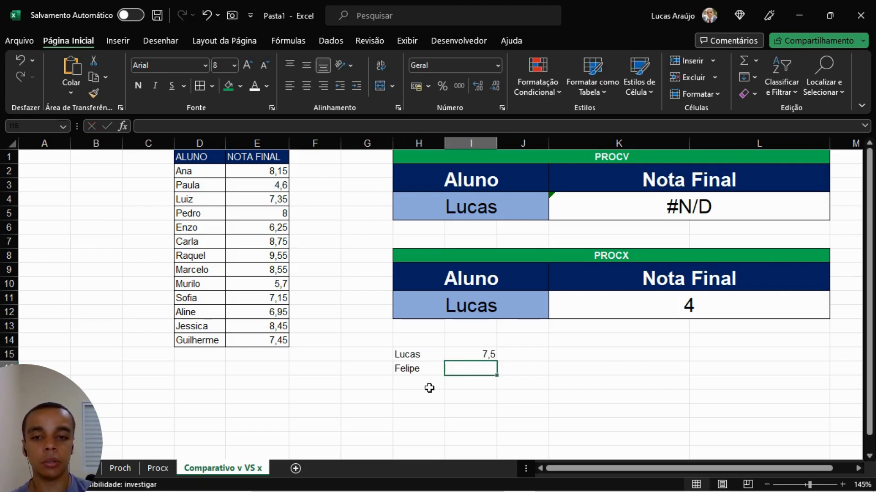
pyautogui.press('Left')
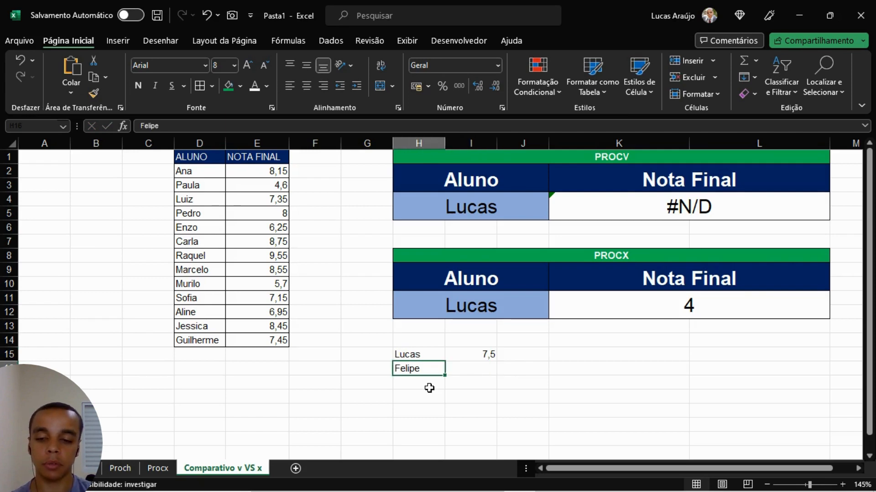
pyautogui.write('Felipe')
pyautogui.press('Tab')
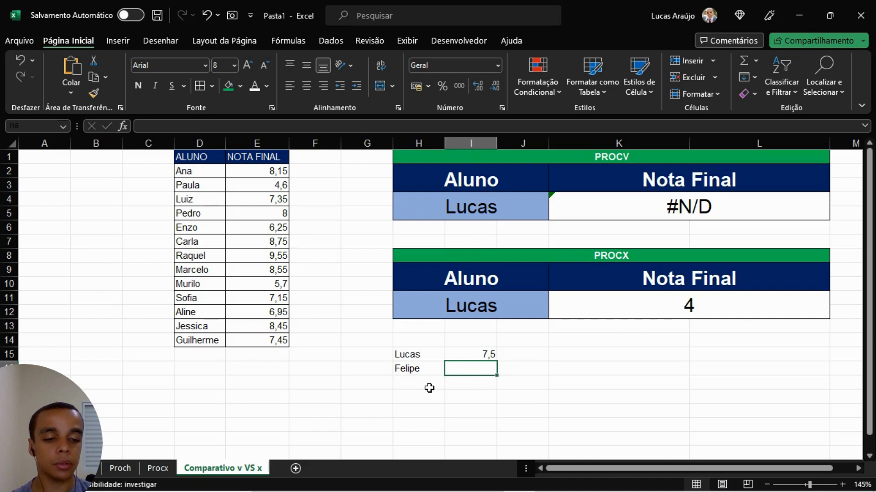
pyautogui.write('9,5')
pyautogui.press('Return')
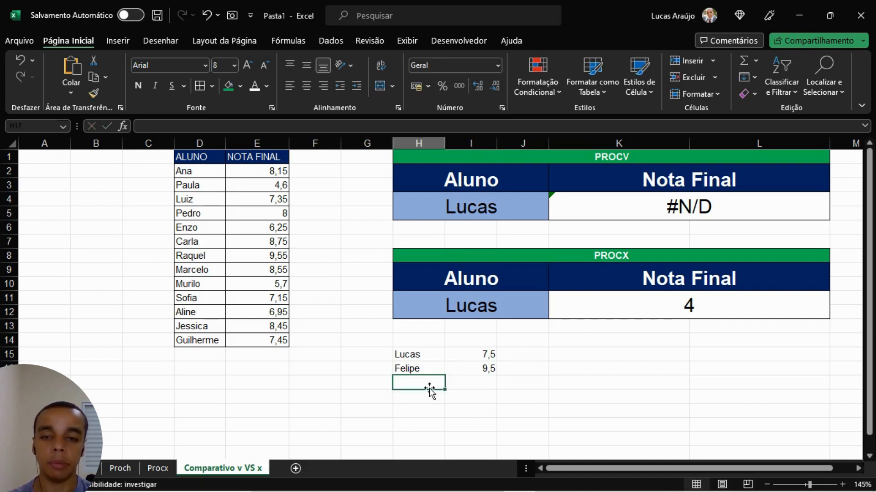
# - Add a third student's name in H17 of the second list, with the grade 3,2 beside it
pyautogui.write('Carl')
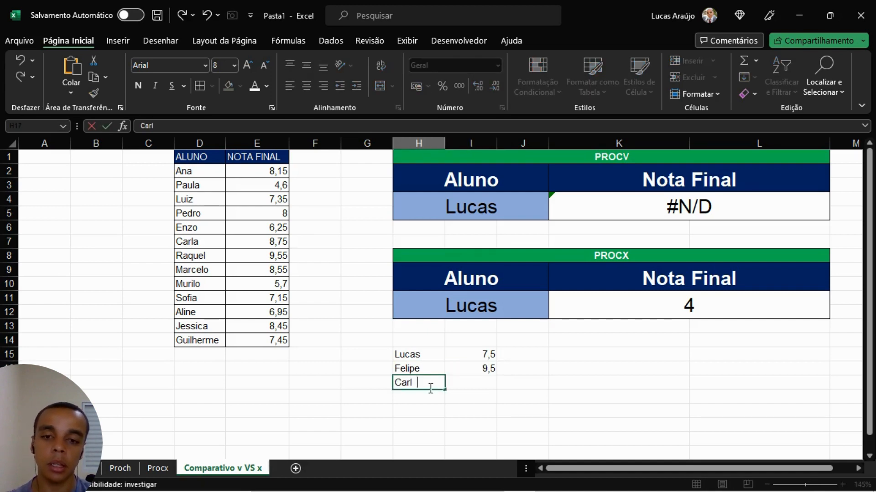
pyautogui.write('os')
pyautogui.press('Tab')
pyautogui.write('3,2')
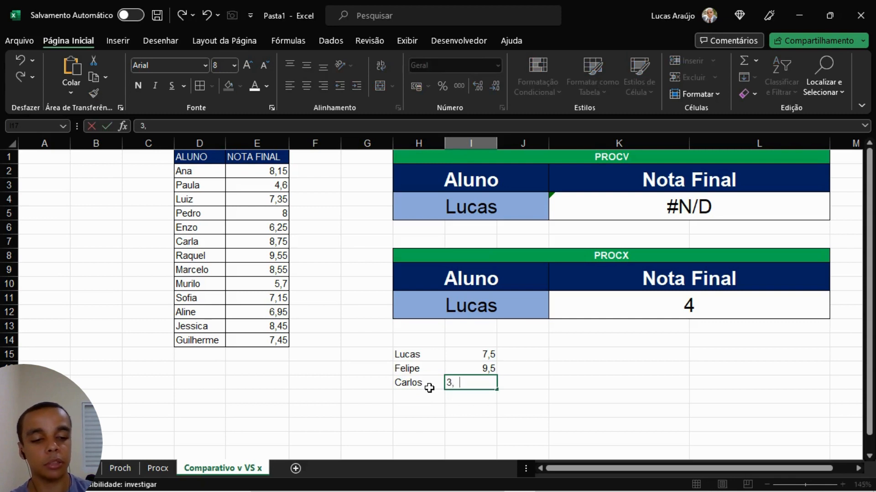
pyautogui.press('Return')
pyautogui.click(691, 368)
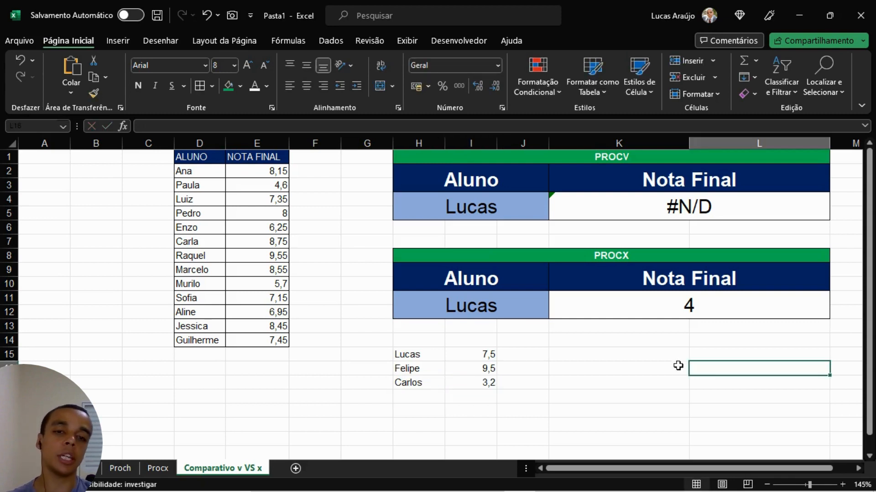
# - Replace 2+2 in the PROCX formula with a nested PROCX that looks up H11 in H15:H17 and returns I15:I17
pyautogui.click(648, 308)
pyautogui.doubleClick(774, 325)
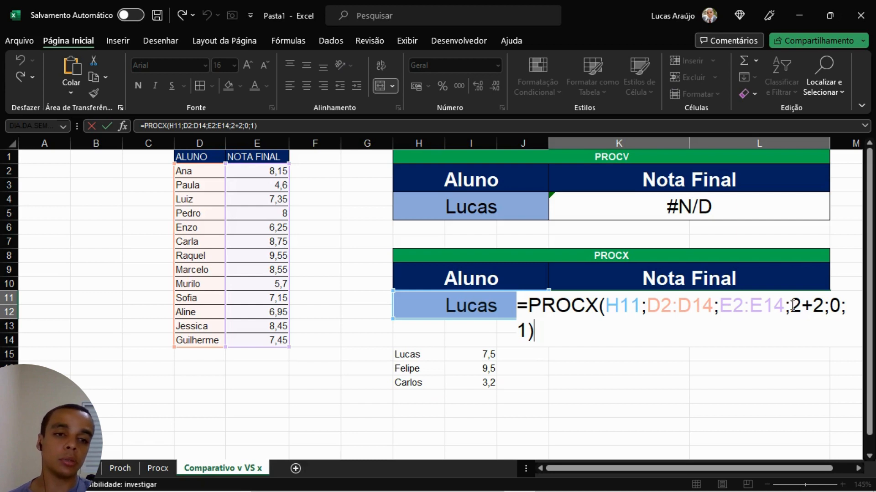
pyautogui.moveTo(791, 306); pyautogui.dragTo(821, 308)
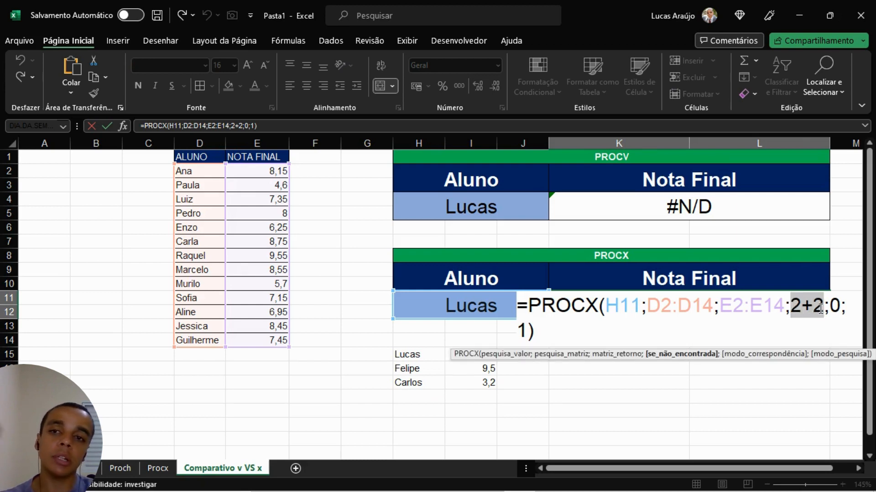
pyautogui.write('pro')
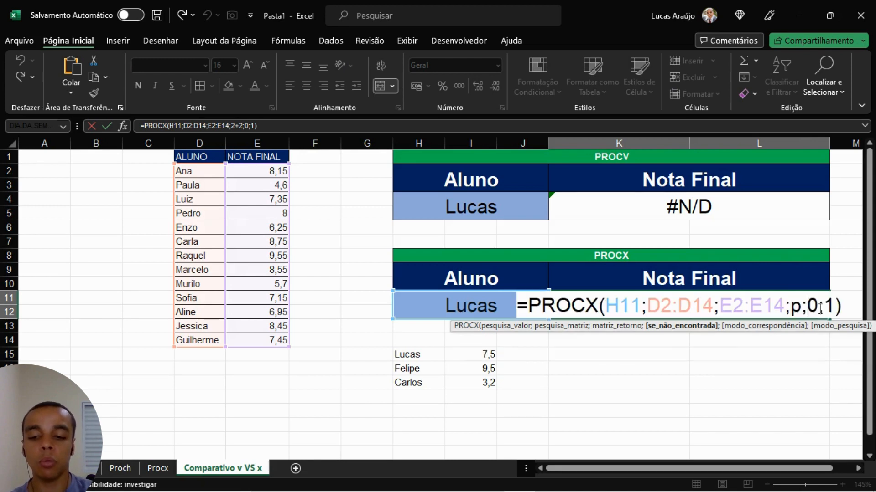
pyautogui.write('cx')
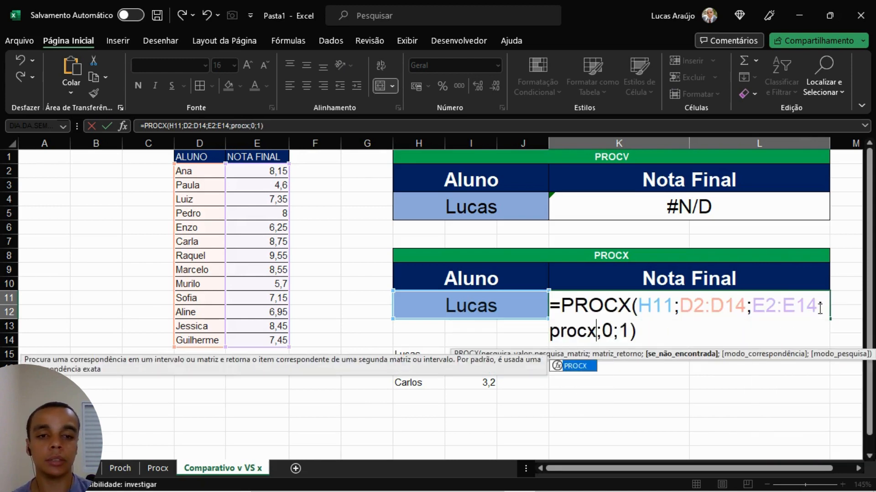
pyautogui.write('()')
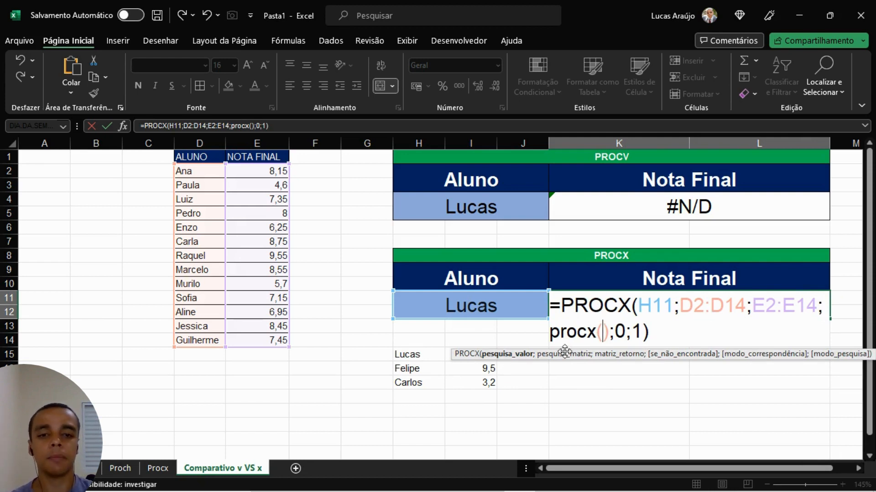
pyautogui.click(467, 310)
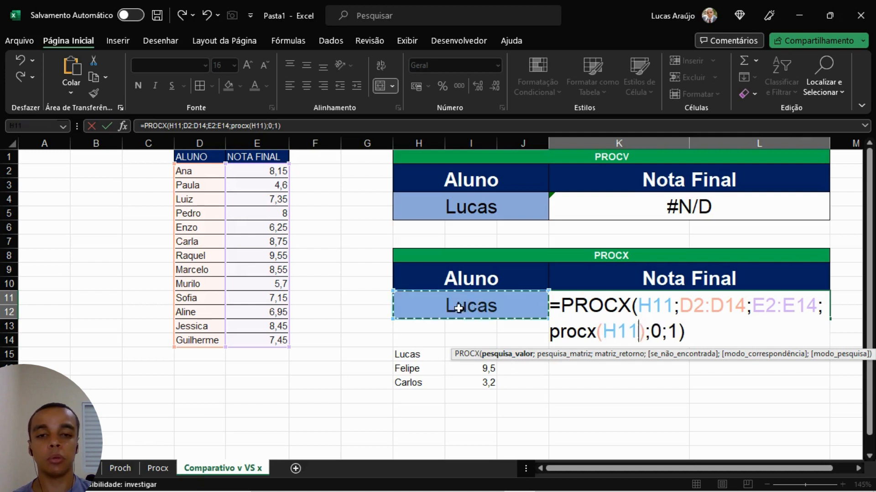
pyautogui.write(';')
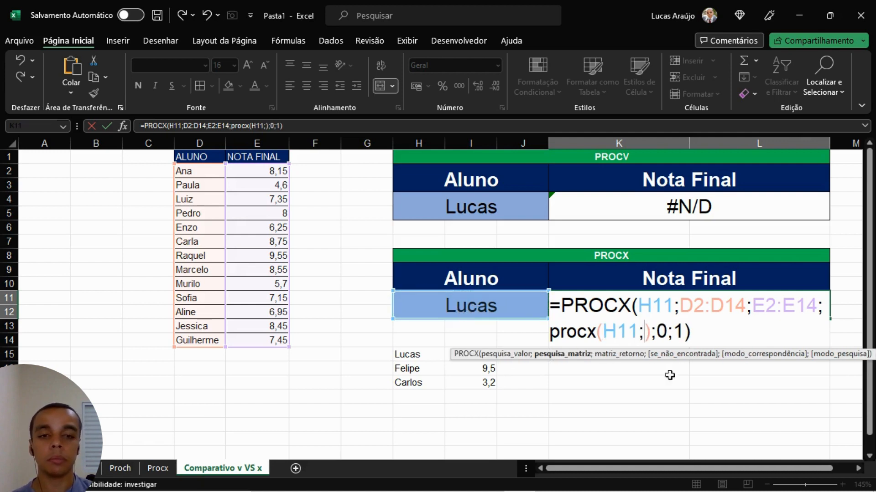
pyautogui.moveTo(412, 357); pyautogui.dragTo(413, 383)
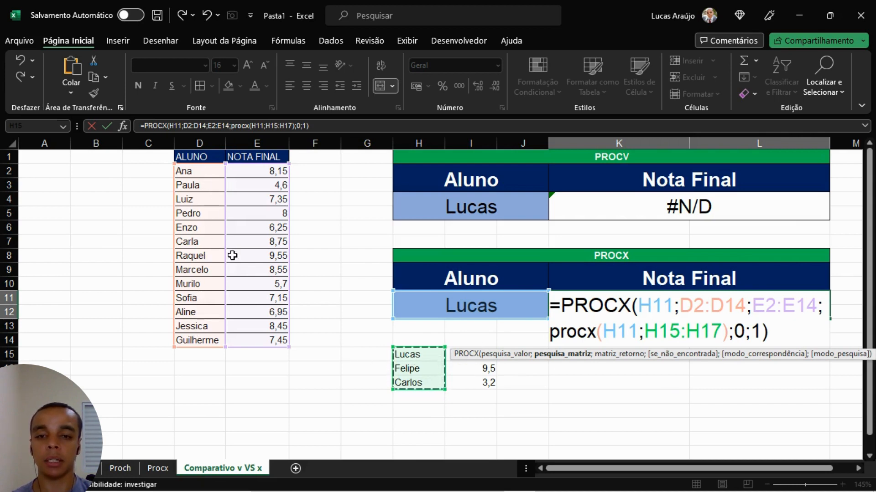
pyautogui.write(';')
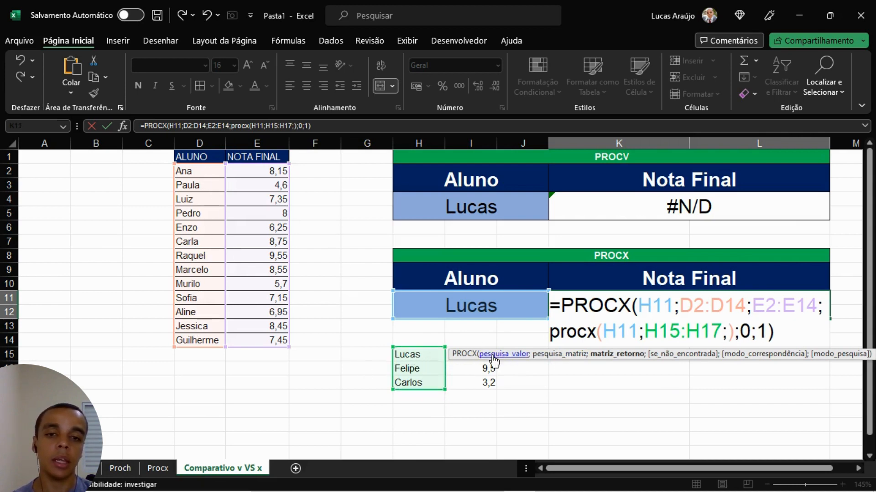
pyautogui.moveTo(460, 380); pyautogui.dragTo(457, 349)
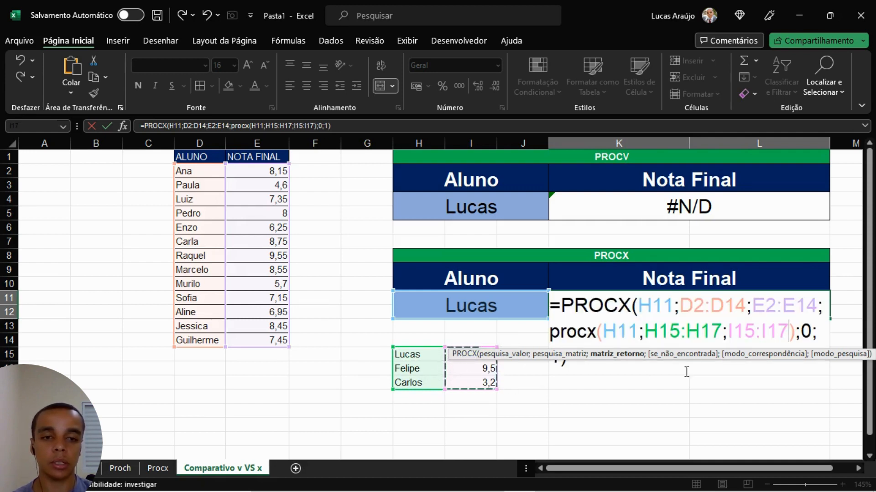
# - Complete the nested PROCX with "" if not found, exact match 0 and search mode 1, then compare Nota Final with the second list
pyautogui.write(';')
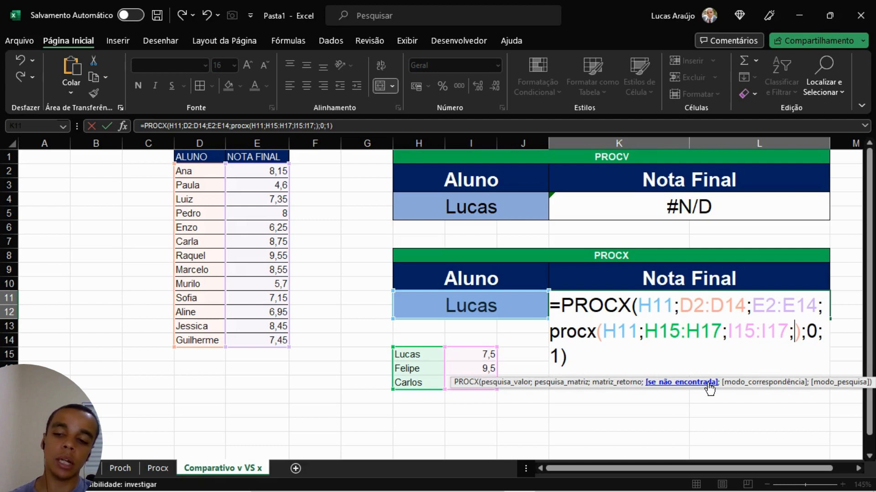
pyautogui.write('""')
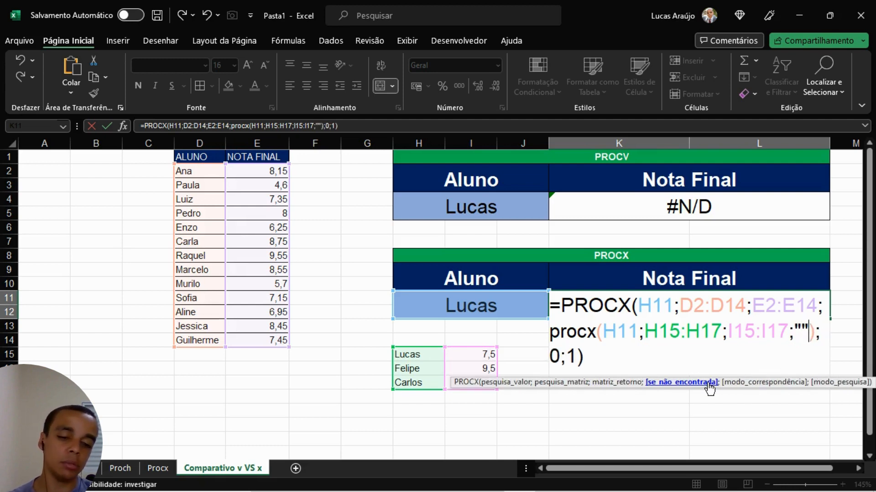
pyautogui.write(';')
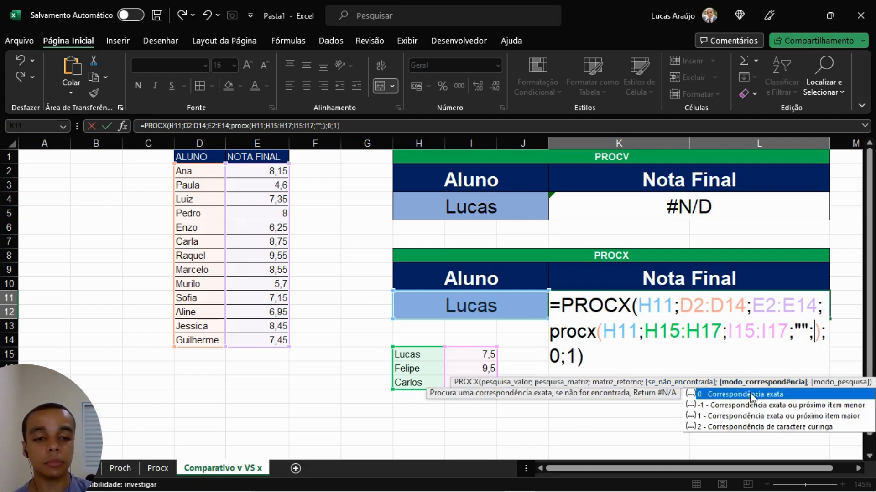
pyautogui.write('0')
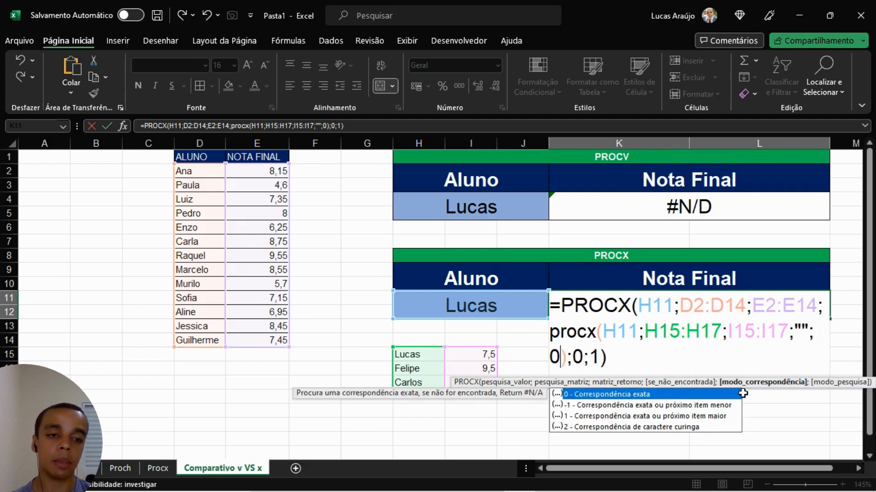
pyautogui.write(';')
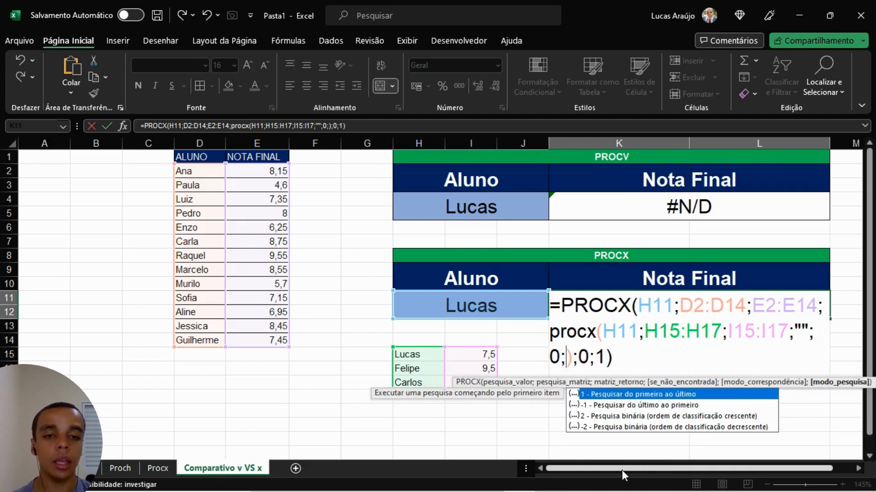
pyautogui.write('1')
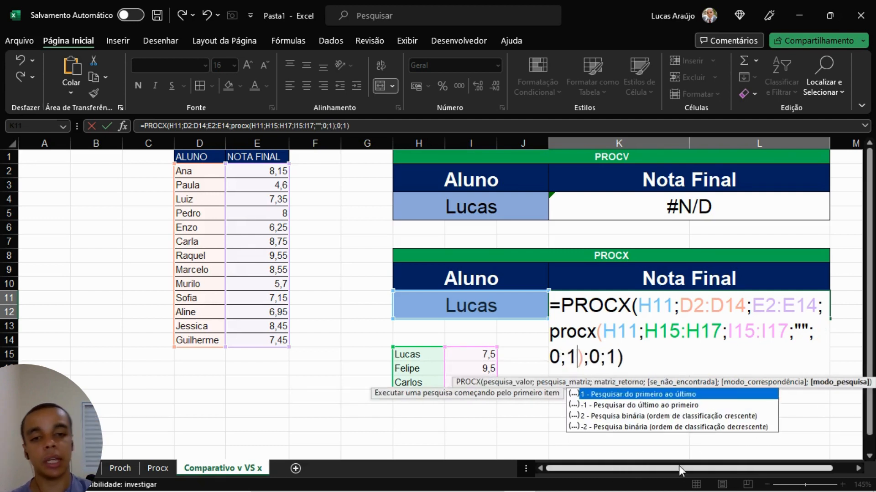
pyautogui.press('Return')
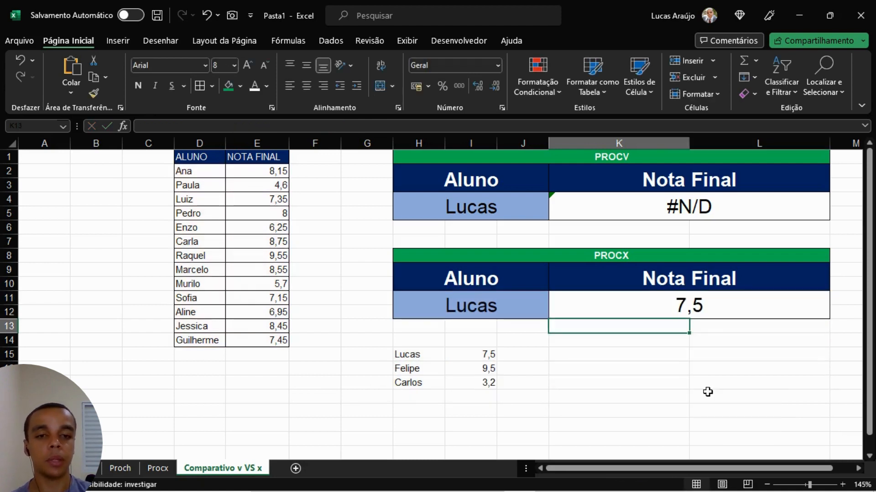
pyautogui.click(574, 372)
pyautogui.click(487, 355)
pyautogui.moveTo(409, 360); pyautogui.dragTo(474, 358)
pyautogui.click(520, 369)
# - Enter the third student of the second list as Aluno in the PROCX area and compare Nota Final with that student's grade
pyautogui.click(488, 309)
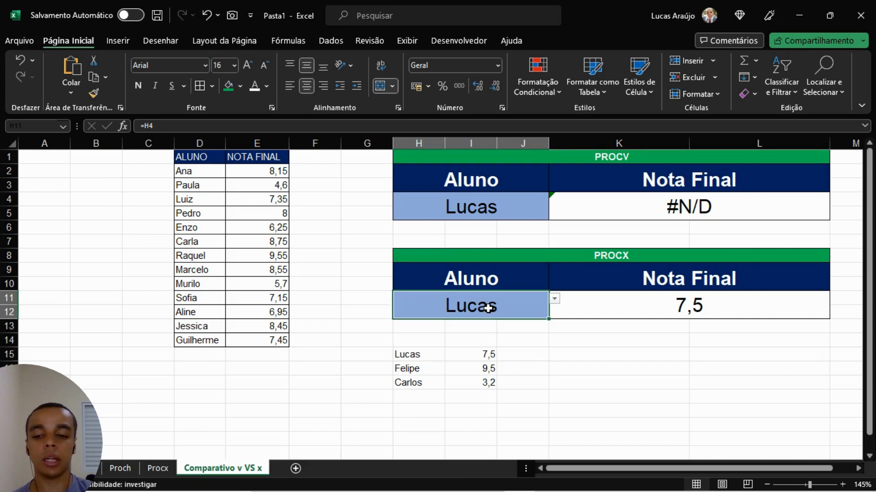
pyautogui.write('Carlos')
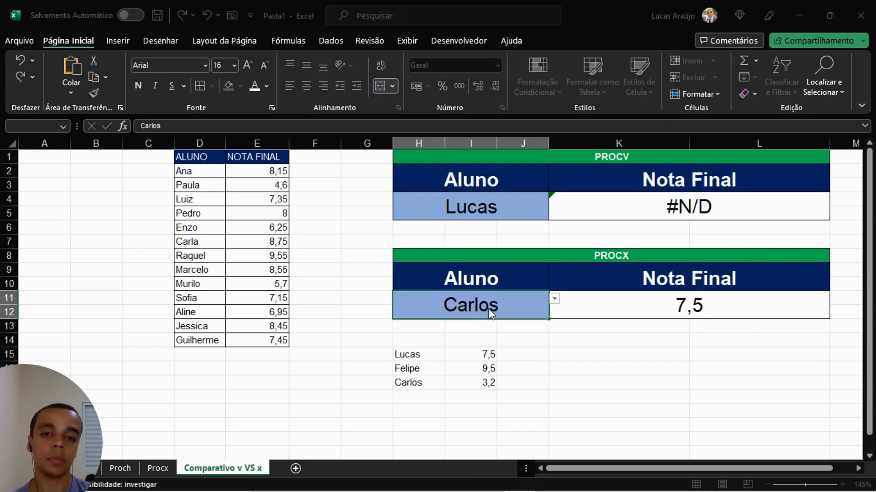
pyautogui.press('Return')
pyautogui.click(447, 305)
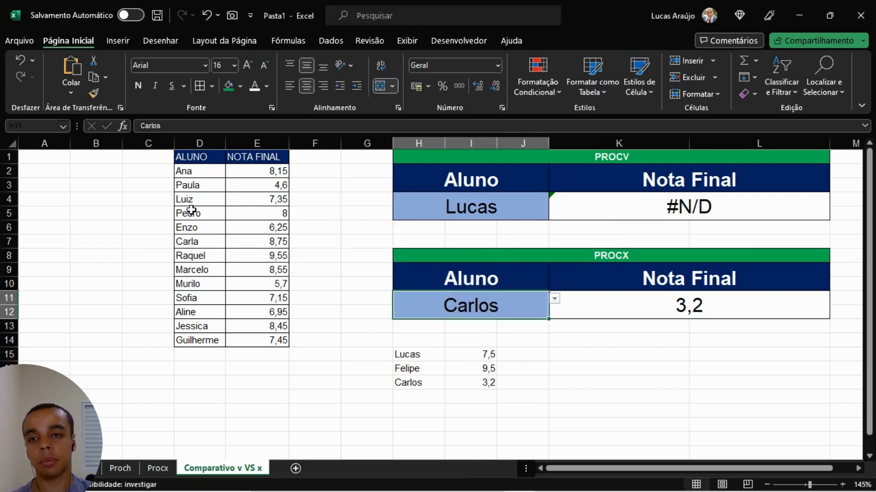
pyautogui.click(769, 313)
pyautogui.click(454, 383)
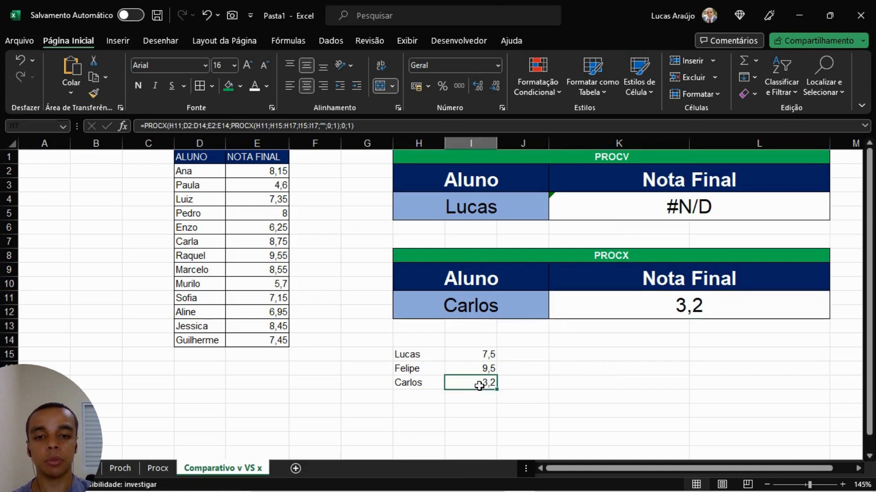
# - Enter the first student of the main list as Aluno in the PROCX area and compare Nota Final with the grade list
pyautogui.click(518, 317)
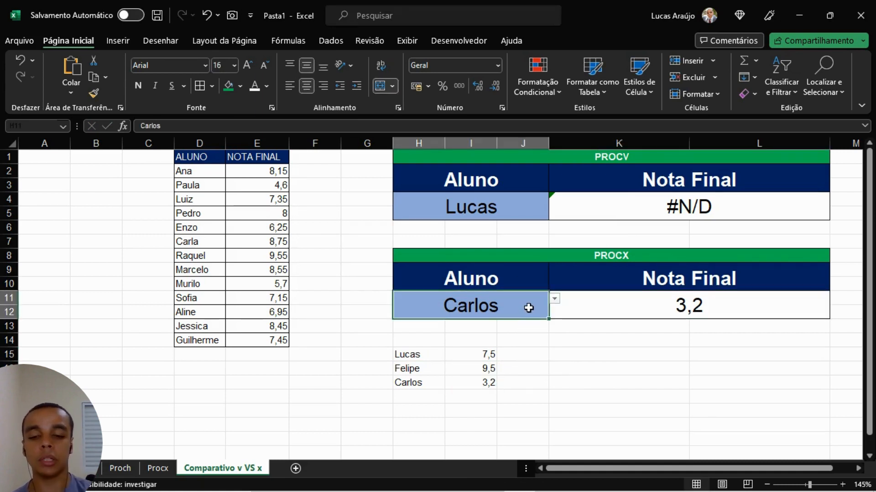
pyautogui.write('Ana')
pyautogui.press('Return')
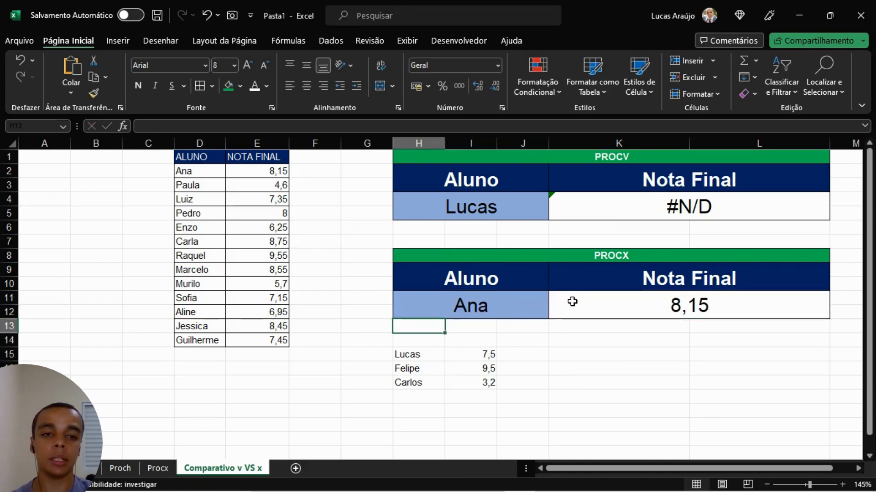
pyautogui.click(645, 307)
pyautogui.click(199, 171)
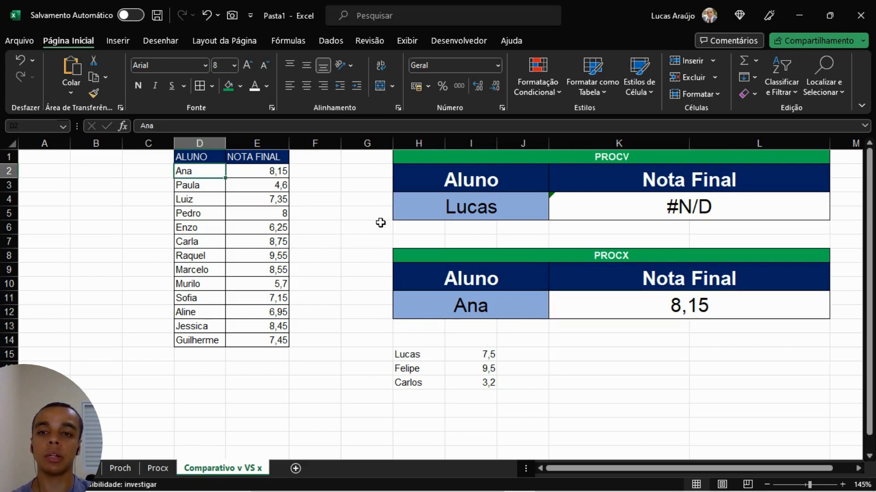
# - Examine how the PROCX lookup relates to the main student list in D2:E14 and the second list in H15:I17
pyautogui.click(410, 350)
pyautogui.click(209, 170)
pyautogui.click(434, 357)
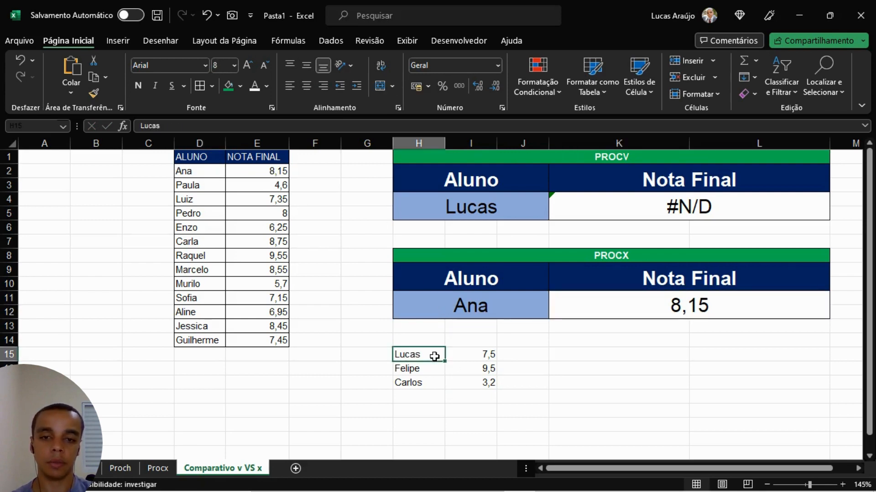
pyautogui.click(589, 369)
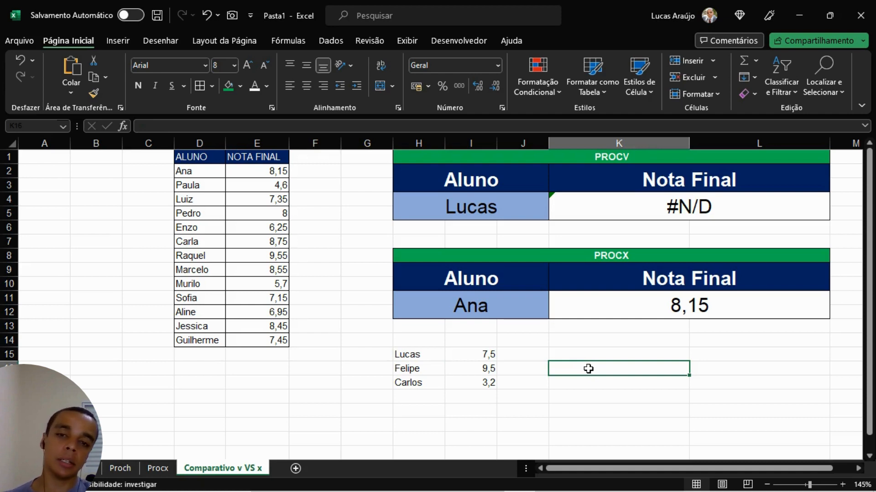
pyautogui.click(218, 224)
pyautogui.click(432, 342)
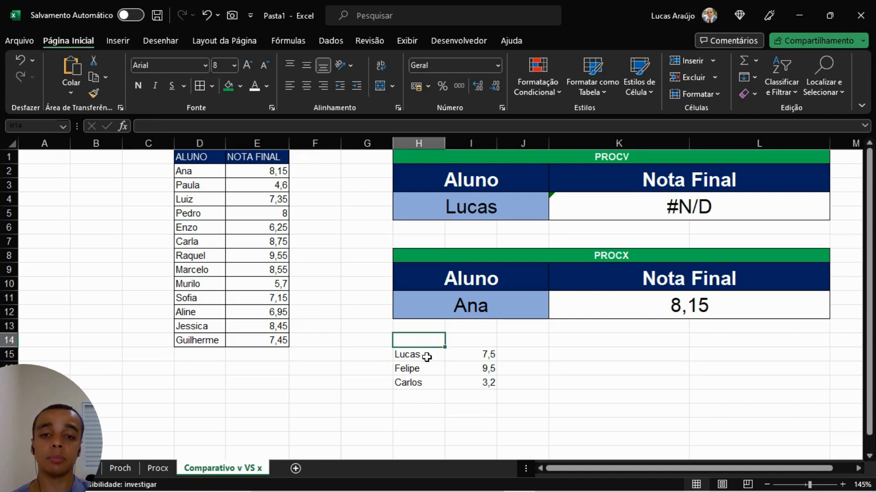
pyautogui.click(427, 357)
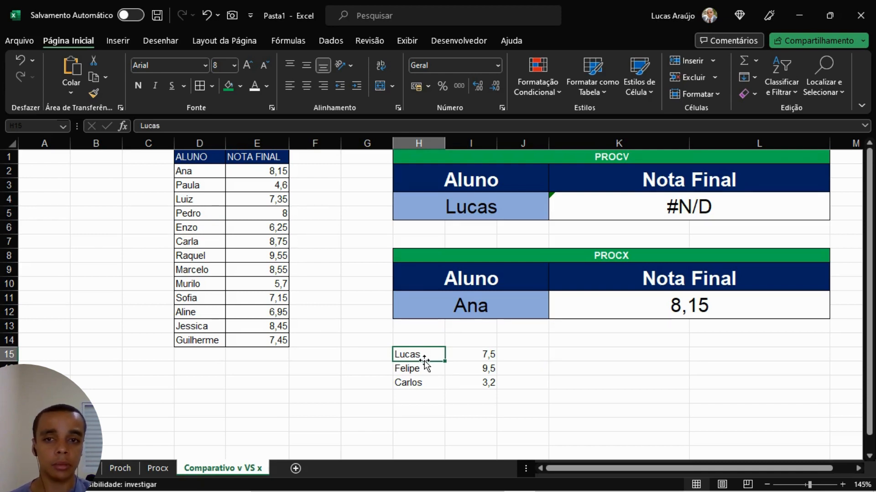
pyautogui.click(523, 307)
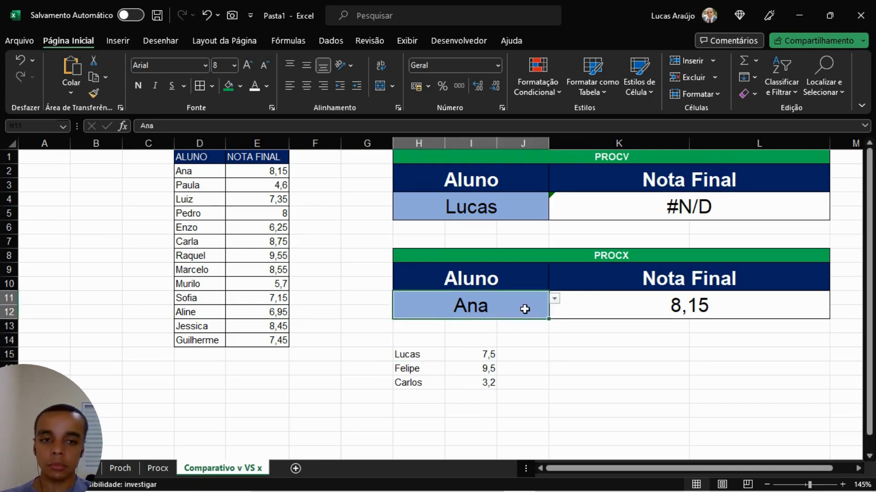
pyautogui.click(637, 323)
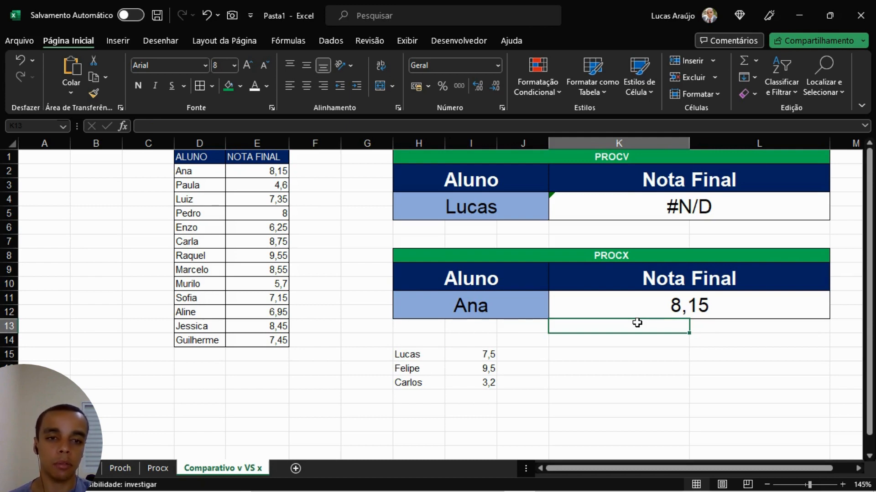
pyautogui.click(552, 306)
pyautogui.click(208, 185)
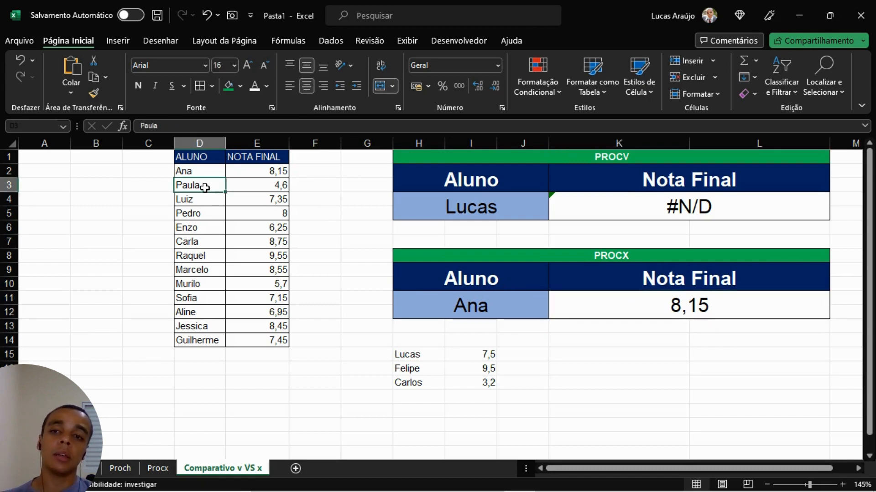
pyautogui.click(267, 184)
pyautogui.click(240, 243)
pyautogui.click(211, 244)
pyautogui.click(408, 239)
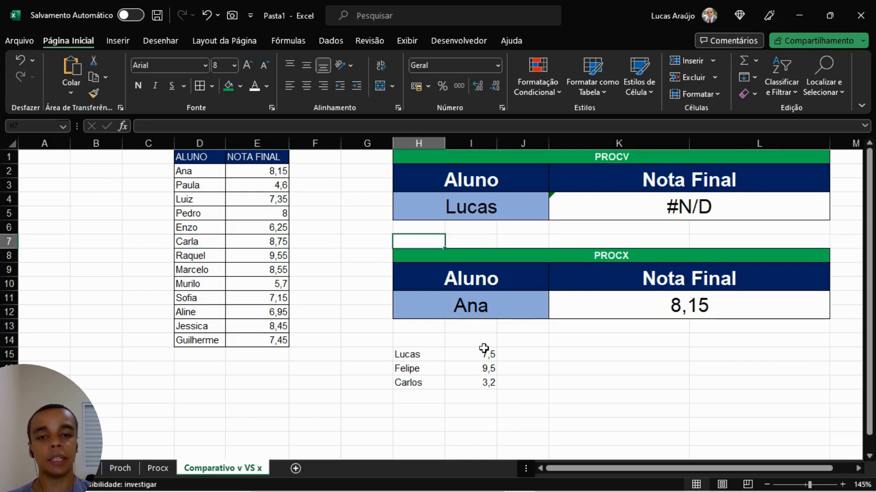
# - Remove the nested PROCX from the PROCX area's Nota Final formula, leaving the se_não_encontrada argument empty
pyautogui.click(645, 303)
pyautogui.doubleClick(596, 302)
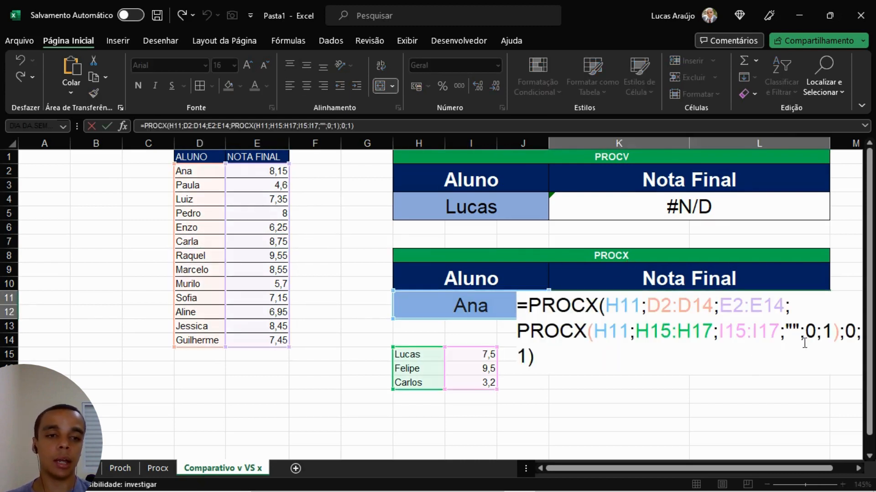
pyautogui.moveTo(519, 332); pyautogui.dragTo(835, 328)
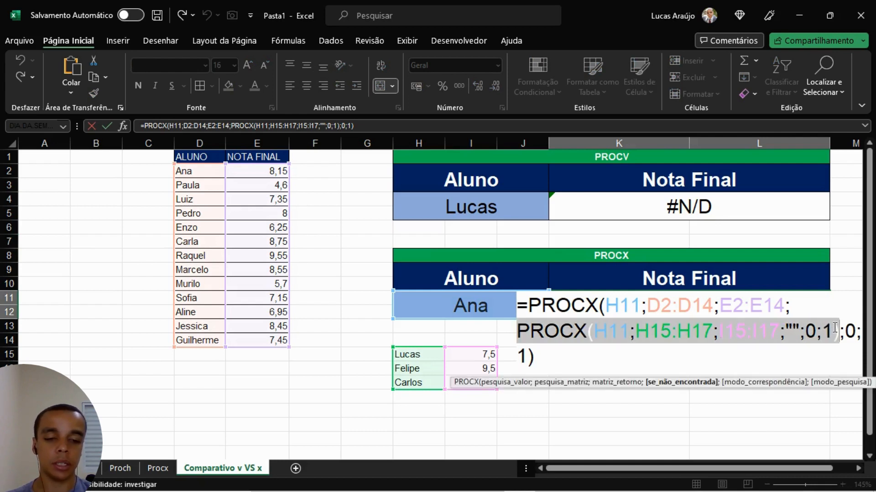
pyautogui.press('Delete')
pyautogui.press('Return')
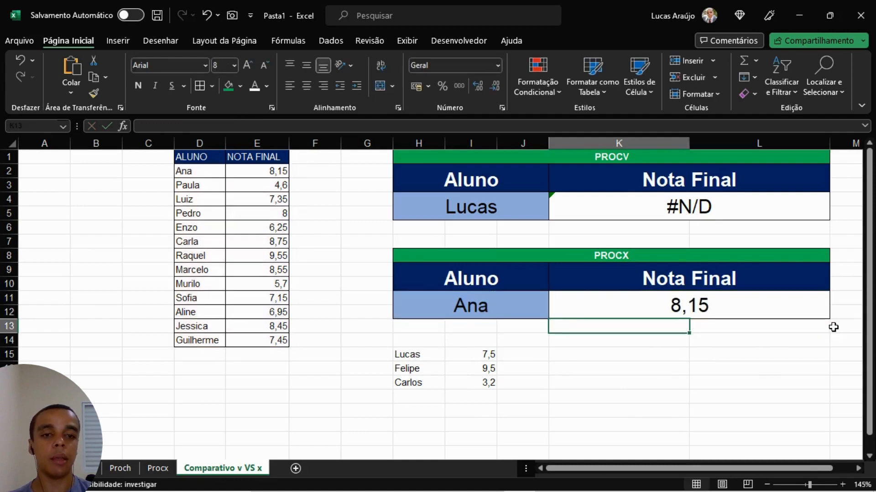
pyautogui.click(700, 303)
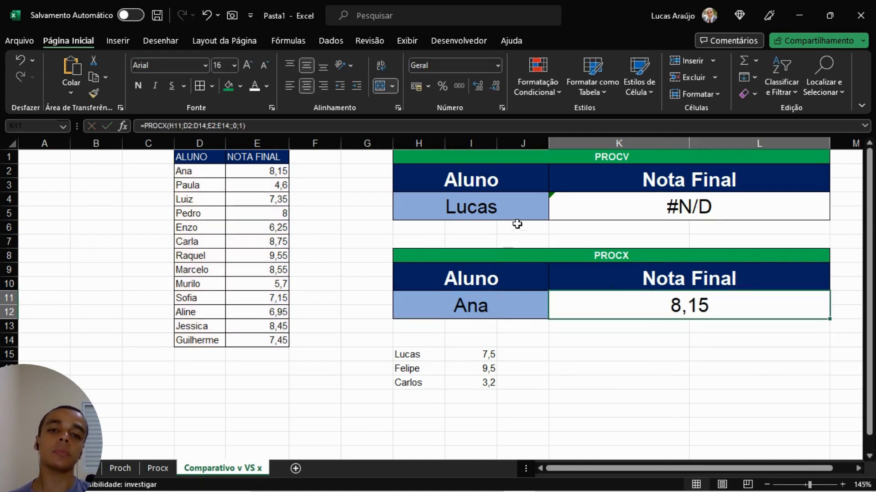
# - Enter the first student of the main list as Aluno in the PROCV area
pyautogui.click(503, 210)
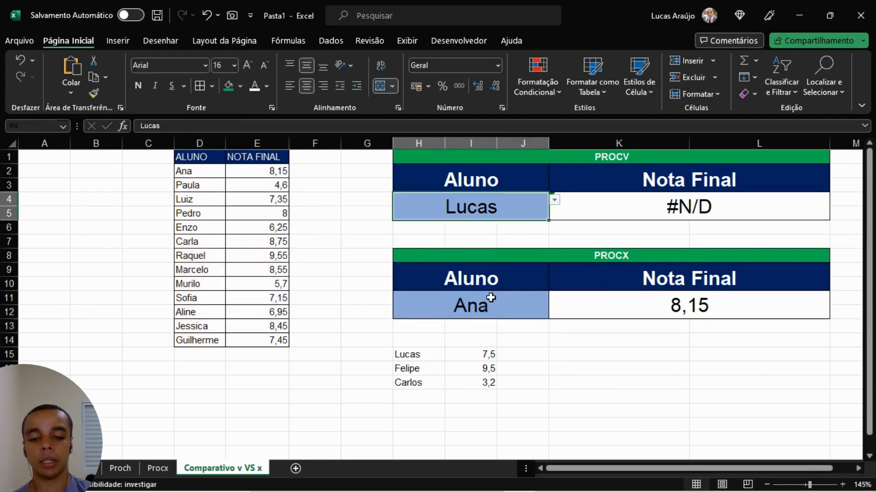
pyautogui.write('Ana')
pyautogui.press('Return')
pyautogui.click(505, 210)
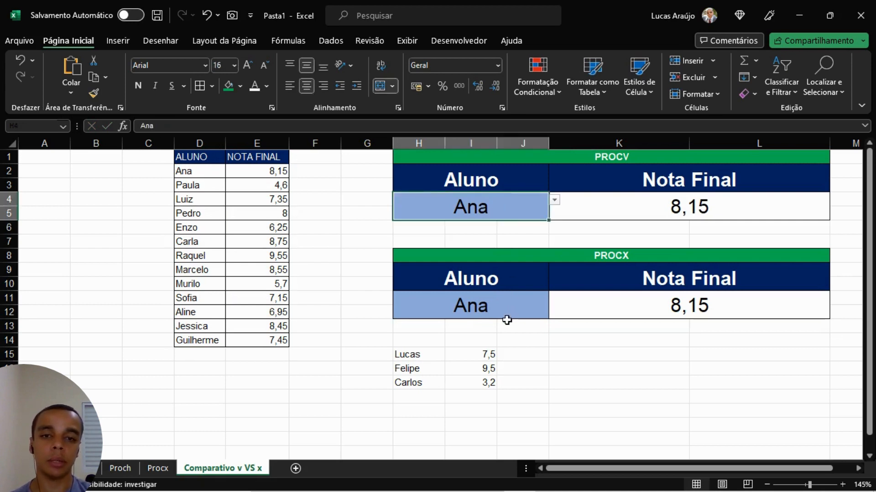
# - Link the PROCX area's Aluno cell to the PROCV area's Aluno cell with the formula =H4
pyautogui.click(507, 323)
pyautogui.write('=')
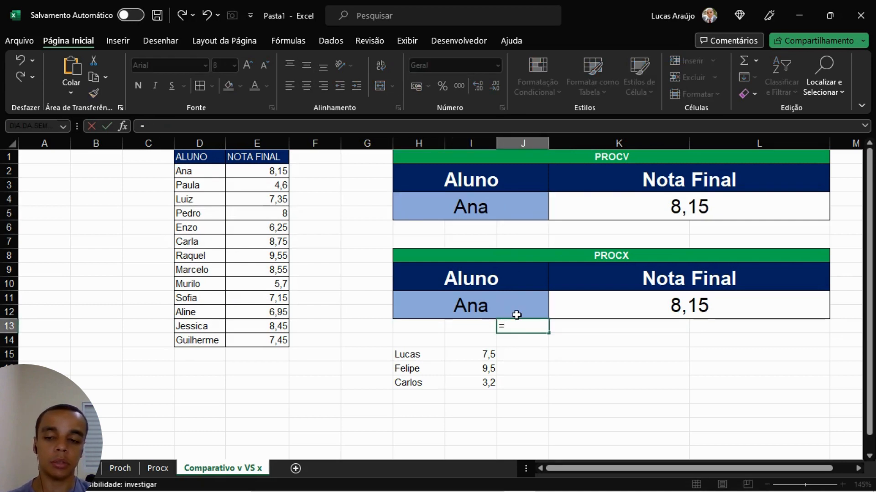
pyautogui.press('Escape')
pyautogui.click(506, 308)
pyautogui.write('=')
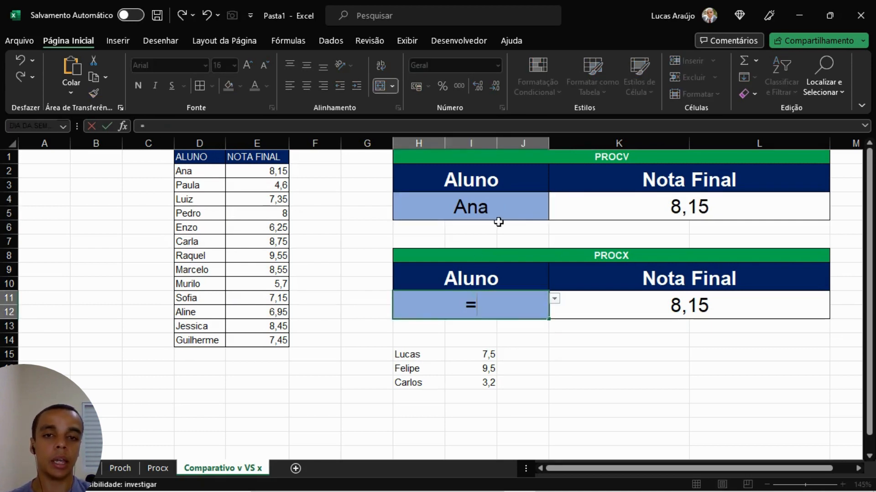
pyautogui.click(498, 222)
pyautogui.click(499, 209)
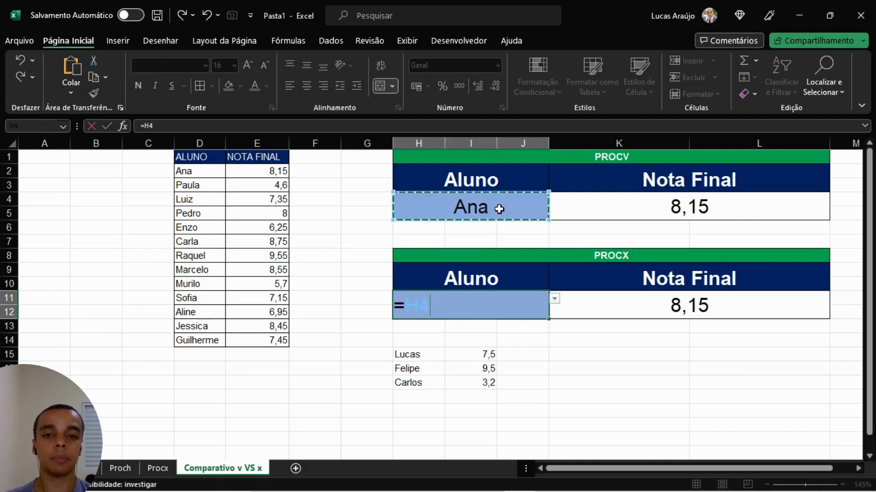
pyautogui.press('Return')
pyautogui.click(604, 340)
# - Delete the second list of students and grades in H15:I17
pyautogui.moveTo(343, 354); pyautogui.dragTo(478, 393)
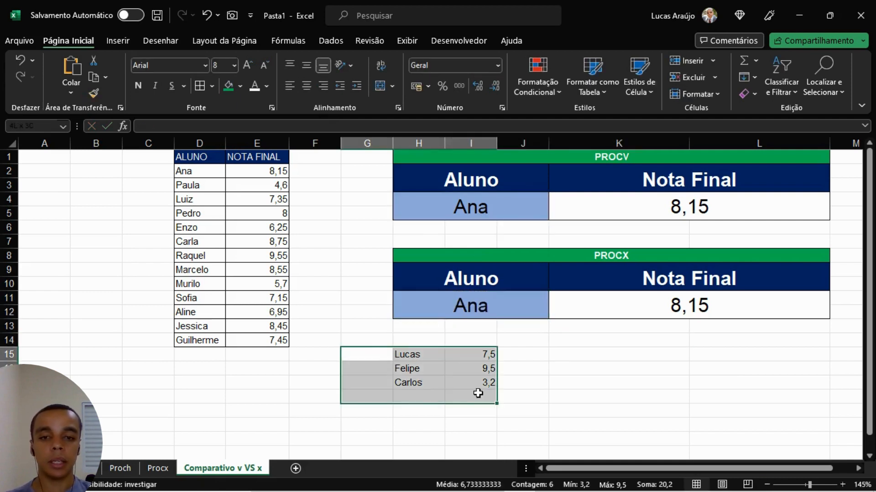
pyautogui.press('Delete')
pyautogui.click(559, 380)
pyautogui.click(386, 384)
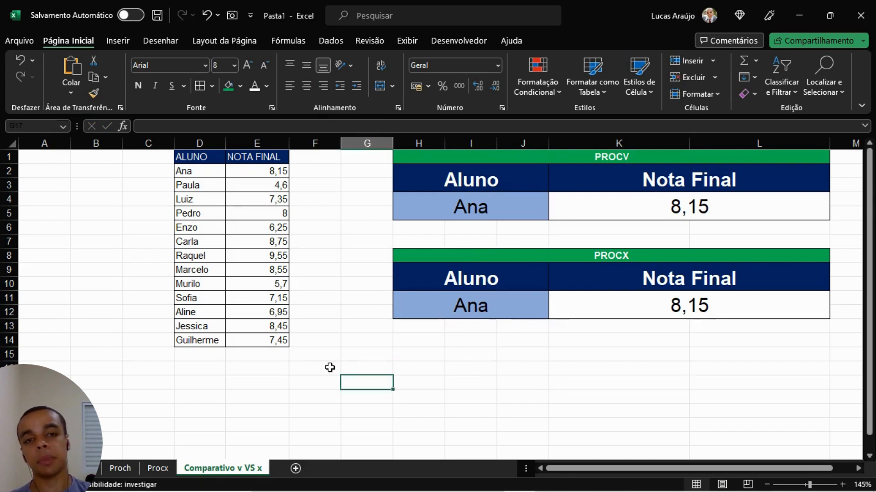
# - Choose the student from D7 as Aluno in the PROCV area and compare the Nota Final of both areas
pyautogui.click(505, 208)
pyautogui.click(554, 200)
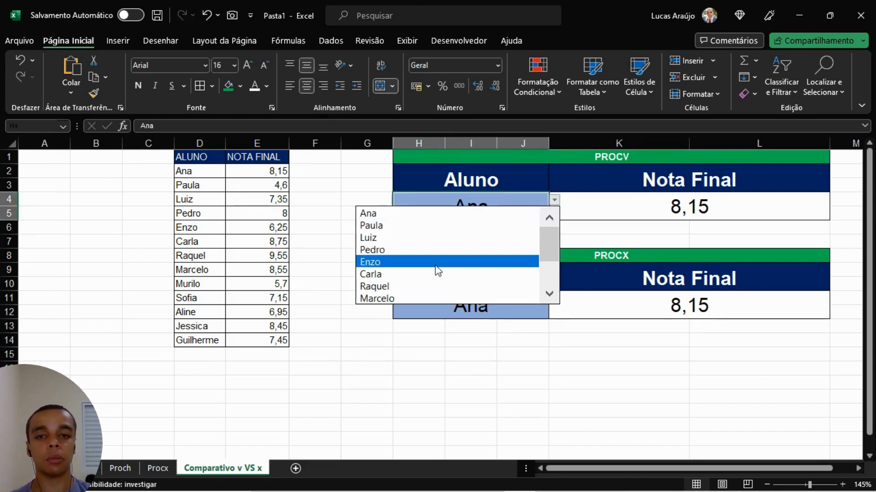
pyautogui.click(438, 272)
pyautogui.click(713, 217)
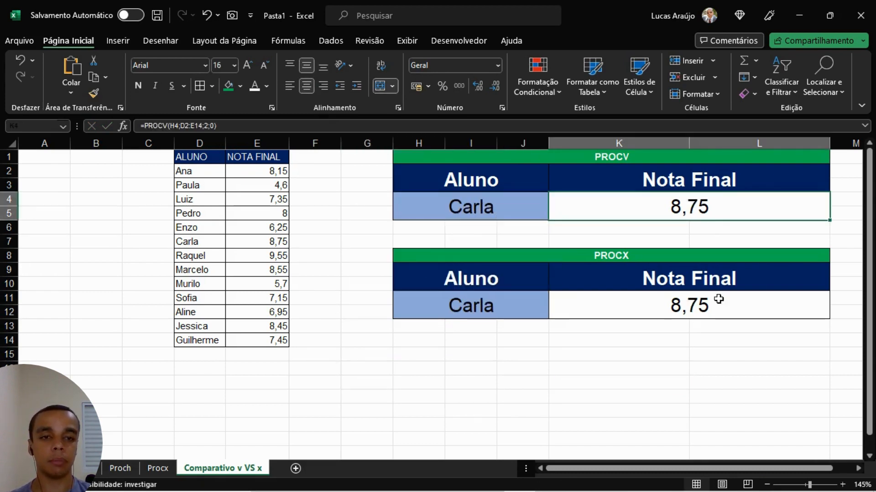
pyautogui.click(714, 305)
pyautogui.click(550, 379)
# - Insert an empty column between the ALUNO and NOTA FINAL columns of the grade table
pyautogui.click(278, 336)
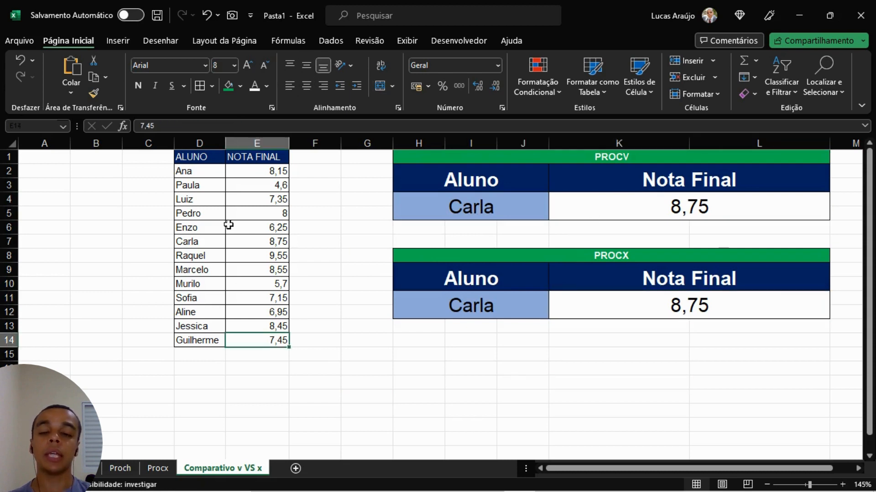
pyautogui.click(256, 169)
pyautogui.click(191, 176)
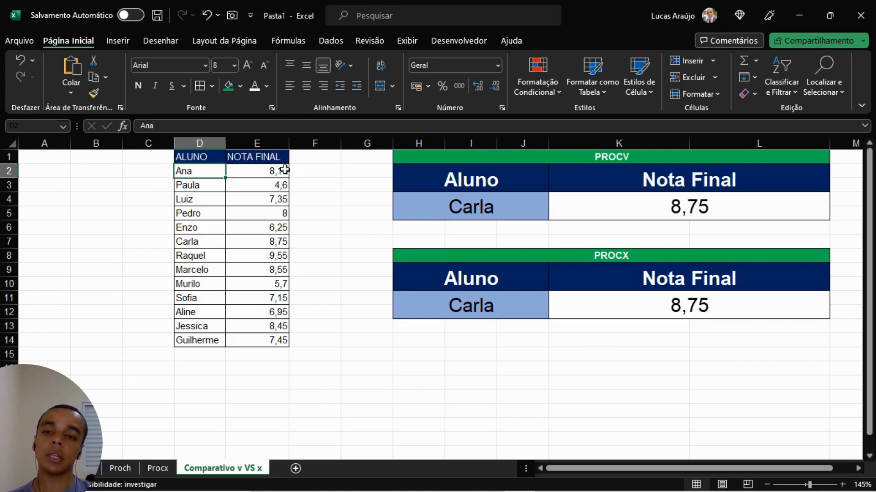
pyautogui.click(266, 146)
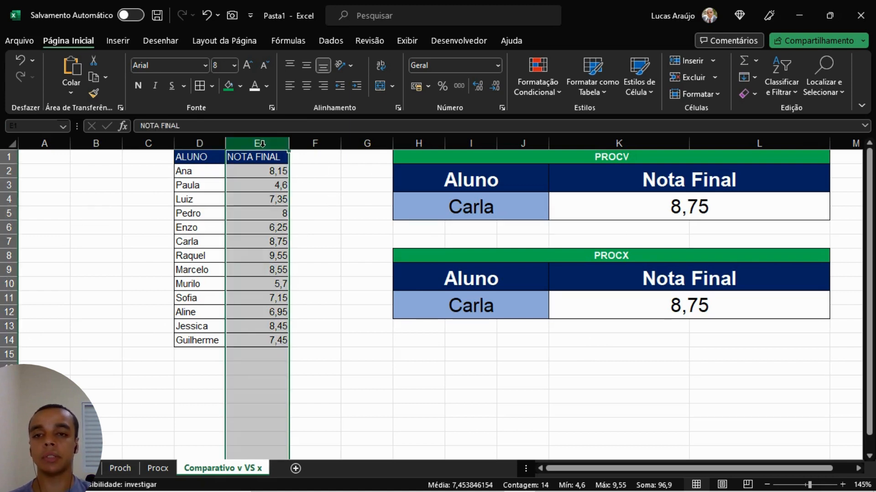
pyautogui.rightClick(263, 147)
pyautogui.click(291, 271)
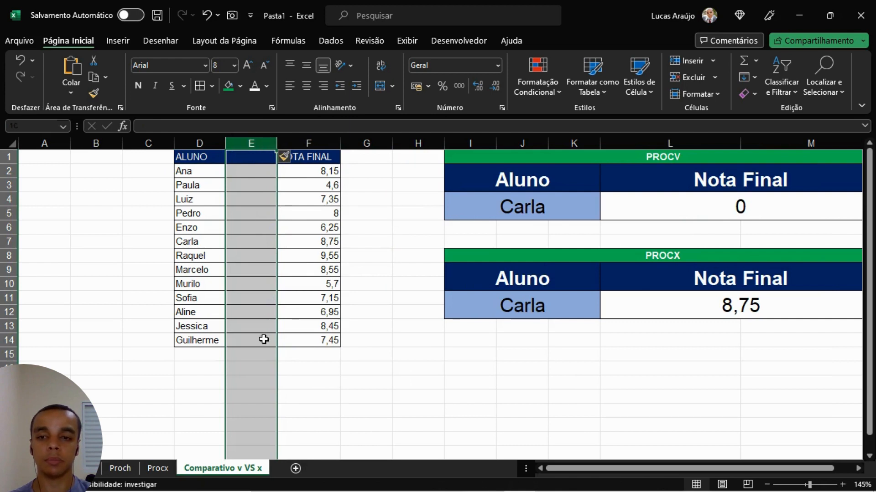
pyautogui.click(411, 281)
# - Compare the PROCV and PROCX formulas after the column insertion, examining the column index 2 in the PROCV formula
pyautogui.moveTo(582, 468); pyautogui.dragTo(596, 467)
pyautogui.click(652, 207)
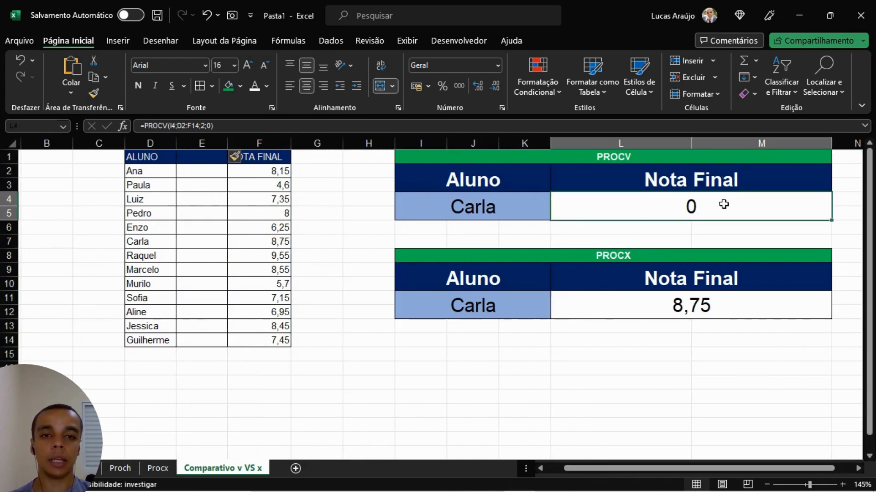
pyautogui.click(640, 314)
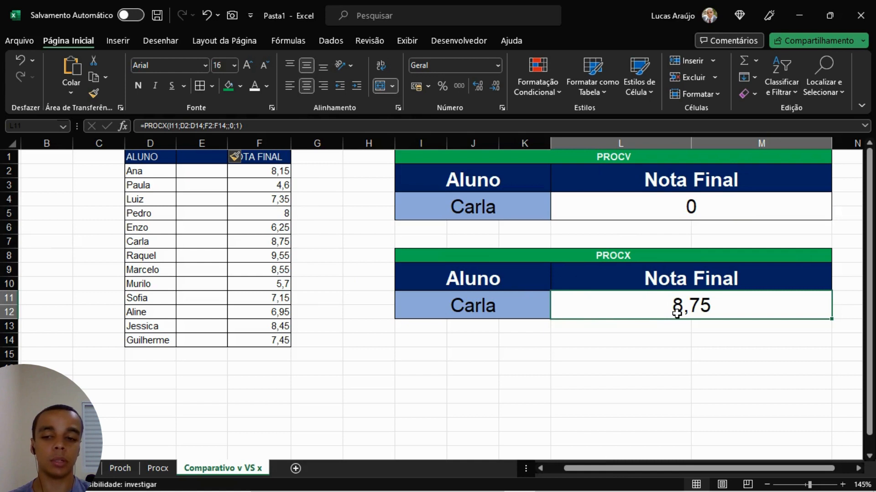
pyautogui.doubleClick(690, 207)
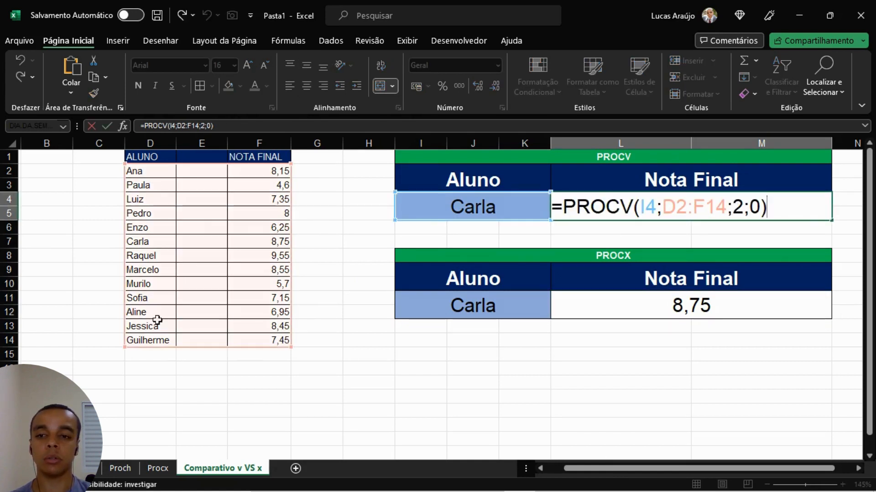
pyautogui.click(739, 208)
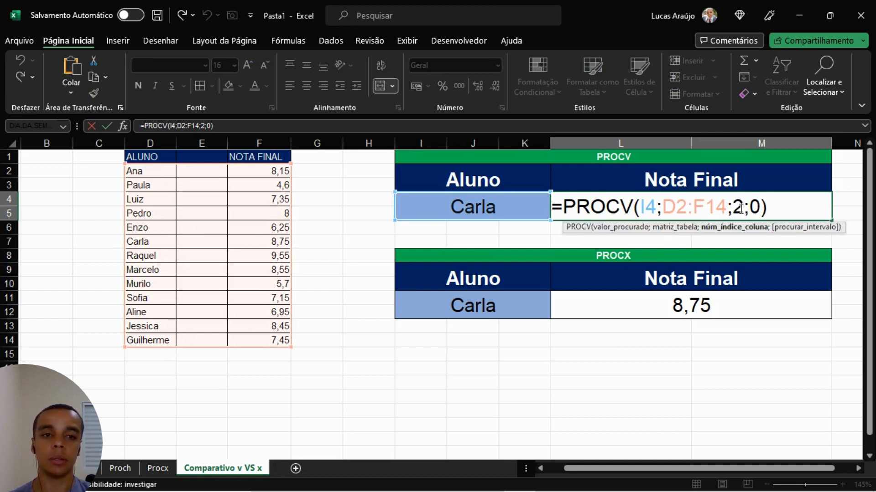
pyautogui.moveTo(735, 209); pyautogui.dragTo(743, 209)
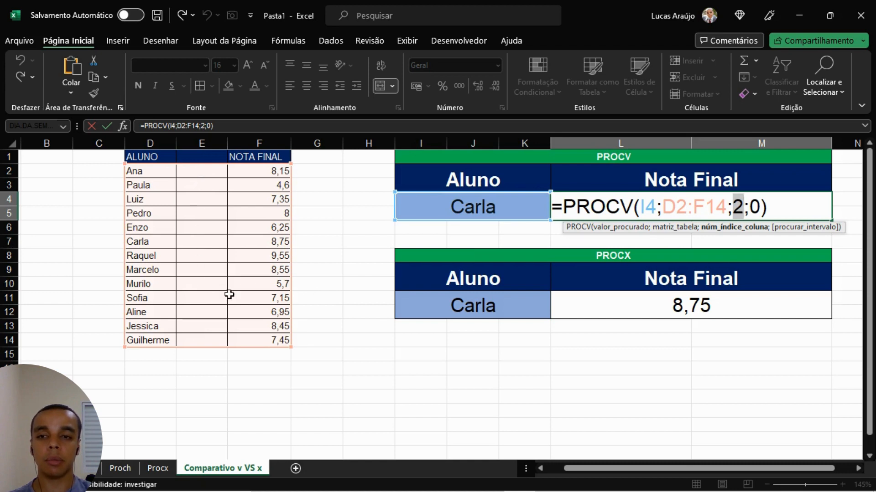
pyautogui.press('Return')
# - Enter 10 in E2, in the inserted column beside the first student
pyautogui.click(209, 176)
pyautogui.write('10')
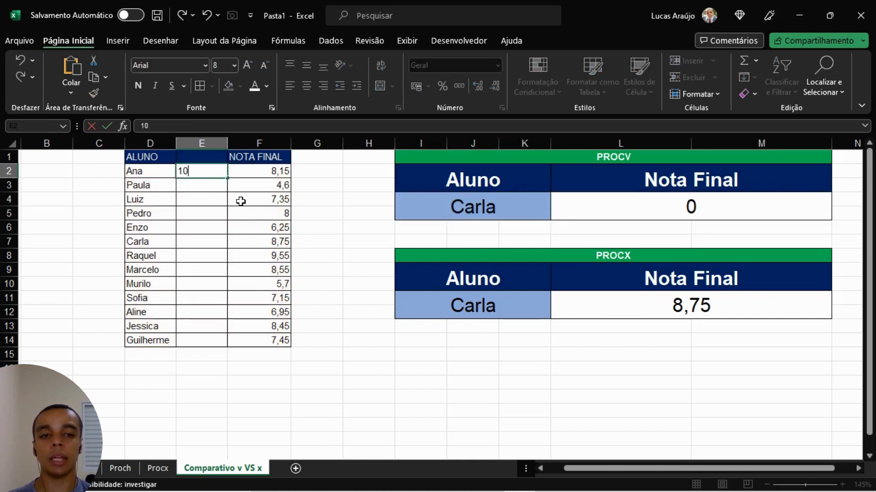
pyautogui.press('Return')
pyautogui.click(336, 201)
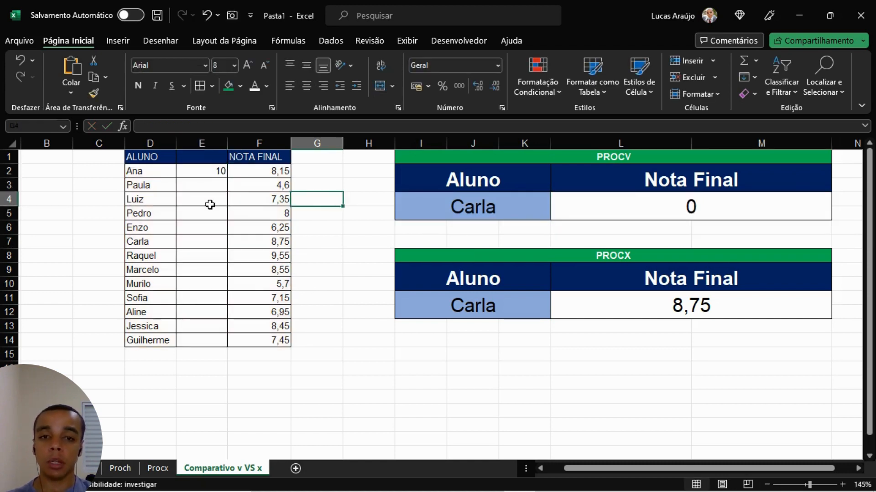
# - Enter 10 in E7, in the inserted column beside the student looked up in both areas
pyautogui.click(214, 175)
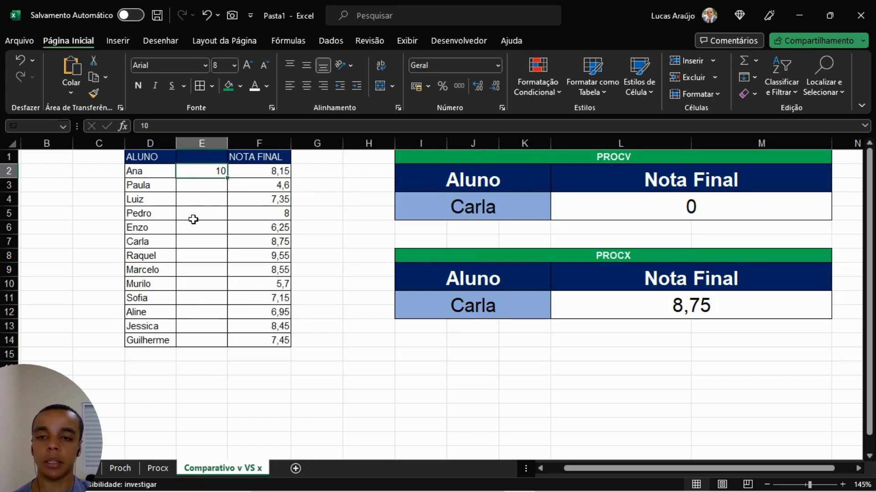
pyautogui.click(187, 242)
pyautogui.write('10')
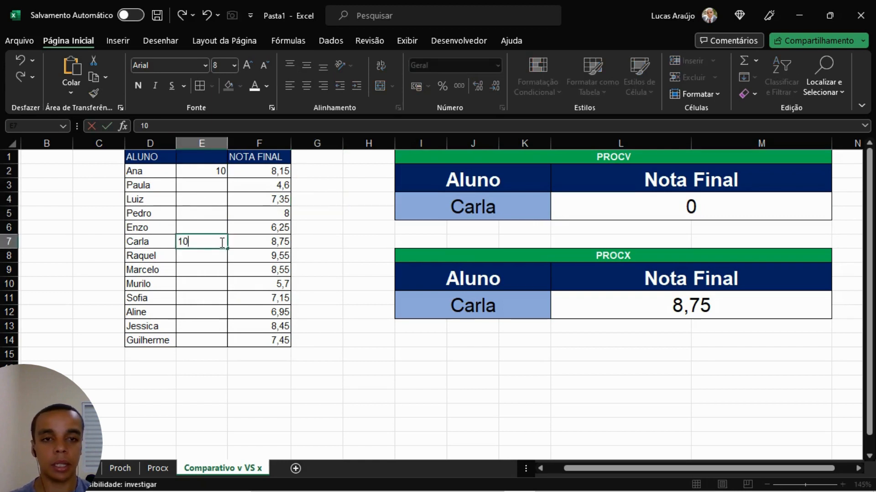
pyautogui.press('Return')
# - Compare the PROCV formula with the PROCX formula, examining how their ranges relate to the inserted column E
pyautogui.click(691, 206)
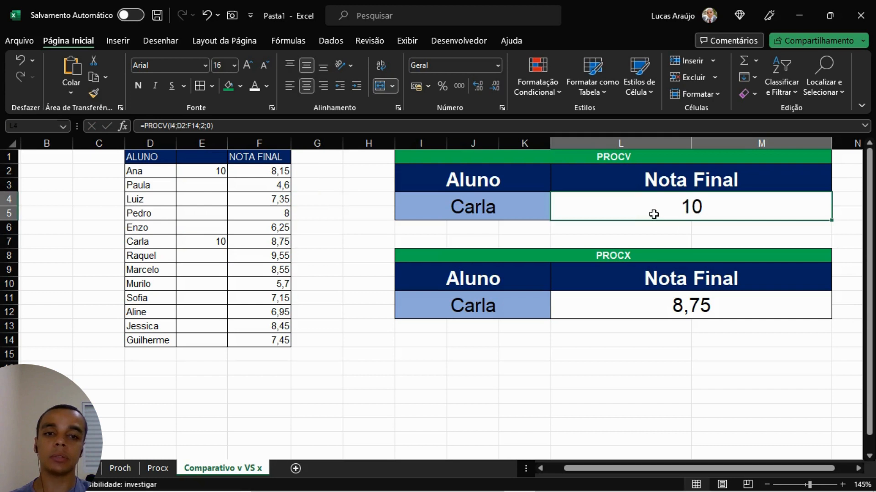
pyautogui.click(201, 143)
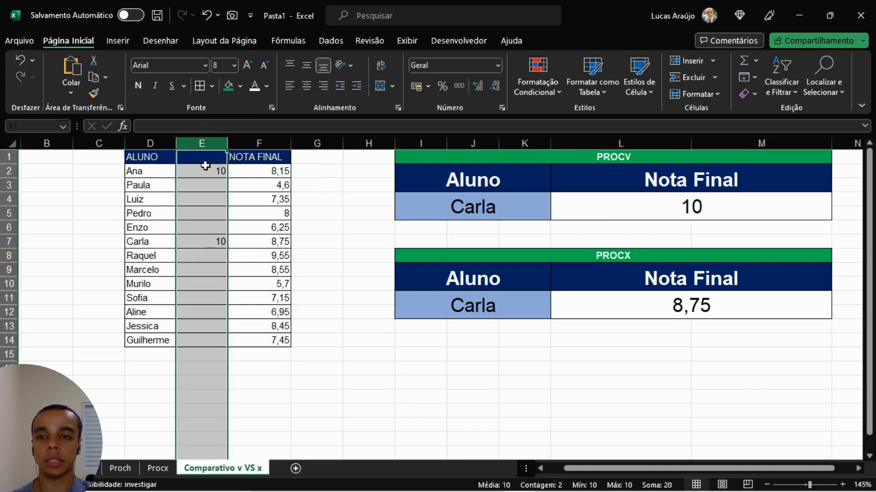
pyautogui.click(665, 306)
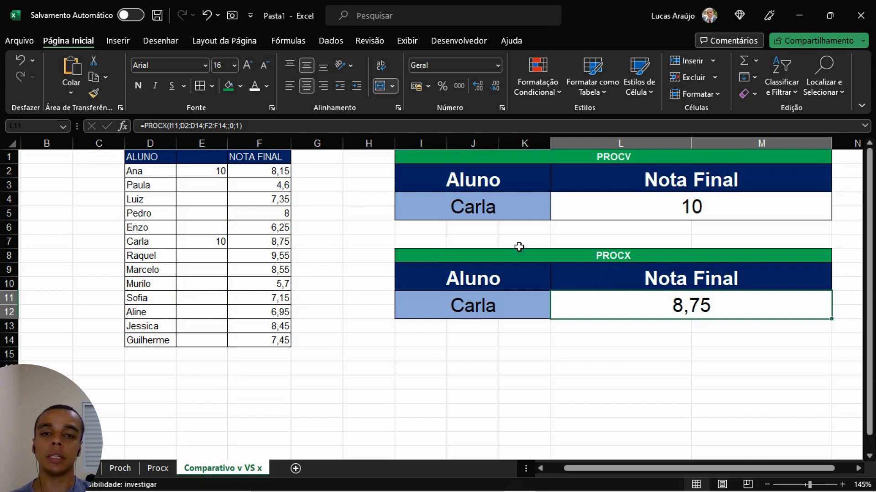
pyautogui.press('F2')
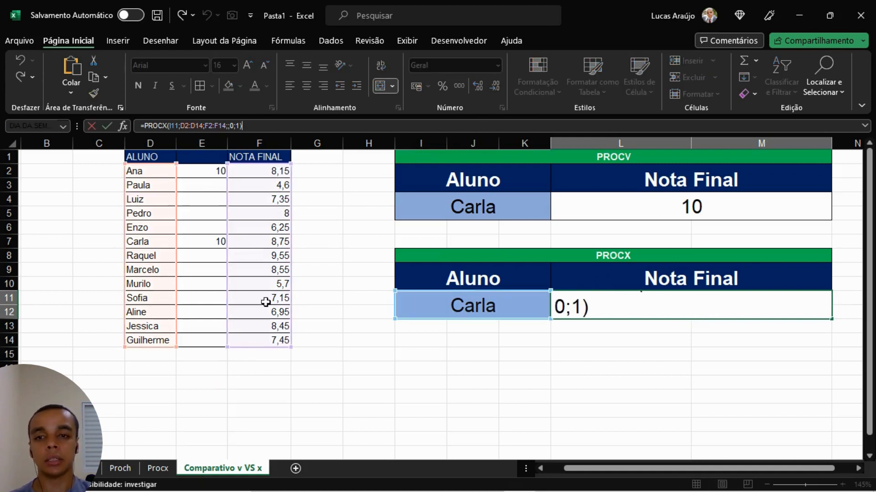
pyautogui.press('Return')
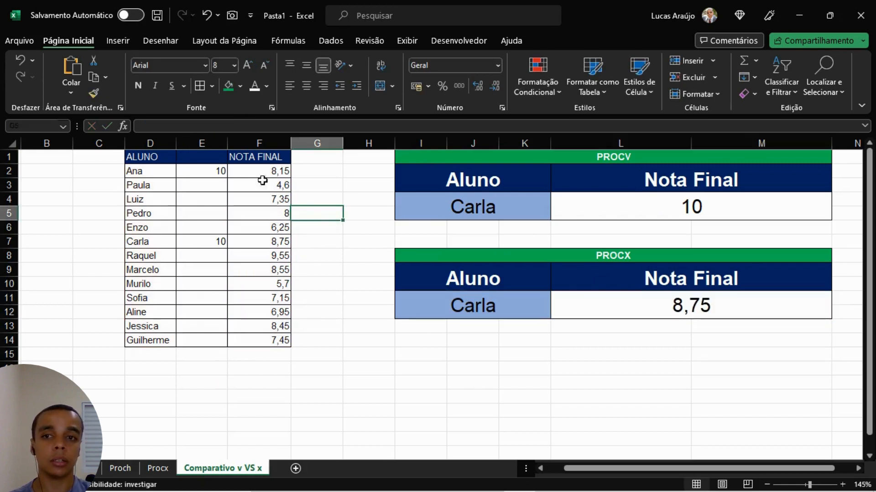
# - Delete the inserted column E from between the ALUNO and NOTA FINAL columns
pyautogui.rightClick(214, 146)
pyautogui.click(265, 299)
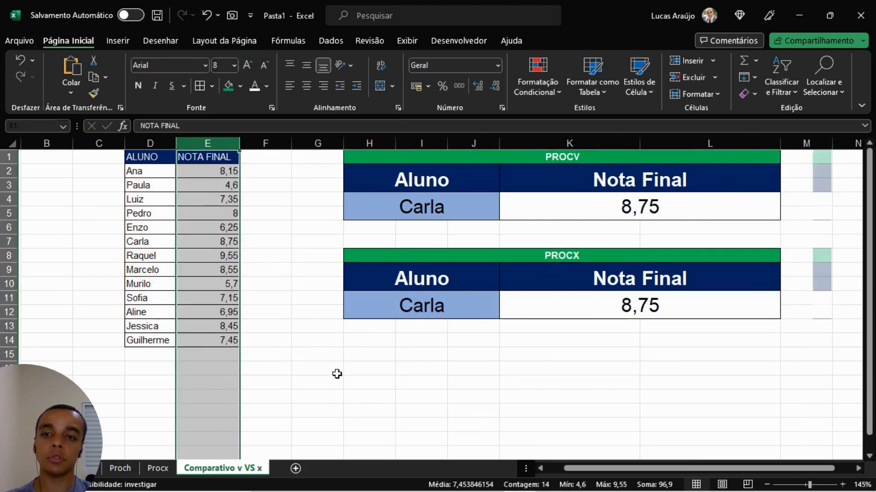
pyautogui.click(336, 373)
# - Move the ALUNO list with its header to G9:G22 and compare the PROCV and PROCX formulas
pyautogui.moveTo(155, 157); pyautogui.dragTo(315, 433)
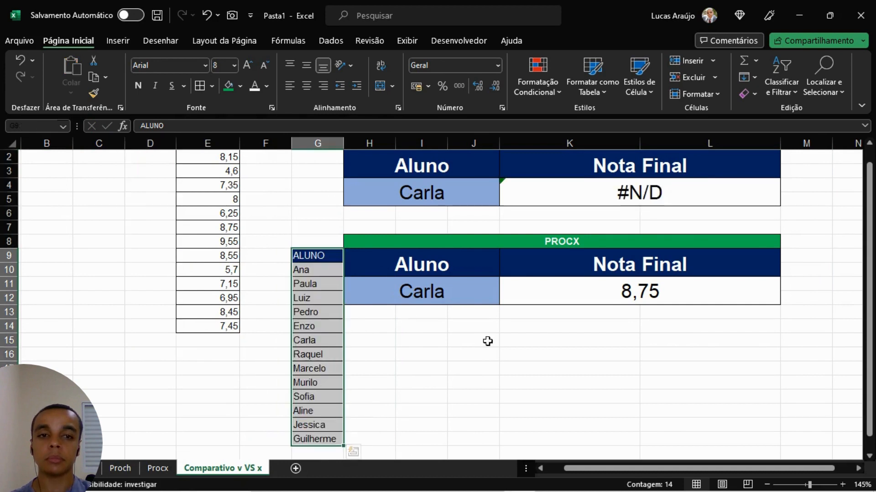
pyautogui.scroll(1, 483, 240)
pyautogui.click(637, 209)
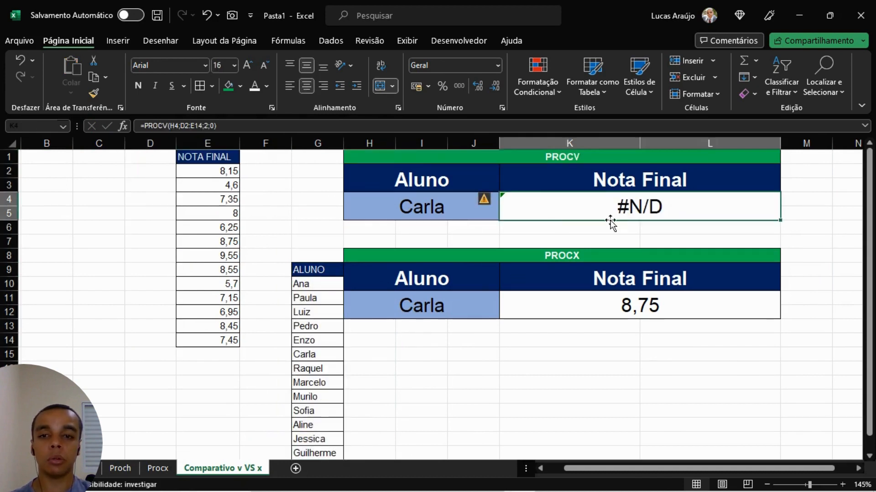
pyautogui.click(627, 305)
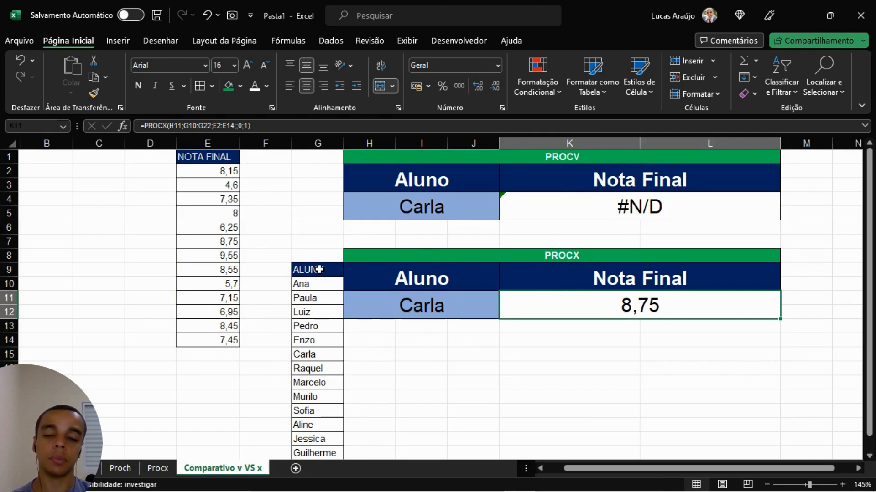
# - Move the ALUNO list with its header to F1:F14, directly after the NOTA FINAL column
pyautogui.moveTo(319, 270); pyautogui.dragTo(268, 322)
pyautogui.click(262, 395)
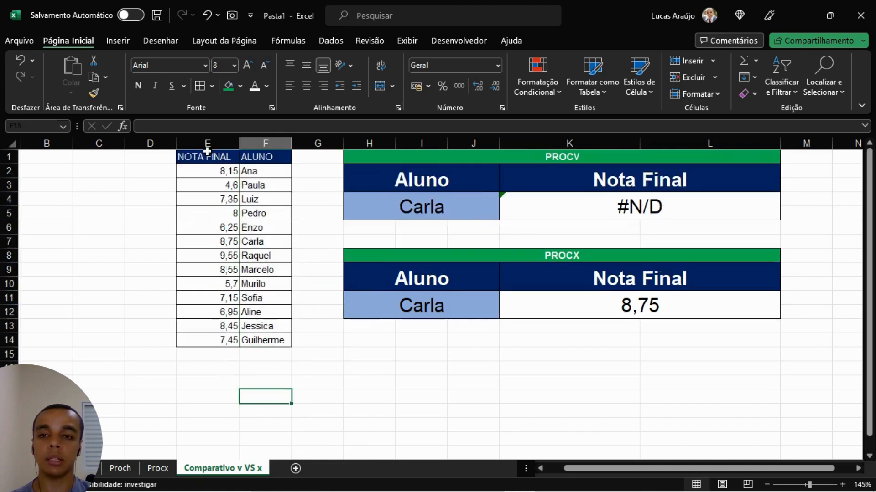
# - Examine the swapped order of the NOTA FINAL and ALUNO columns and compare the PROCV and PROCX formulas
pyautogui.click(207, 157)
pyautogui.click(273, 158)
pyautogui.click(214, 157)
pyautogui.click(276, 157)
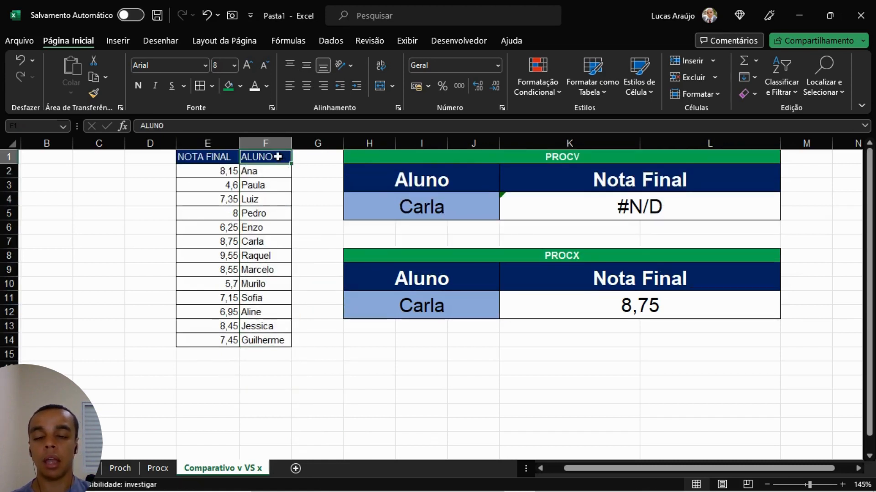
pyautogui.moveTo(271, 160); pyautogui.dragTo(264, 338)
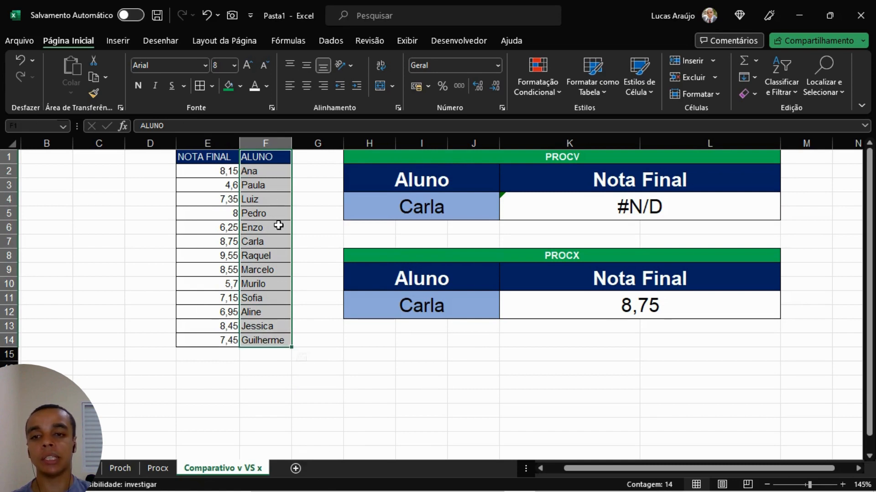
pyautogui.moveTo(207, 157); pyautogui.dragTo(205, 339)
pyautogui.click(673, 198)
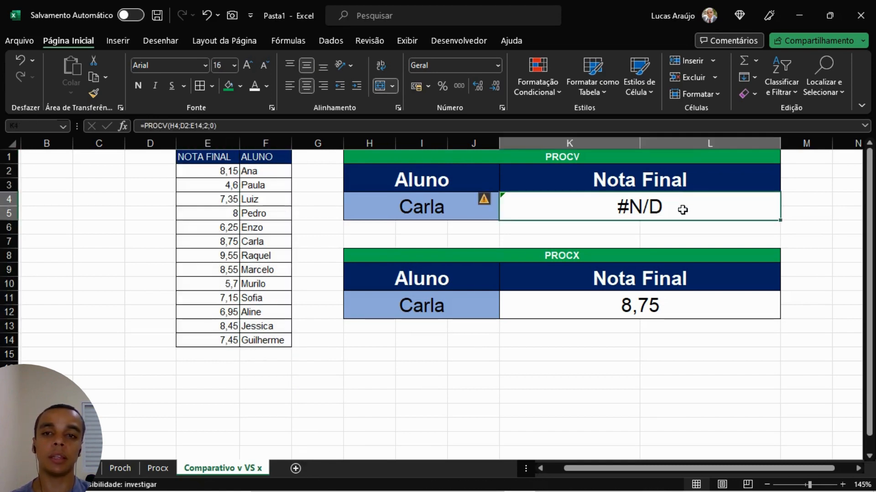
pyautogui.click(634, 301)
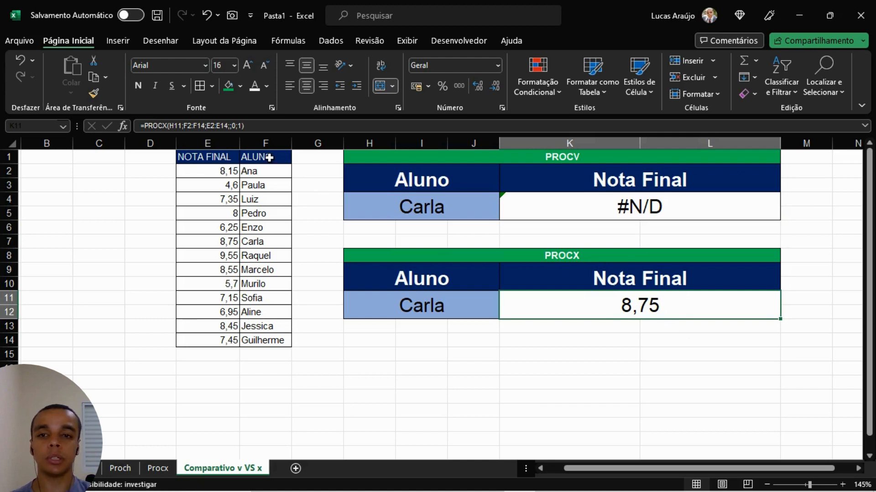
# - Move the ALUNO list with its header to G1:G14 and check the PROCX formula
pyautogui.moveTo(269, 157); pyautogui.dragTo(318, 337)
pyautogui.click(473, 381)
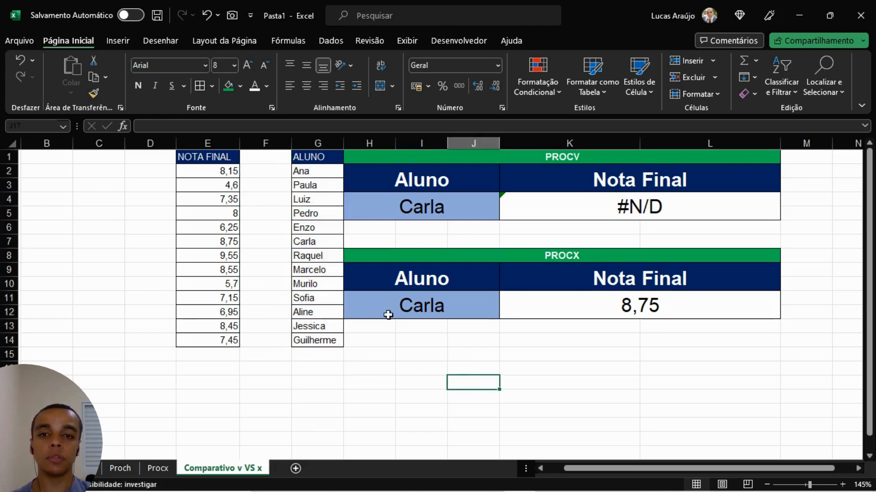
pyautogui.click(638, 306)
# - Move the NOTA FINAL list with its header to C2:C15 and check the ranges in the PROCX formula
pyautogui.moveTo(209, 156); pyautogui.dragTo(118, 362)
pyautogui.click(104, 239)
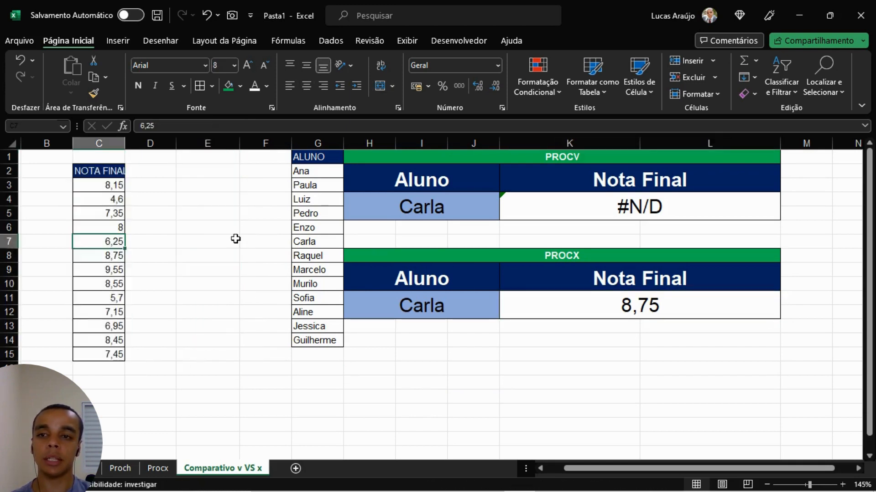
pyautogui.click(321, 210)
pyautogui.click(112, 262)
pyautogui.click(570, 307)
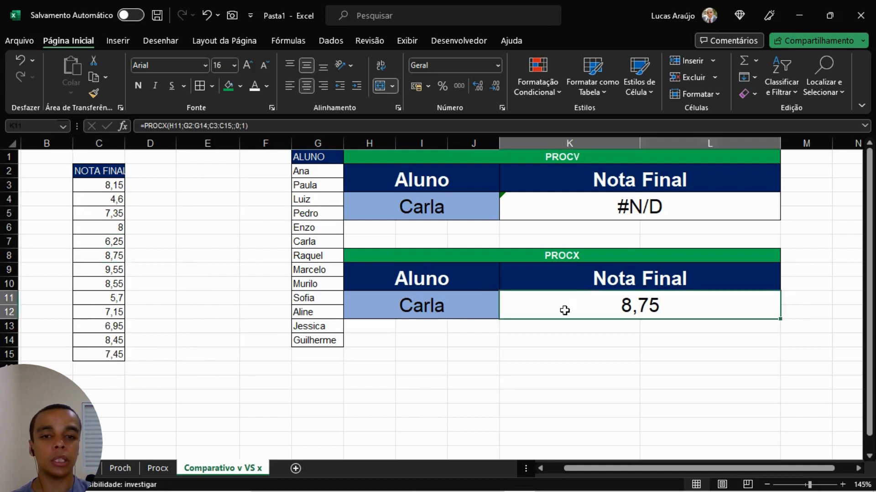
# - Move the ALUNO list with its header to F1:F14 and compare the PROCX and PROCV formulas
pyautogui.moveTo(318, 157); pyautogui.dragTo(273, 347)
pyautogui.click(397, 382)
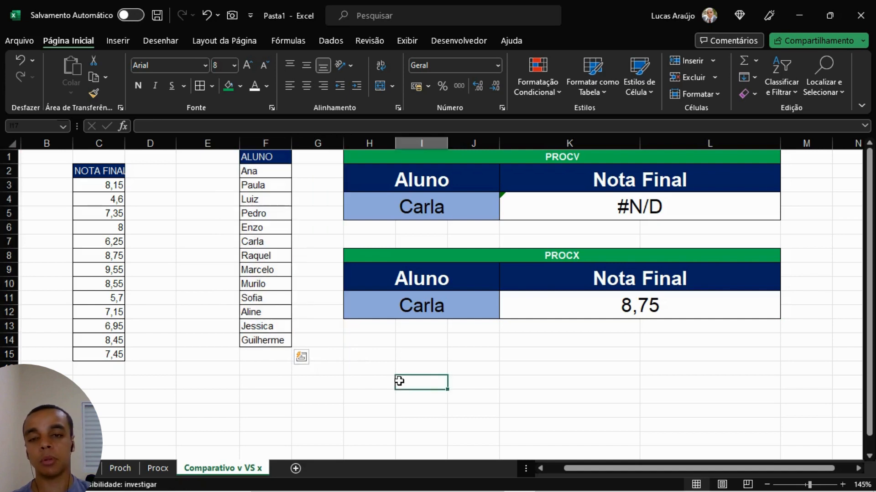
pyautogui.click(569, 312)
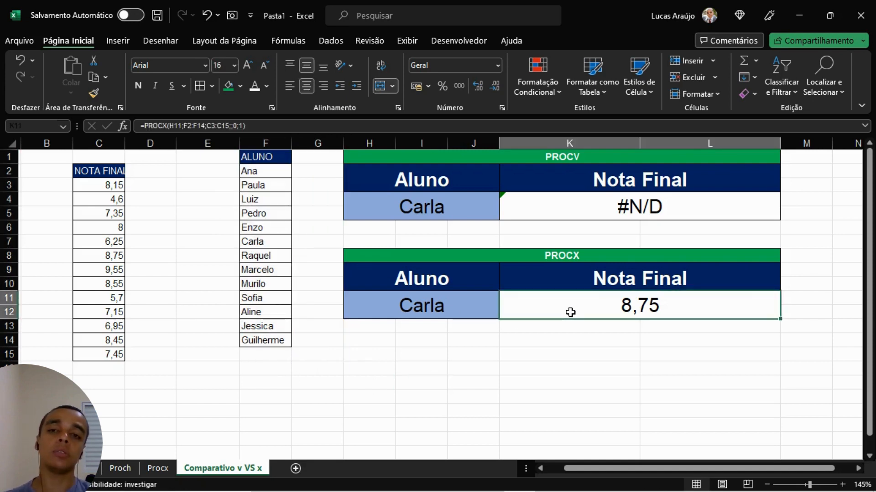
pyautogui.click(620, 199)
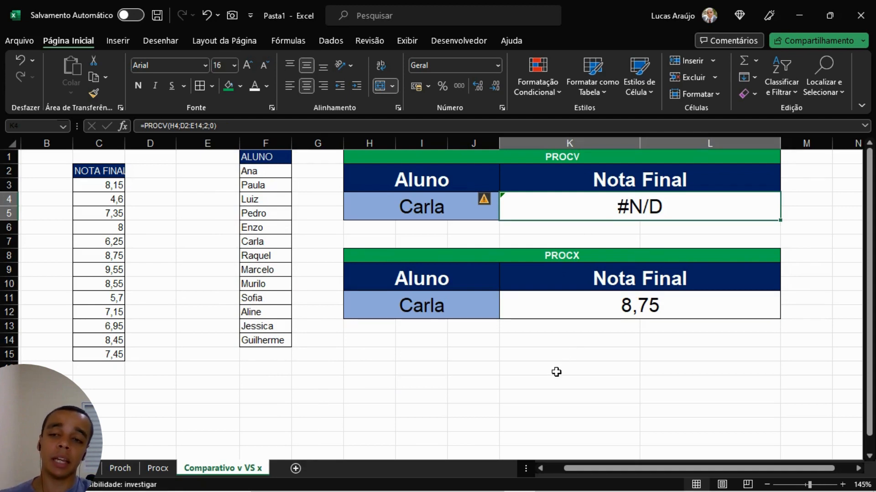